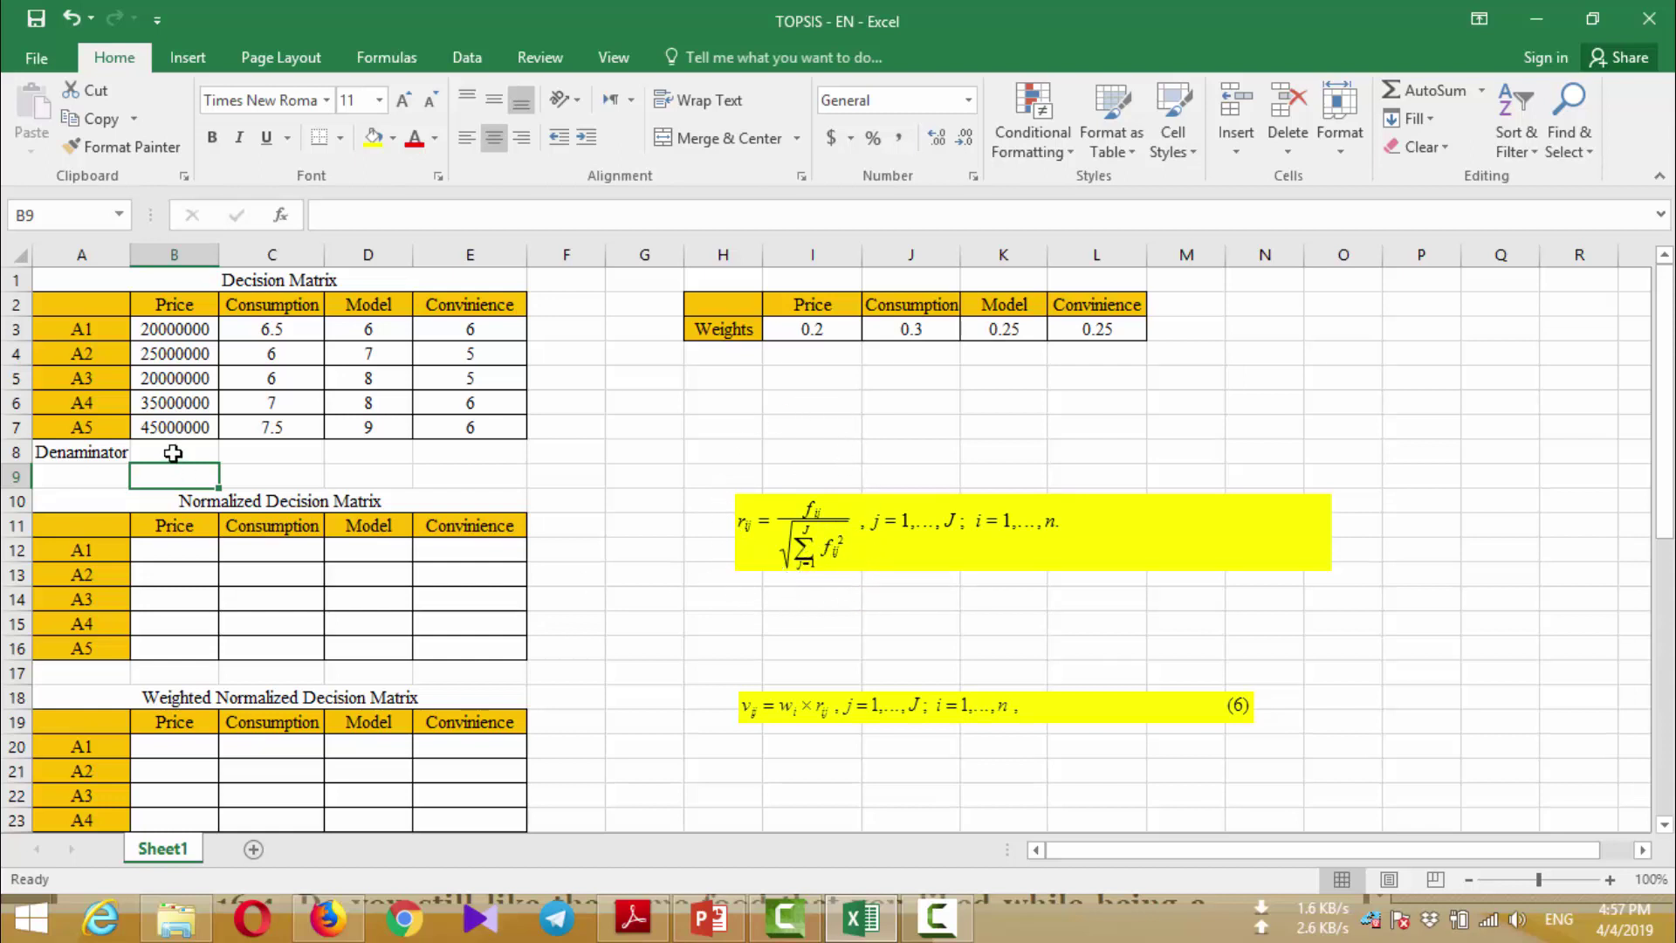
Start the Price denominator formula in B8 with the empty square-root frame =()^0.5
{"action": "left_click", "coordinate": [172, 453]}
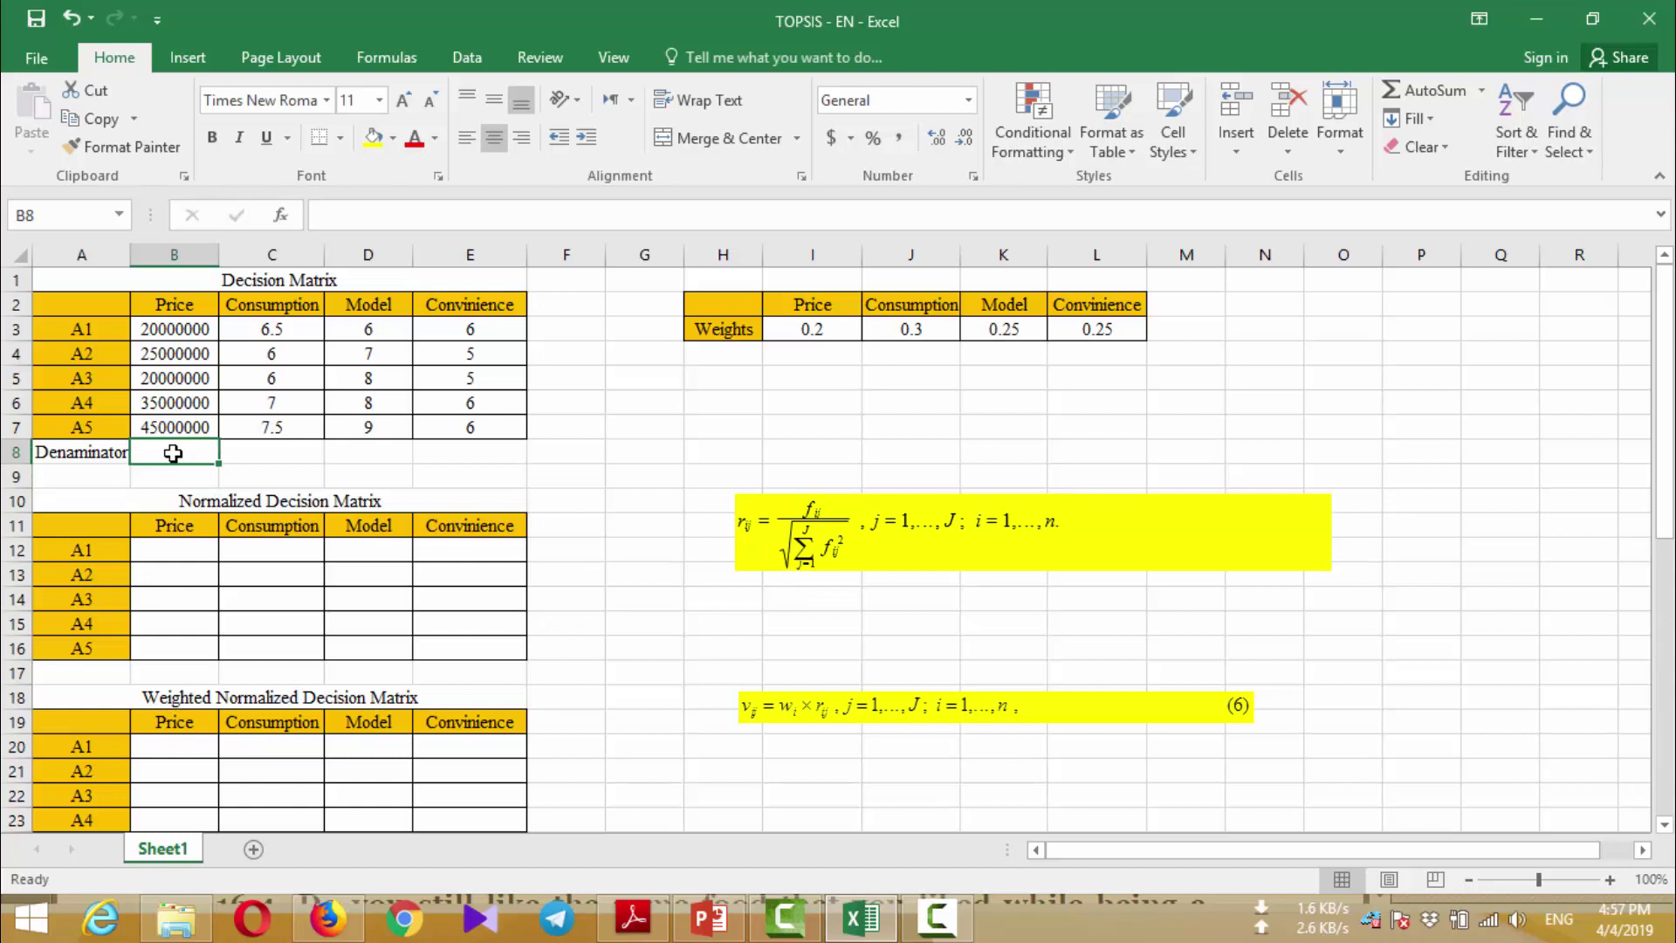
{"action": "type", "text": "="}
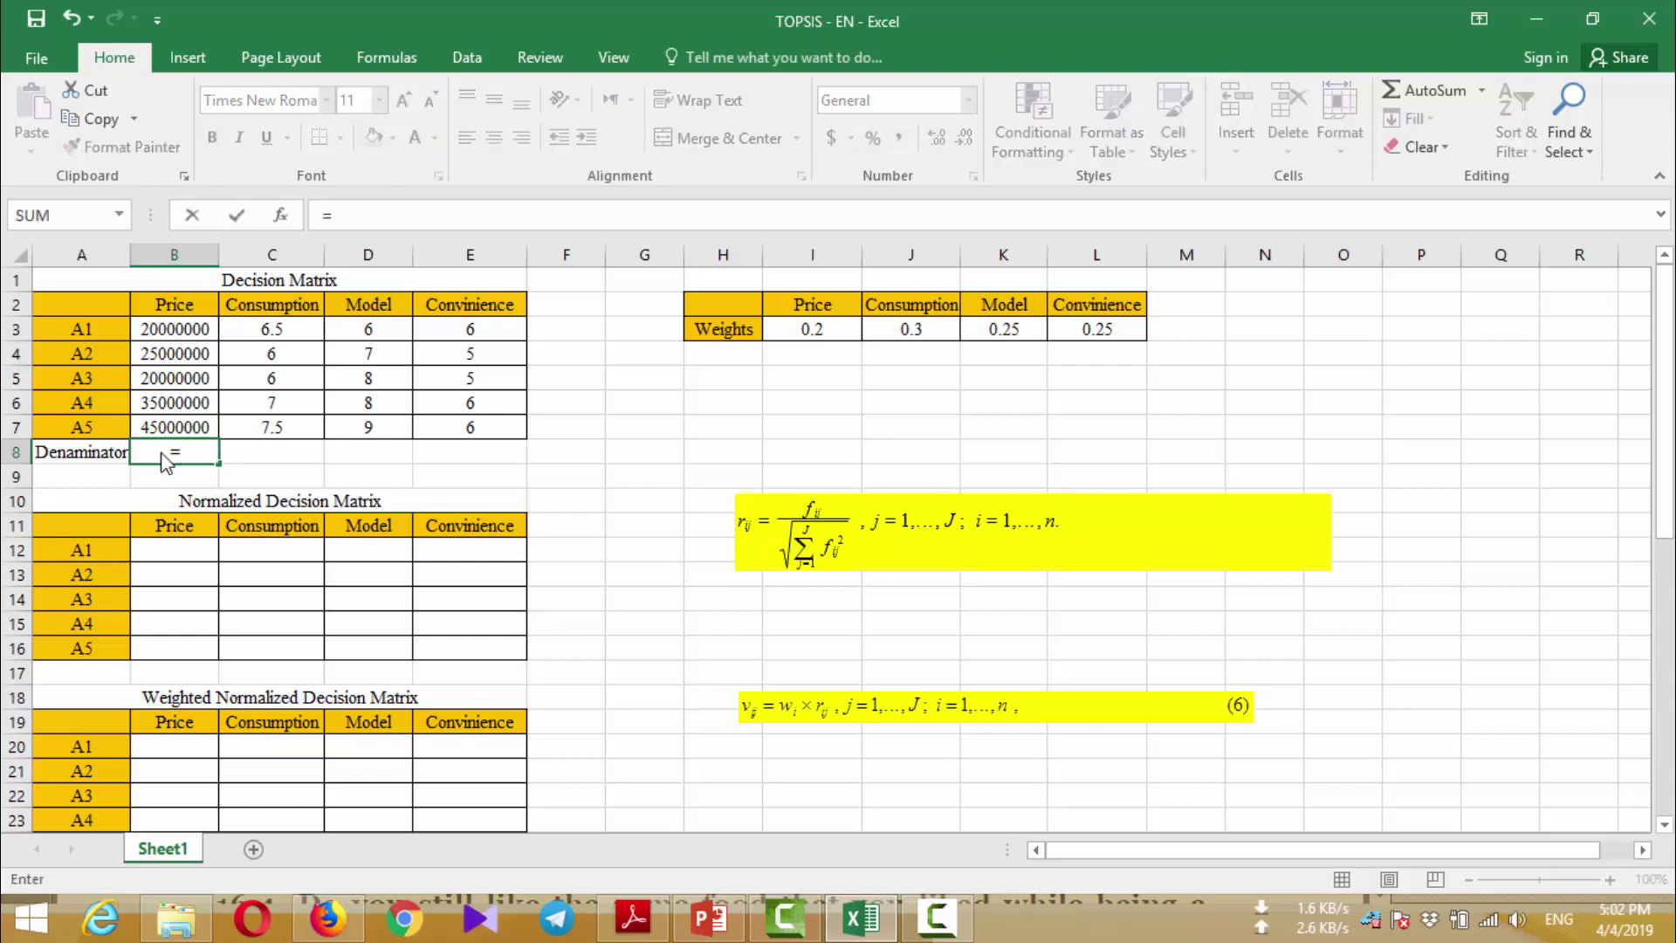
{"action": "type", "text": "()"}
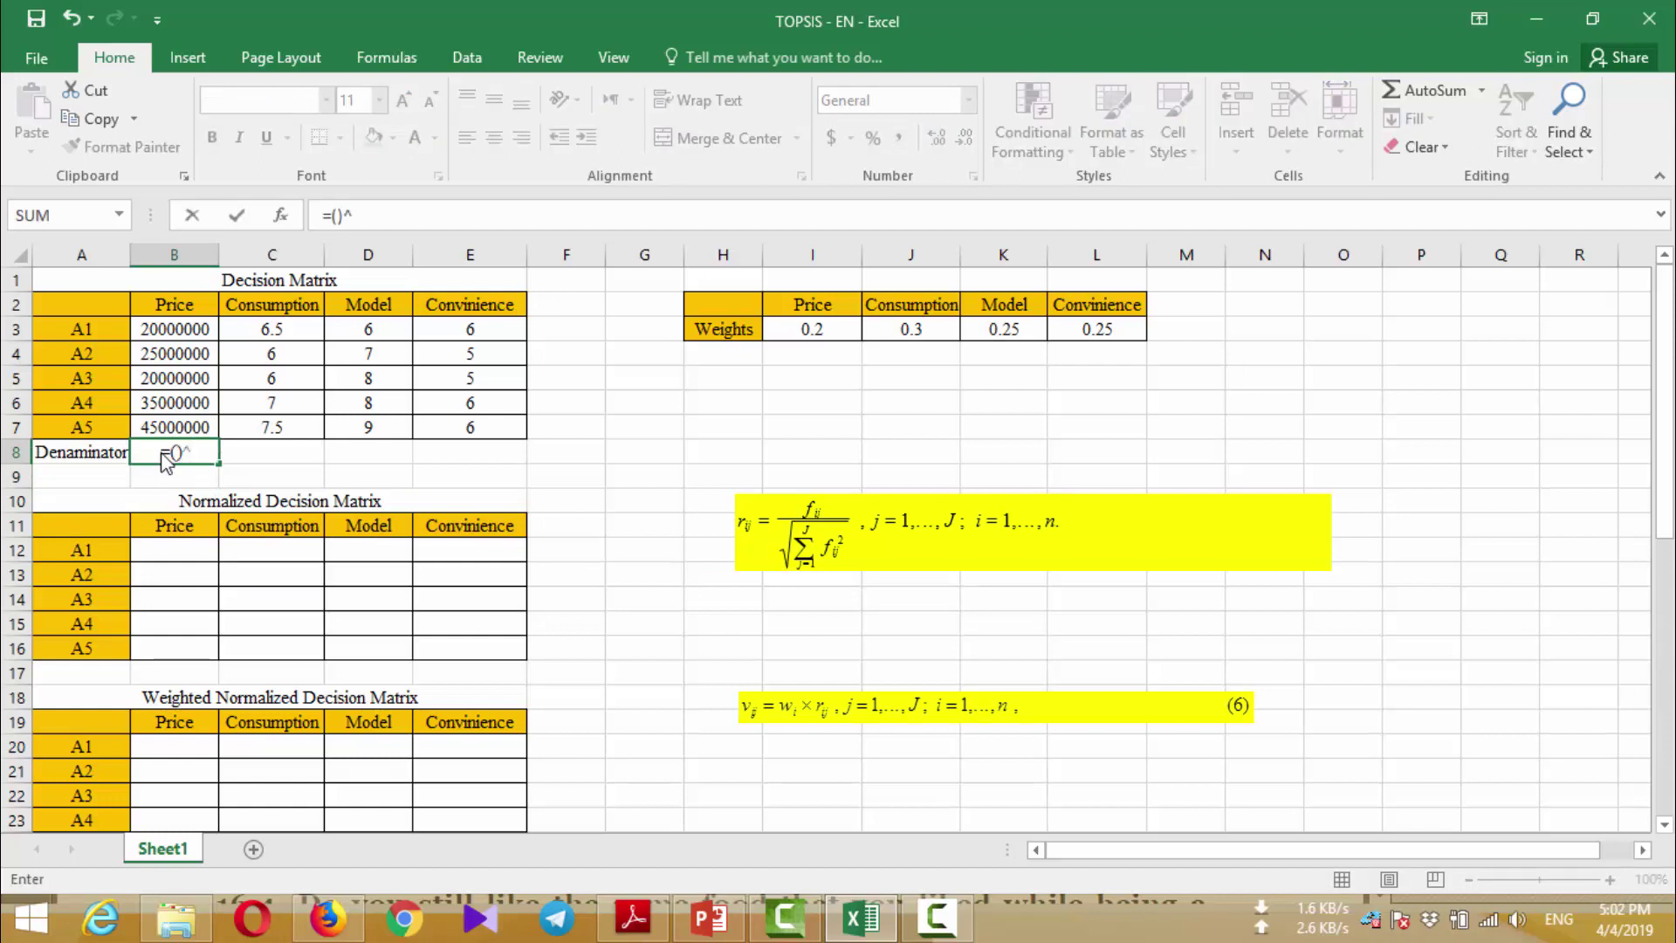
{"action": "type", "text": "^0.5"}
{"action": "left_click", "coordinate": [171, 454]}
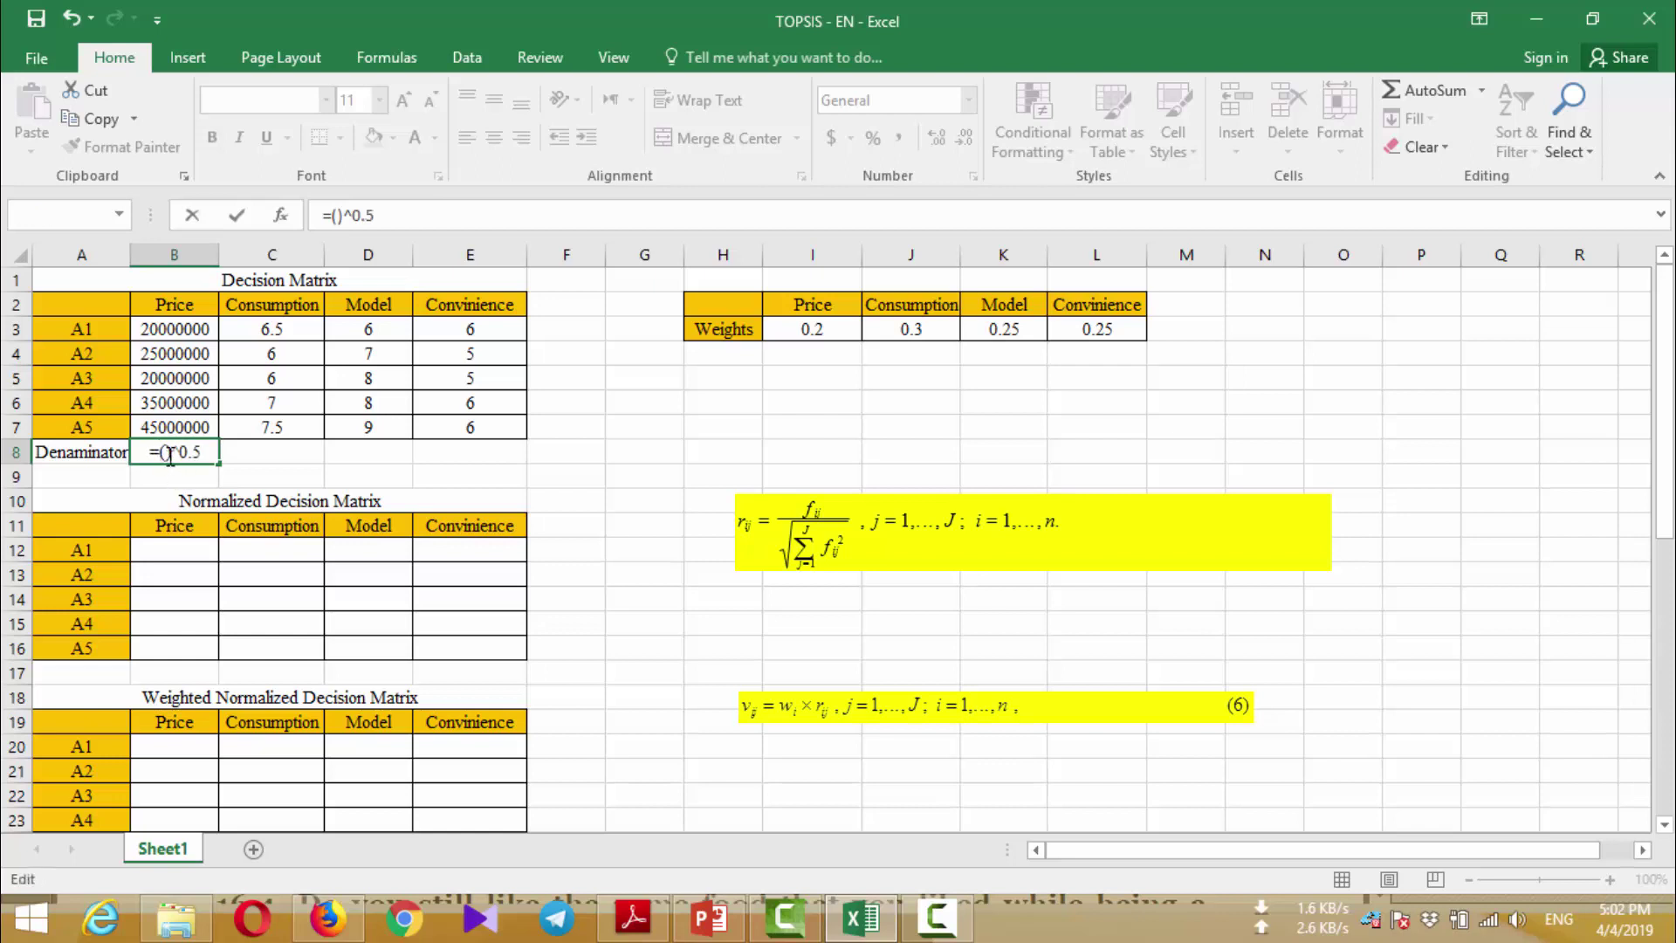
Complete the B8 formula by summing the squares of the five prices, giving =(B3^2+B4^2+B5^2+B6^2+B7^2)^0.5
{"action": "left_click", "coordinate": [179, 332]}
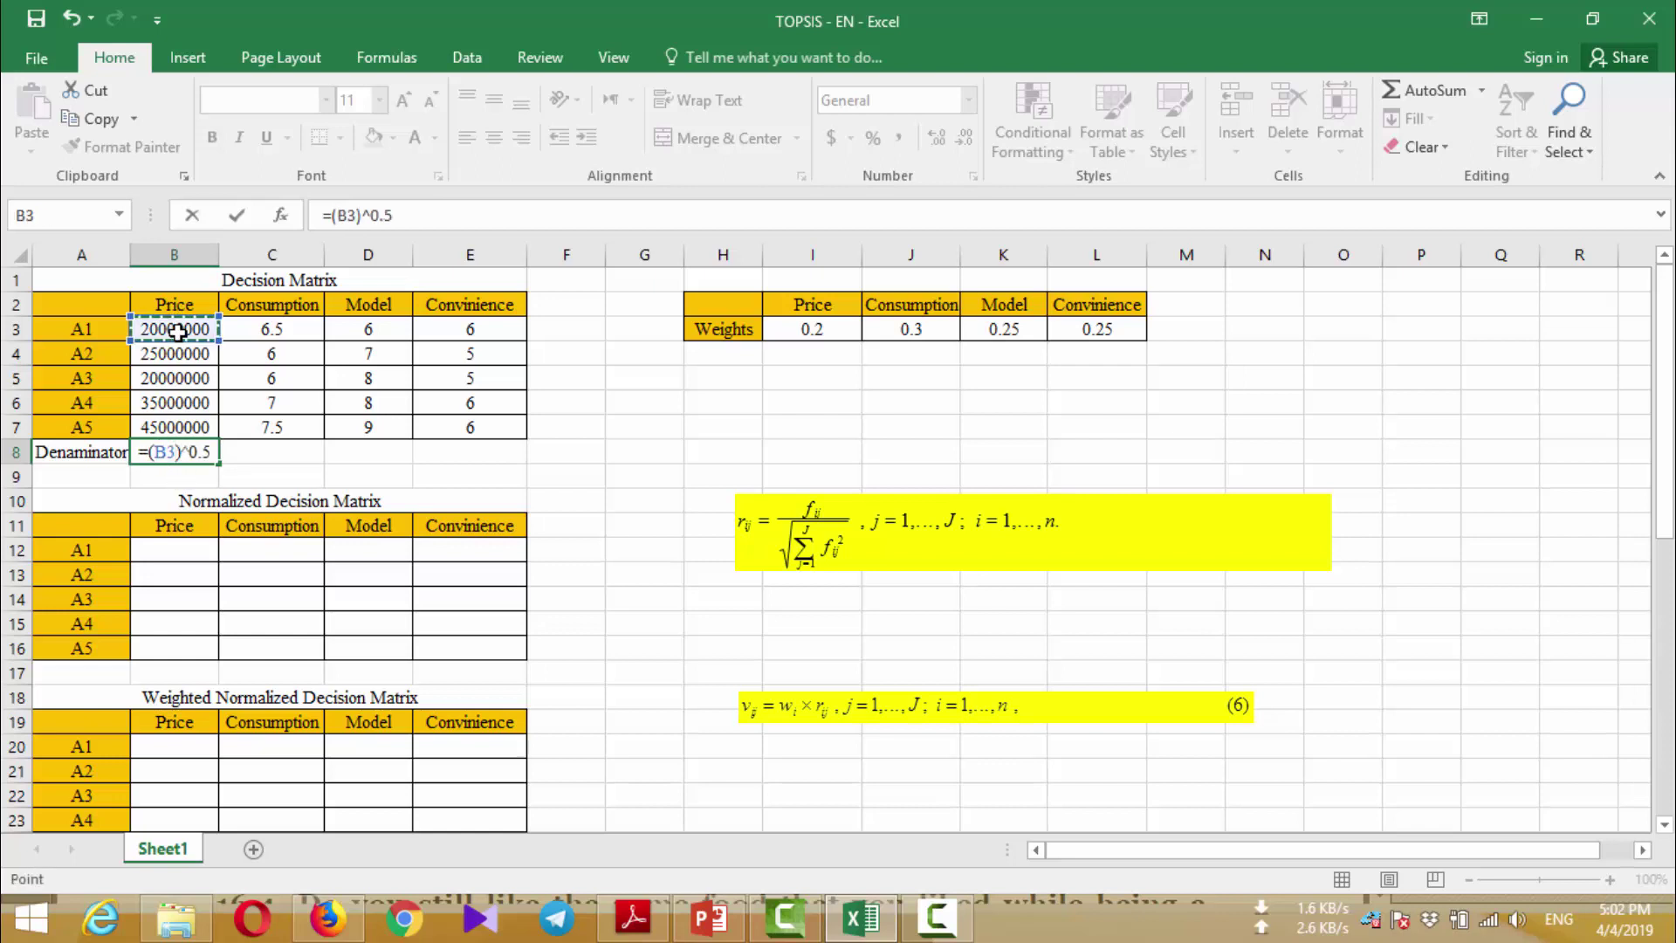
{"action": "type", "text": "^2"}
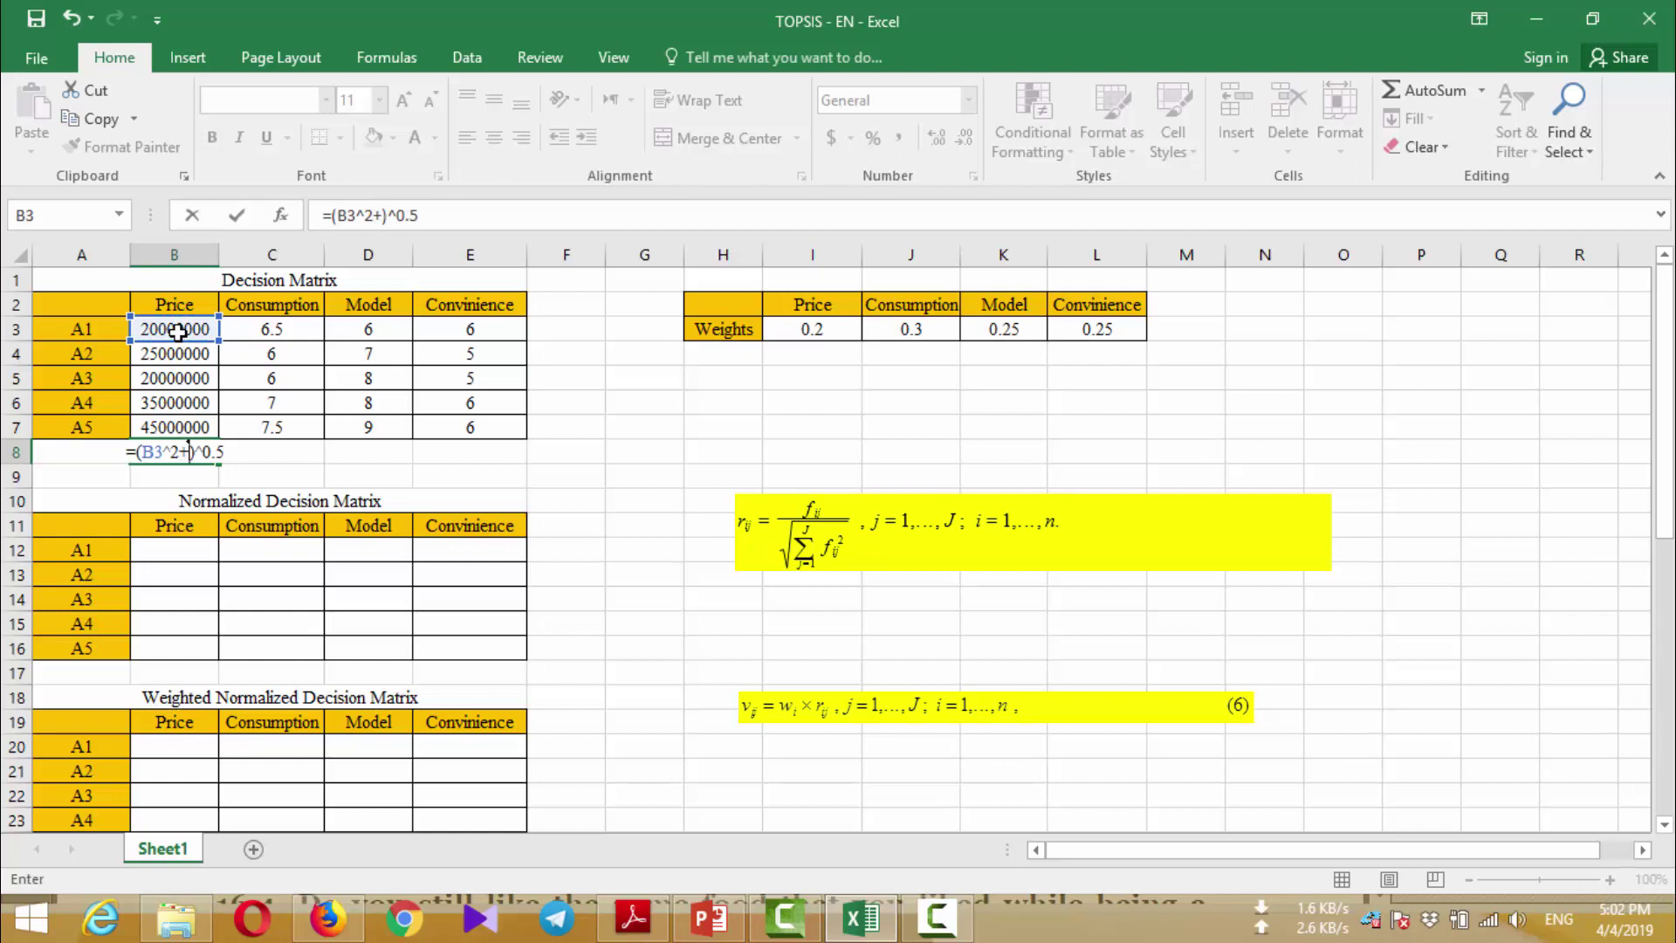
{"action": "type", "text": "+"}
{"action": "left_click", "coordinate": [184, 355]}
{"action": "type", "text": "^2+"}
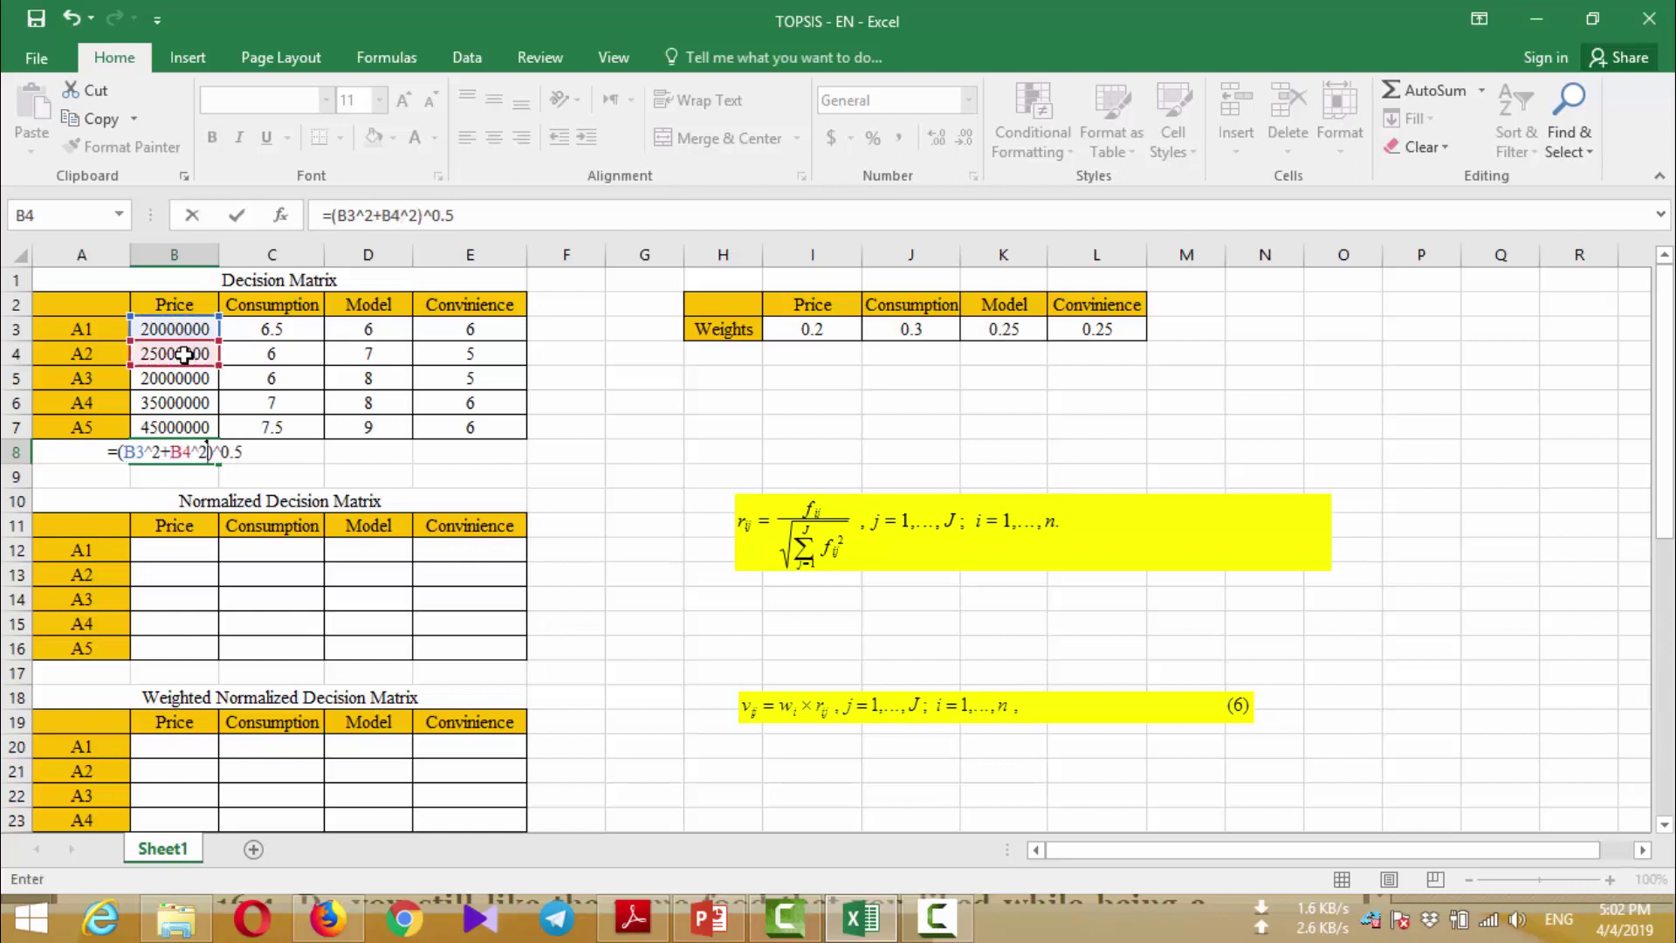
{"action": "left_click", "coordinate": [185, 378]}
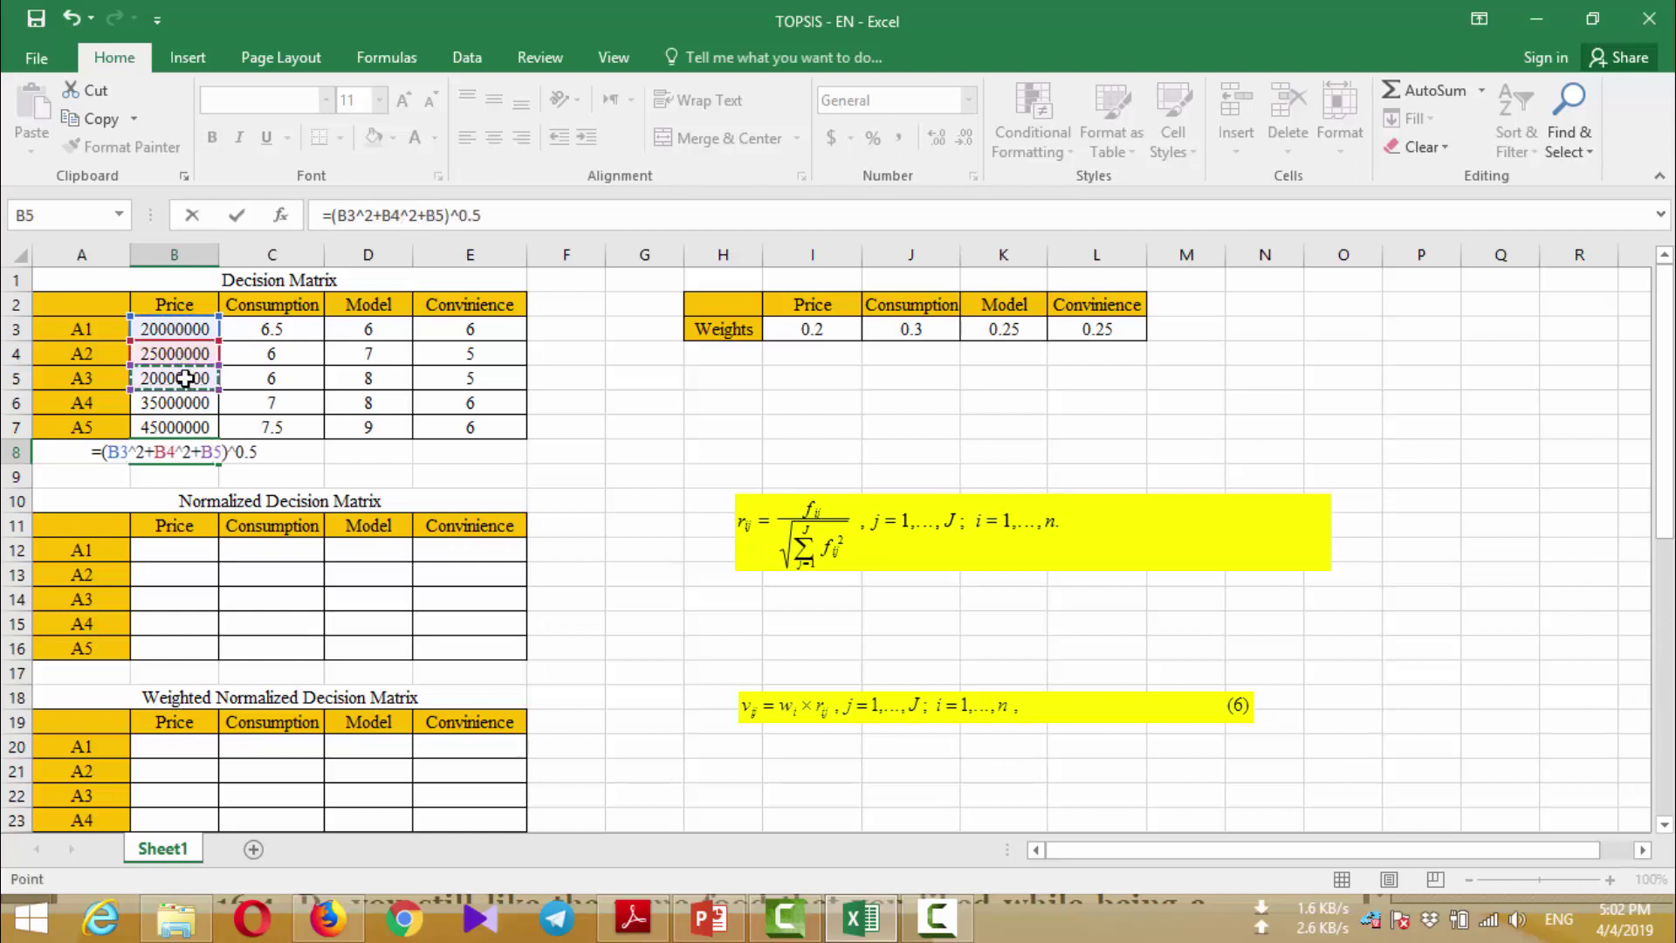
{"action": "type", "text": "^2+"}
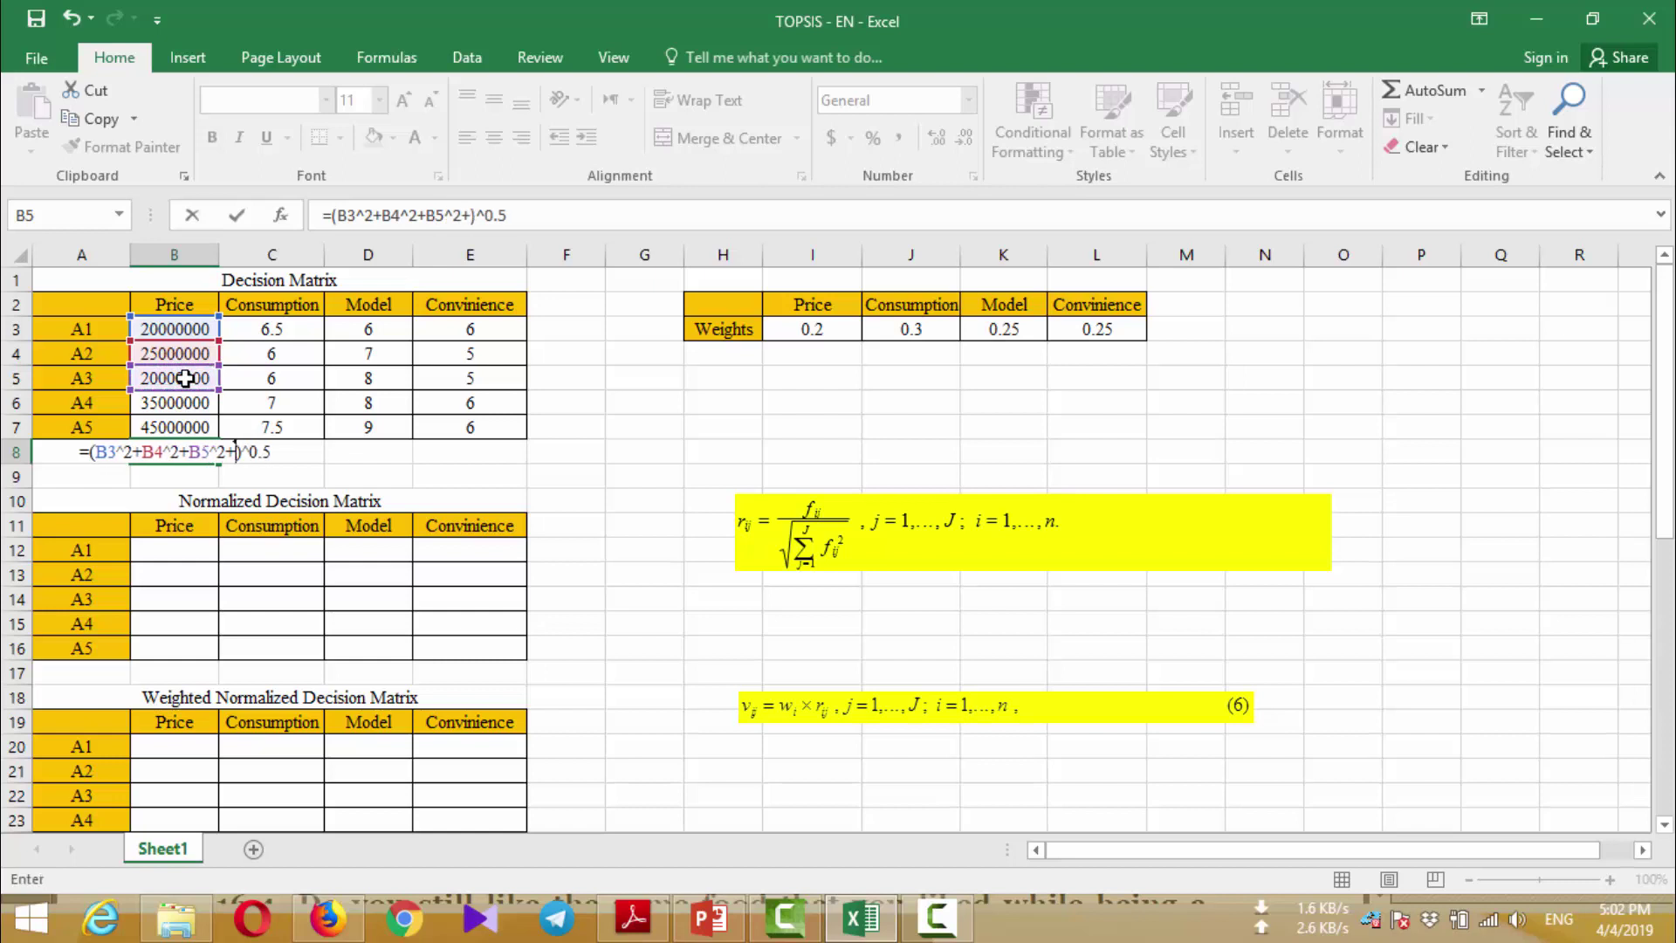
{"action": "left_click", "coordinate": [187, 400]}
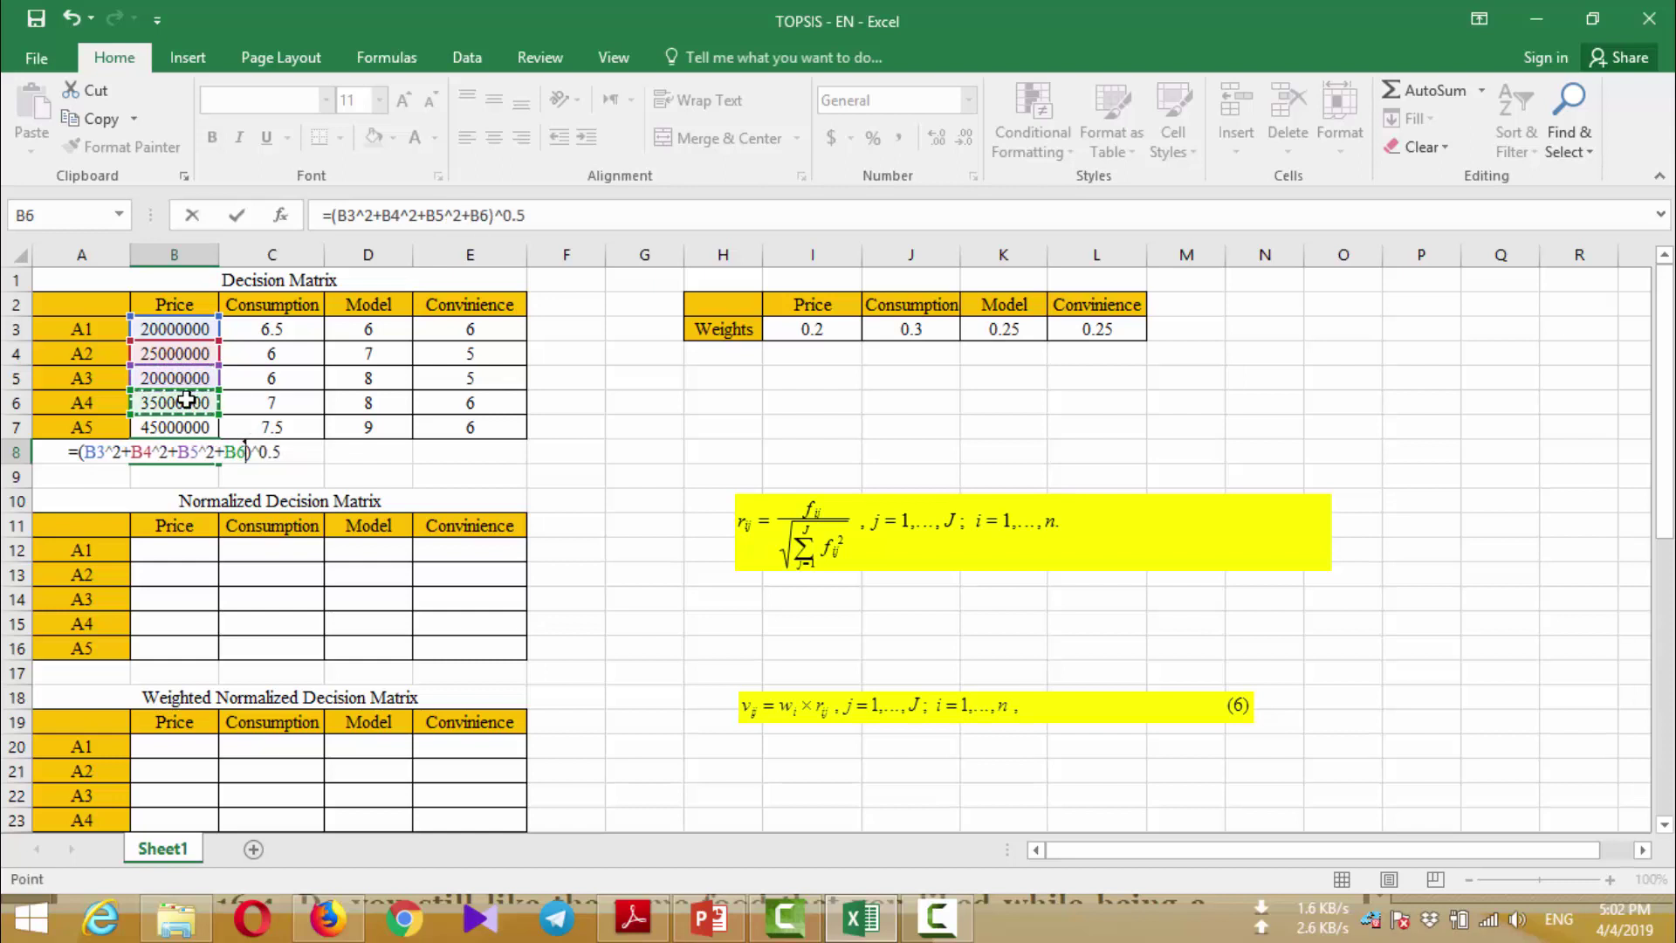
{"action": "type", "text": "^2+"}
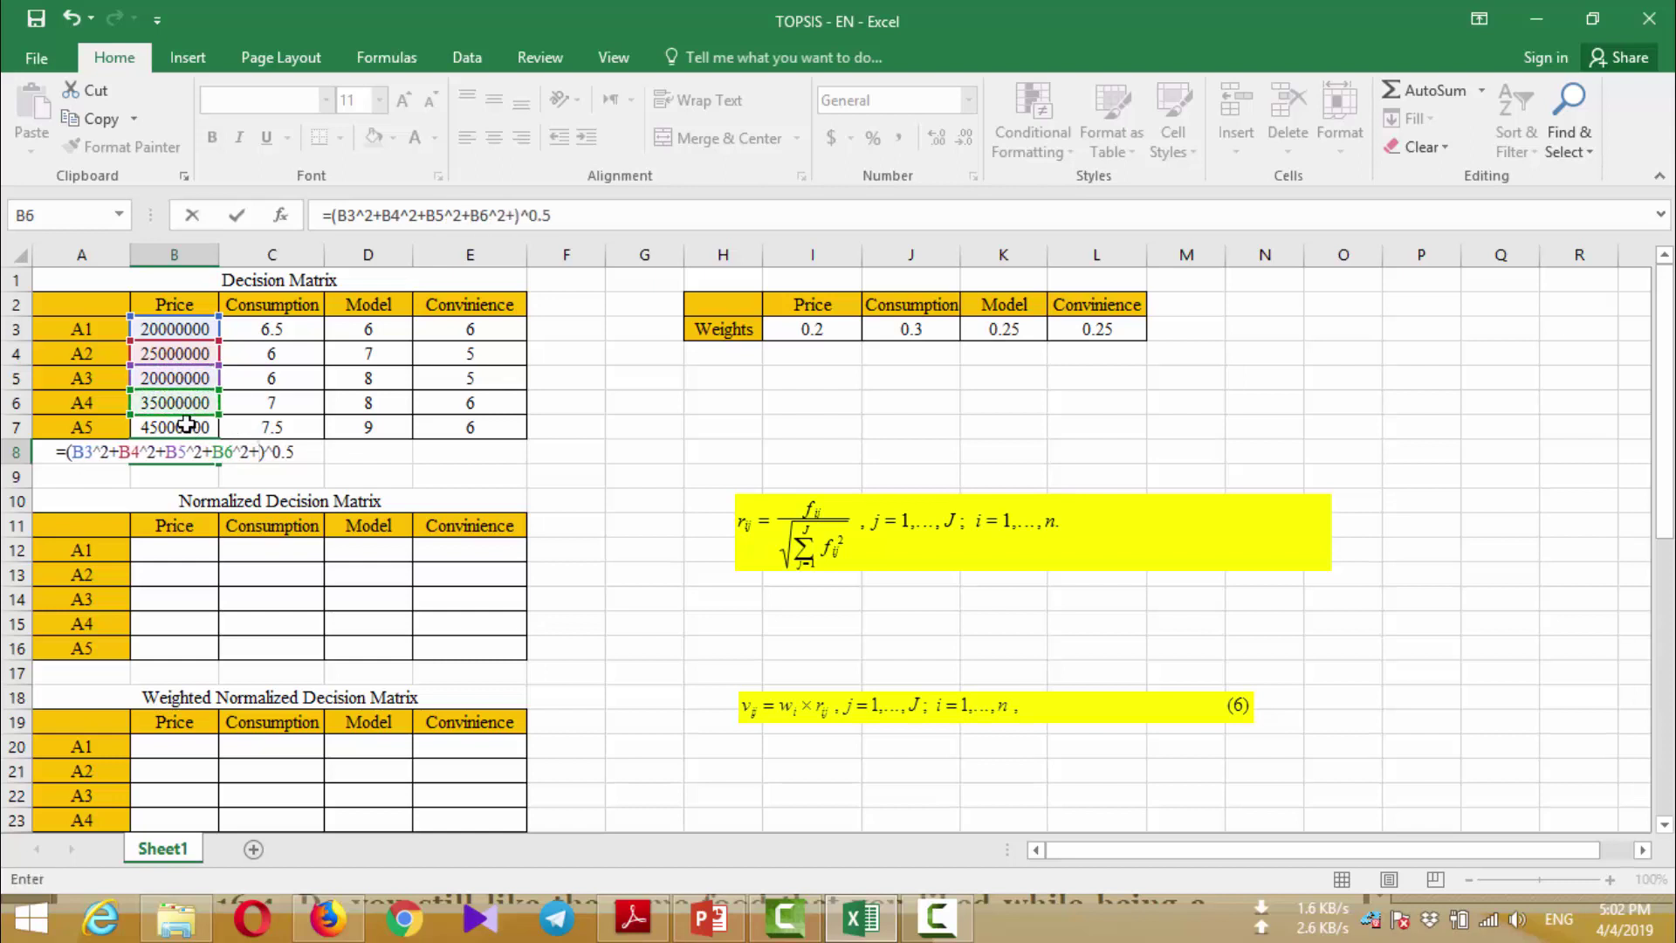
{"action": "left_click", "coordinate": [187, 425]}
{"action": "type", "text": "^2"}
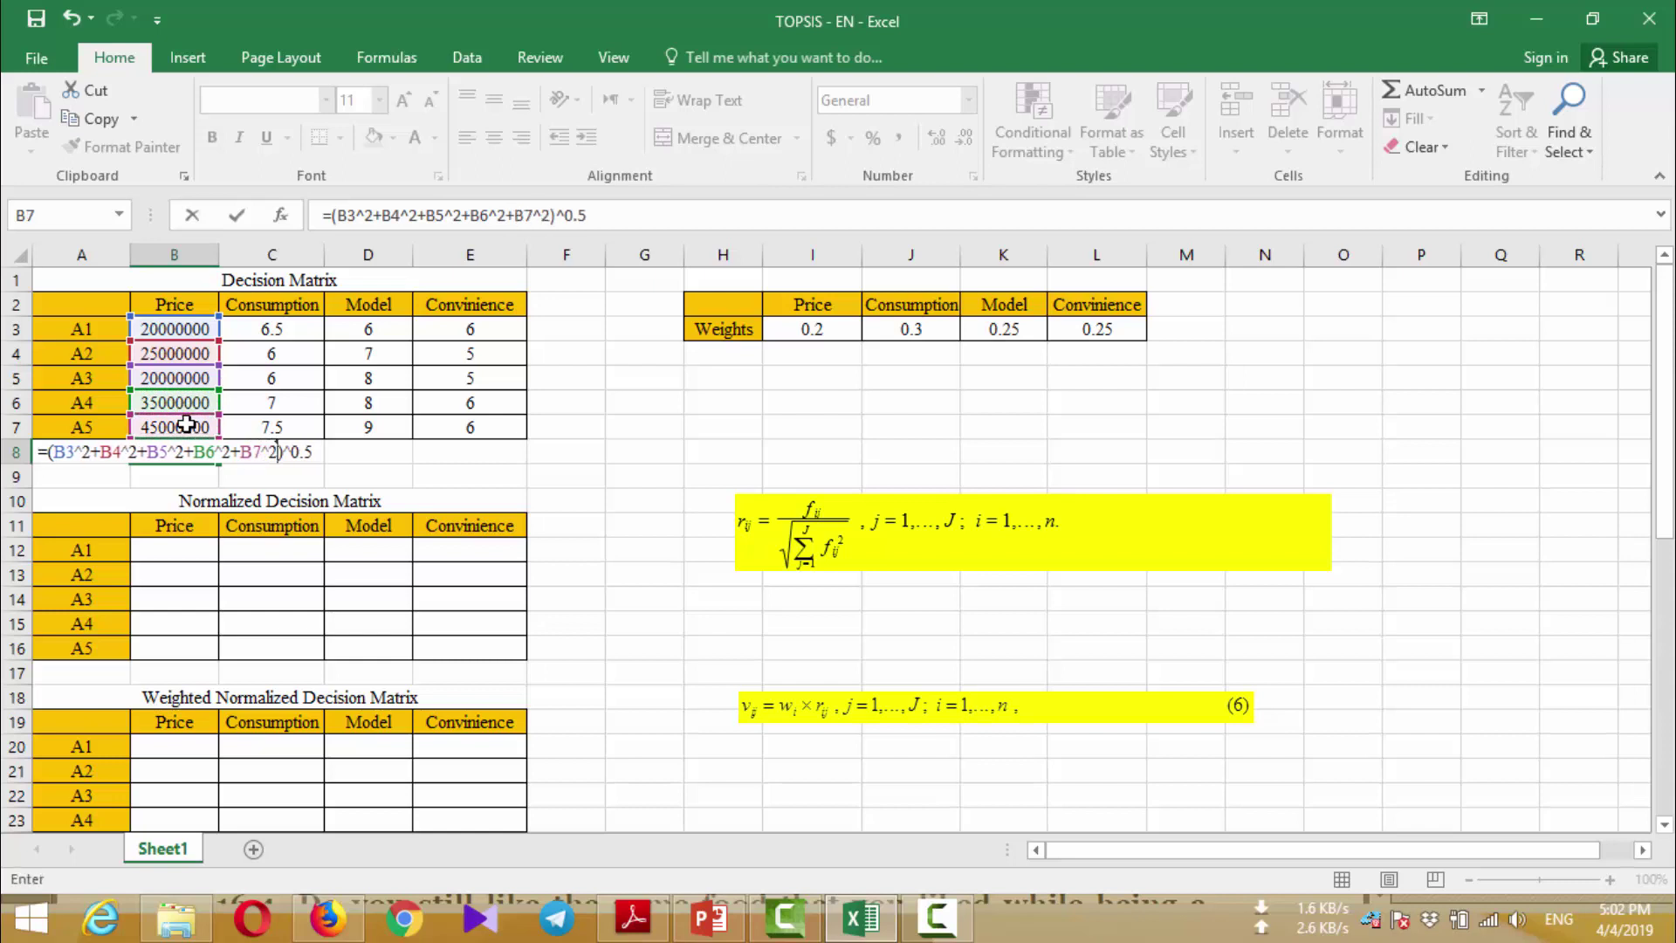
{"action": "key", "text": "Return"}
Copy the denominator formula from B8 across to the Consumption, Model and Convinience columns, through E8
{"action": "left_click", "coordinate": [197, 452]}
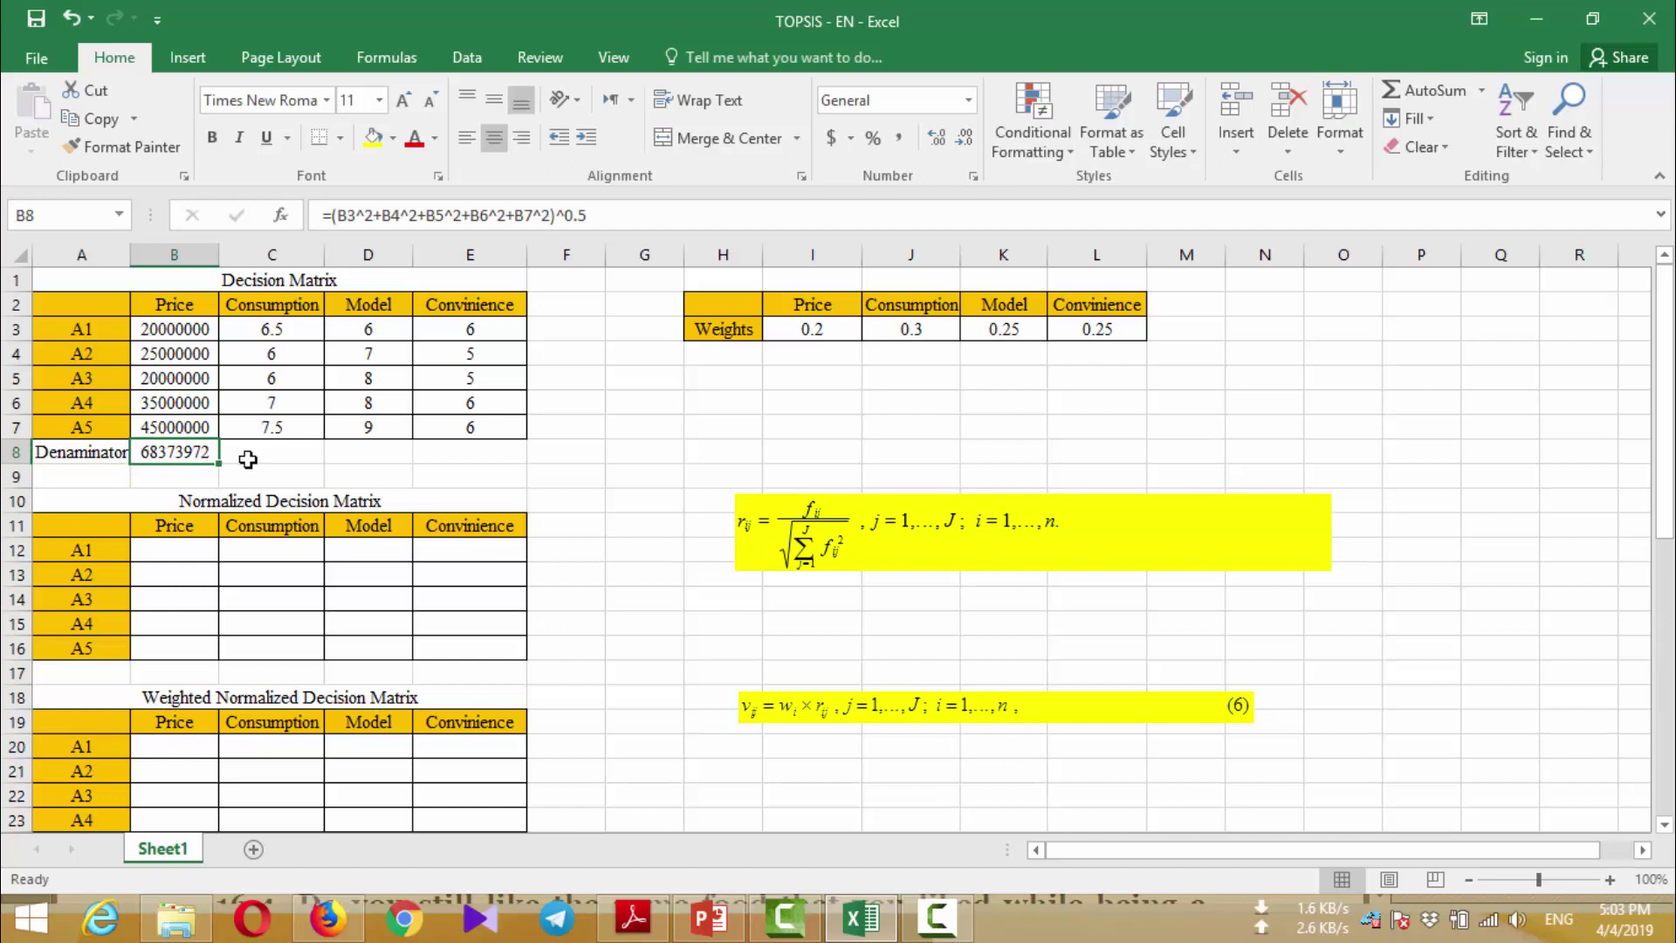
{"action": "left_click_drag", "start_coordinate": [218, 460], "coordinate": [498, 455]}
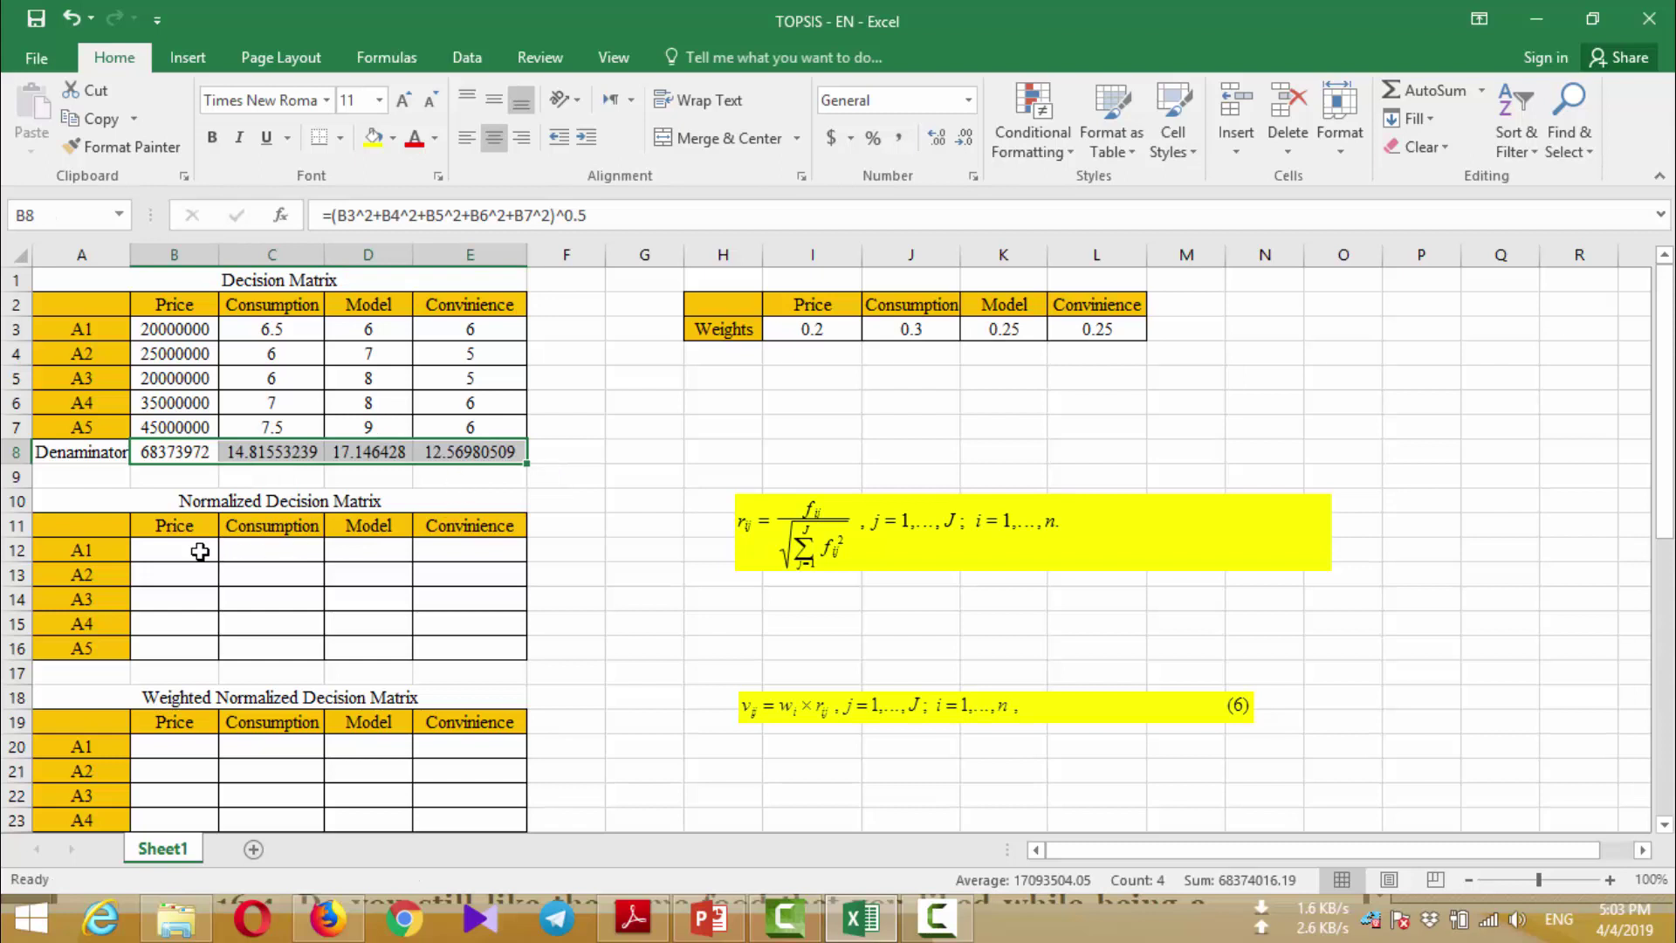
Normalize the Price column with =B3/$B$8 in B12, fill it down to B16 and check the copied formula in B13
{"action": "left_click", "coordinate": [196, 551]}
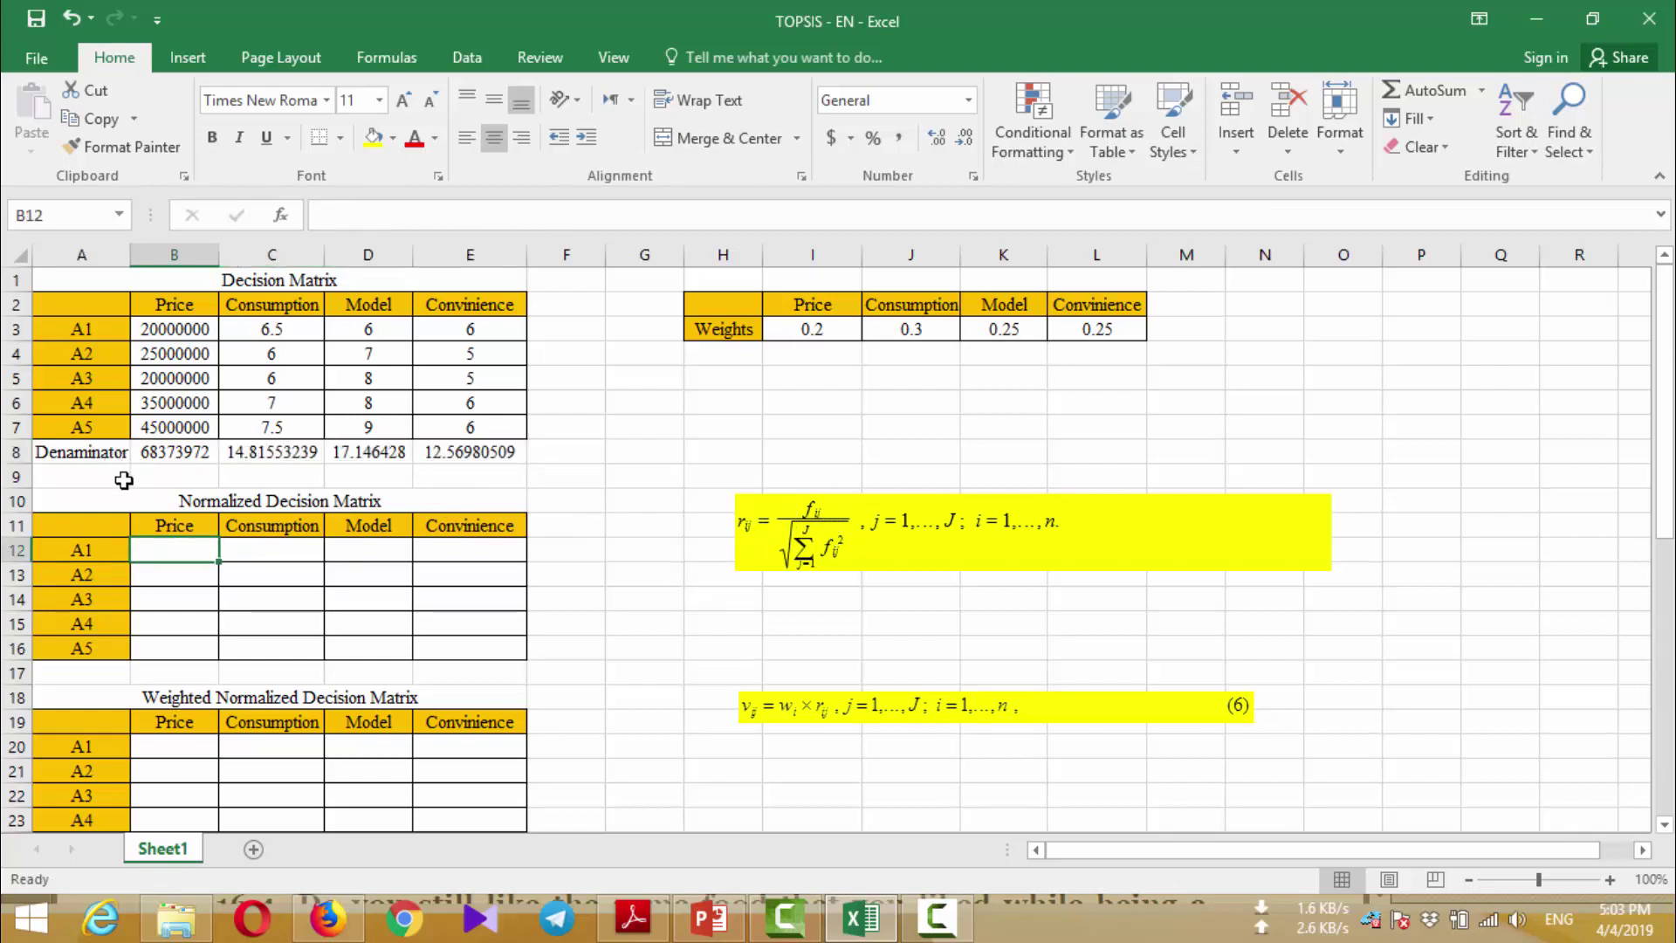
{"action": "type", "text": "="}
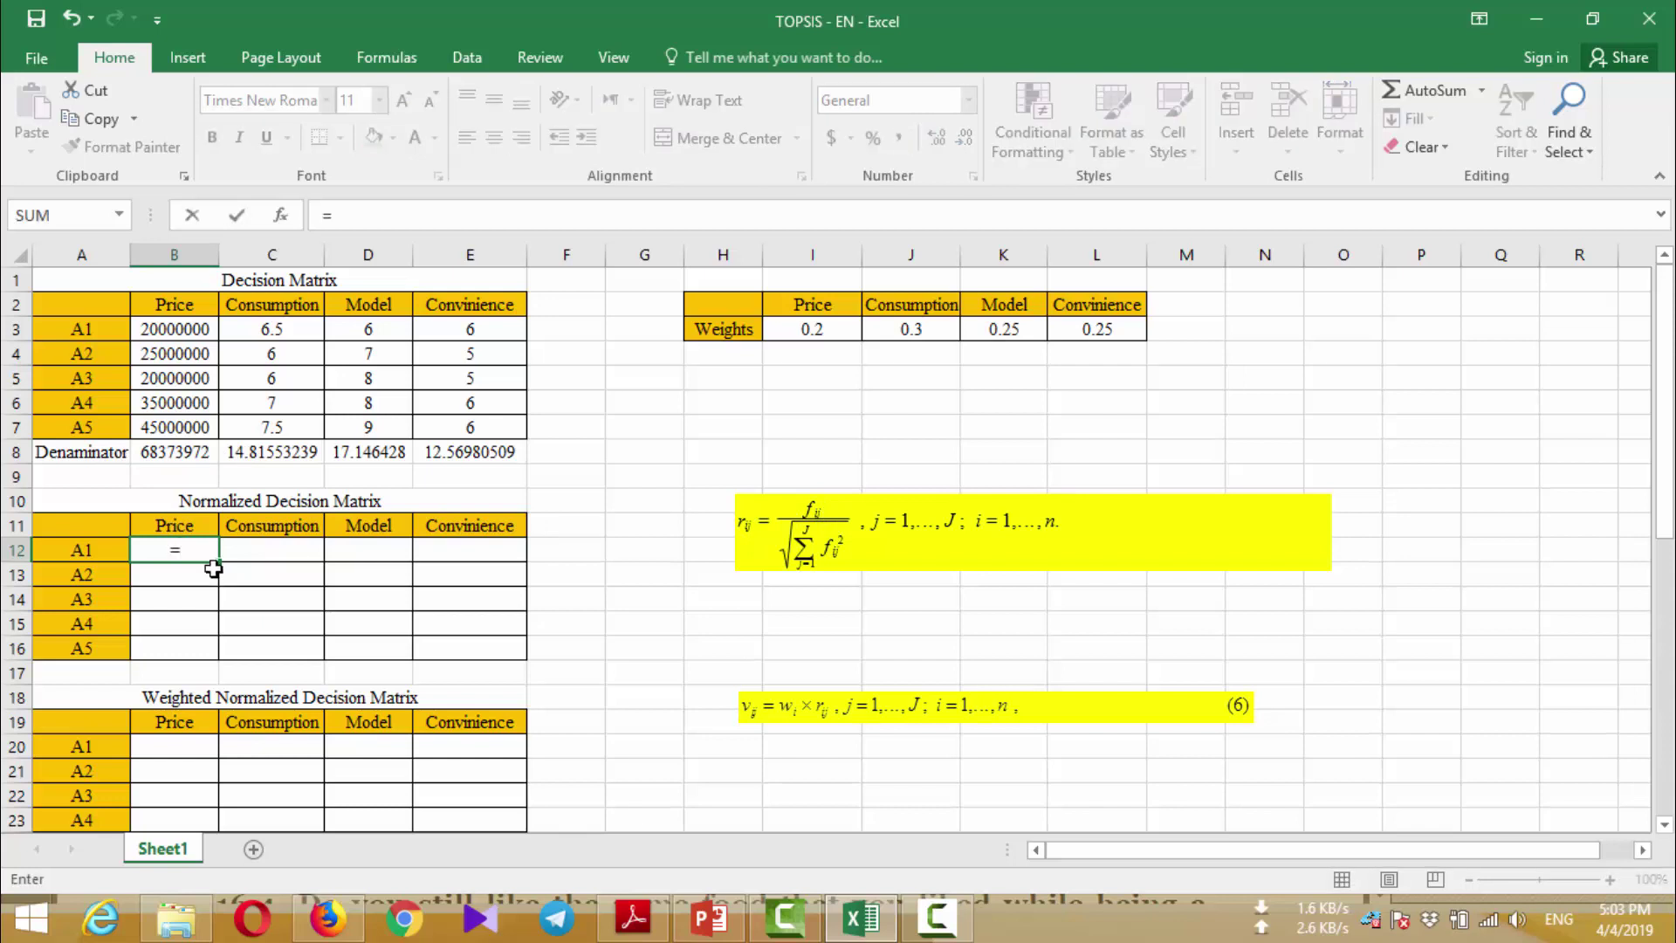
{"action": "left_click", "coordinate": [171, 327]}
{"action": "type", "text": "/"}
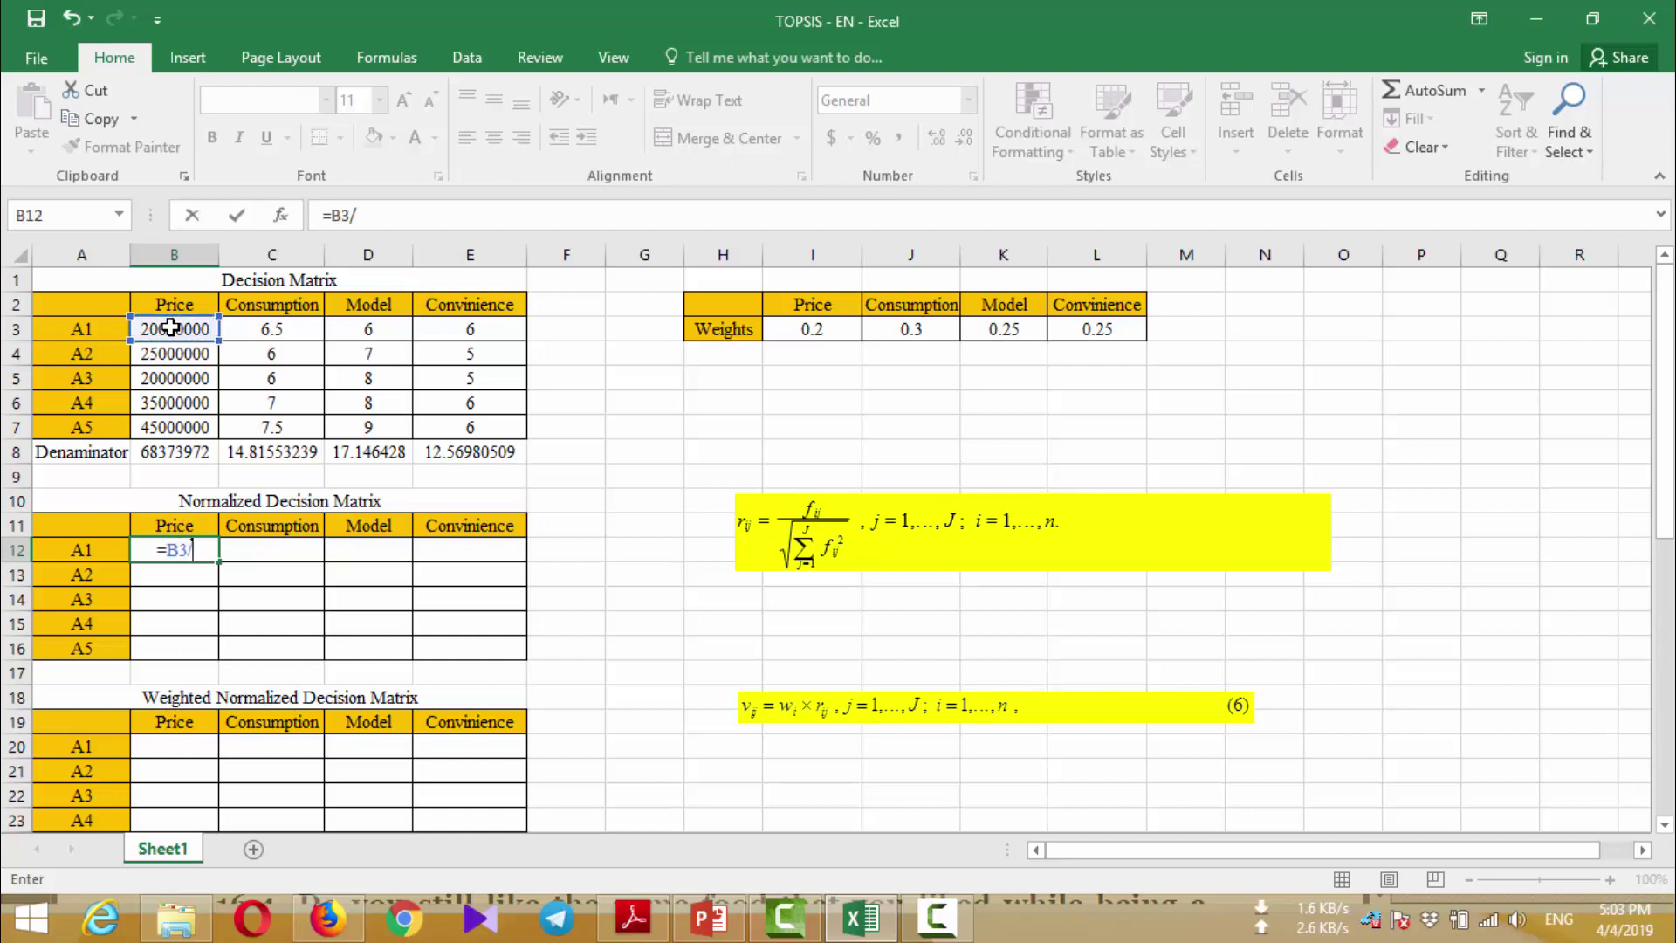
{"action": "left_click", "coordinate": [191, 449]}
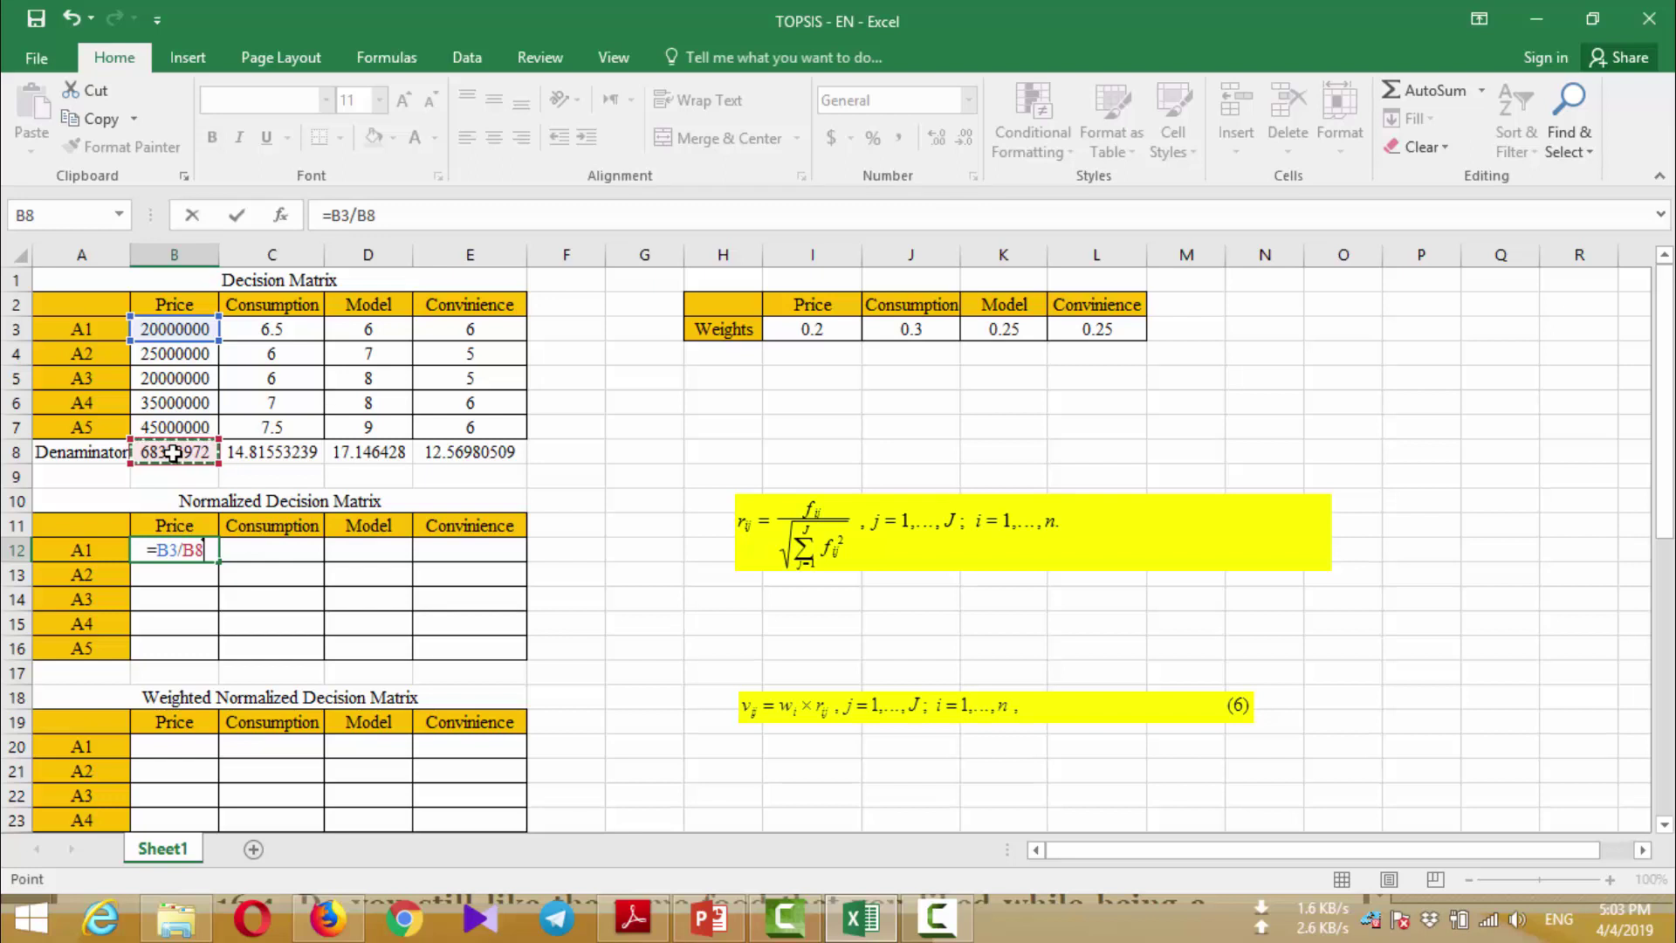
{"action": "key", "text": "F4"}
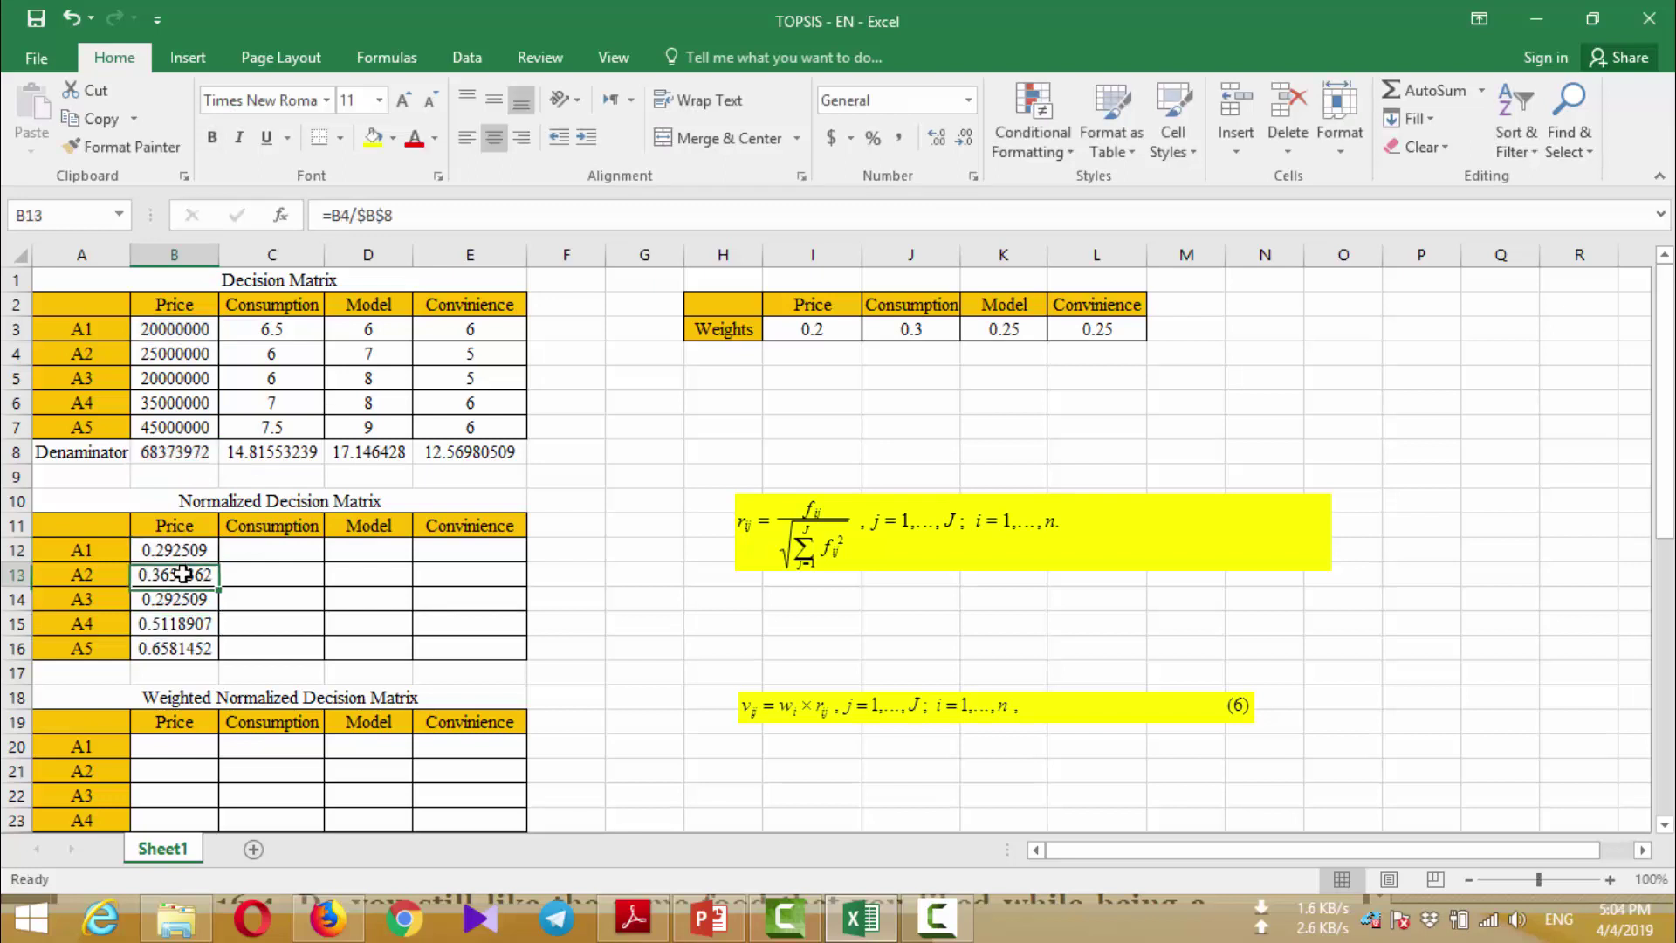
{"action": "double_click", "coordinate": [184, 573]}
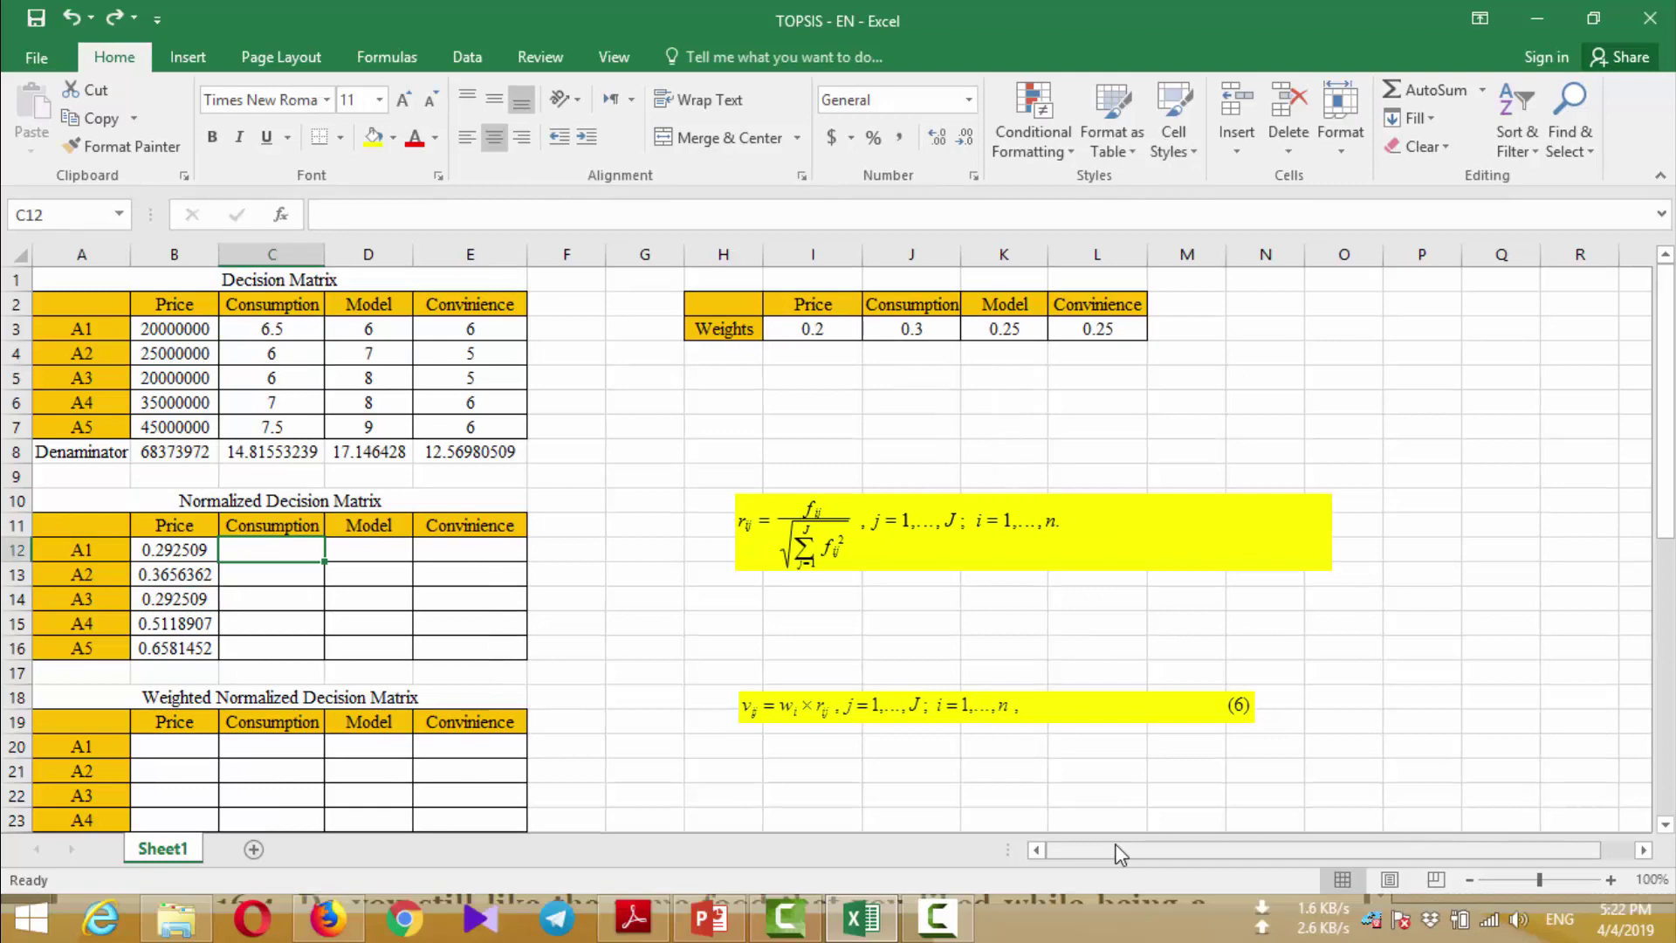
Normalize the Consumption column with =C3/$C$8 in C12 and fill the formula down to C16
{"action": "left_click", "coordinate": [271, 329]}
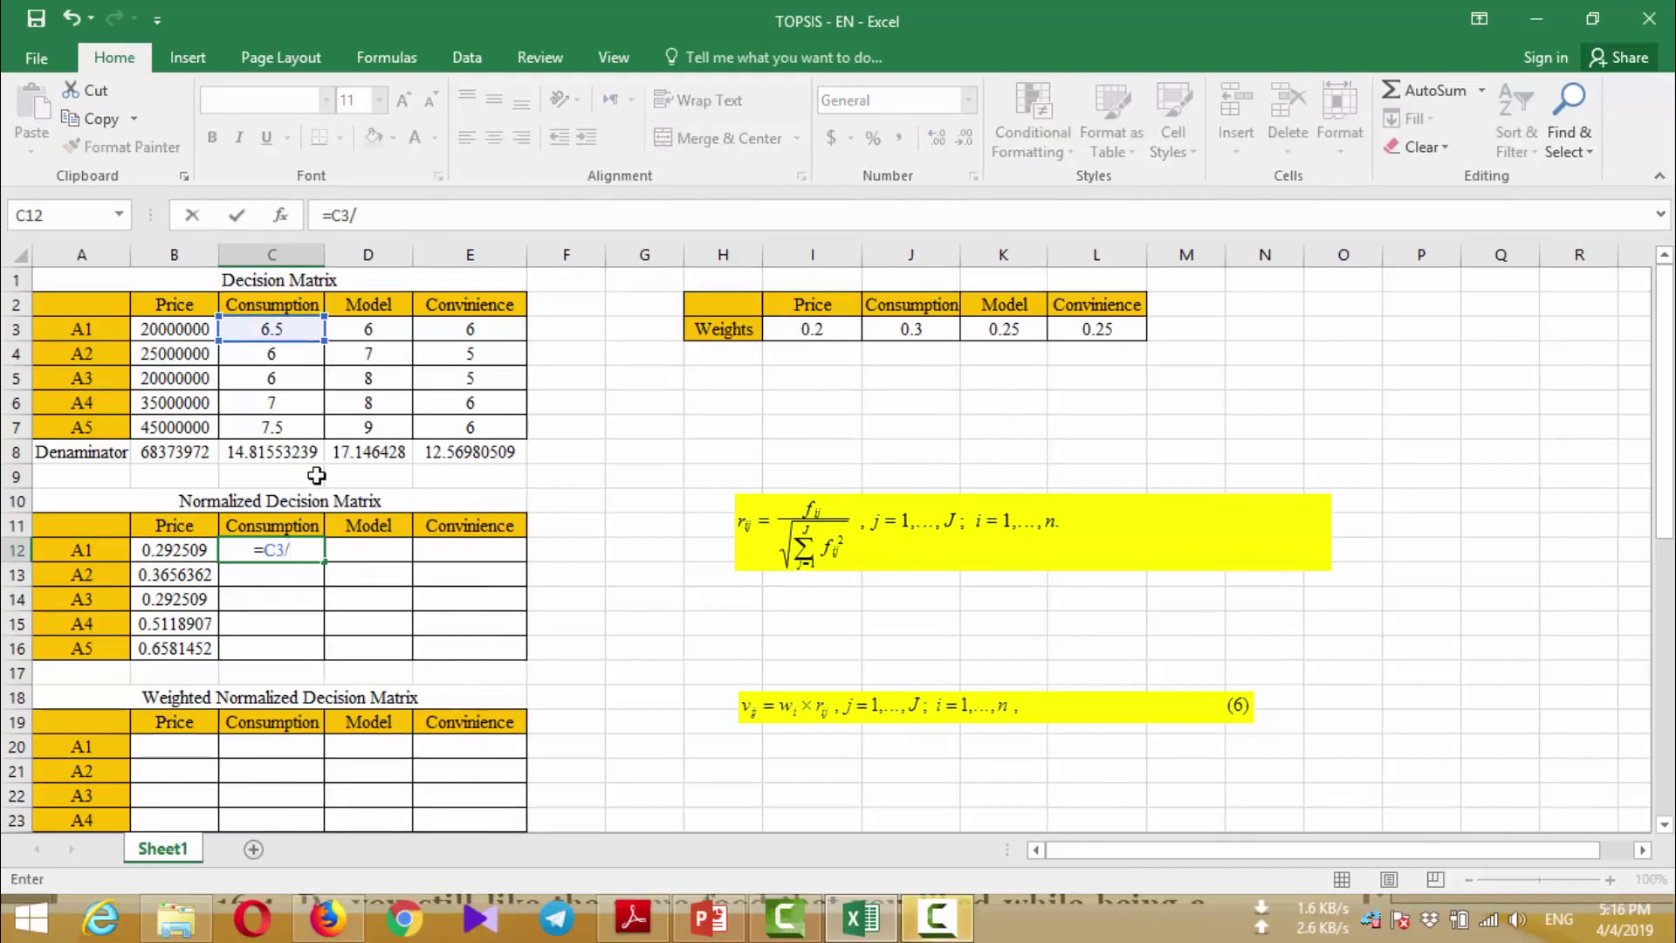
{"action": "type", "text": "/"}
{"action": "left_click", "coordinate": [297, 448]}
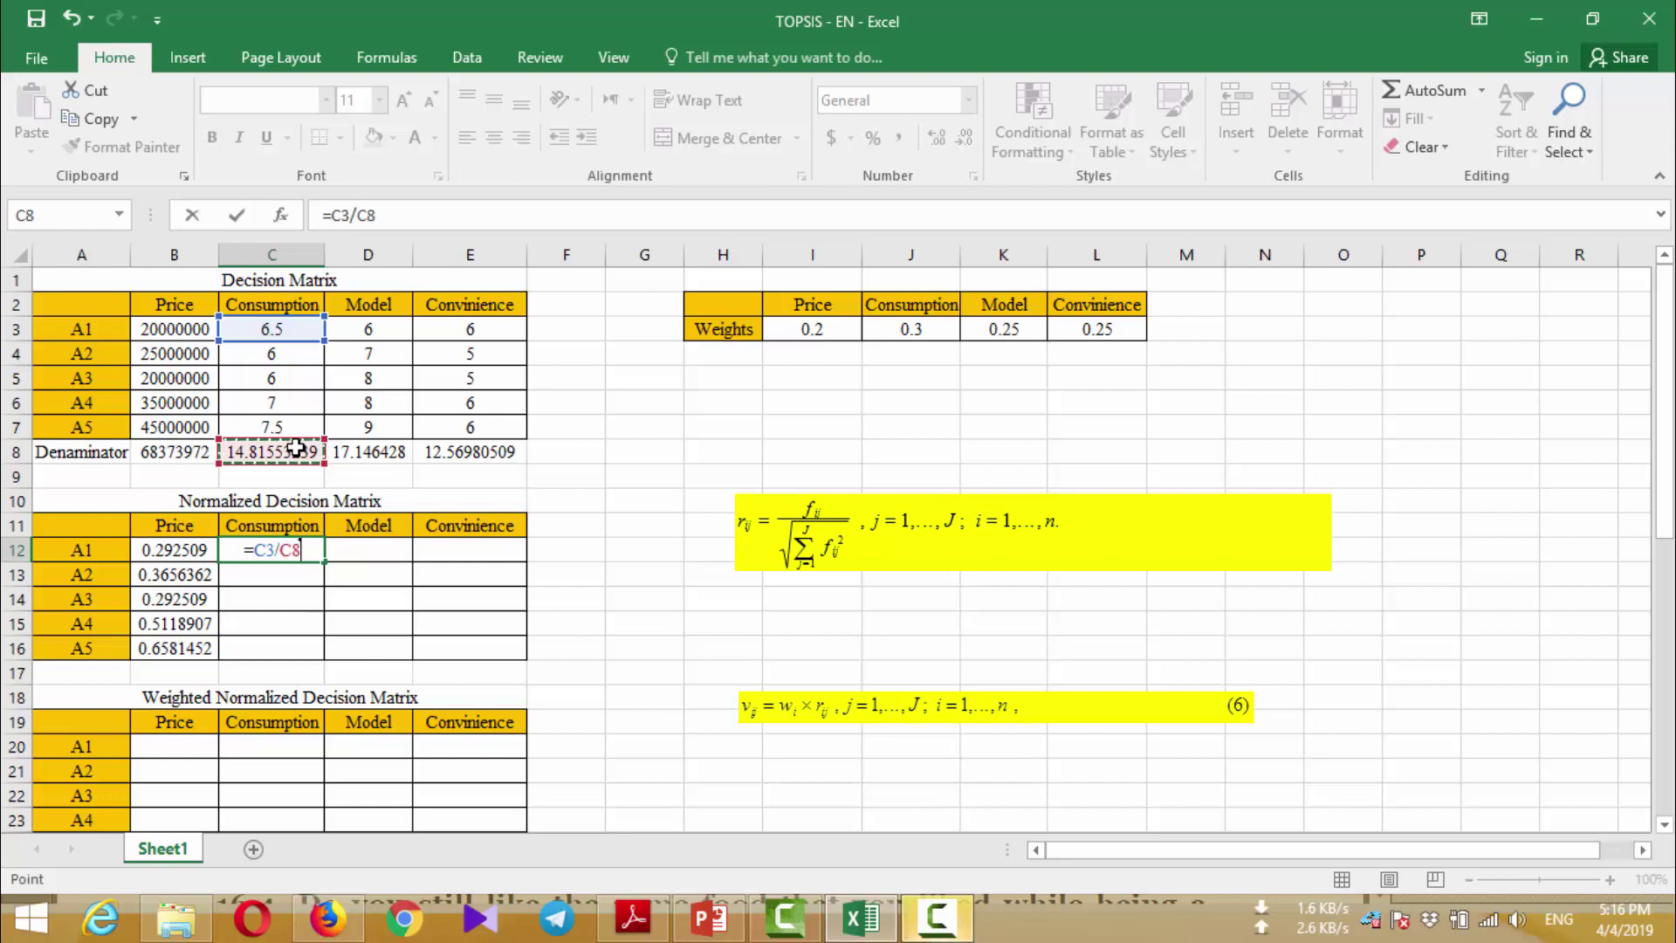
{"action": "key", "text": "F4"}
{"action": "key", "text": "Return"}
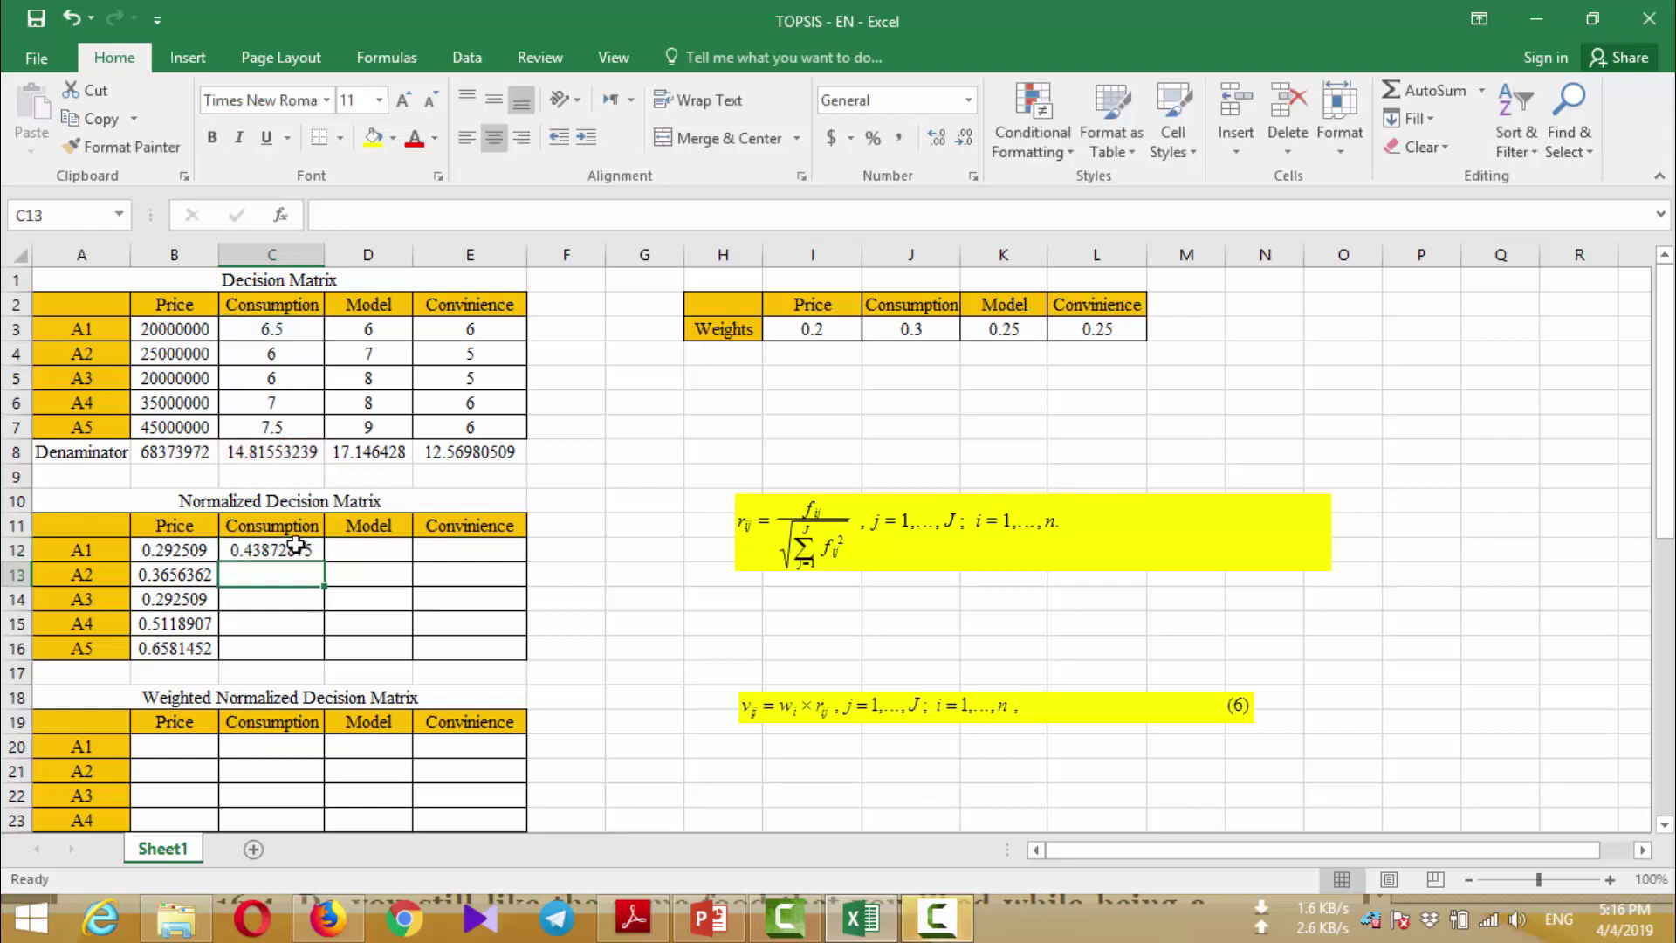
{"action": "left_click", "coordinate": [309, 554]}
{"action": "left_click_drag", "start_coordinate": [322, 561], "coordinate": [319, 655]}
Normalize the Model column with =D3/$D$8 in D12 and fill the formula down to D16
{"action": "left_click", "coordinate": [365, 550]}
{"action": "type", "text": "="}
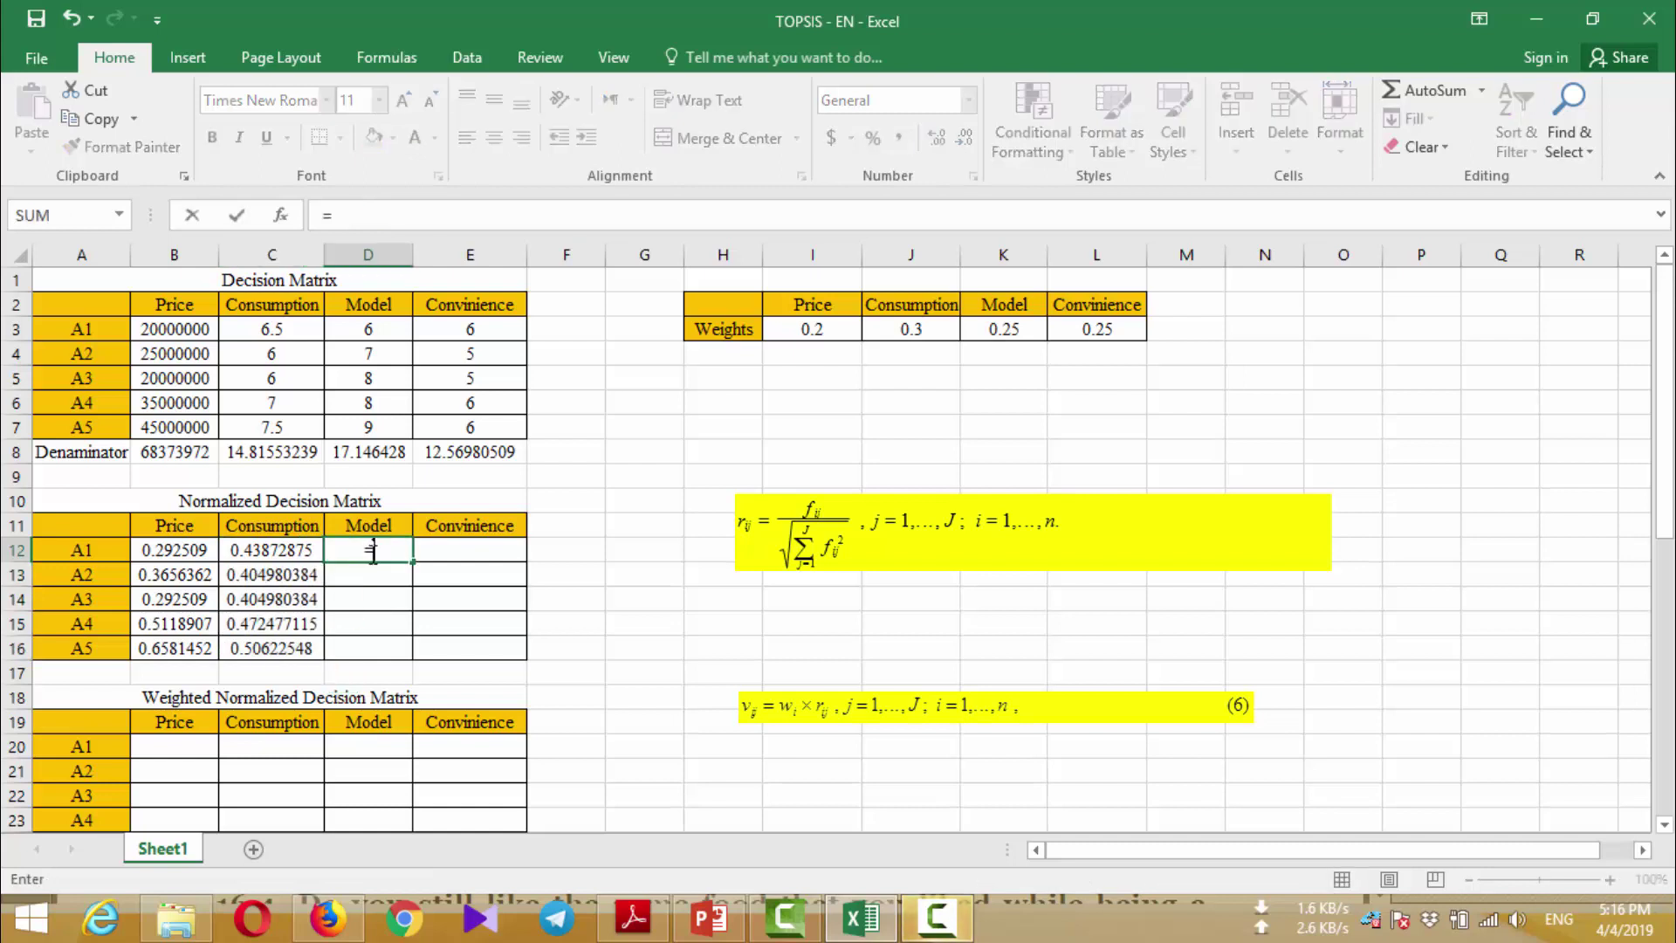
{"action": "left_click", "coordinate": [381, 331]}
{"action": "type", "text": "/"}
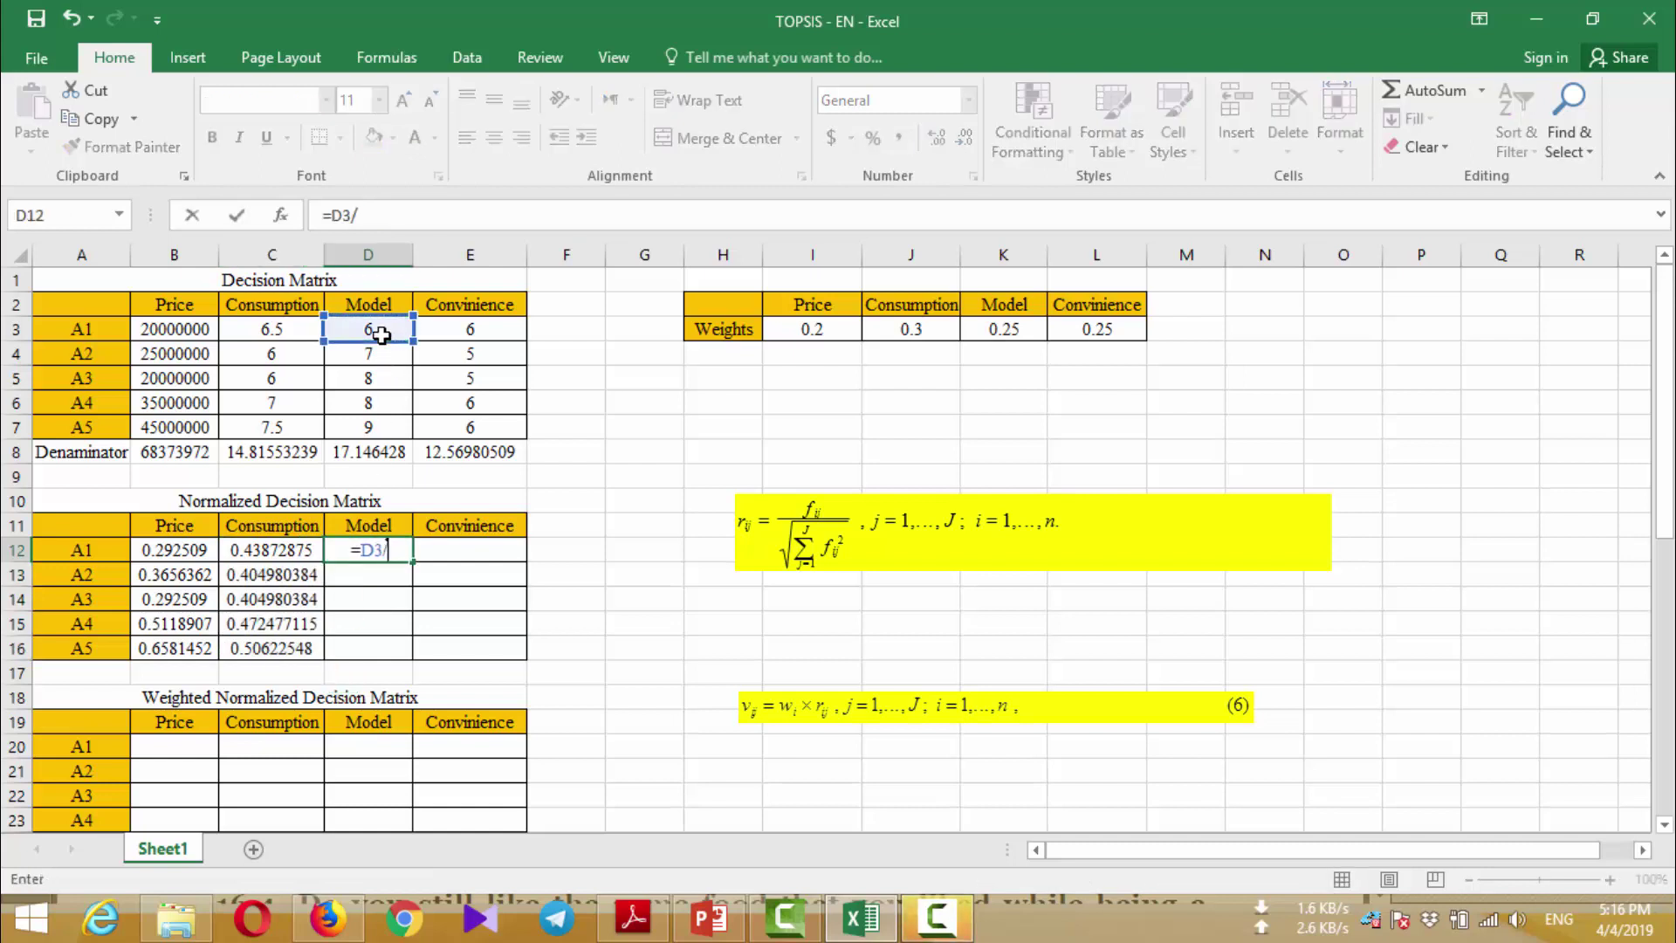
{"action": "left_click", "coordinate": [387, 456]}
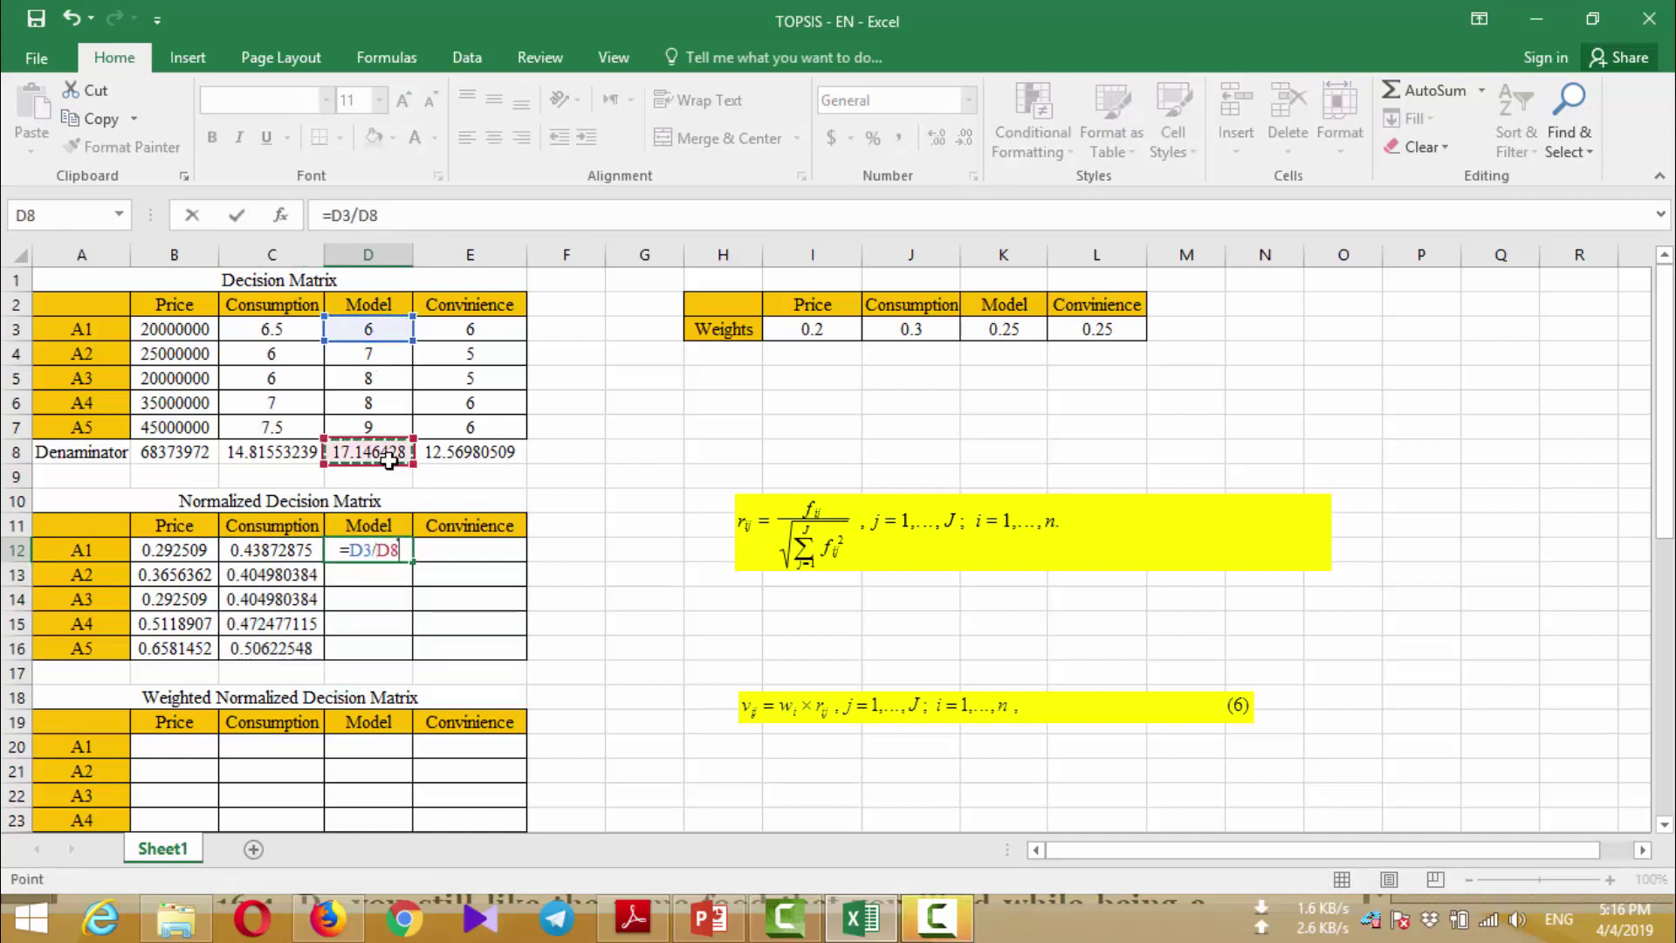
{"action": "key", "text": "F4"}
{"action": "key", "text": "Return"}
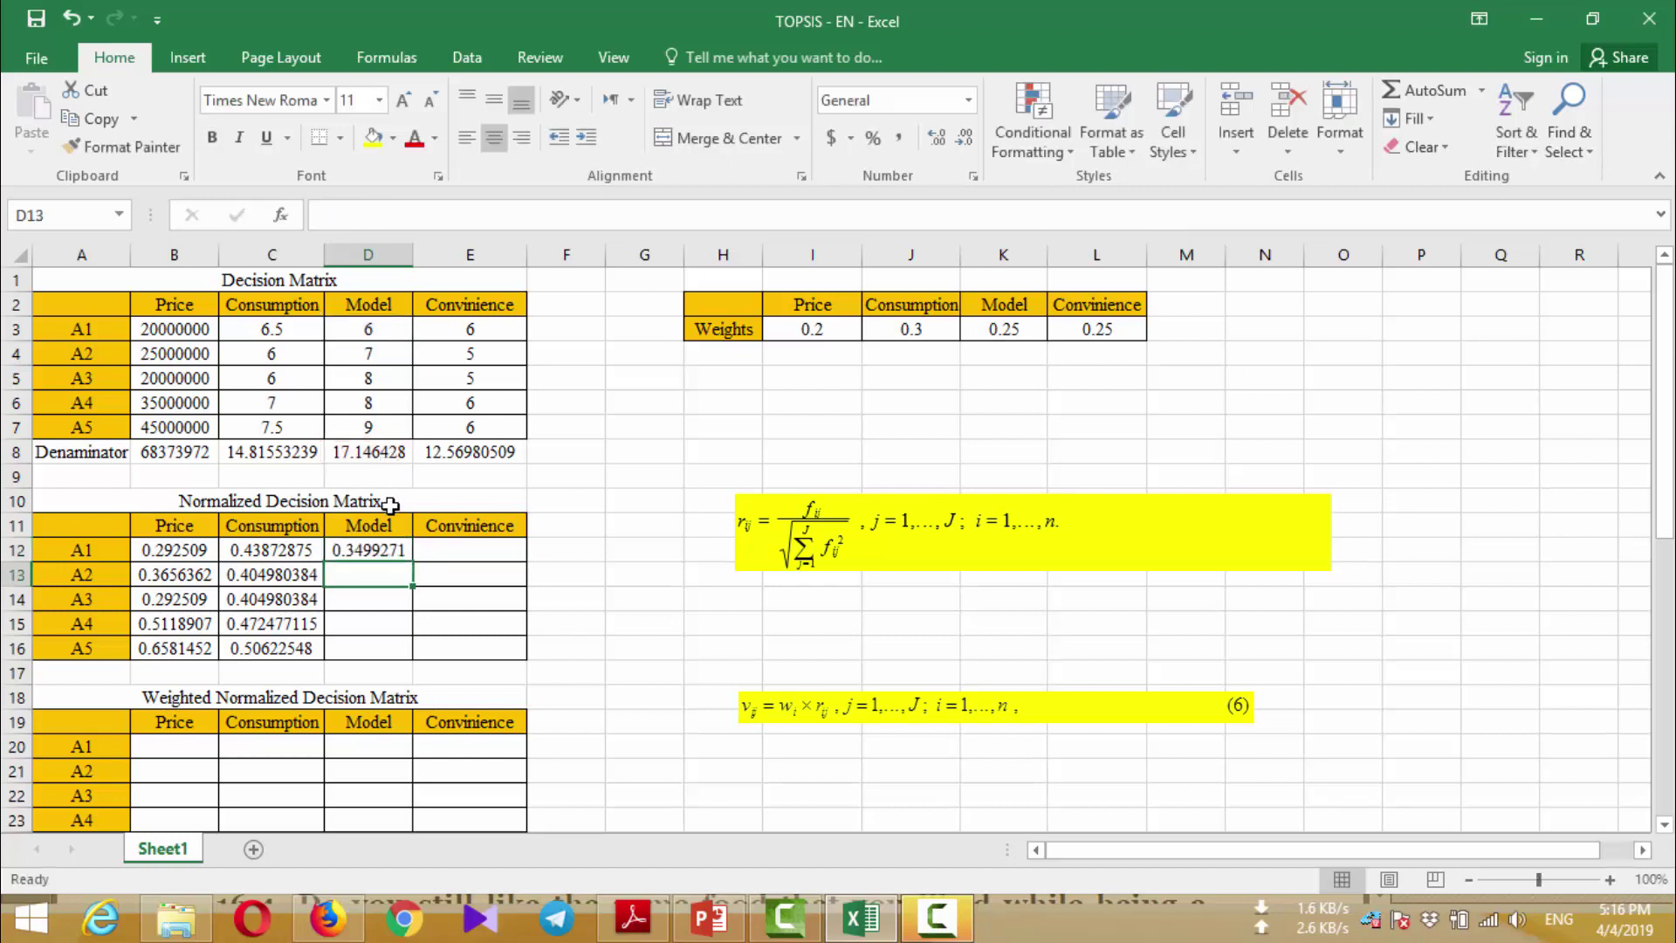
{"action": "left_click", "coordinate": [388, 552]}
{"action": "left_click_drag", "start_coordinate": [413, 562], "coordinate": [413, 652]}
Normalize the Convinience column with =E3/$E$8 in E12 and fill the formula down to E16
{"action": "left_click", "coordinate": [441, 552]}
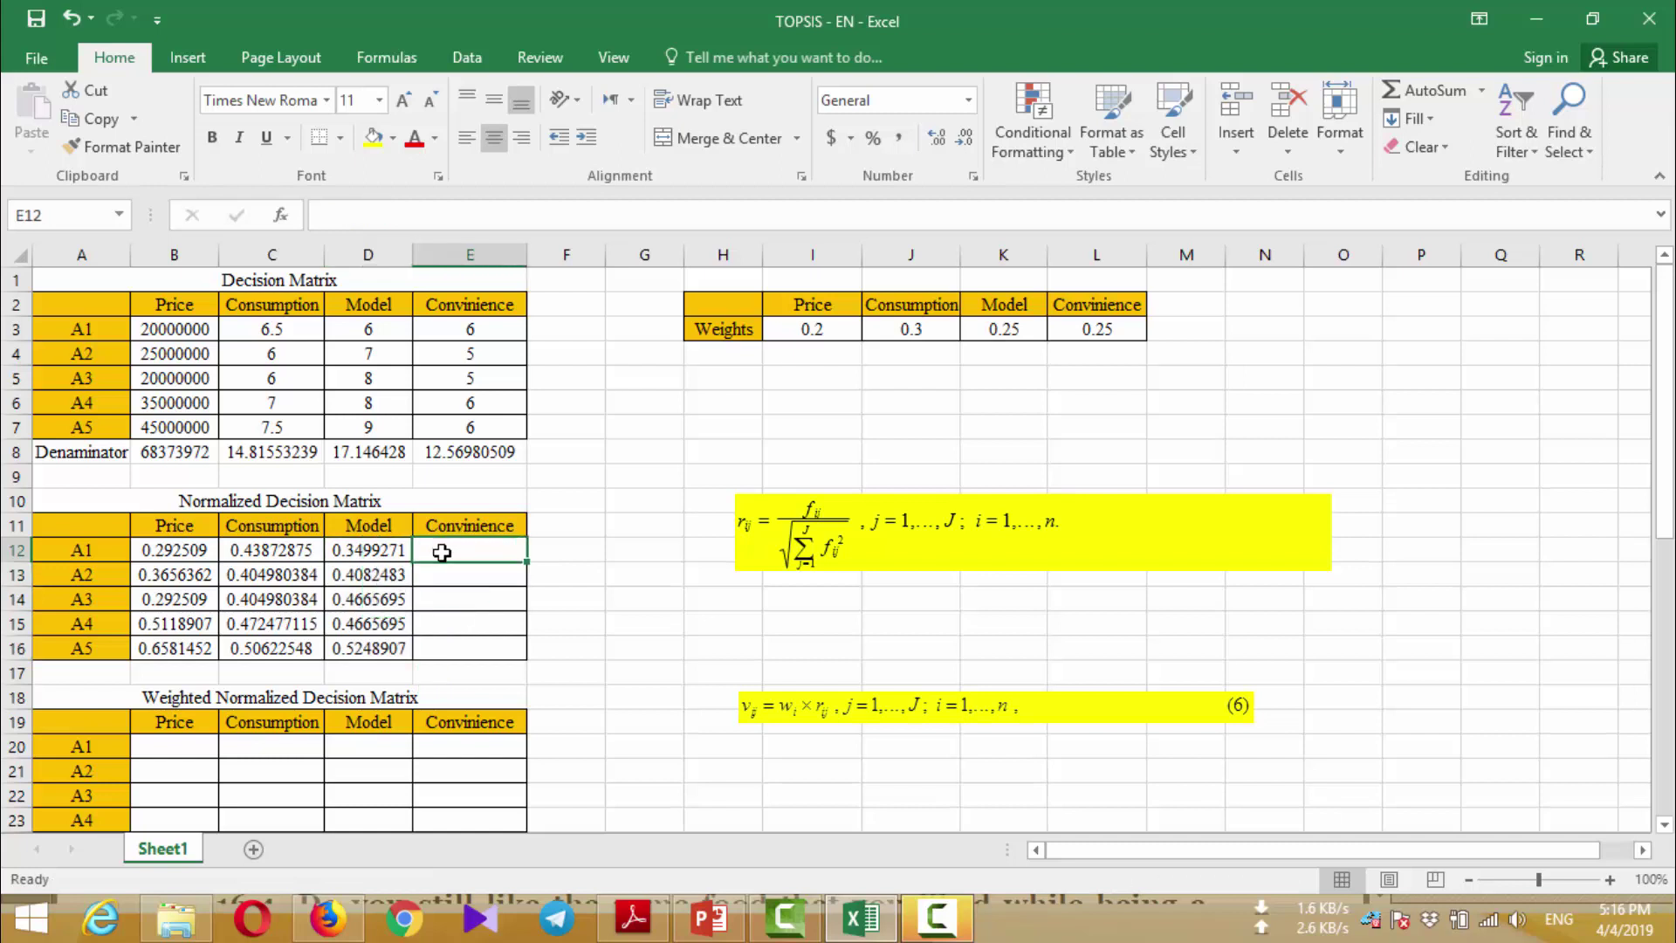
{"action": "type", "text": "="}
{"action": "left_click", "coordinate": [466, 329]}
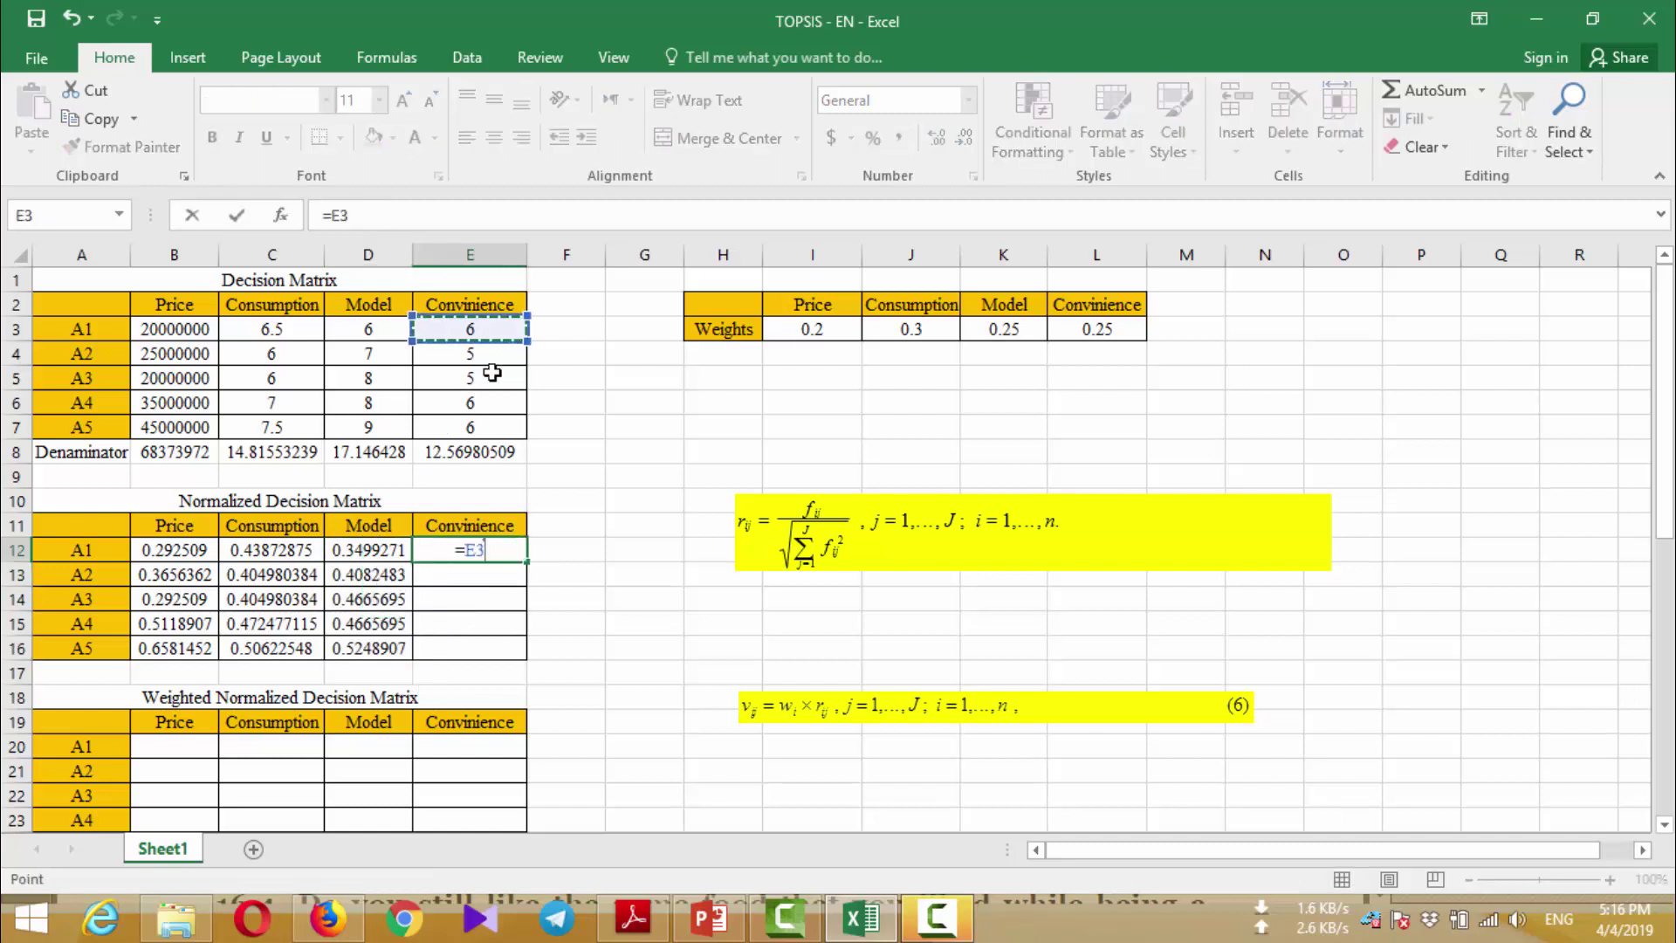
{"action": "type", "text": "/"}
{"action": "left_click", "coordinate": [495, 449]}
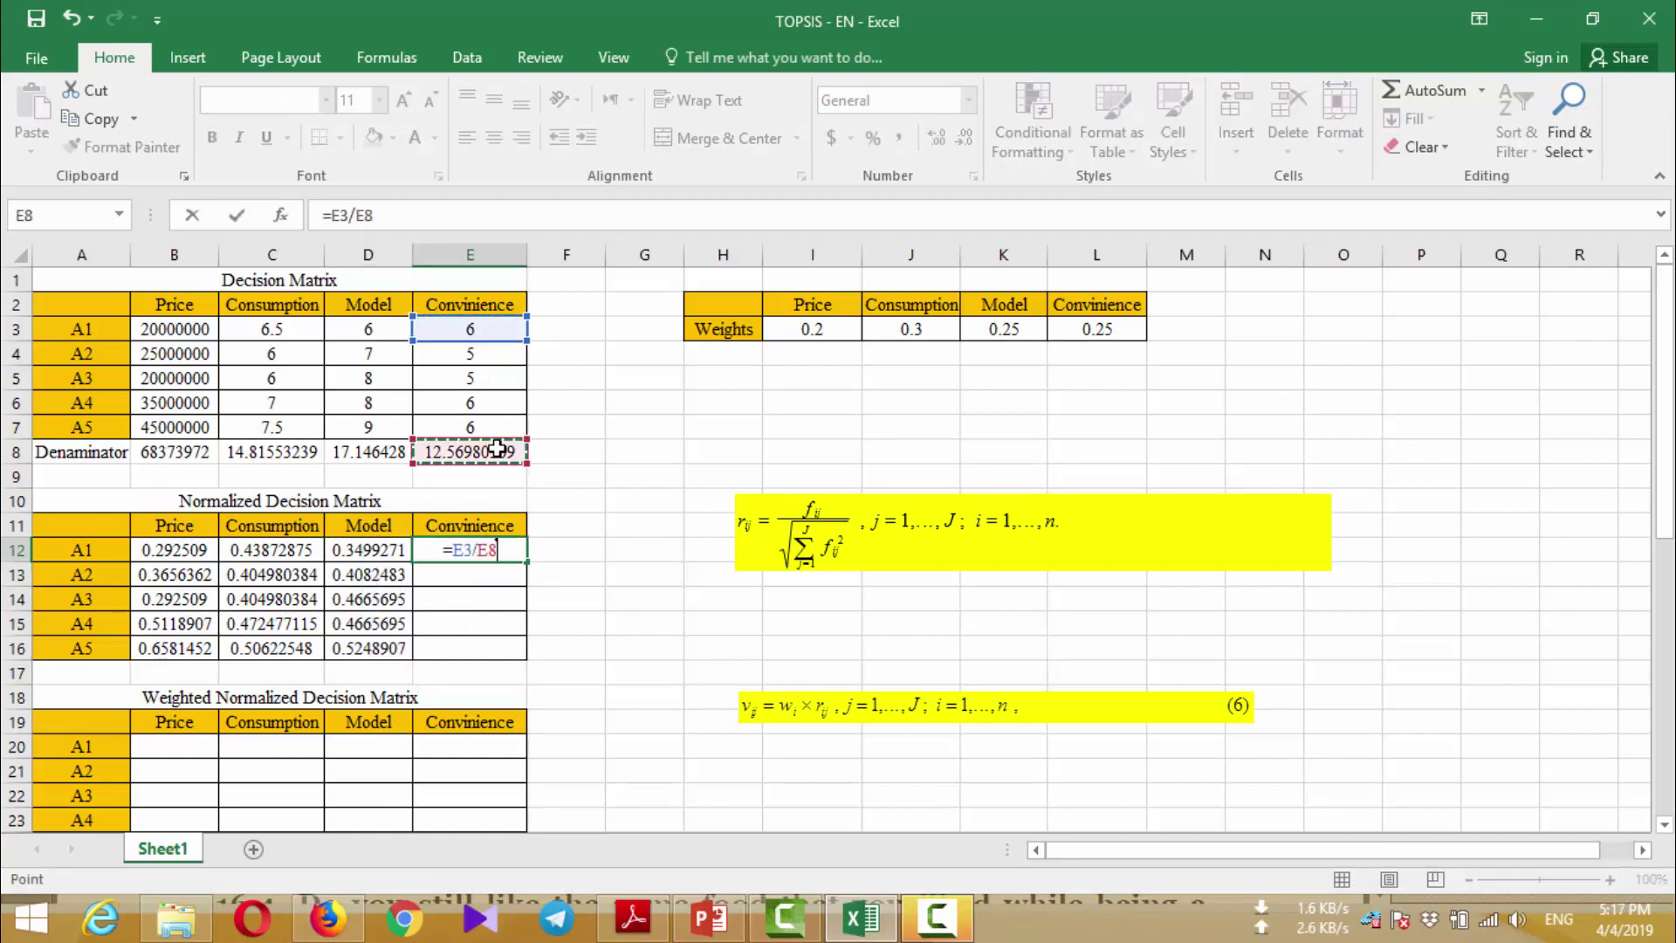
{"action": "key", "text": "F4"}
{"action": "key", "text": "Return"}
{"action": "left_click", "coordinate": [521, 550]}
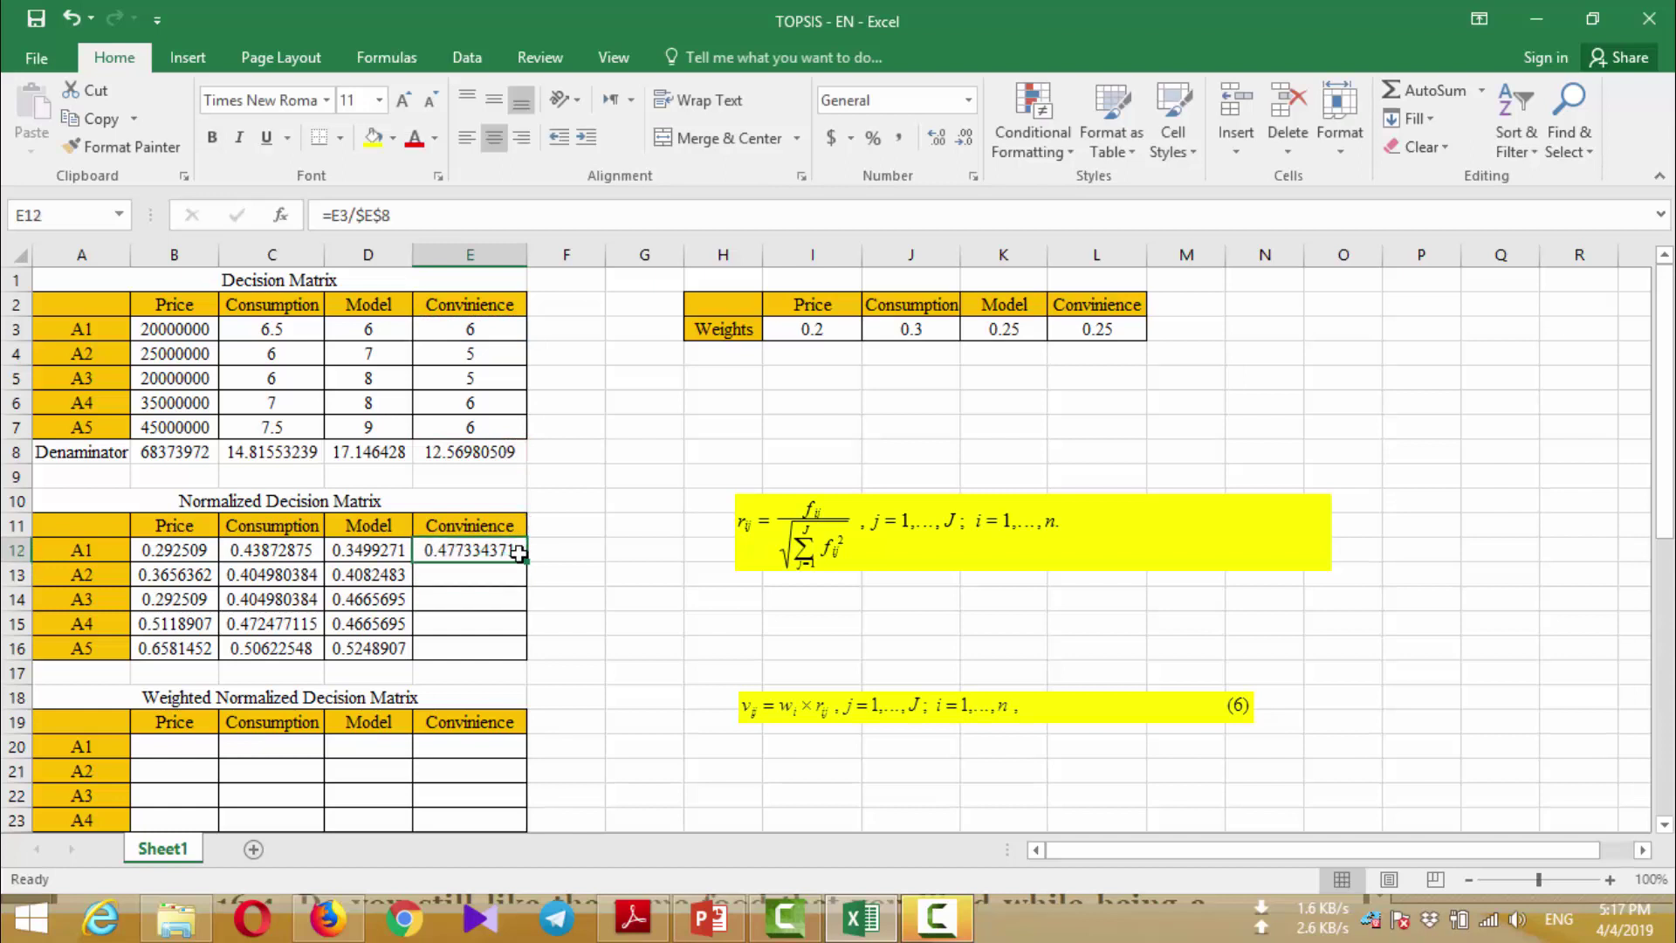
{"action": "left_click_drag", "start_coordinate": [525, 561], "coordinate": [525, 659]}
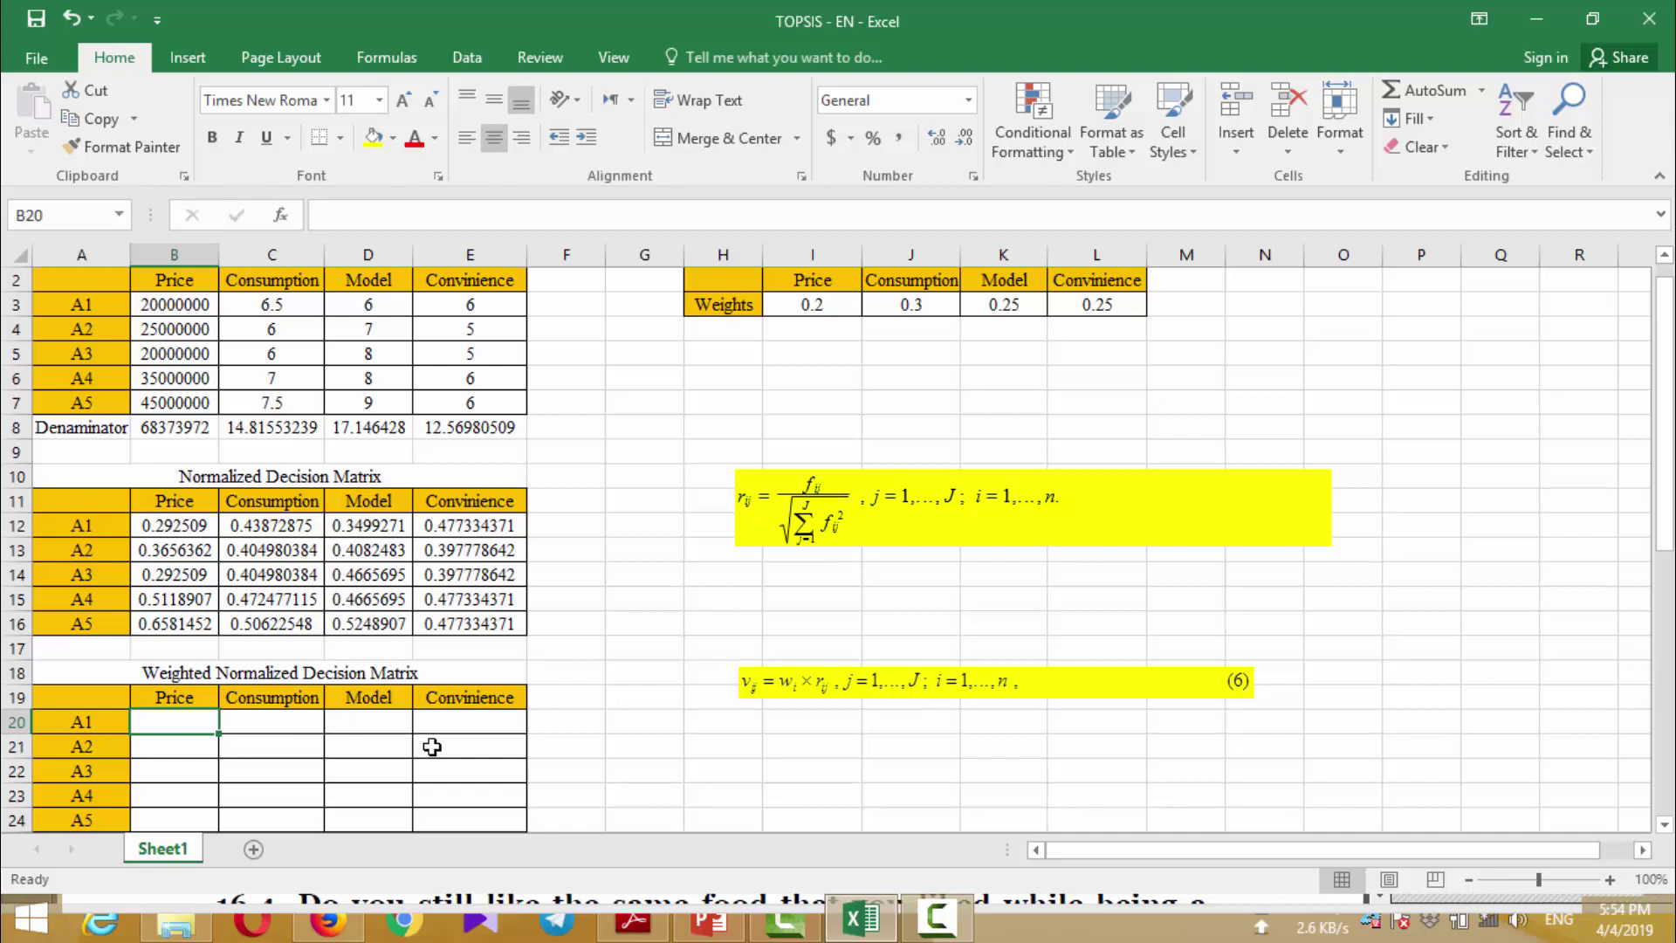
Compute the weighted Price value for A1 in B20 with =B12*$I$3
{"action": "type", "text": "="}
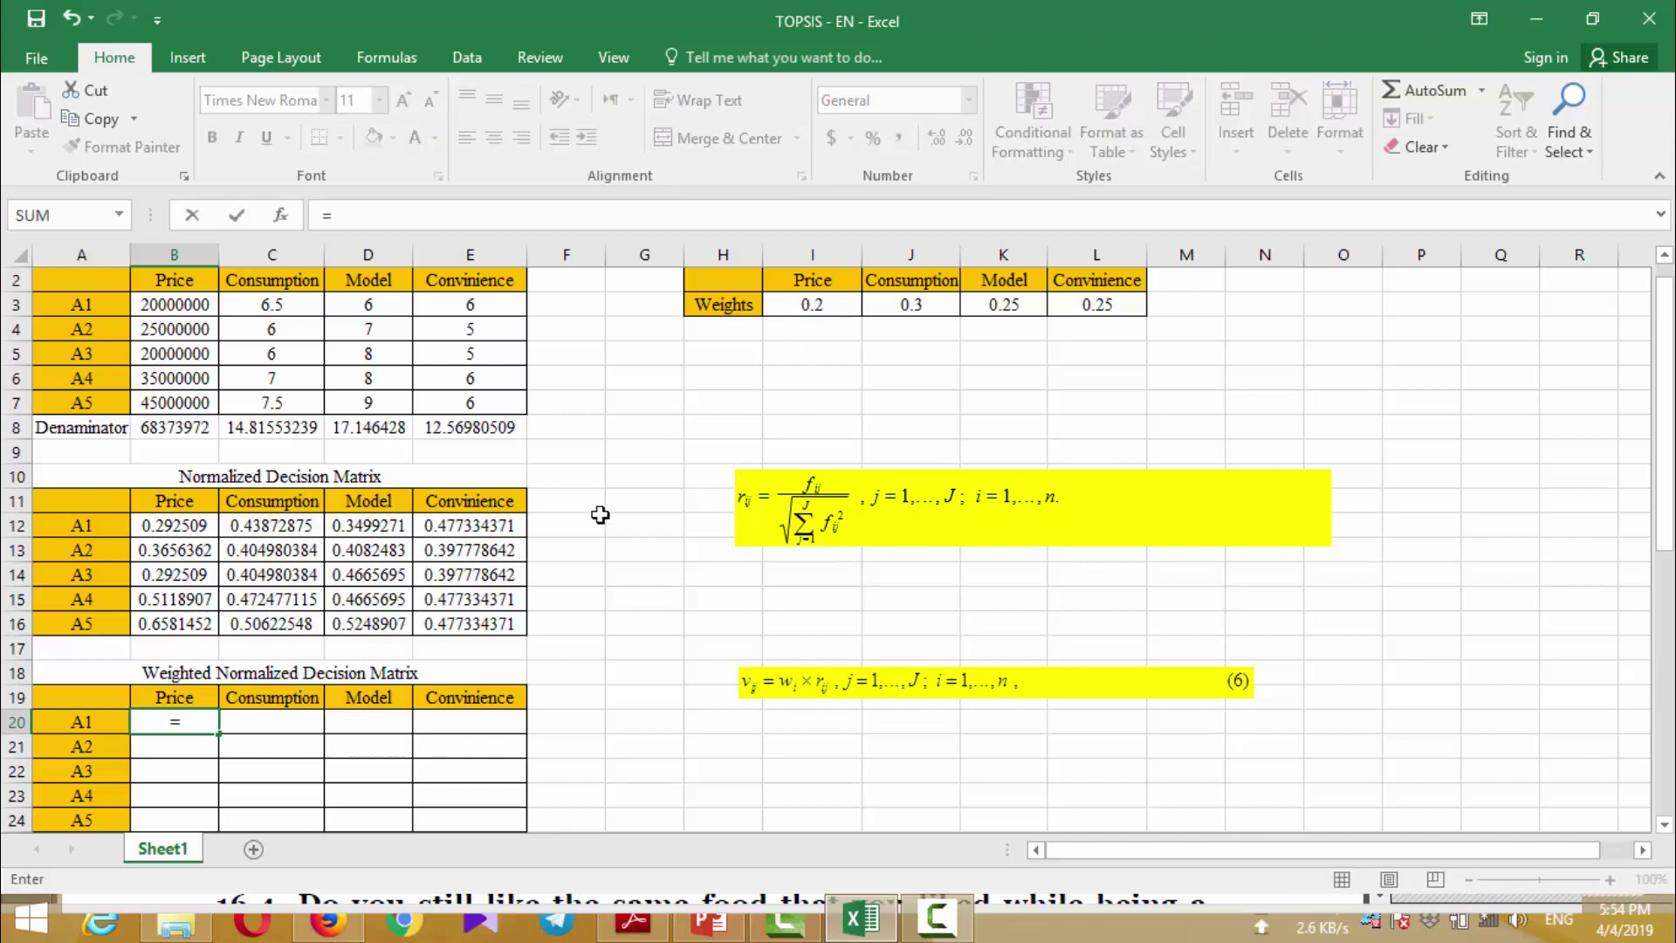
{"action": "left_click", "coordinate": [175, 524]}
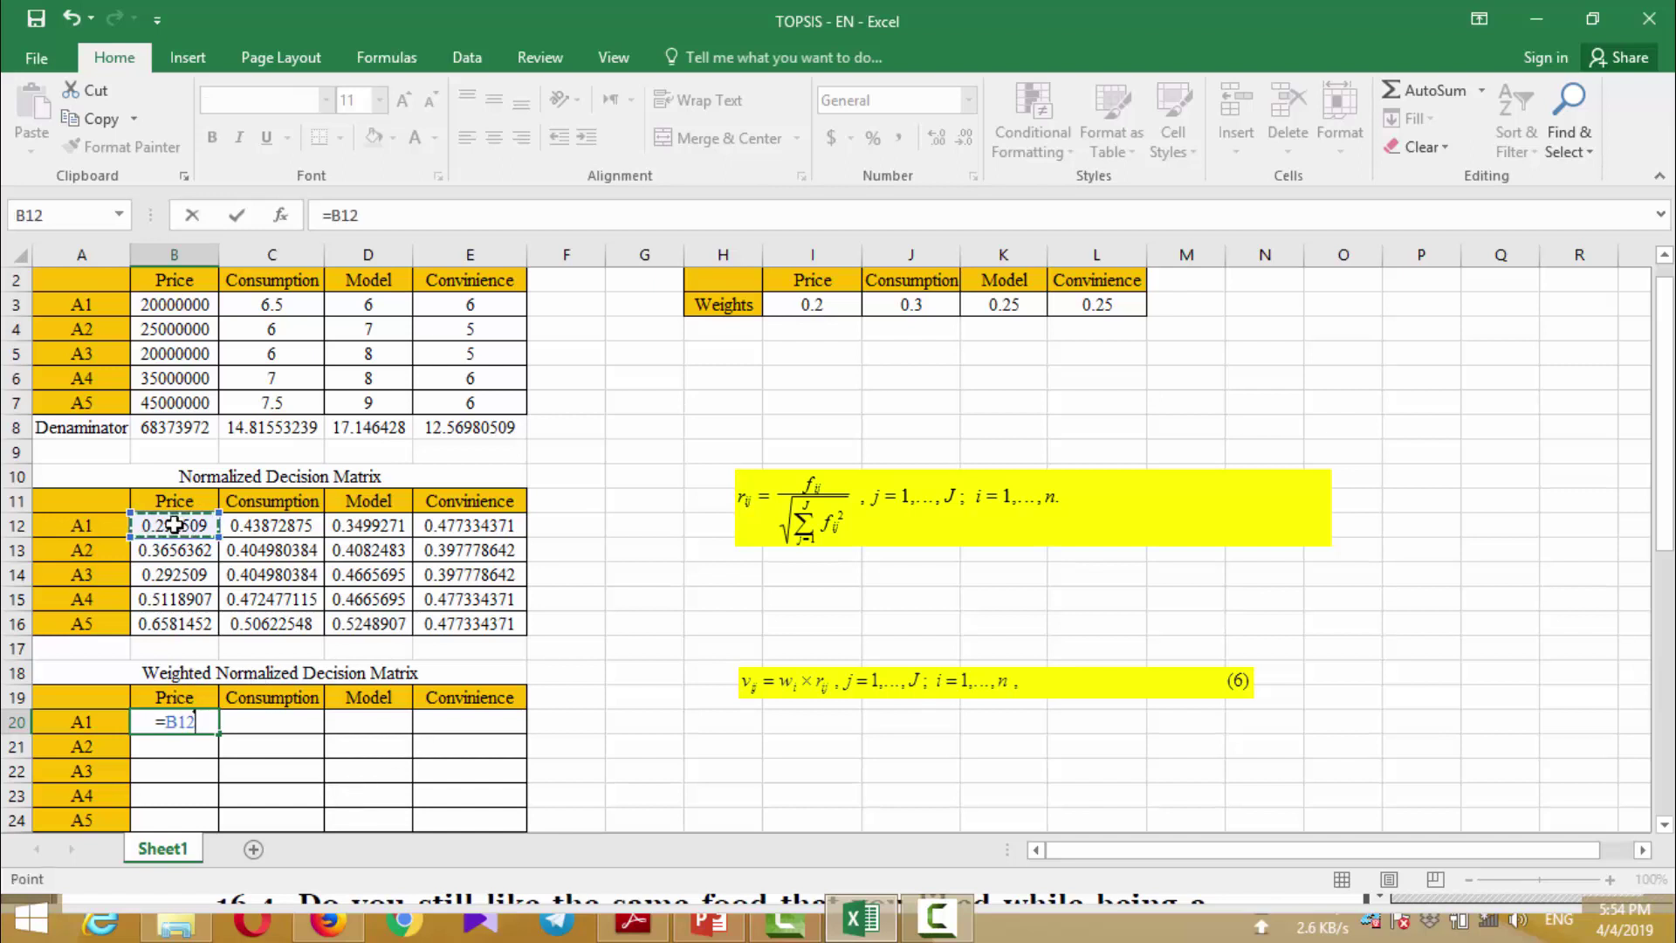
{"action": "type", "text": "*"}
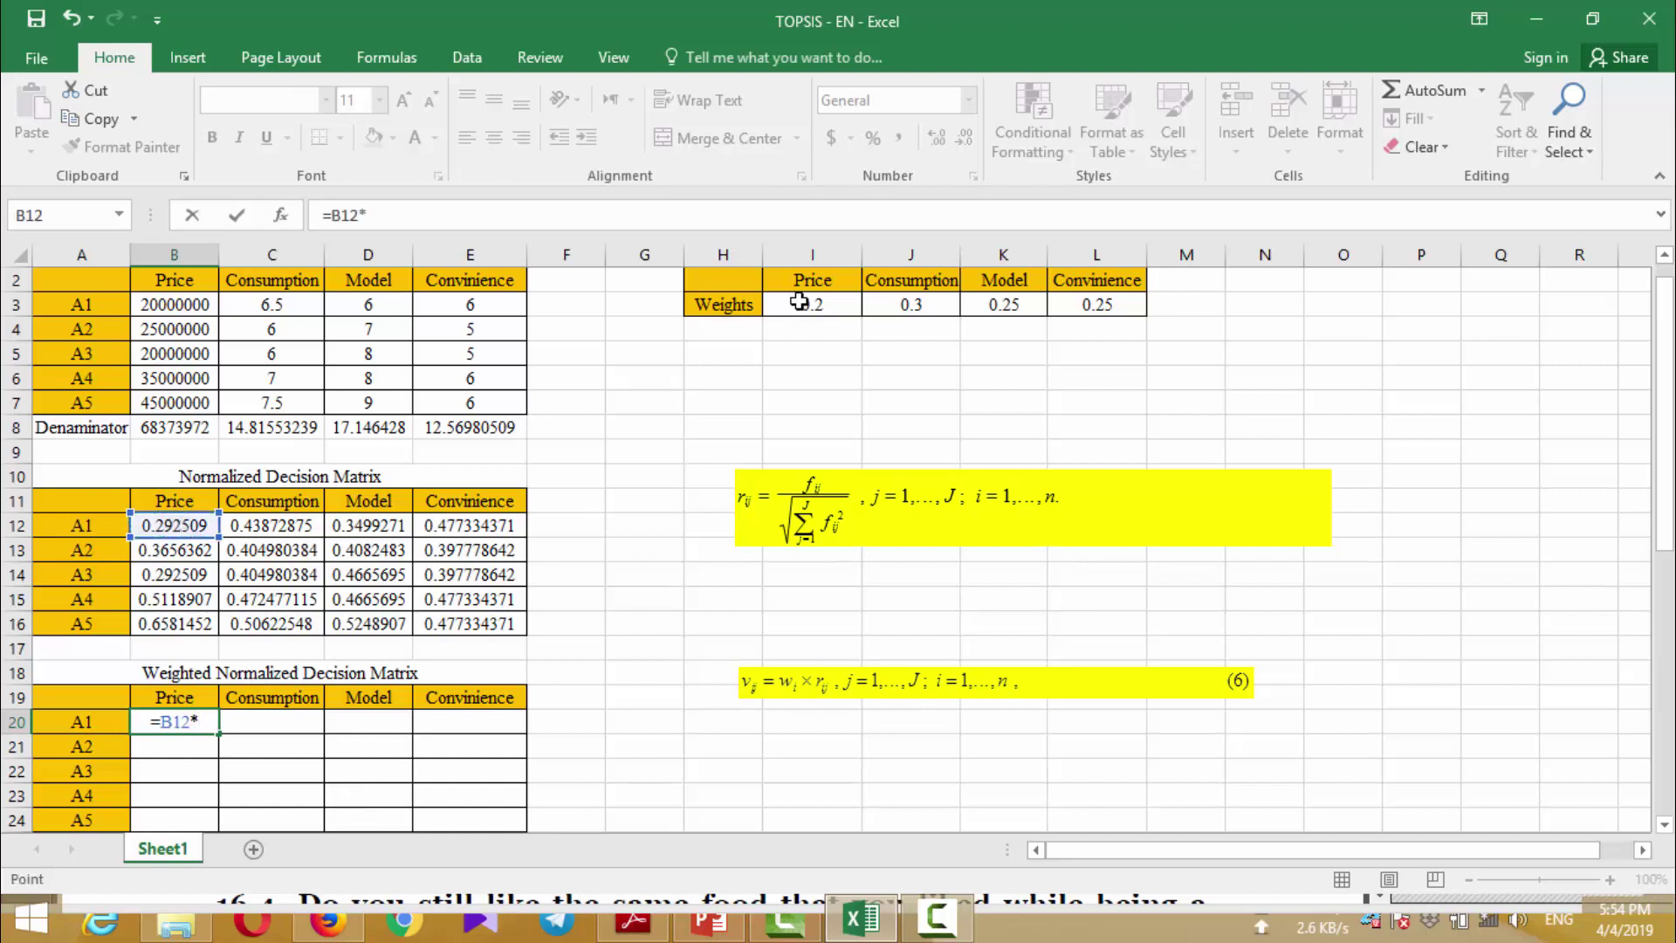
{"action": "left_click", "coordinate": [799, 302]}
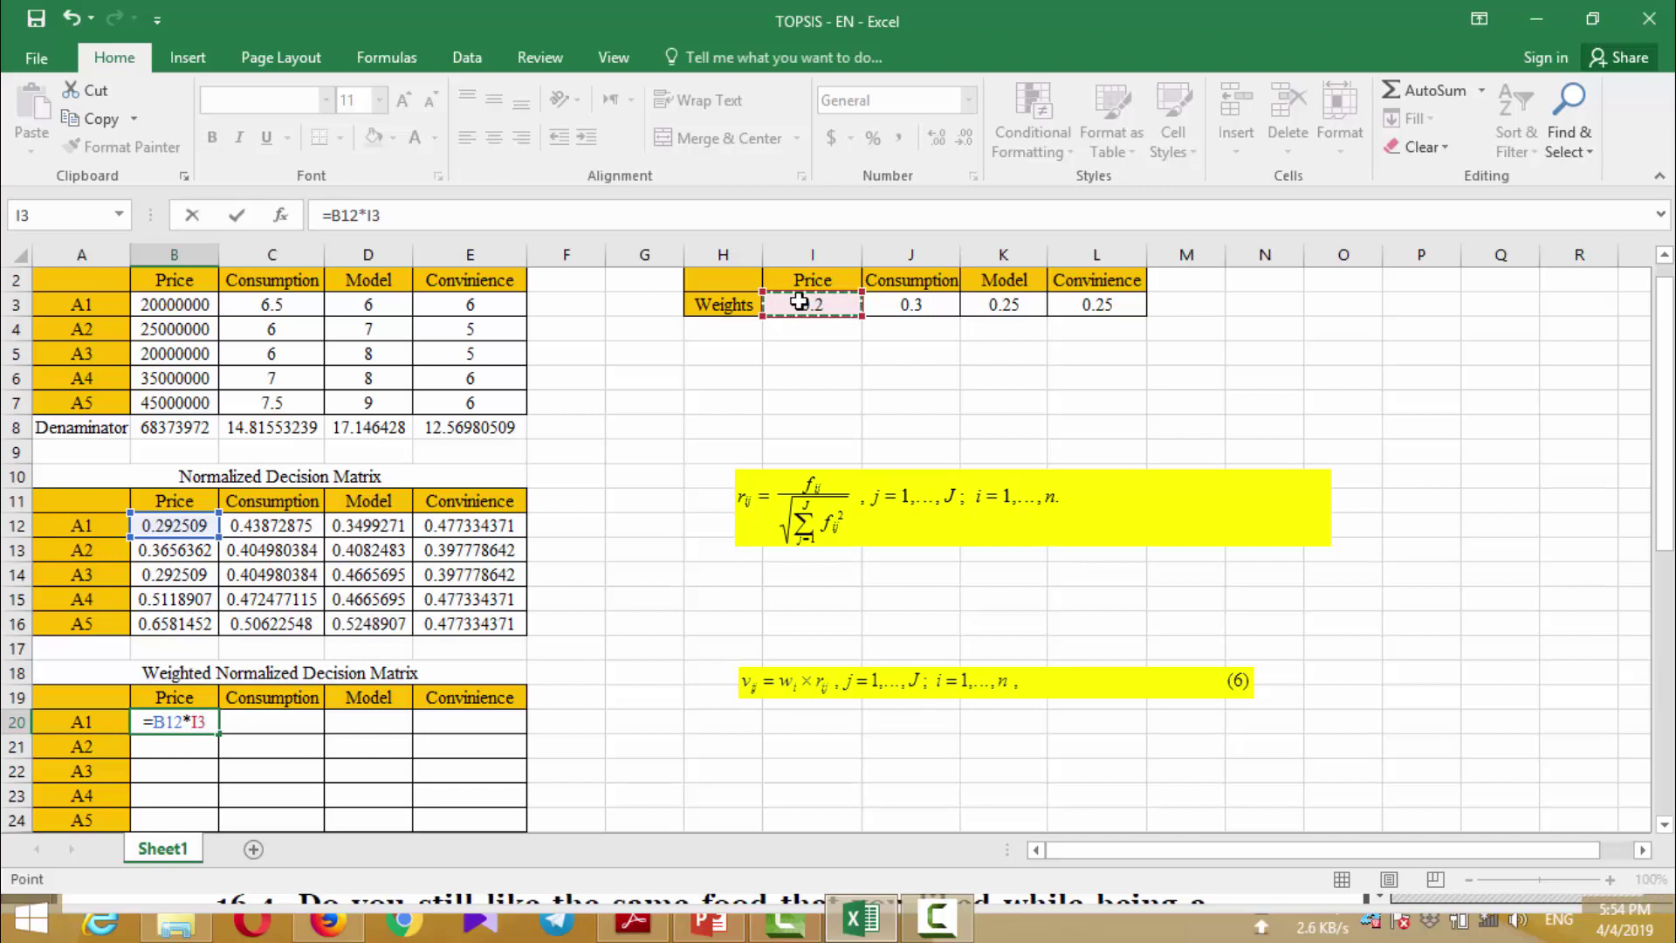
{"action": "key", "text": "F4"}
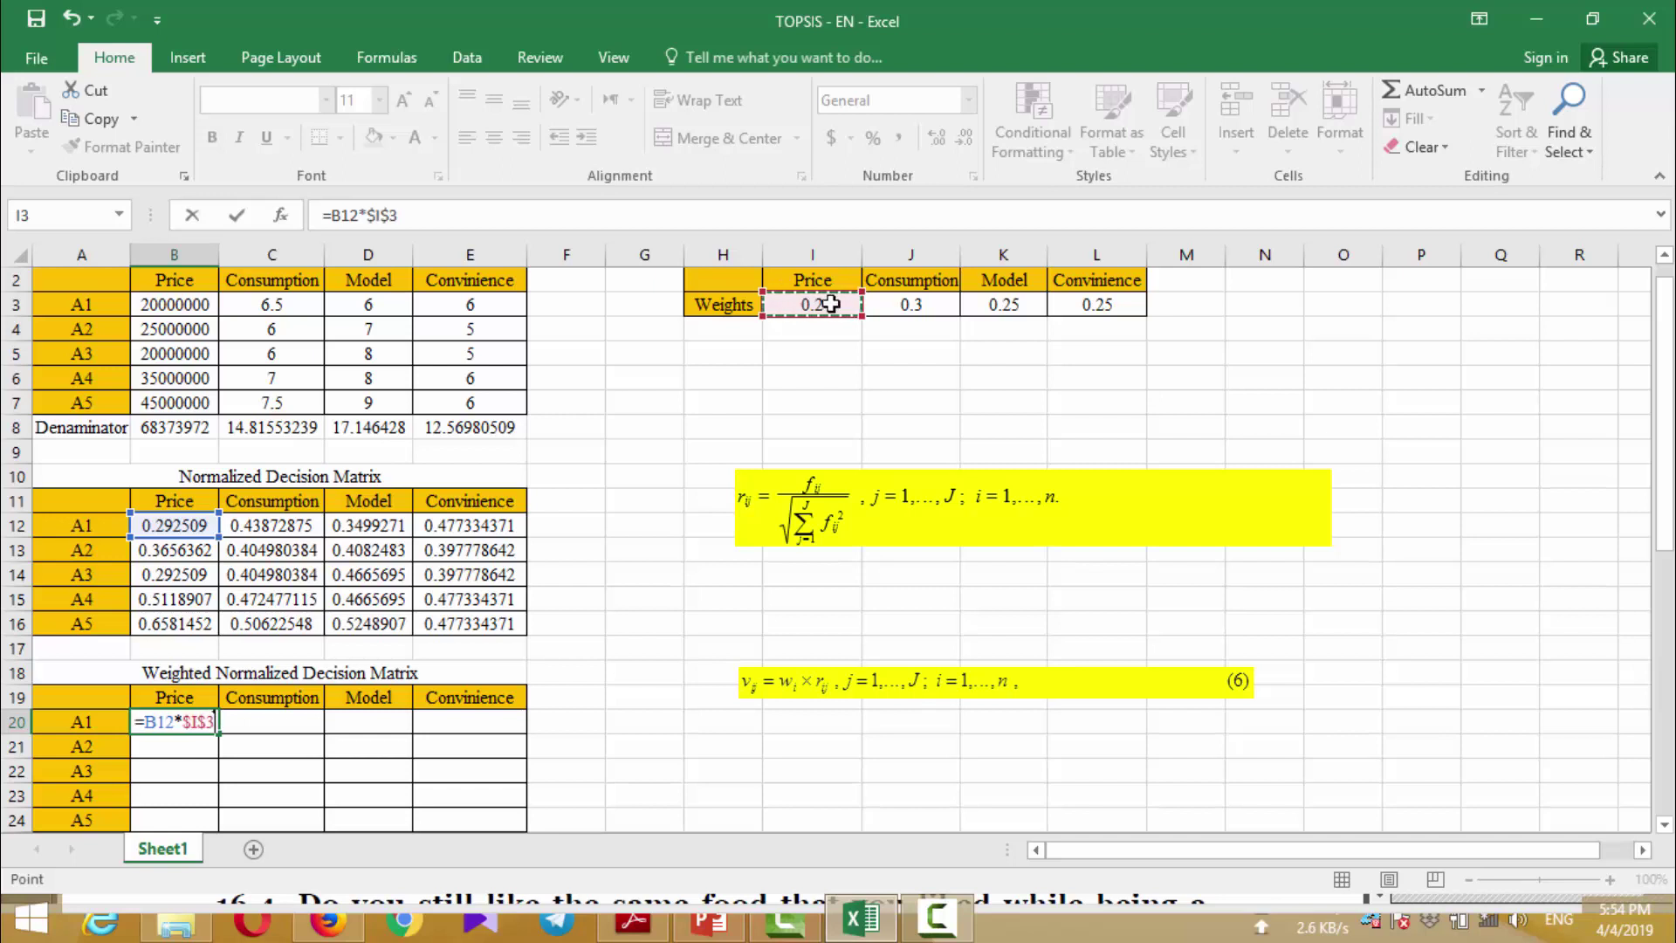
{"action": "key", "text": "Return"}
Compute the weighted Consumption value for A1 in C20 with =C12*$J$3
{"action": "left_click", "coordinate": [264, 723]}
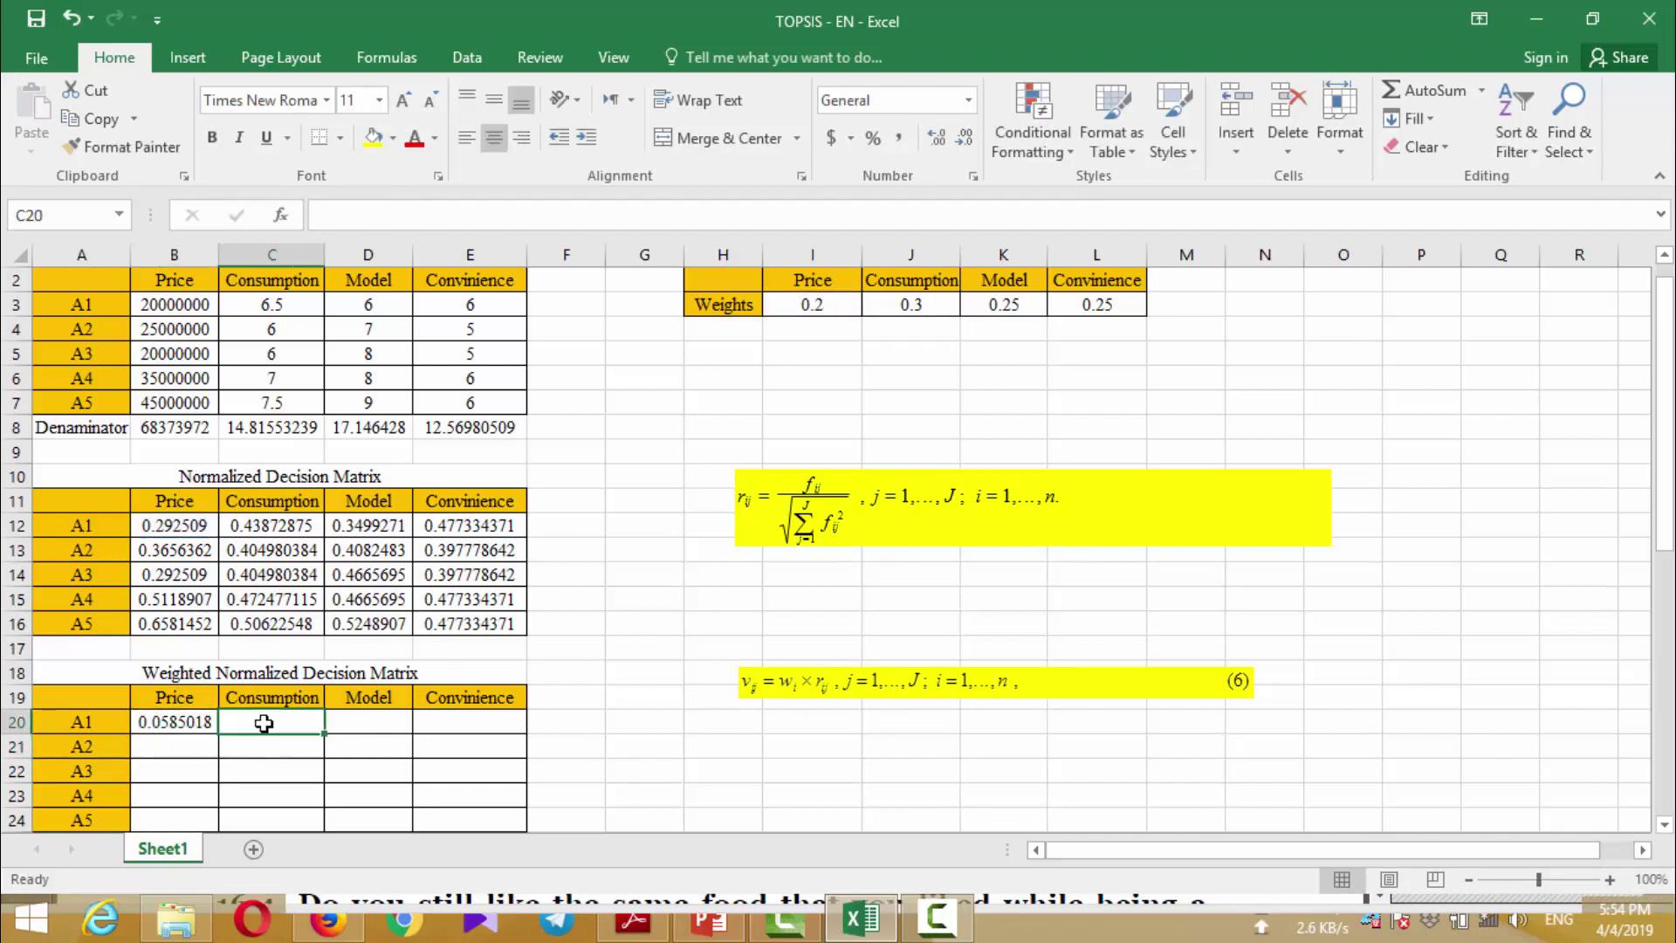
{"action": "type", "text": "="}
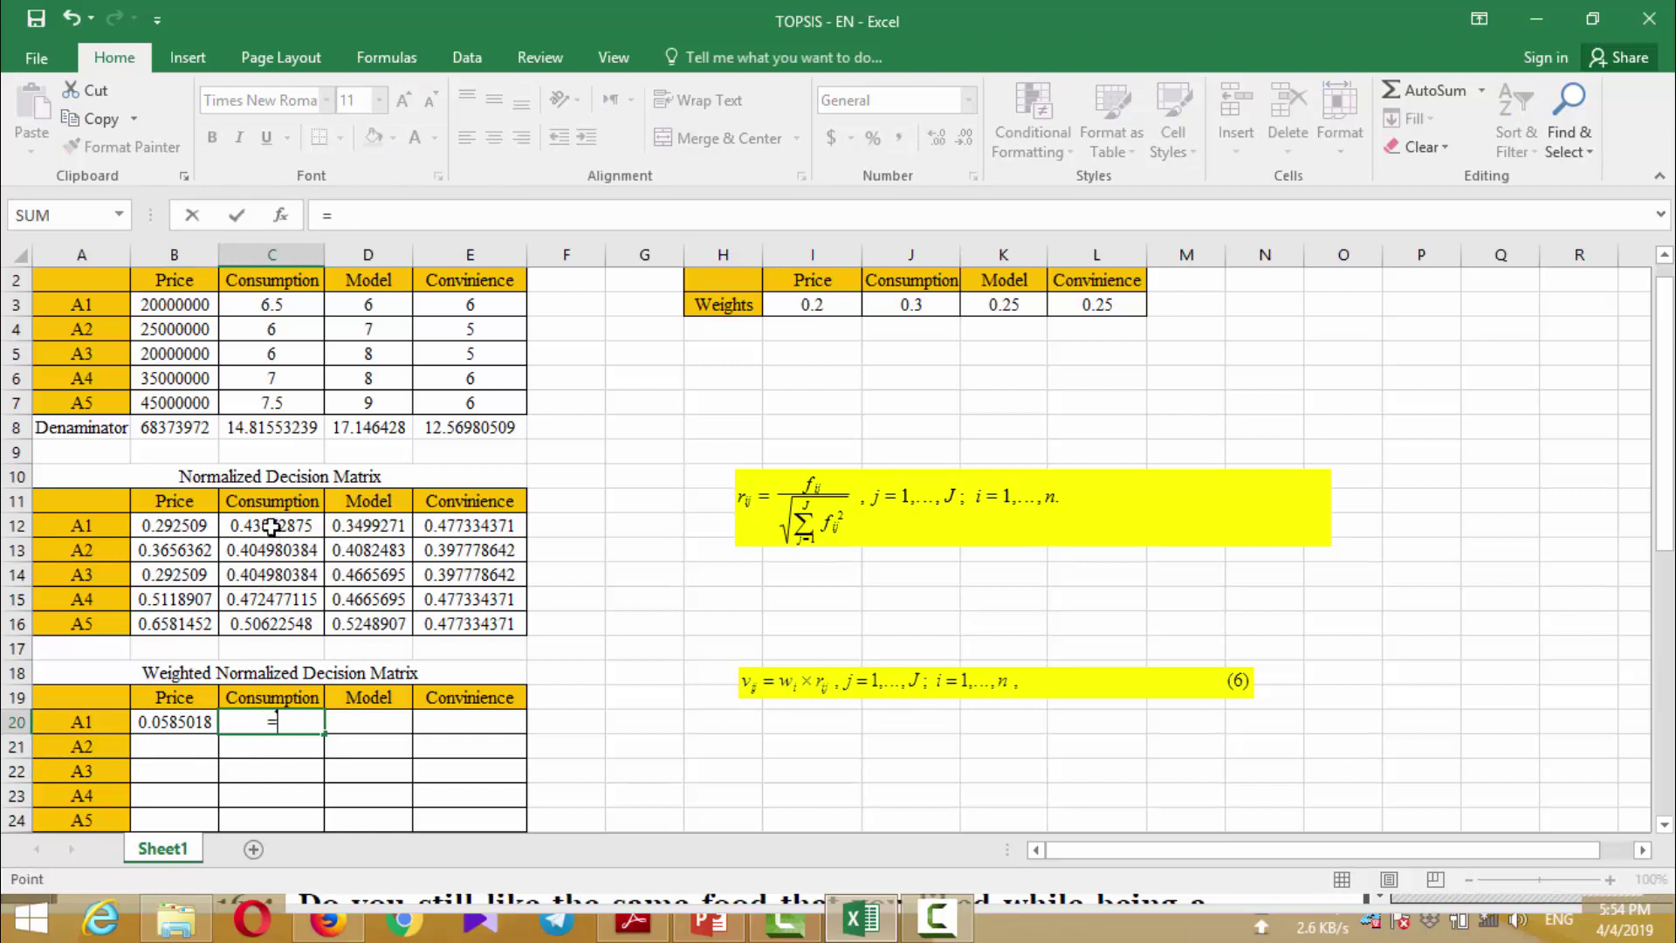
{"action": "left_click", "coordinate": [271, 527]}
{"action": "type", "text": "*"}
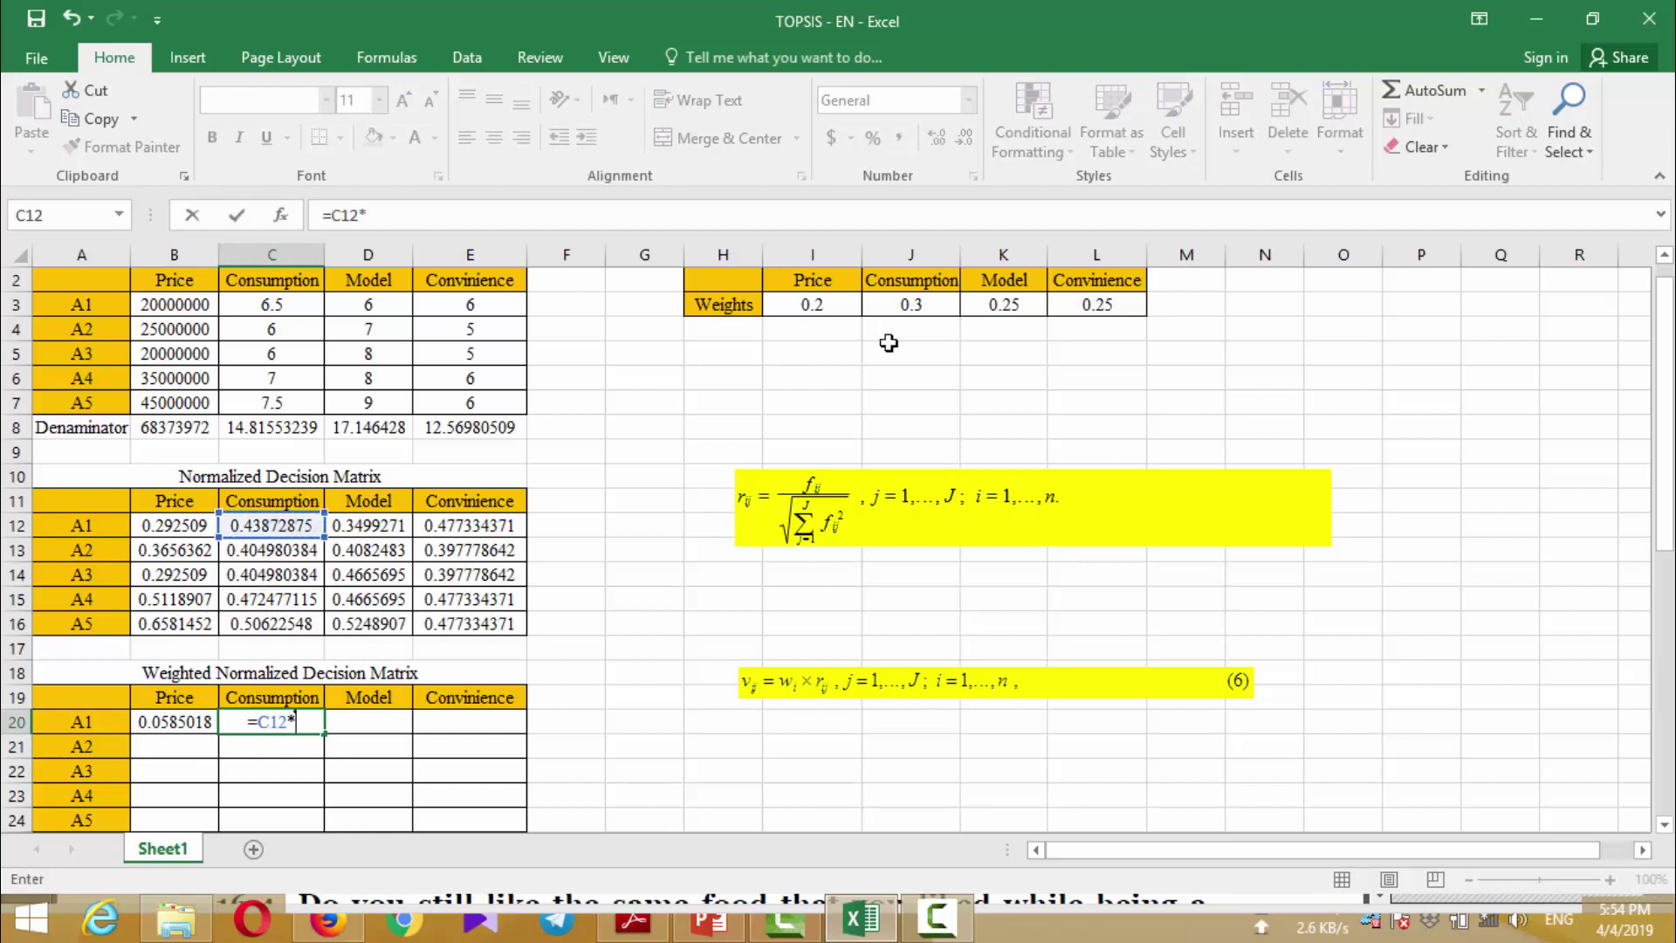
{"action": "left_click", "coordinate": [928, 304]}
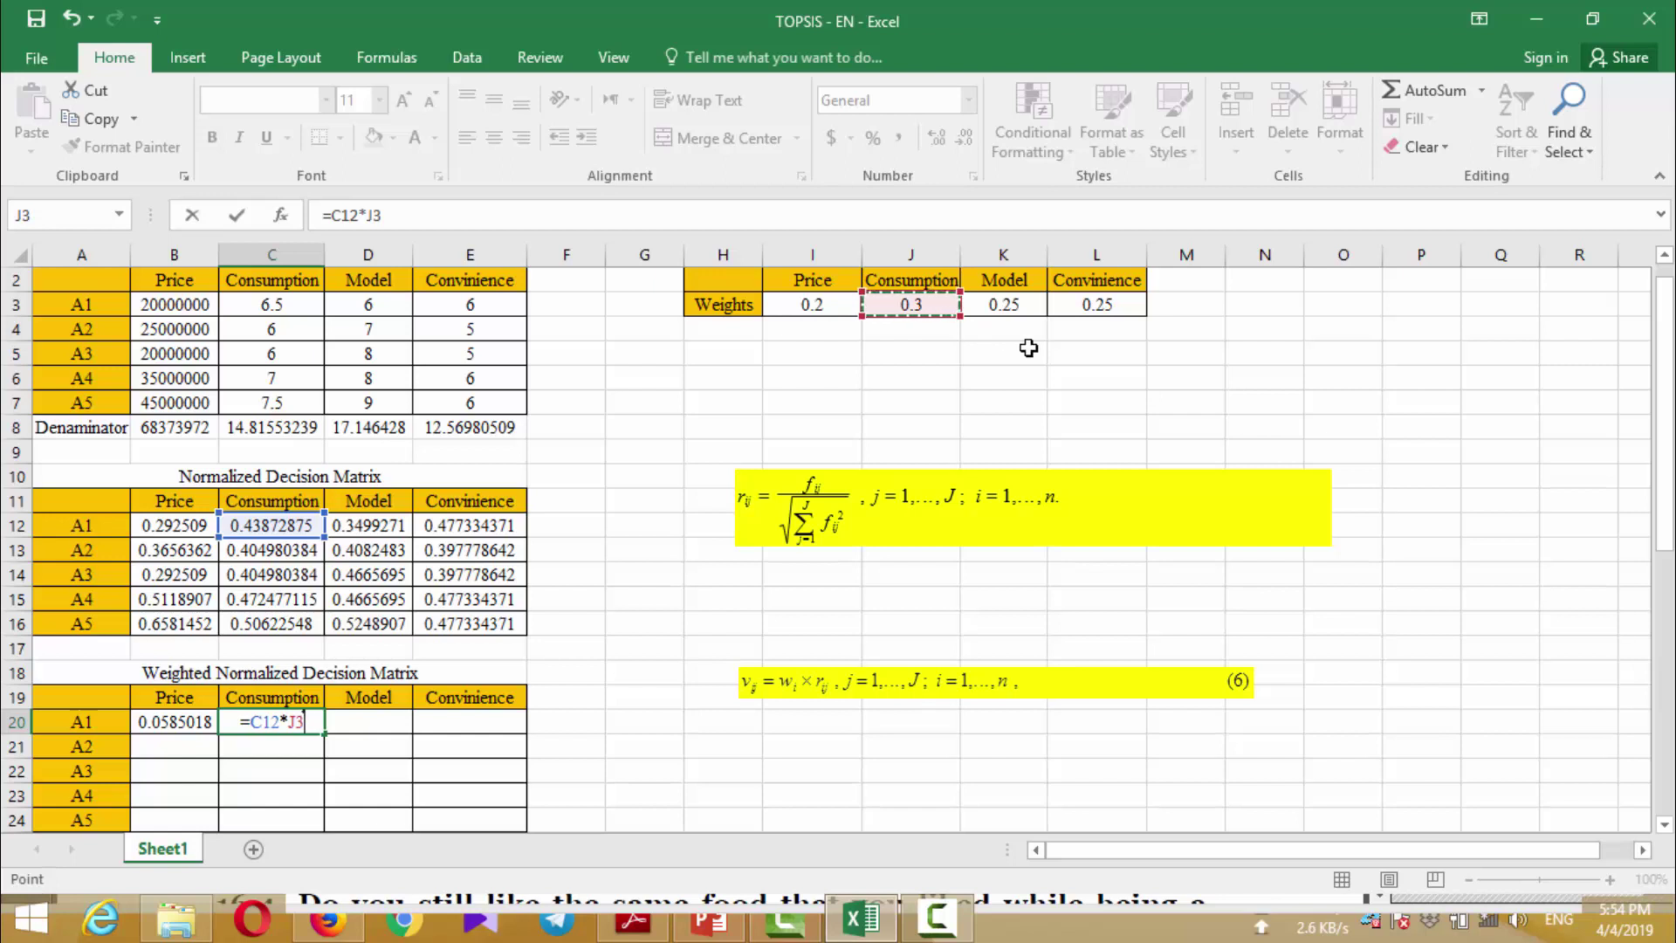
{"action": "key", "text": "F4"}
{"action": "key", "text": "Return"}
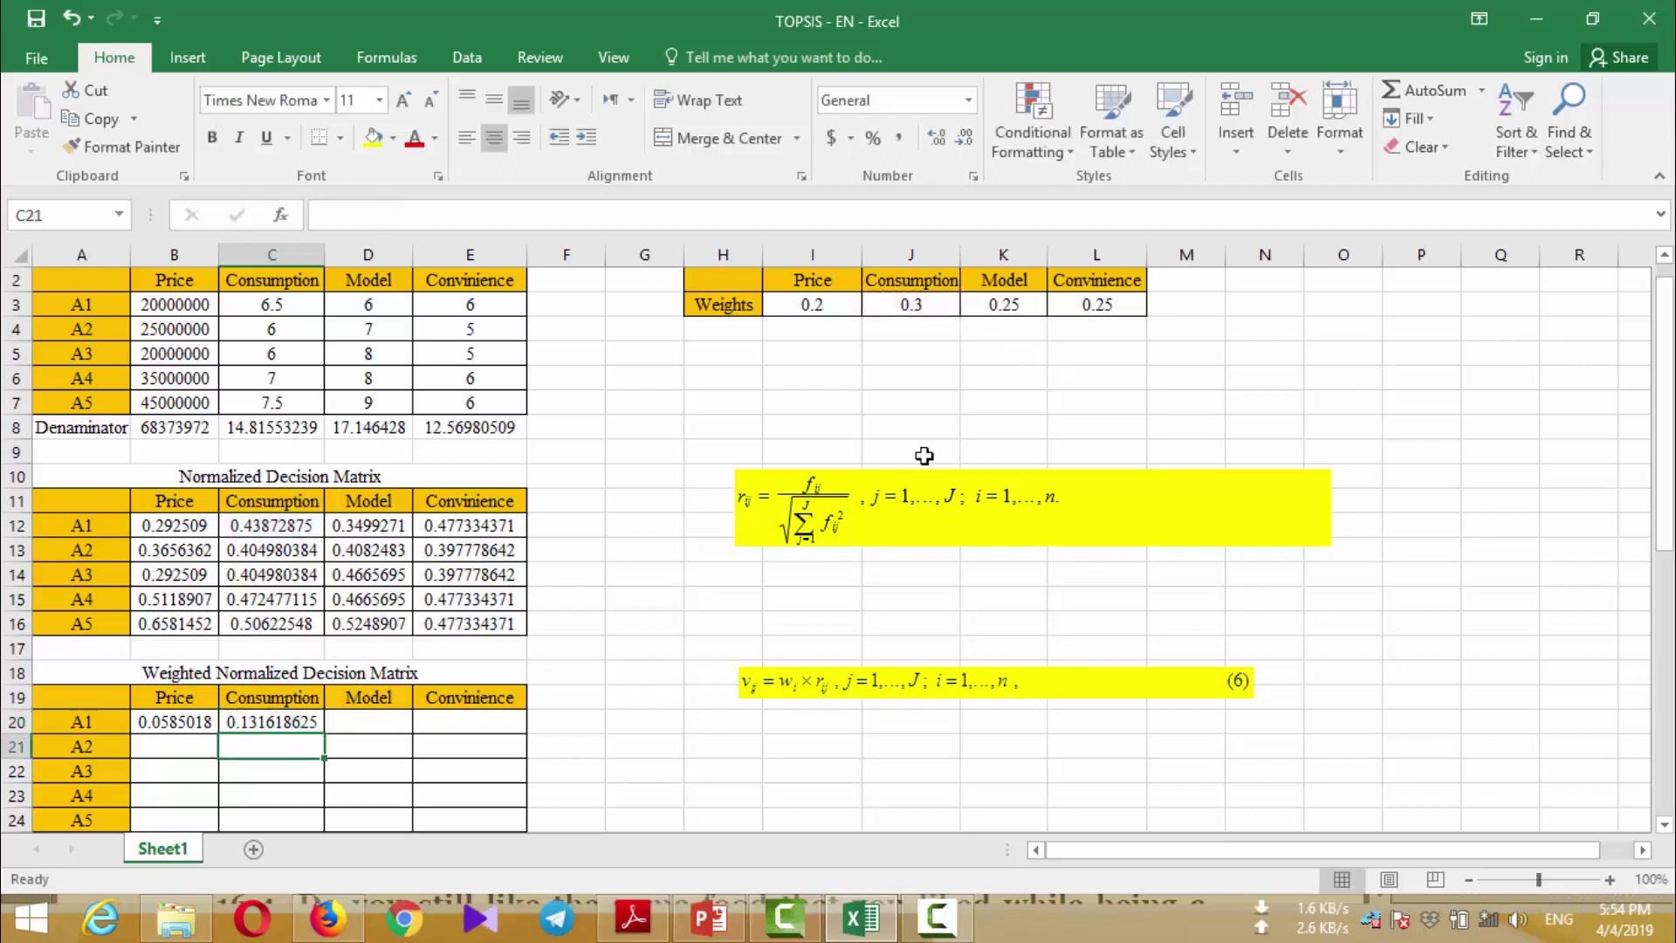
Compute the weighted Model value for A1 in D20 with =D12*$K$3
{"action": "left_click", "coordinate": [375, 721]}
{"action": "type", "text": "="}
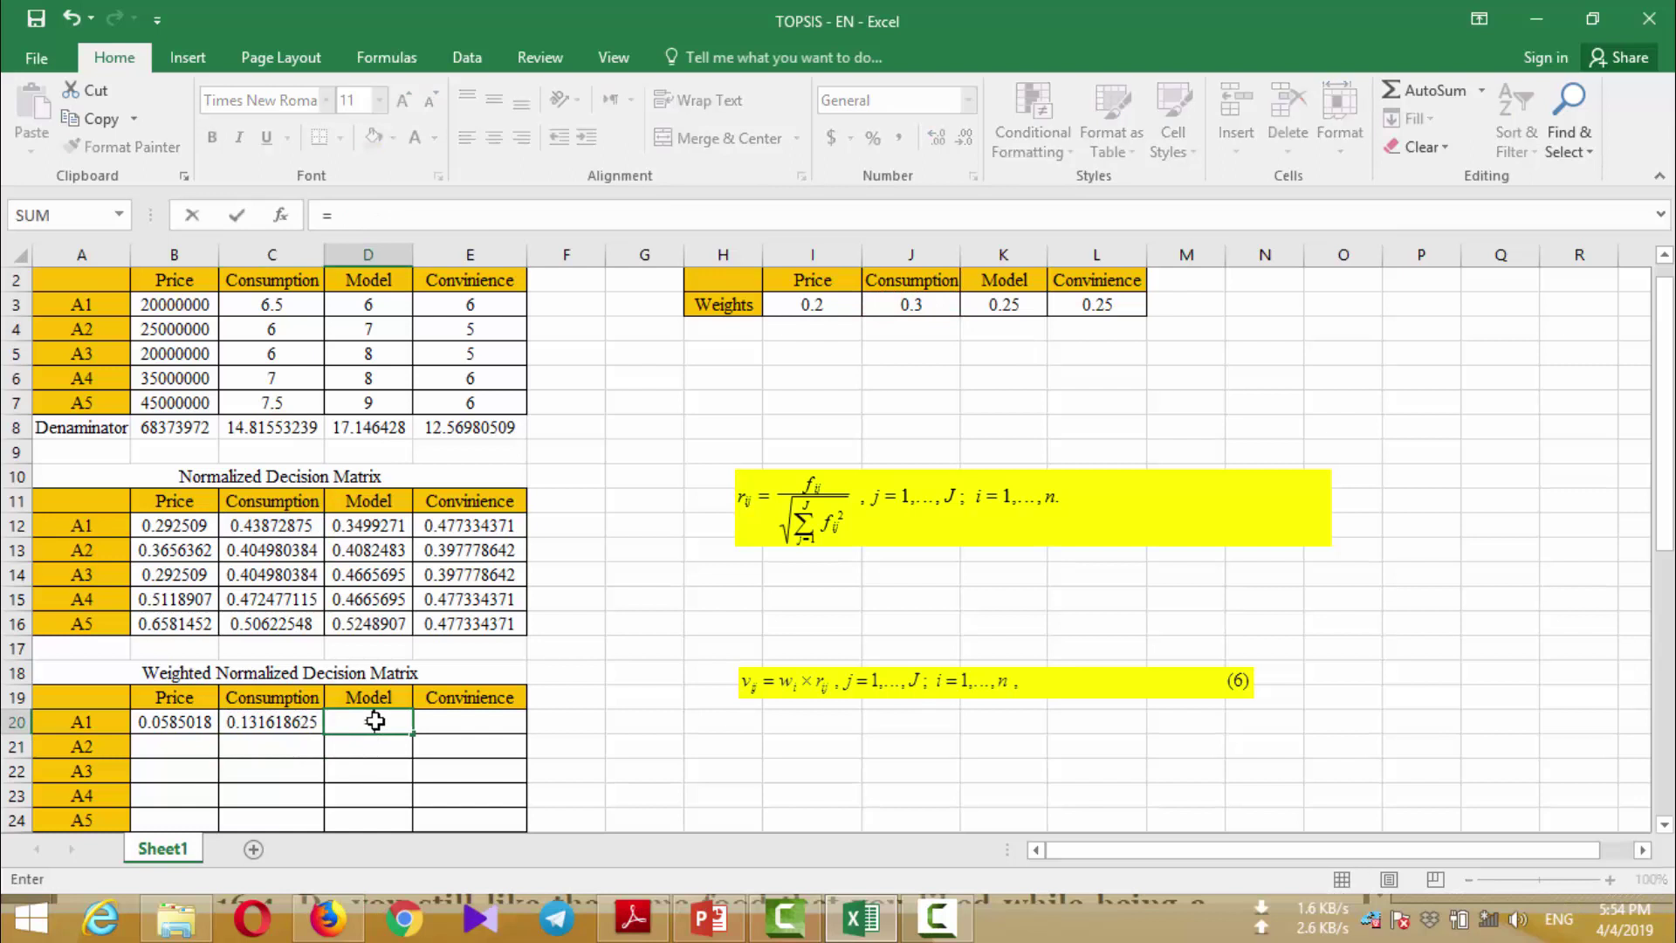
{"action": "left_click", "coordinate": [375, 527]}
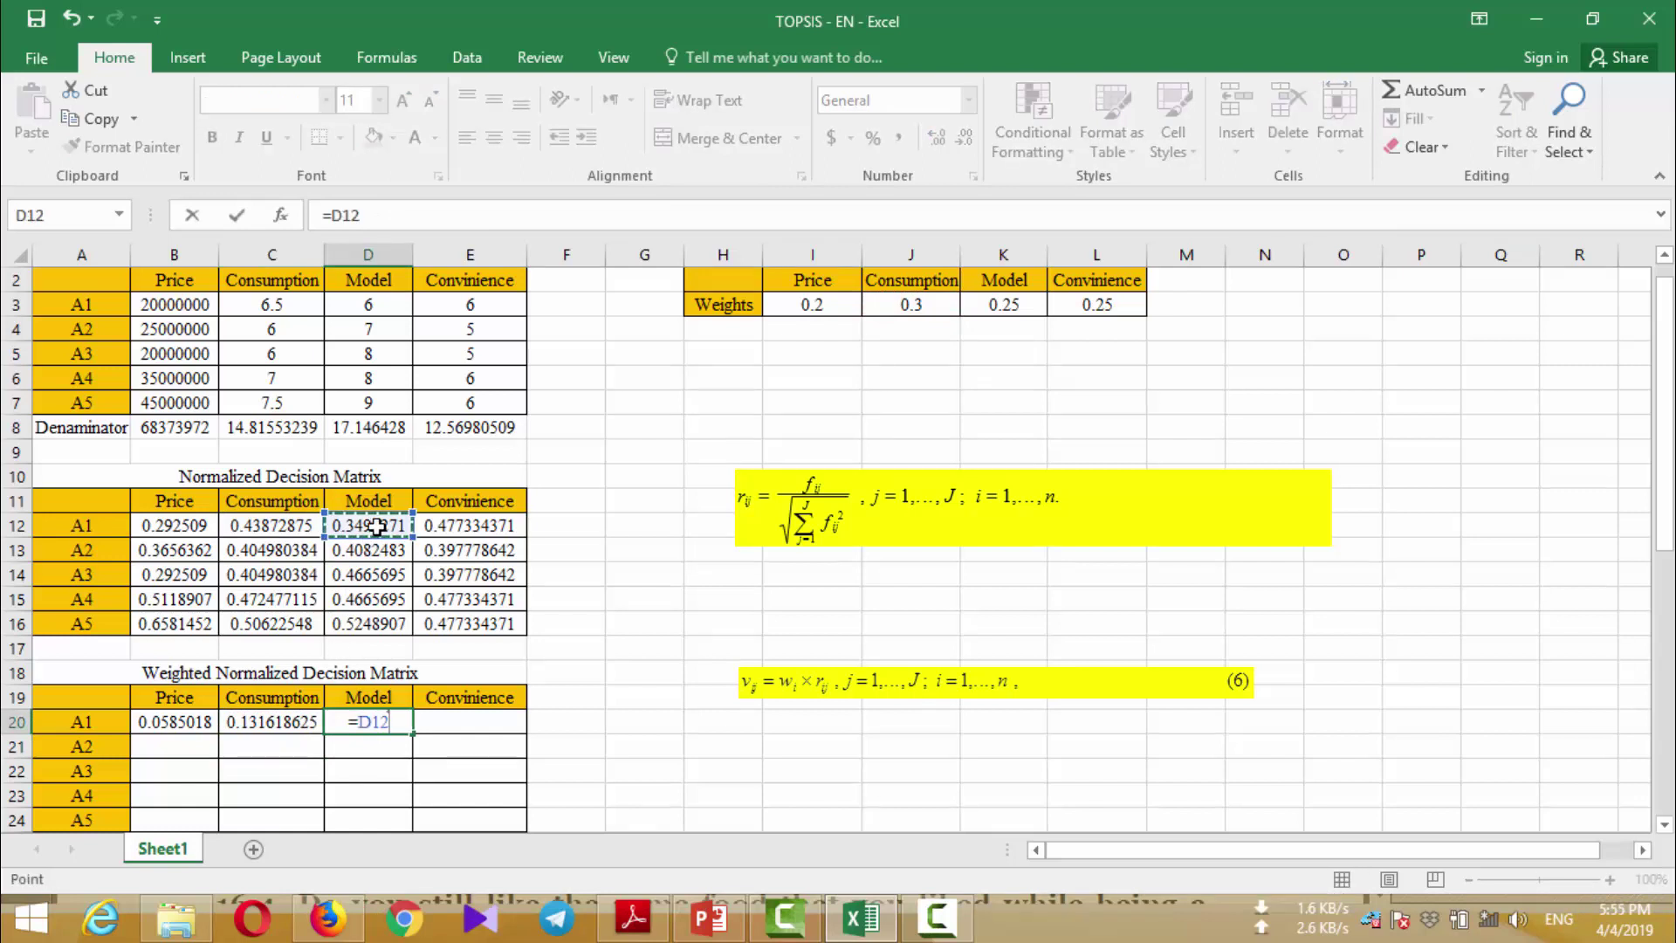
{"action": "type", "text": "*"}
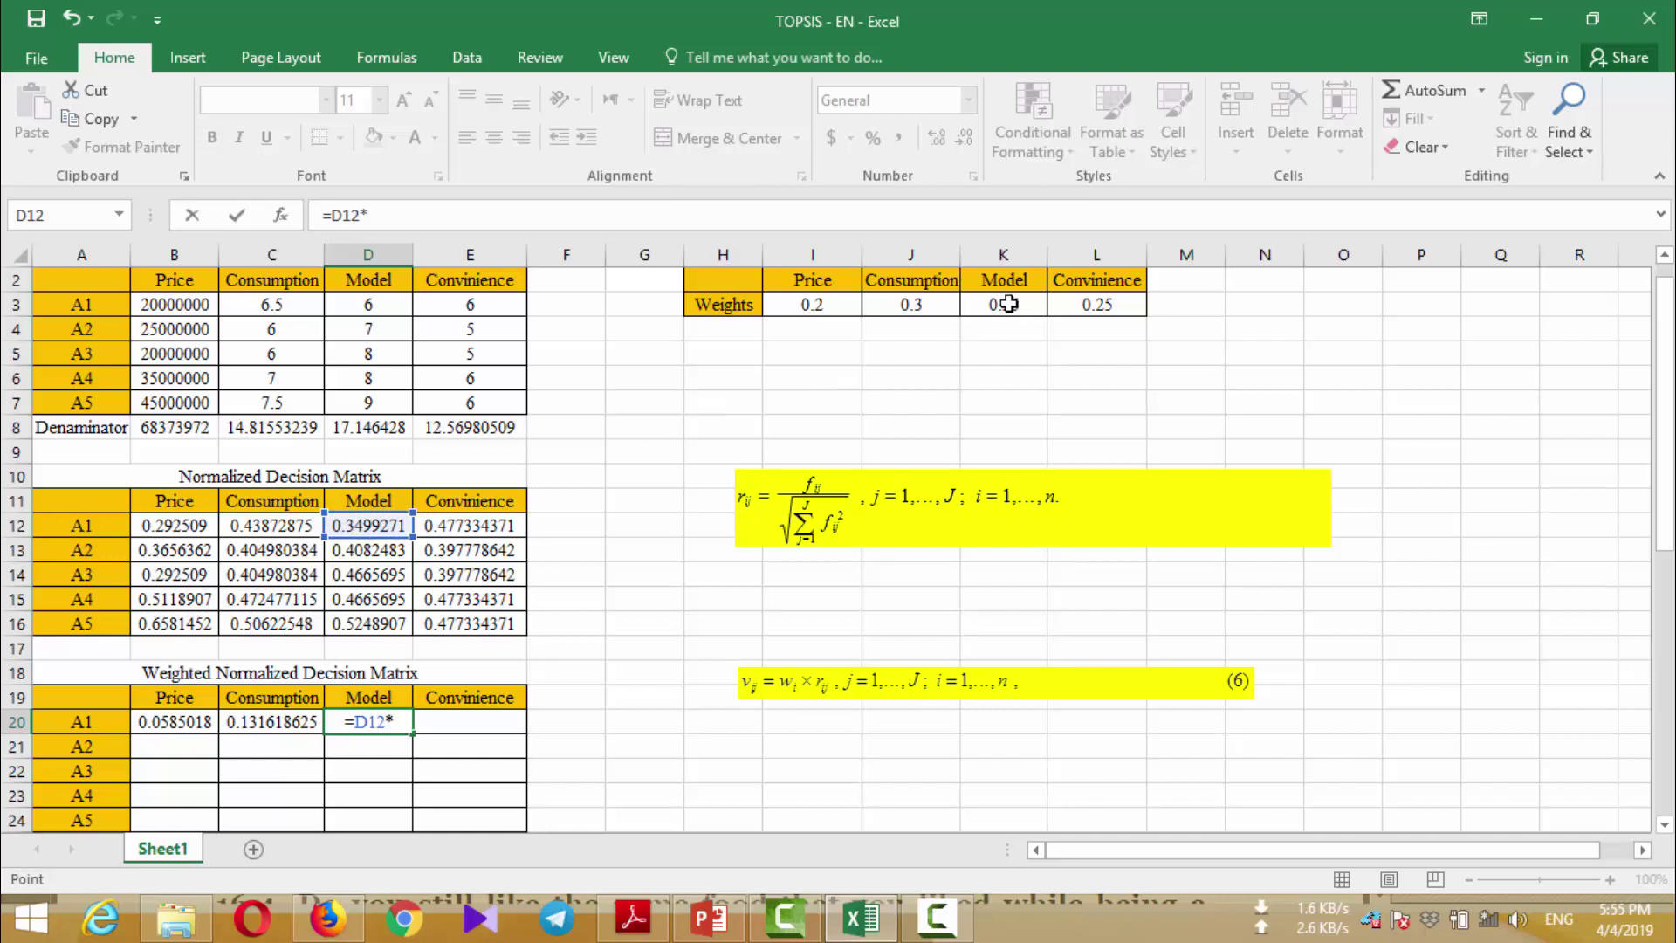
{"action": "left_click", "coordinate": [1008, 304]}
{"action": "key", "text": "F4"}
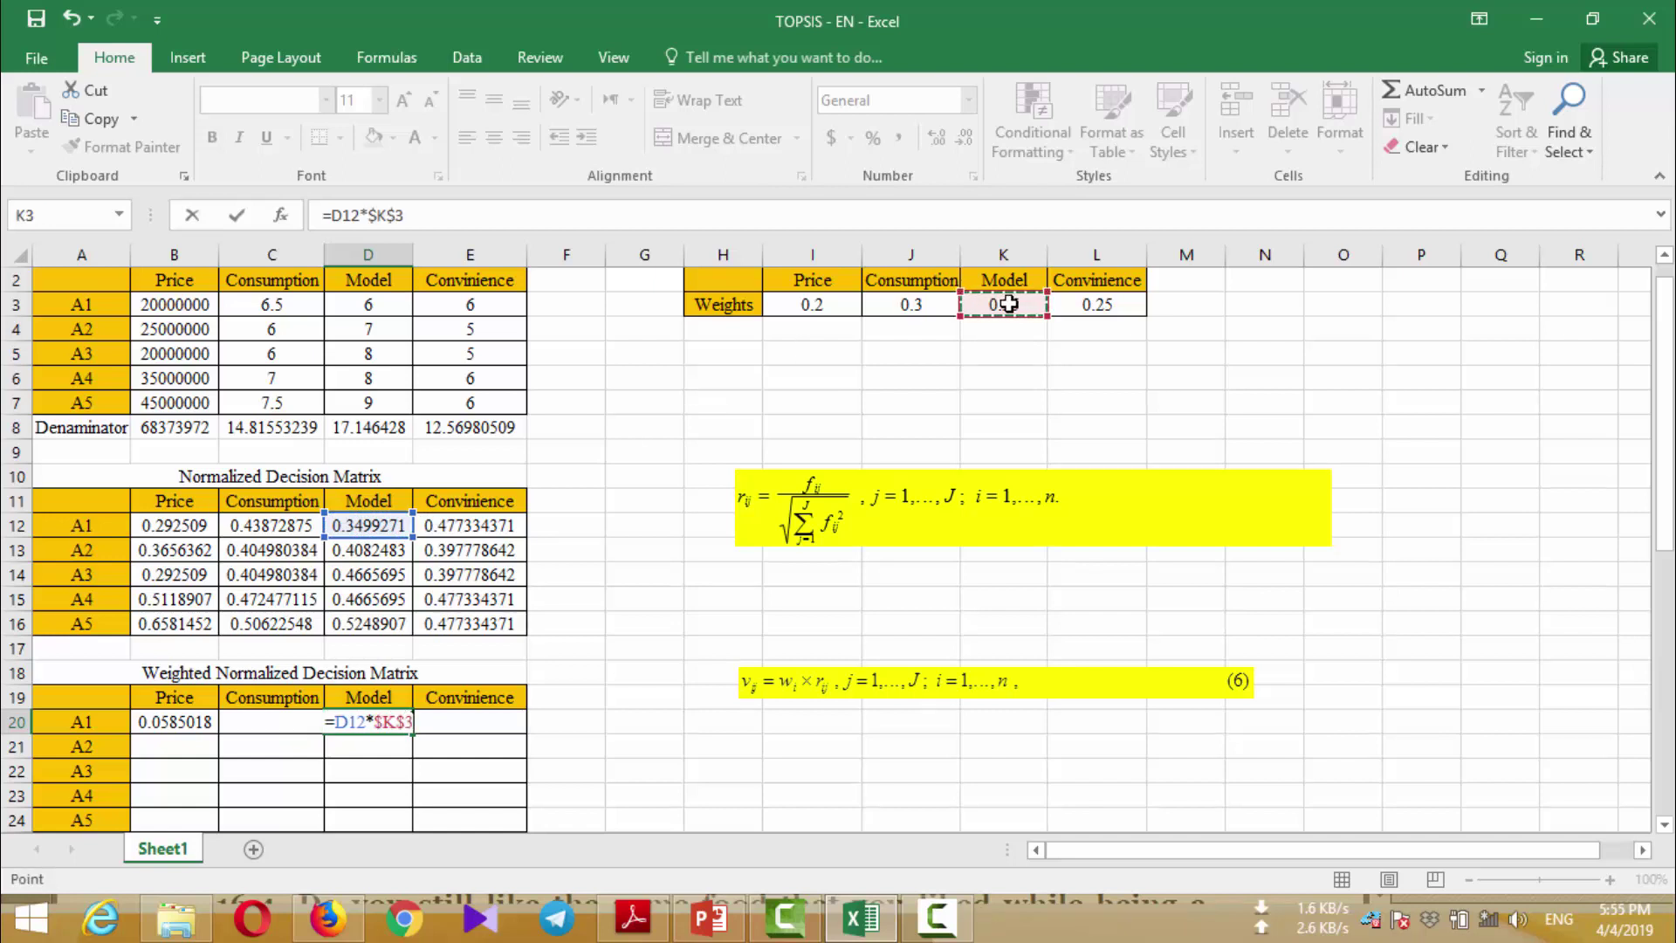
{"action": "key", "text": "Return"}
Compute the weighted Convinience value for A1 in E20 with =E12*$L$3
{"action": "left_click", "coordinate": [501, 723]}
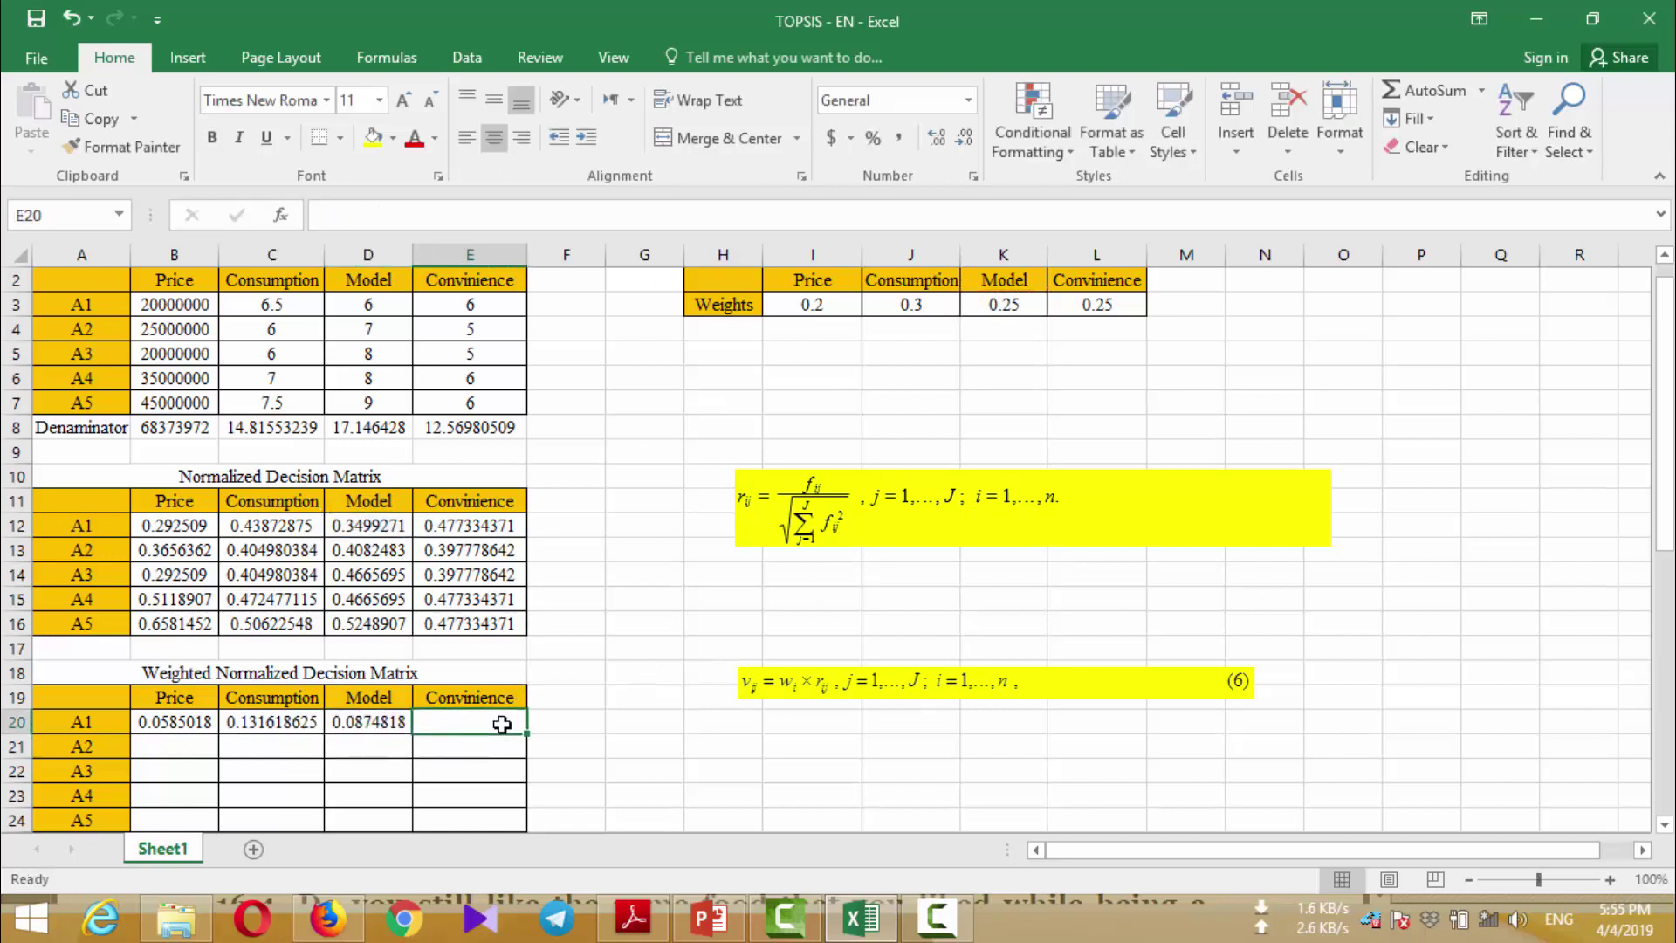
{"action": "type", "text": "="}
{"action": "left_click", "coordinate": [476, 526]}
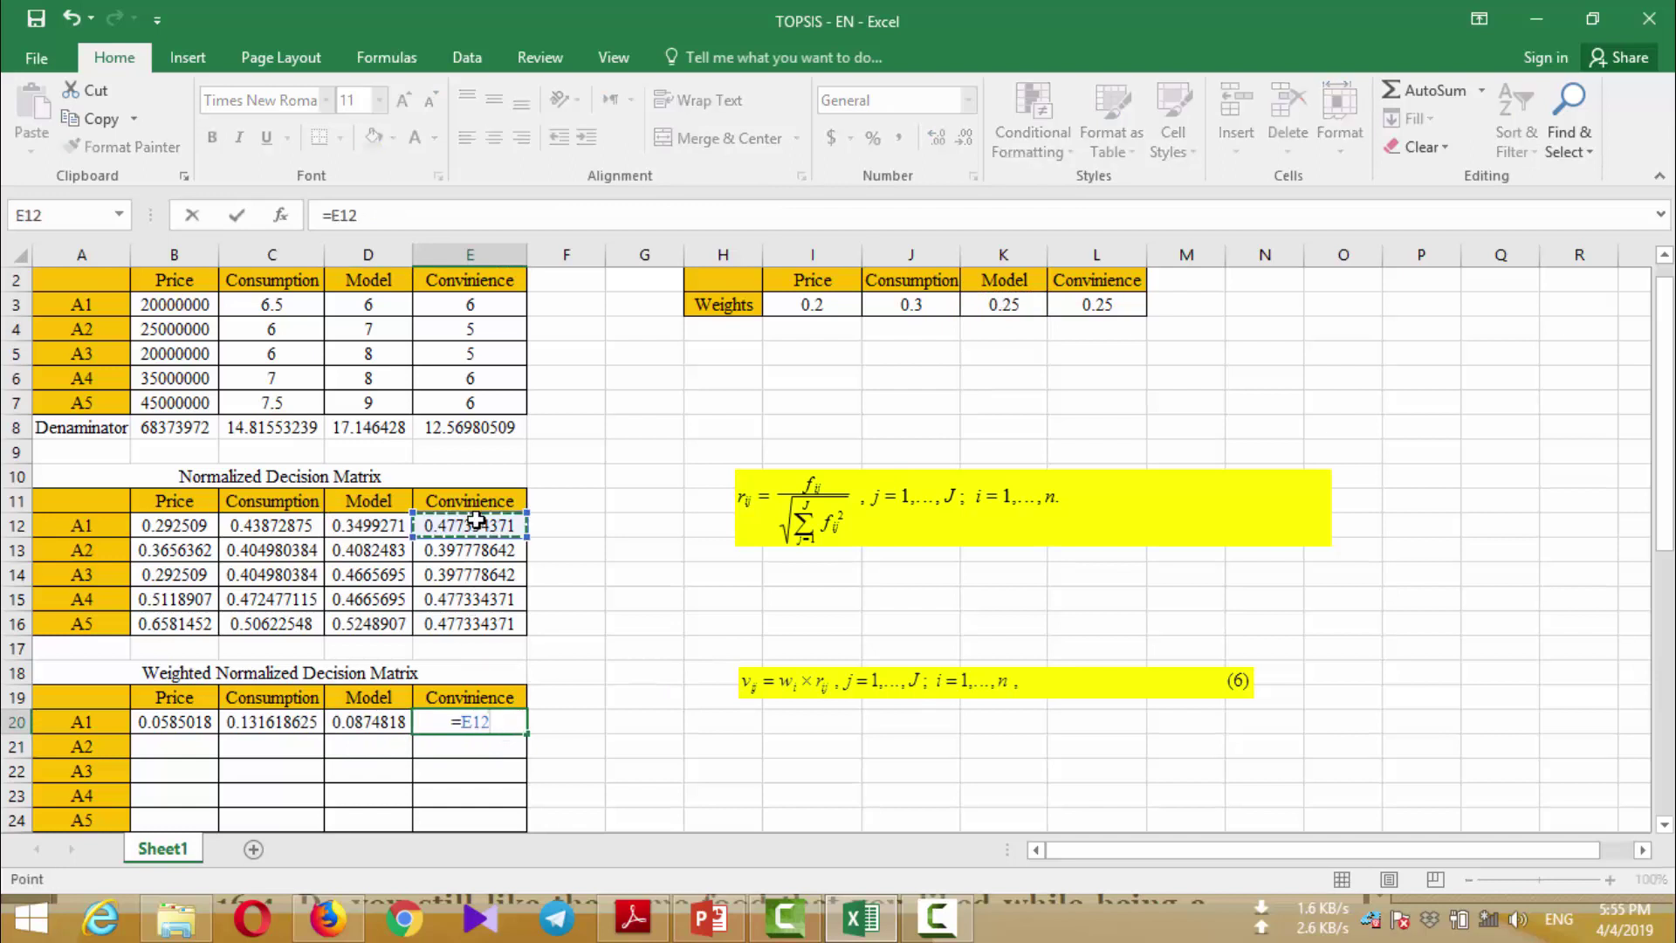
{"action": "type", "text": "*"}
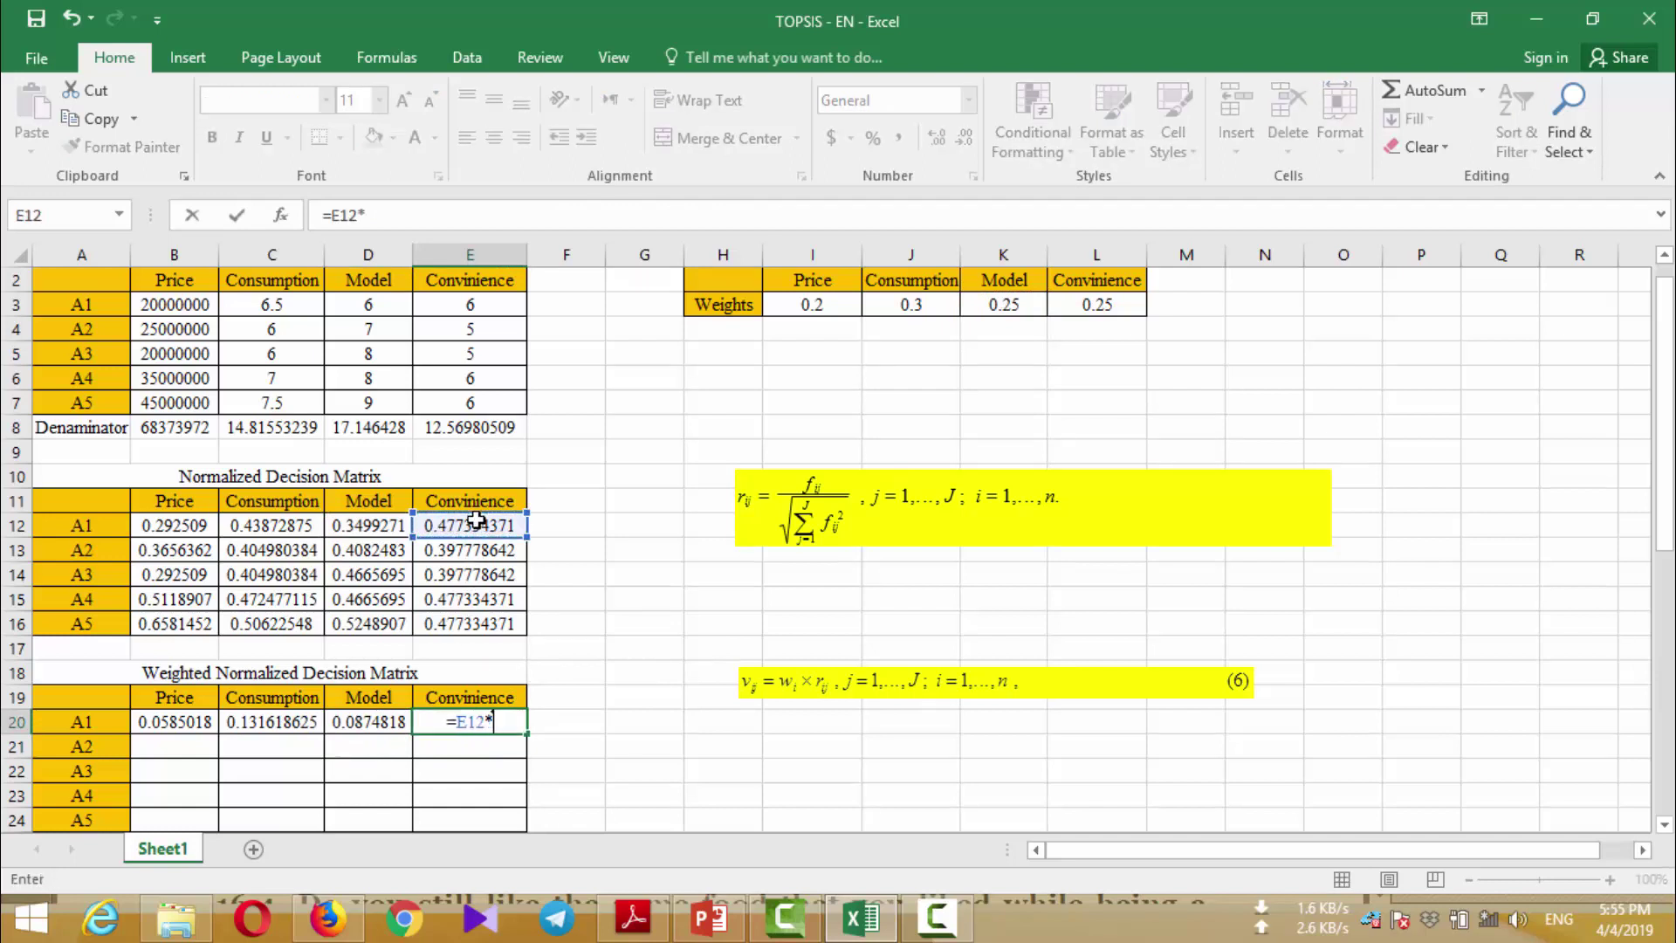
{"action": "left_click", "coordinate": [1090, 304]}
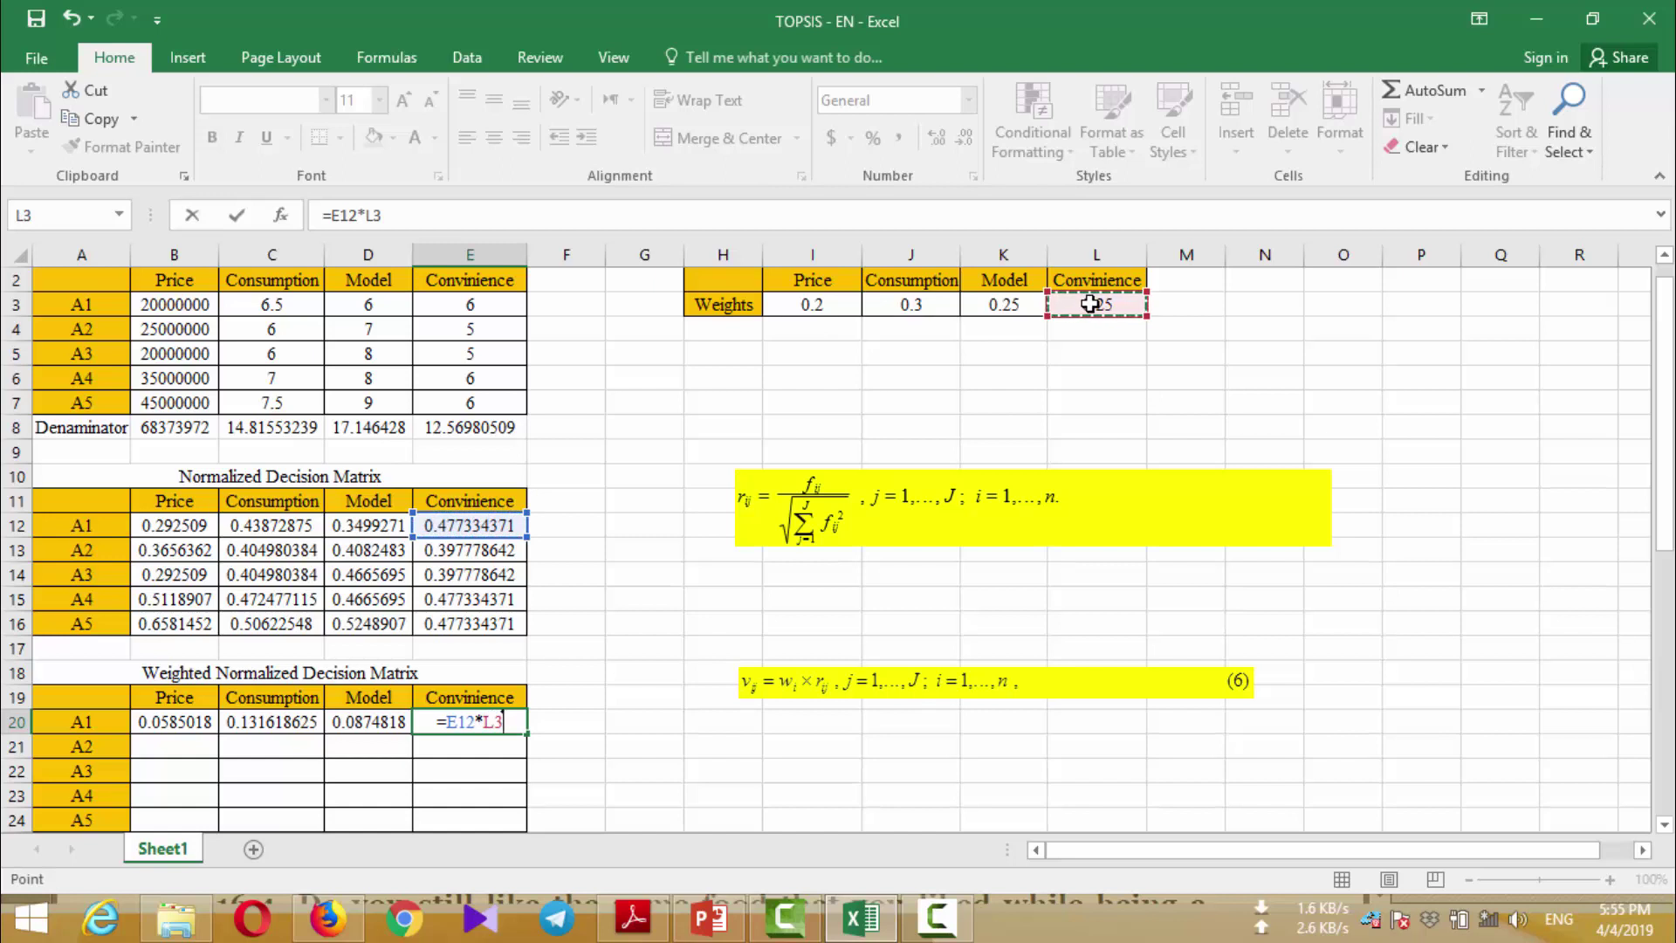
{"action": "key", "text": "F4"}
{"action": "key", "text": "Return"}
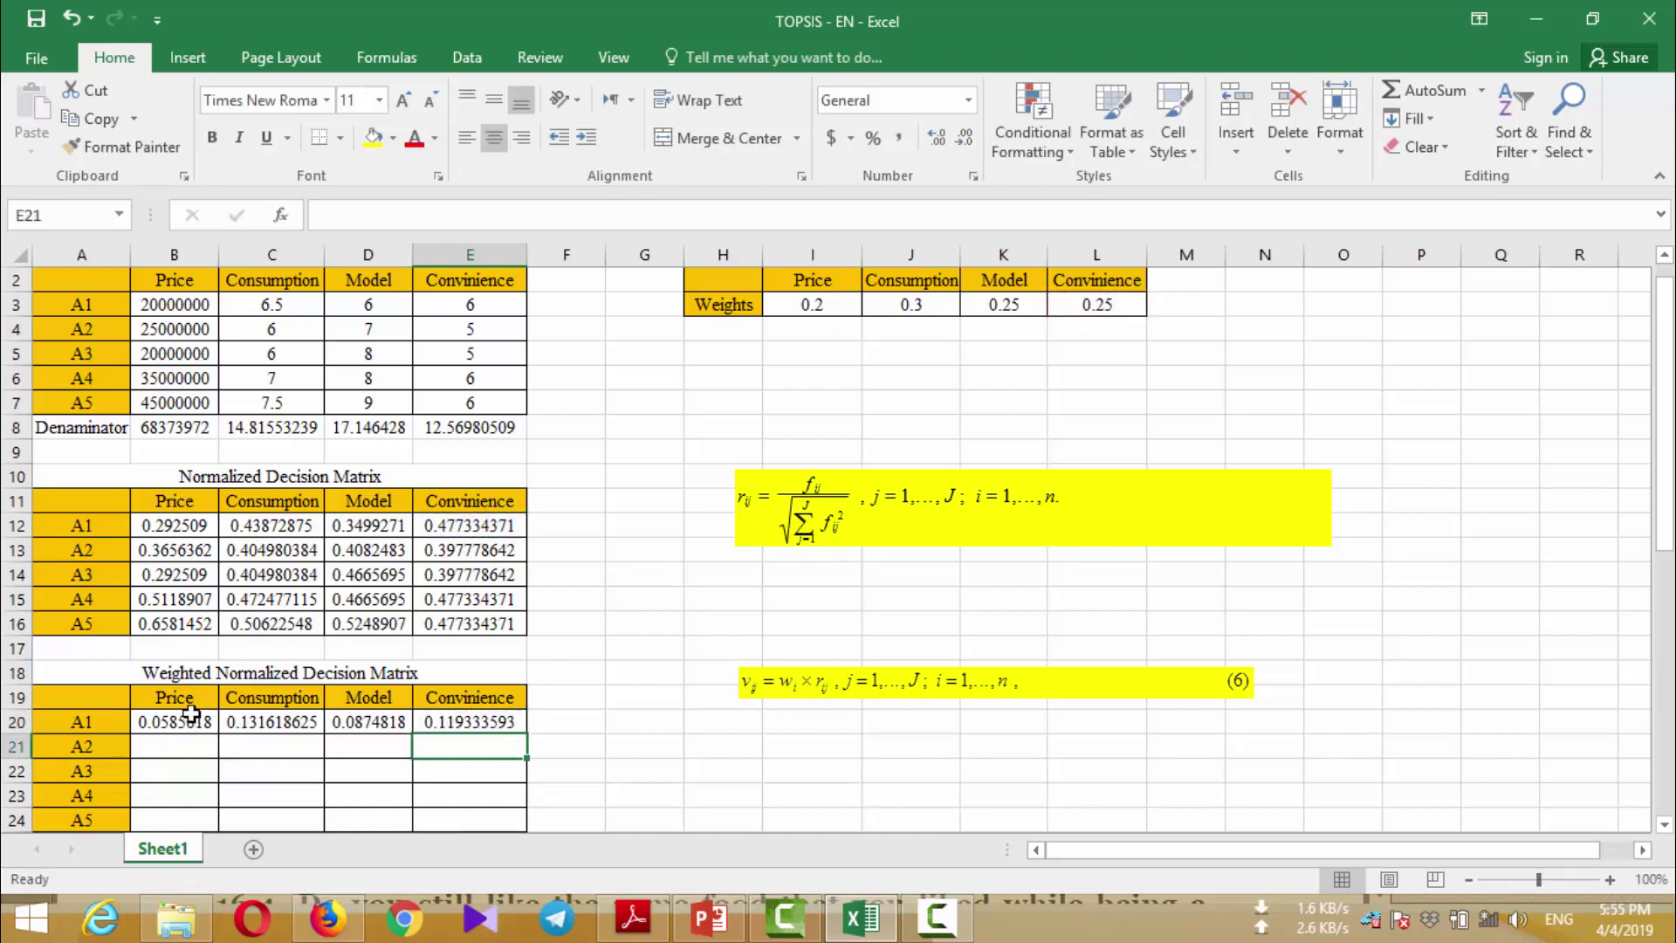
Fill the weighted formulas from B20:E20 down to row 24 and check the copied formulas in E22 and D21
{"action": "left_click_drag", "start_coordinate": [191, 714], "coordinate": [513, 833]}
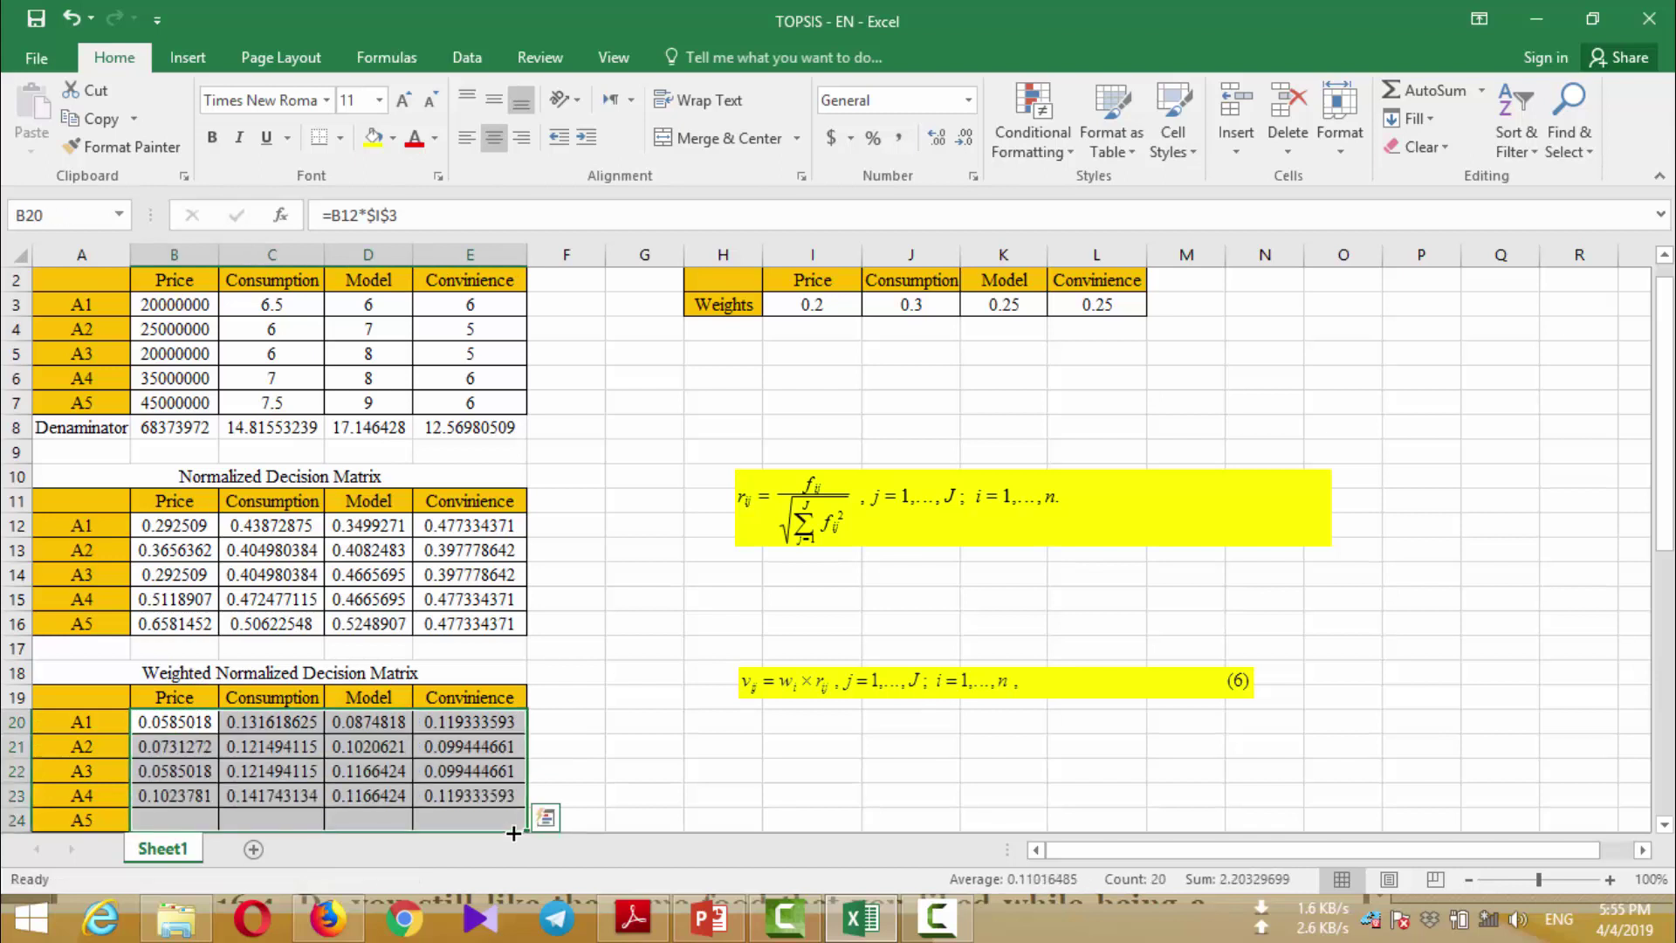
{"action": "left_click", "coordinate": [457, 770]}
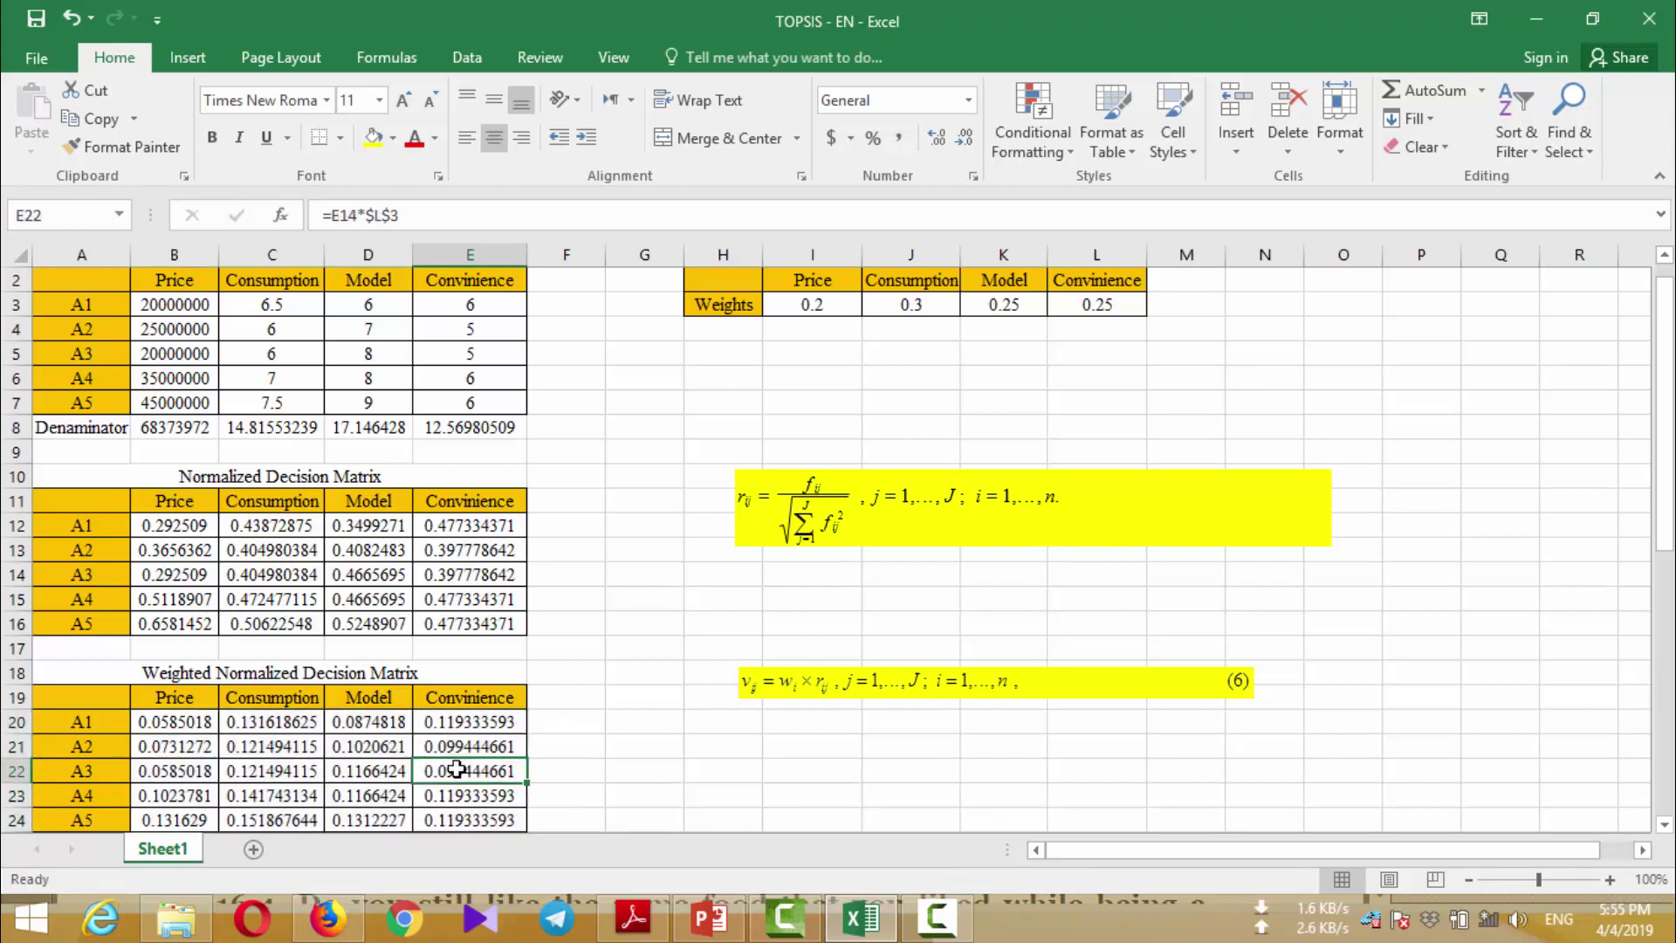
{"action": "left_click", "coordinate": [367, 746]}
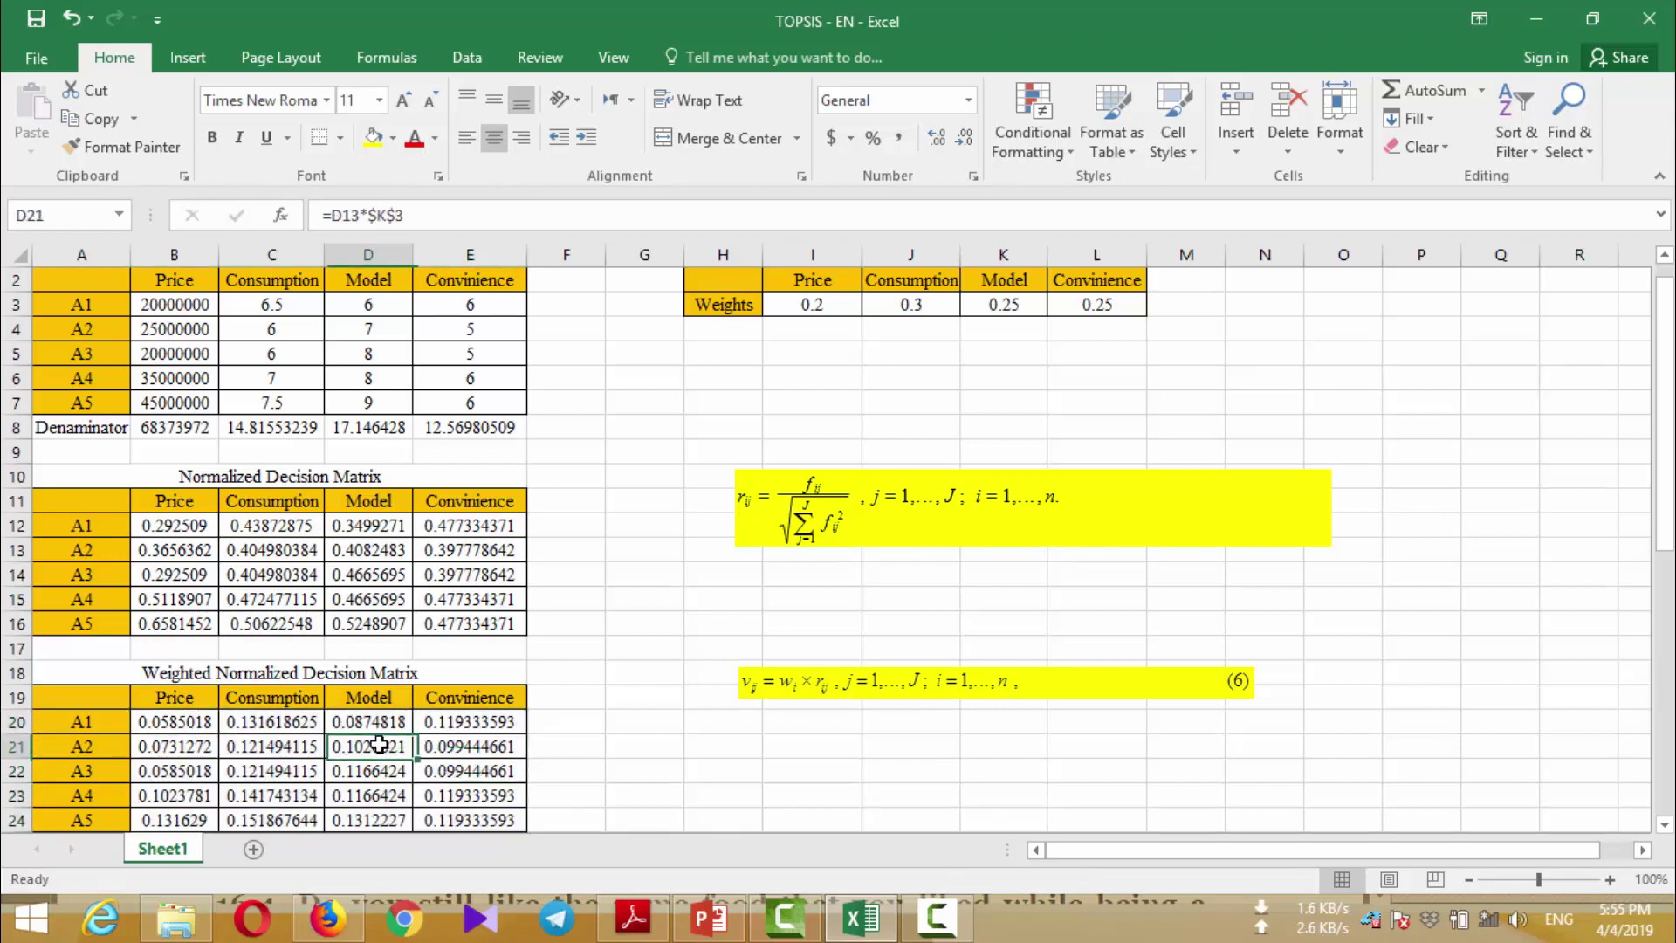
{"action": "left_click_drag", "start_coordinate": [1665, 505], "coordinate": [1665, 632]}
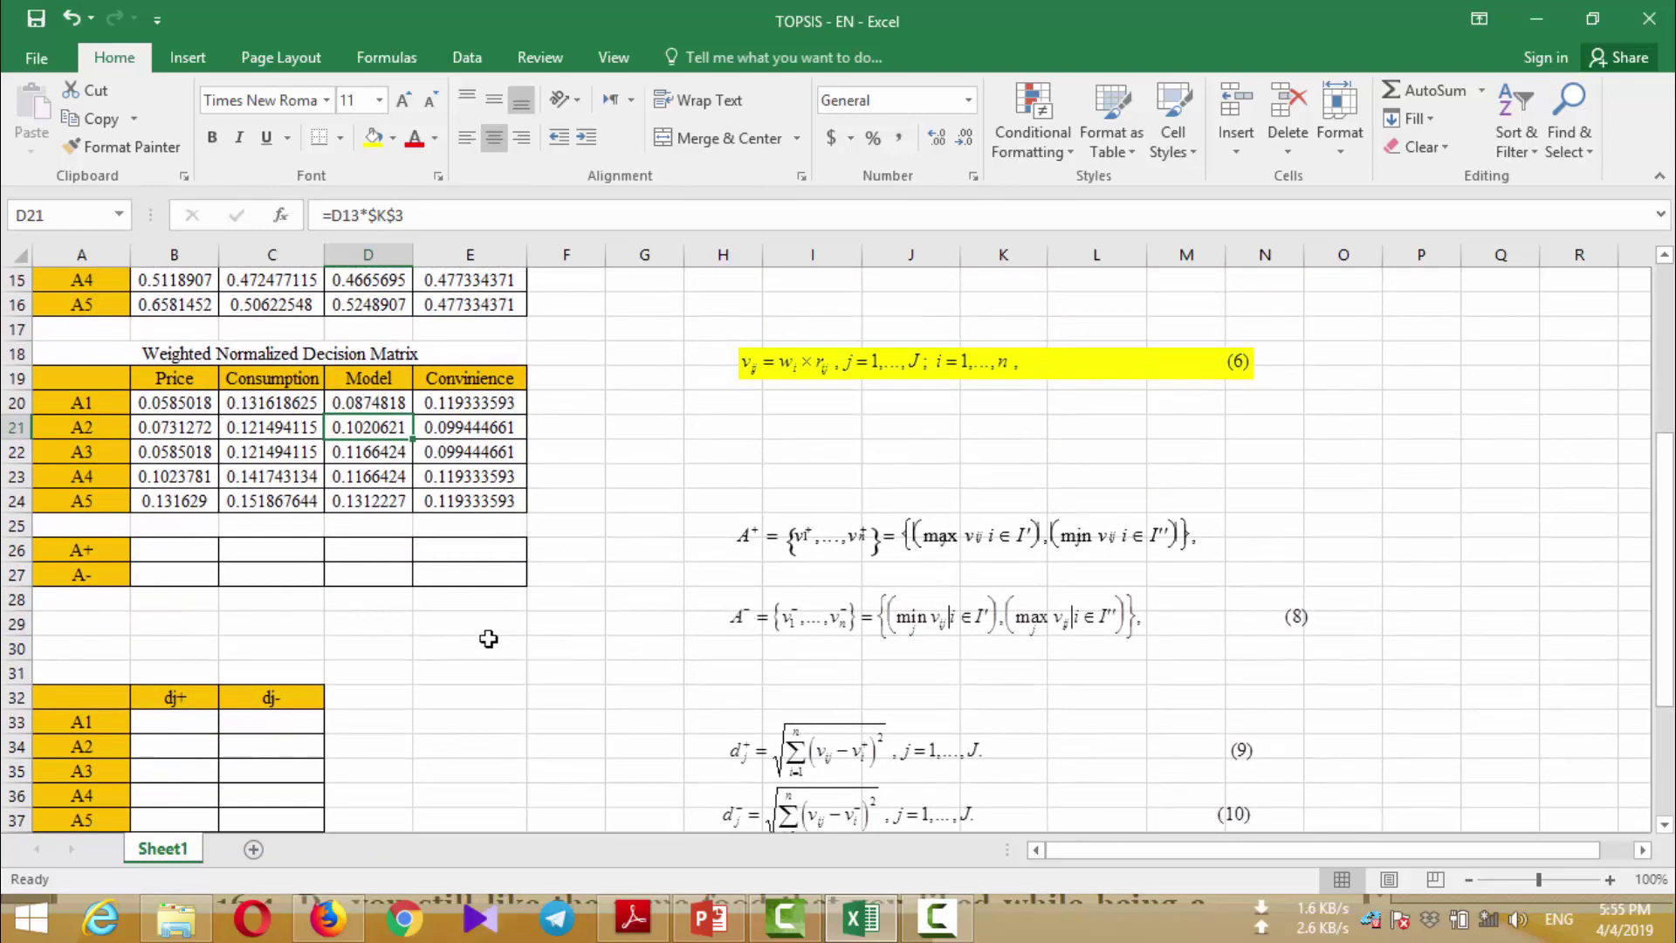
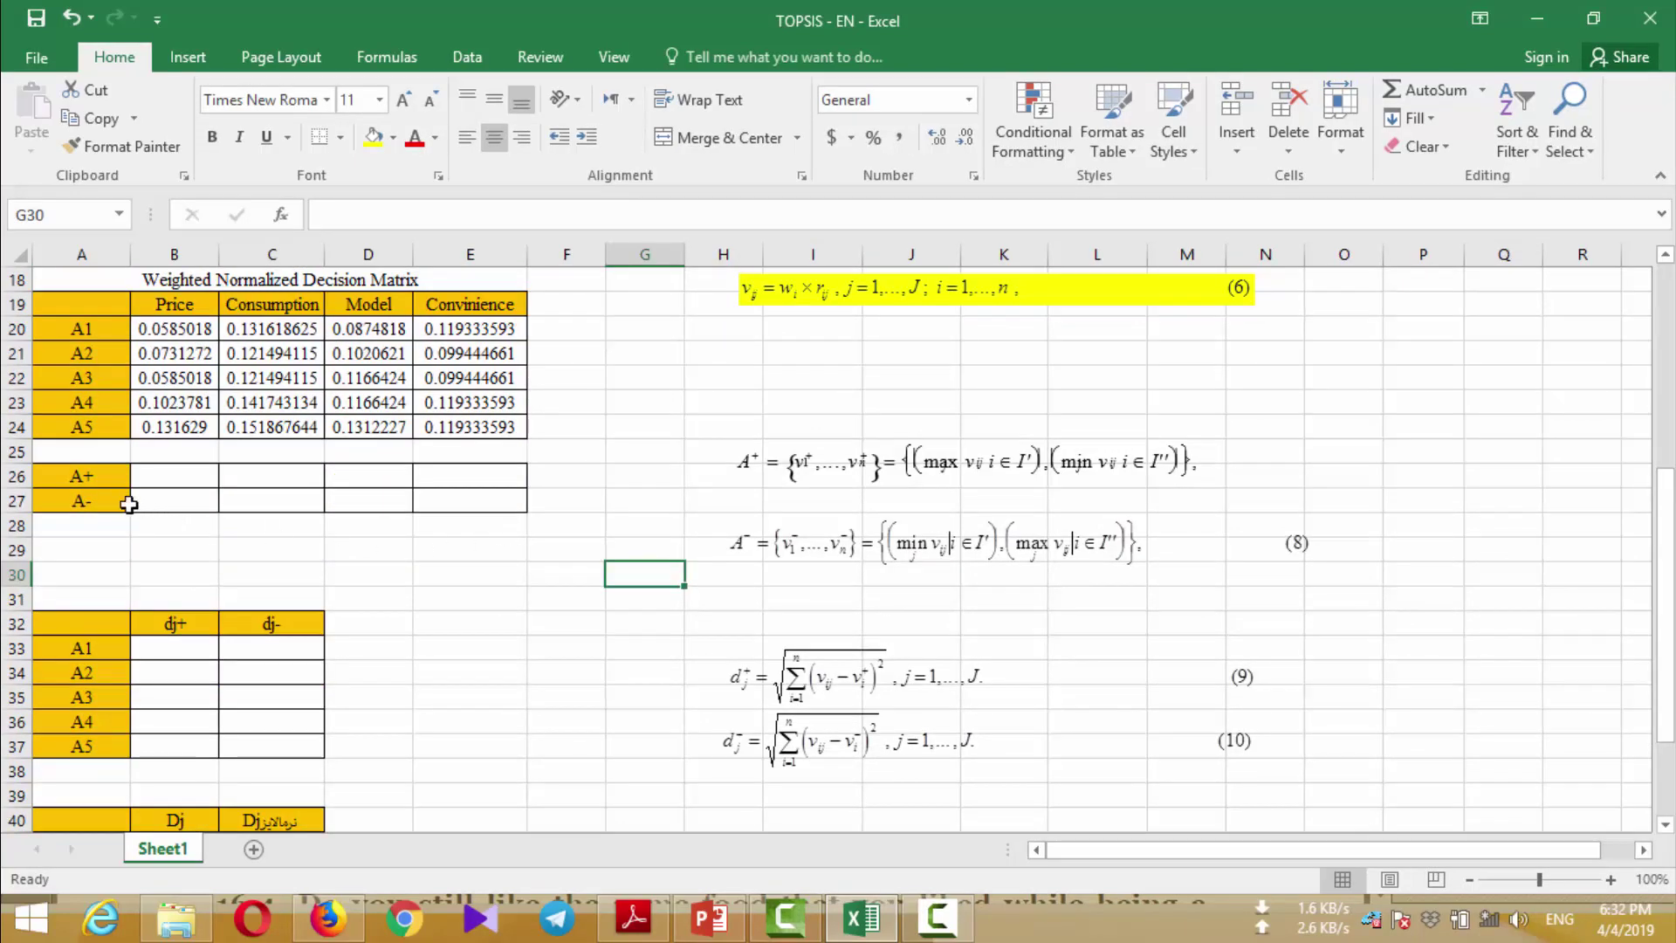
{"action": "left_click", "coordinate": [751, 476]}
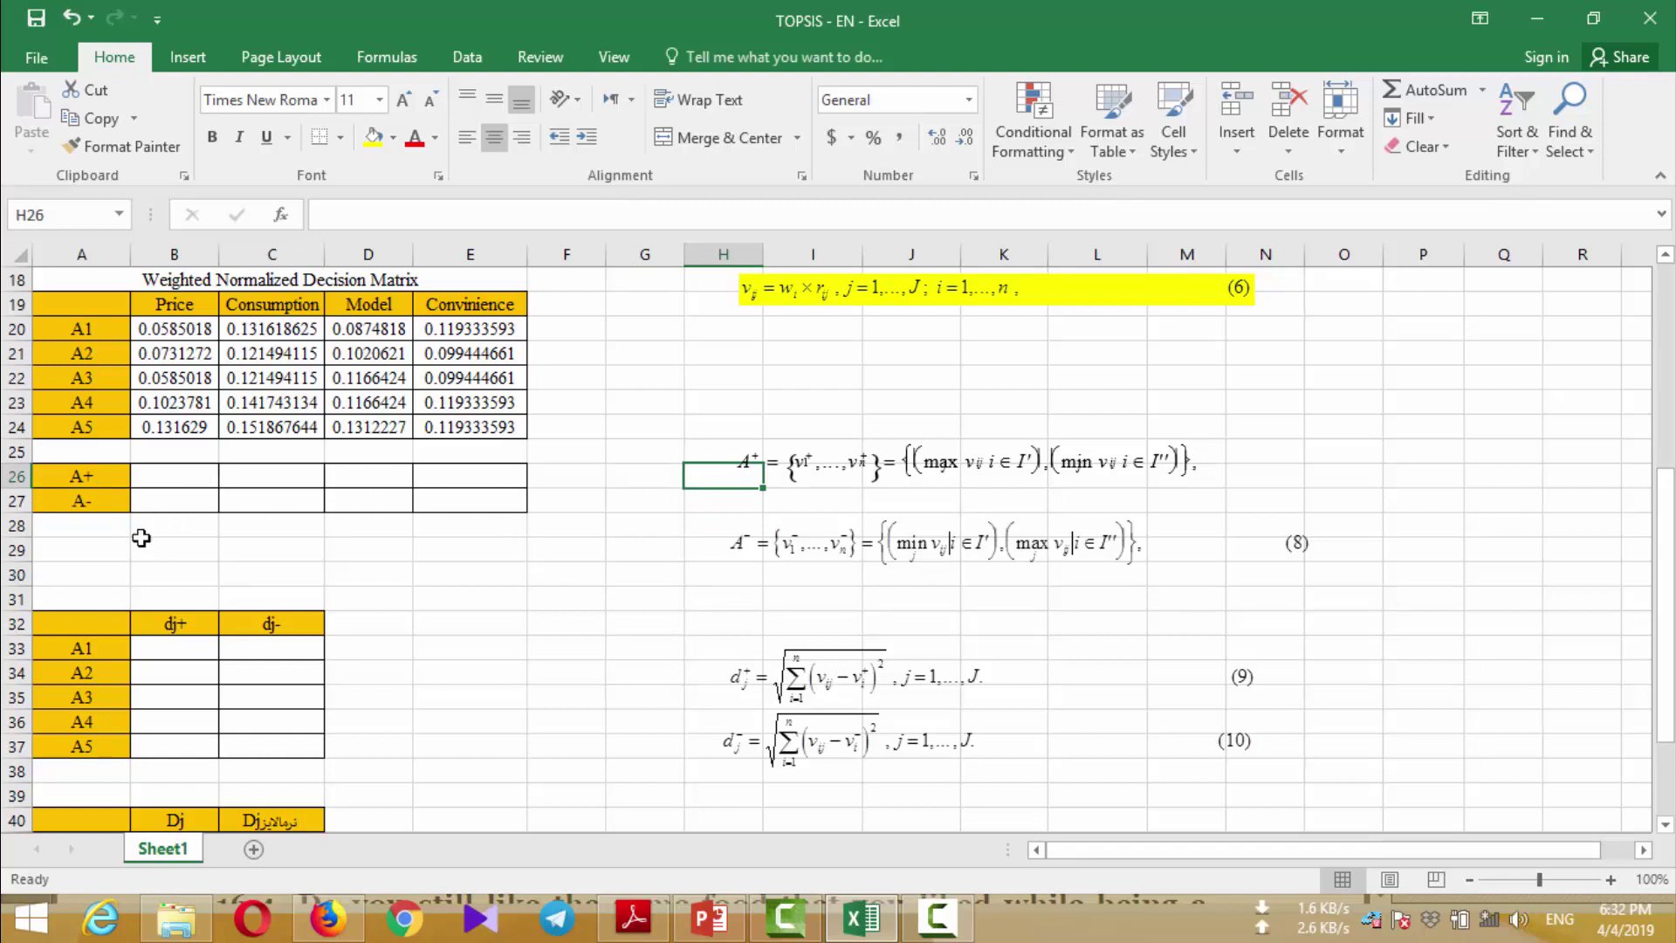
{"action": "left_click", "coordinate": [811, 553]}
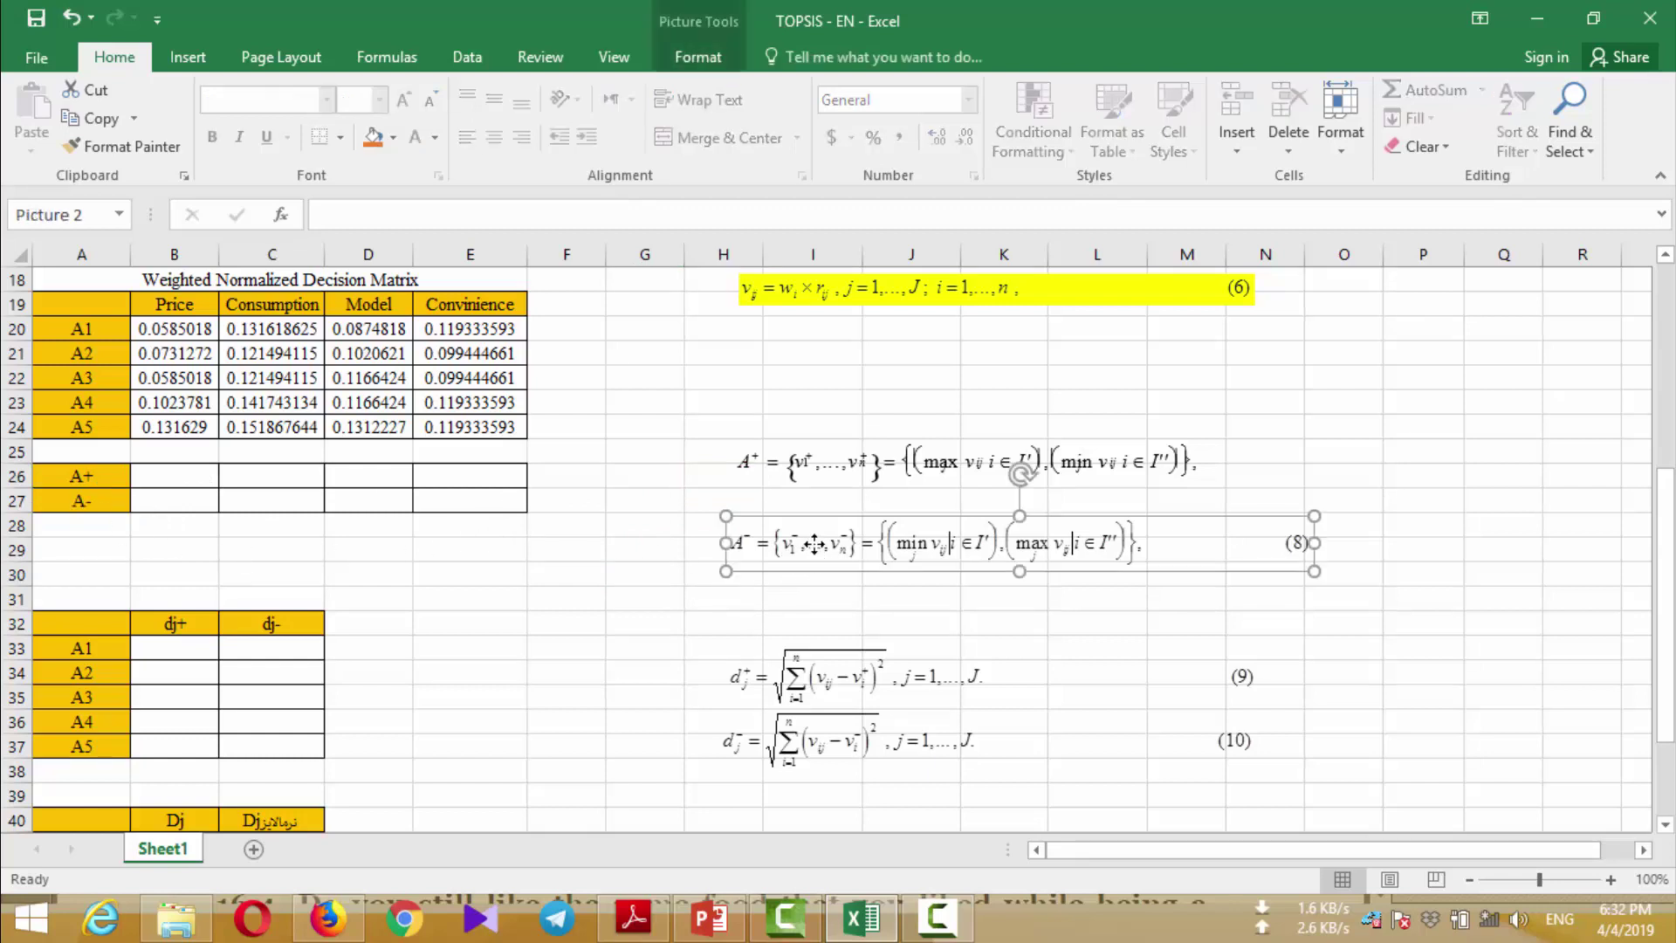
{"action": "left_click", "coordinate": [582, 591]}
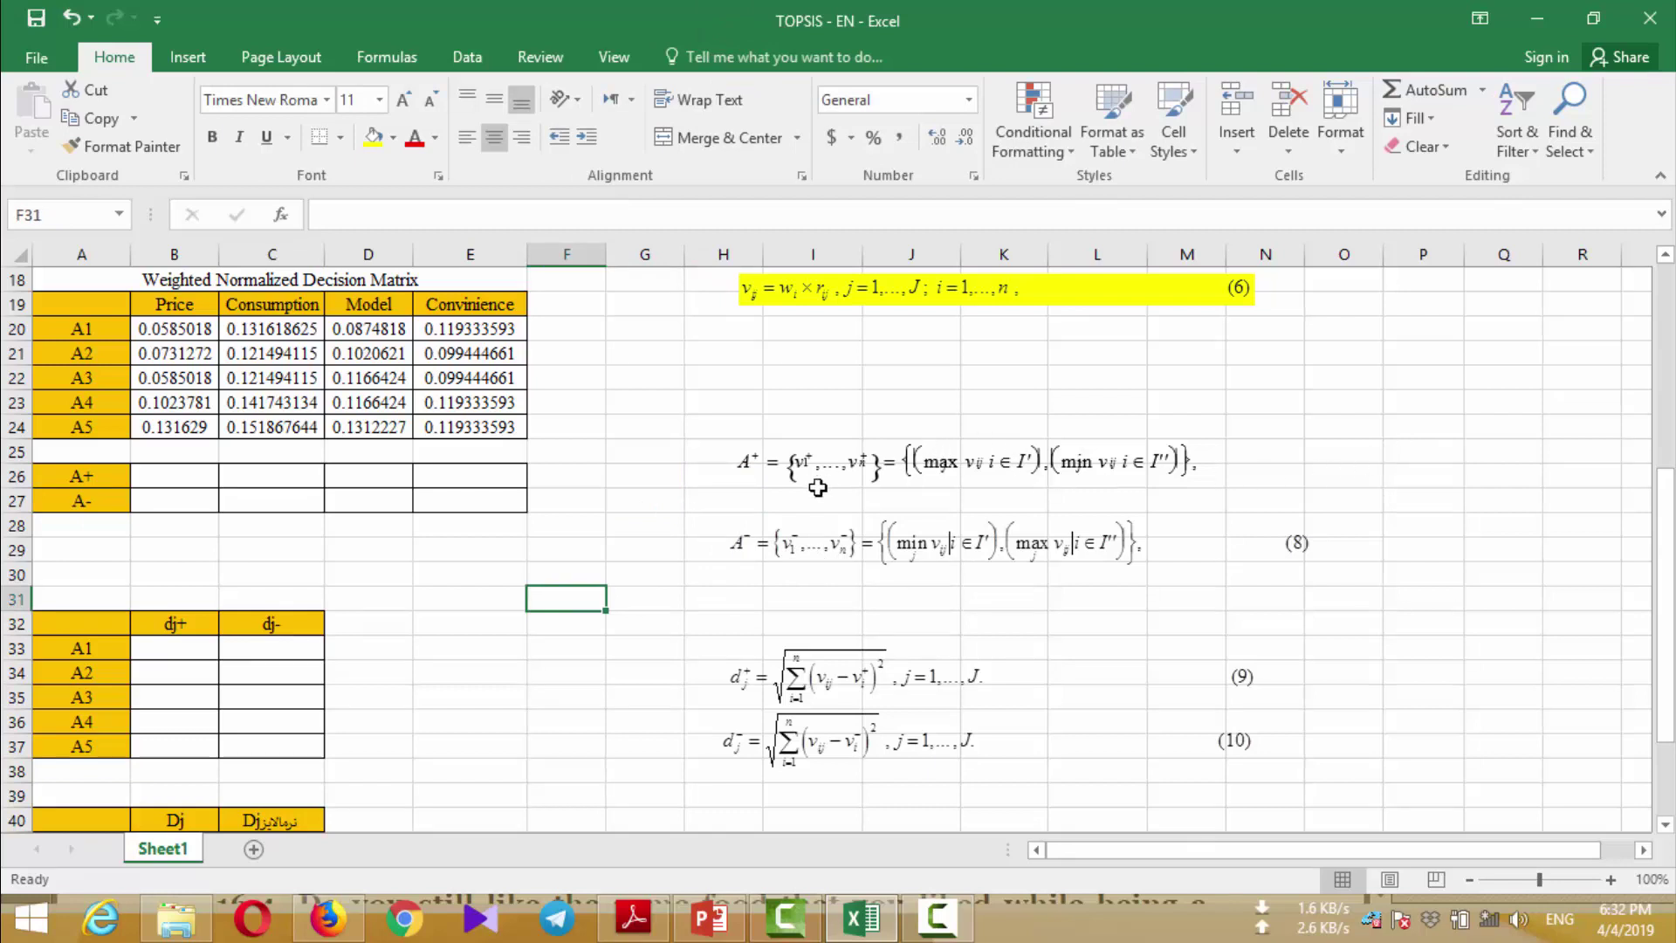
Label cell O25 as A+ and cell O26 as A- beside the ideal solution formulas
{"action": "left_click", "coordinate": [1407, 452]}
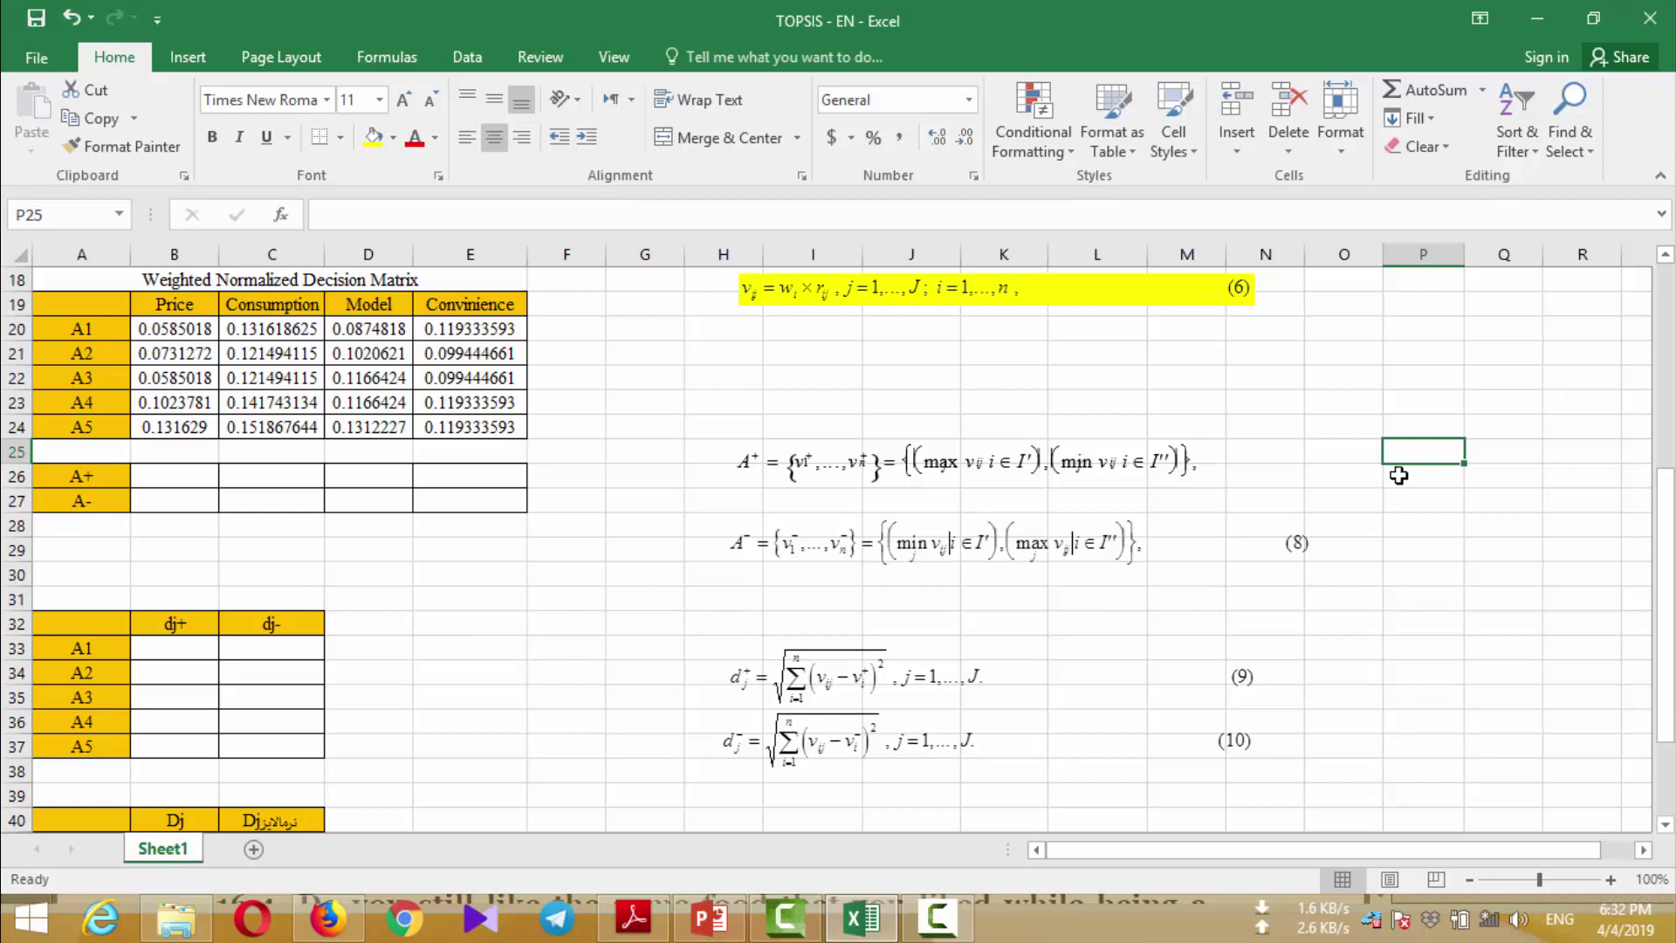
{"action": "key", "text": "Left"}
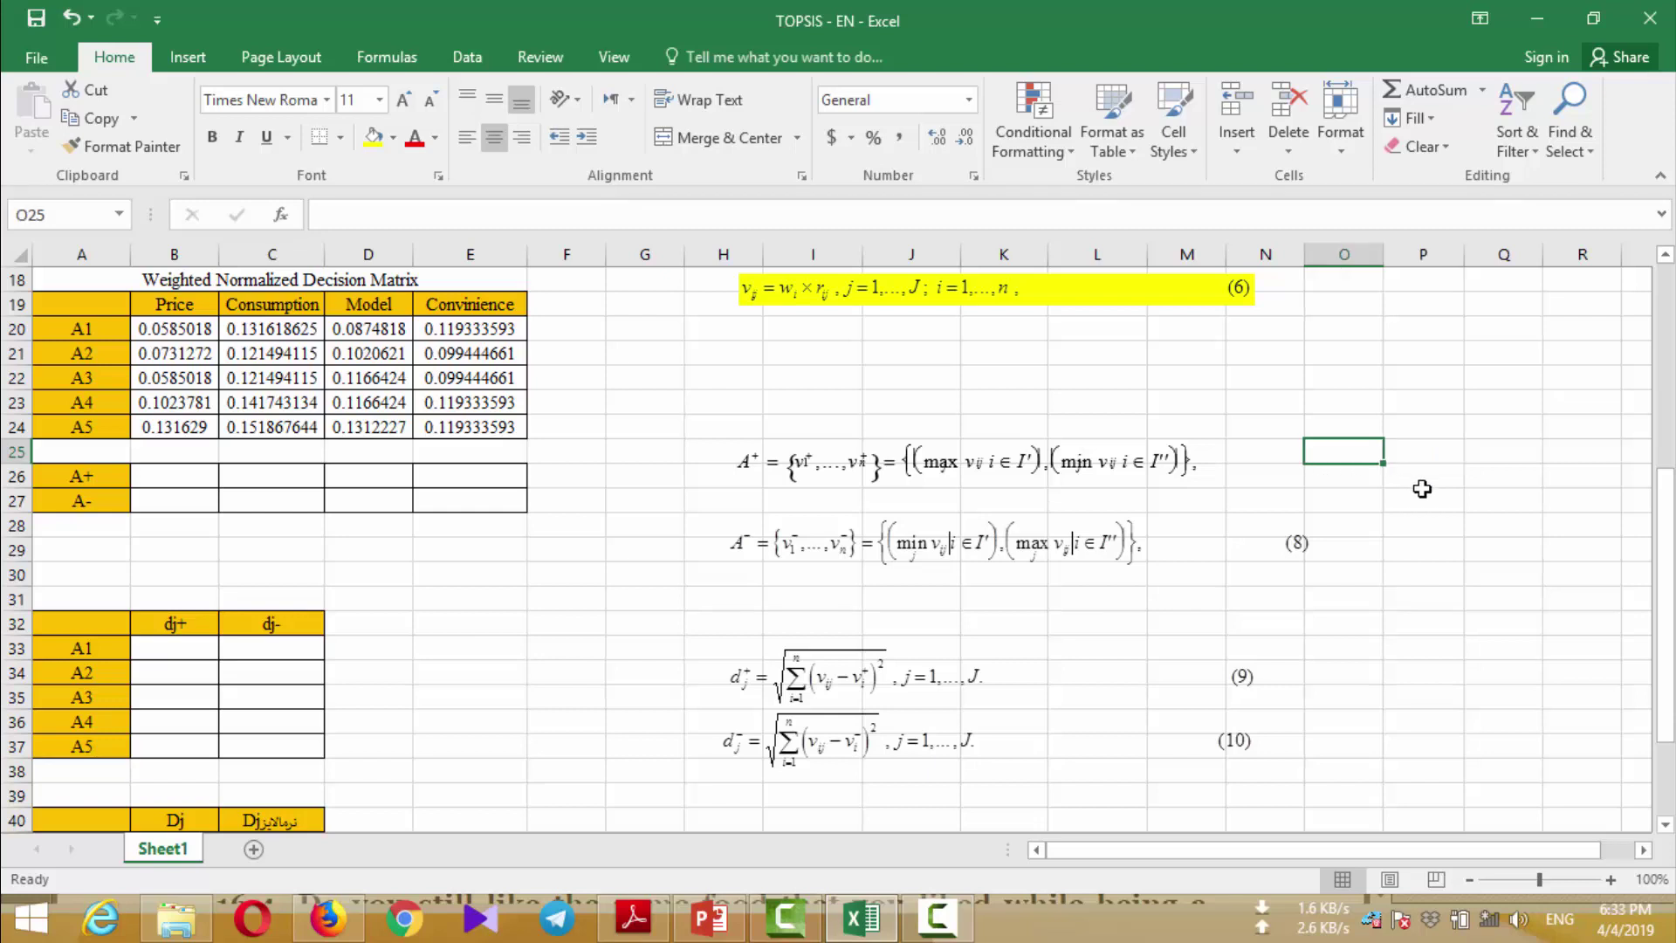
{"action": "type", "text": "A+"}
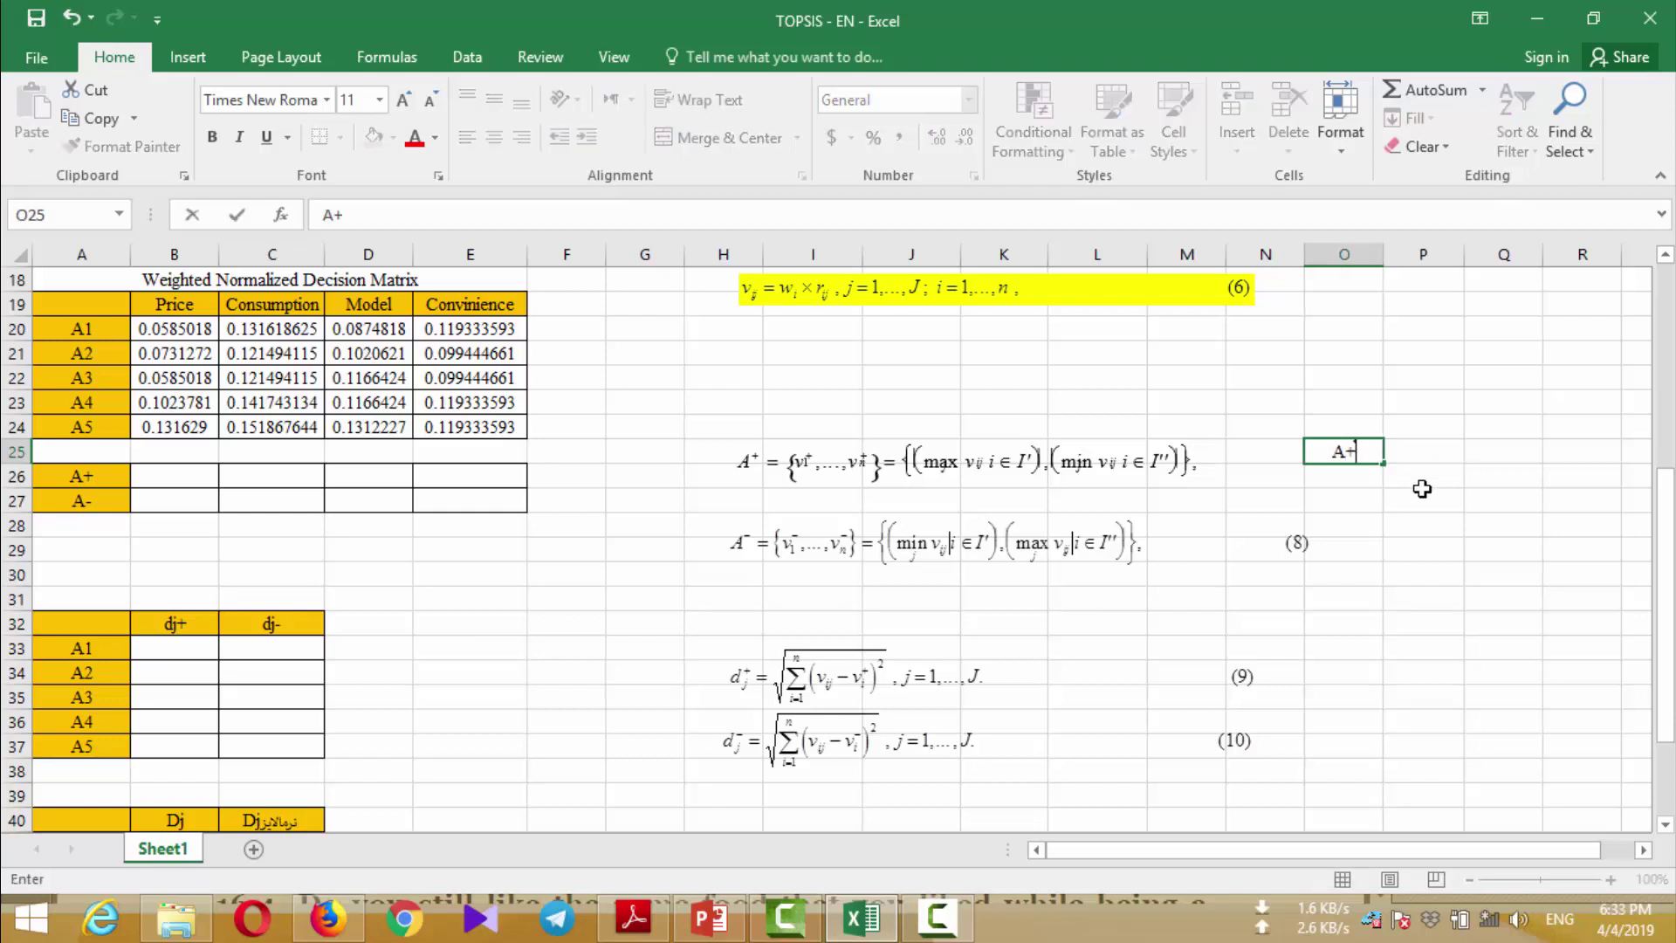
{"action": "key", "text": "Return"}
{"action": "type", "text": "A-"}
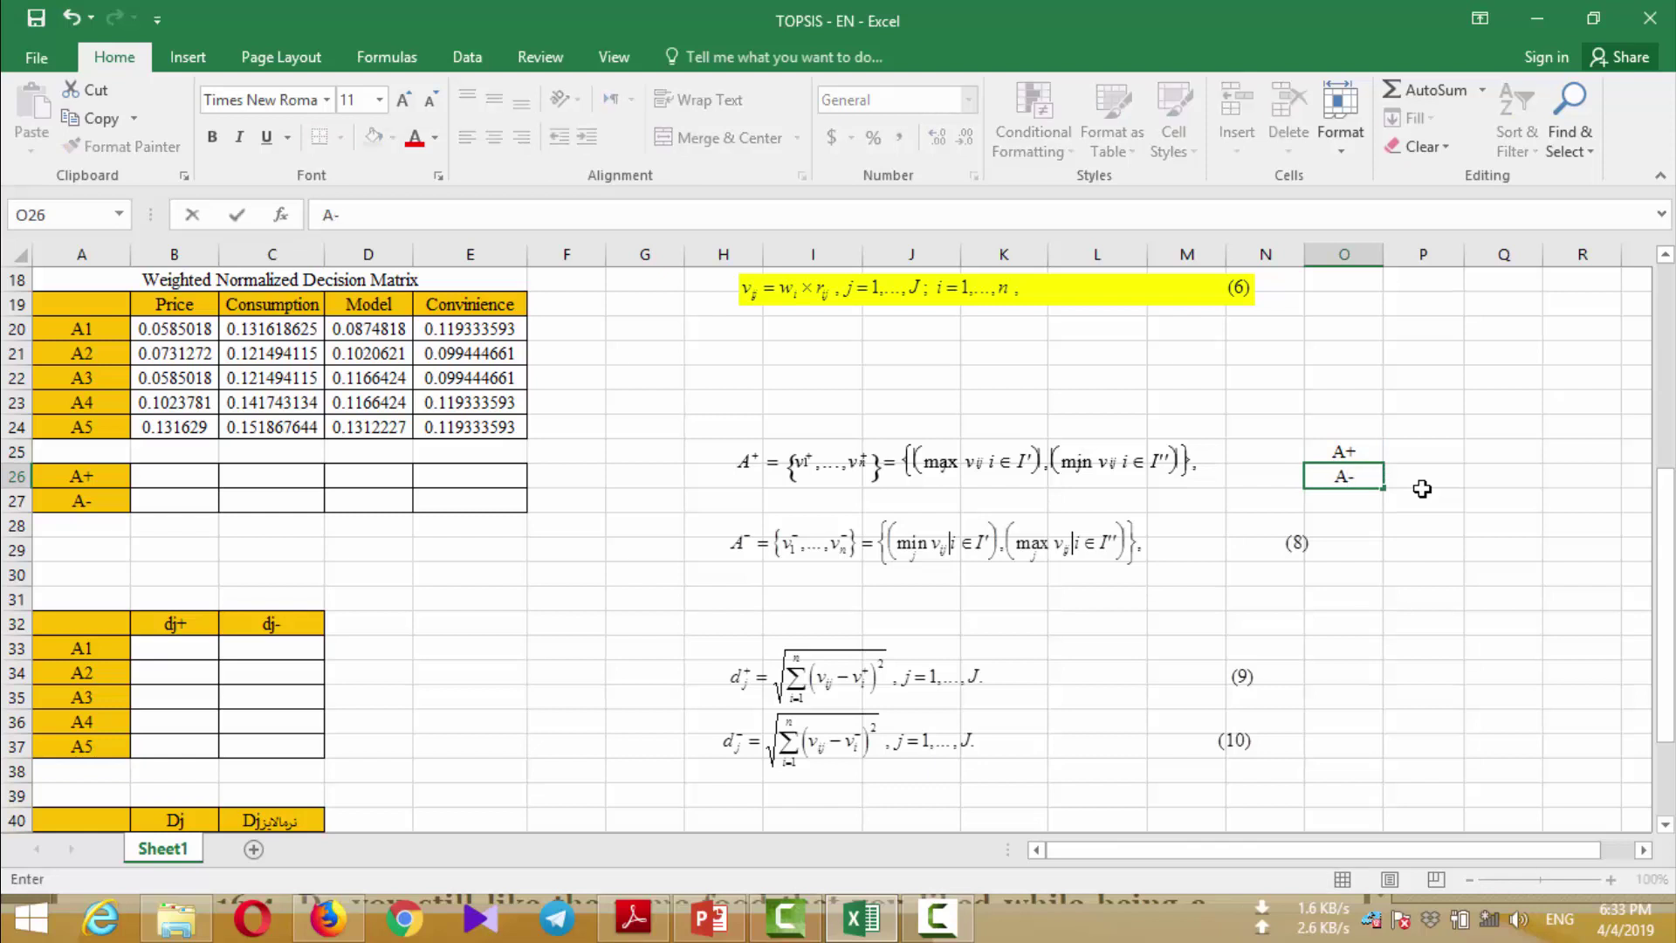
{"action": "key", "text": "Up"}
Add the column headings "p criteion" in P24 and "n criterion" in Q24 above the A+ and A- labels
{"action": "key", "text": "Up"}
{"action": "key", "text": "Right"}
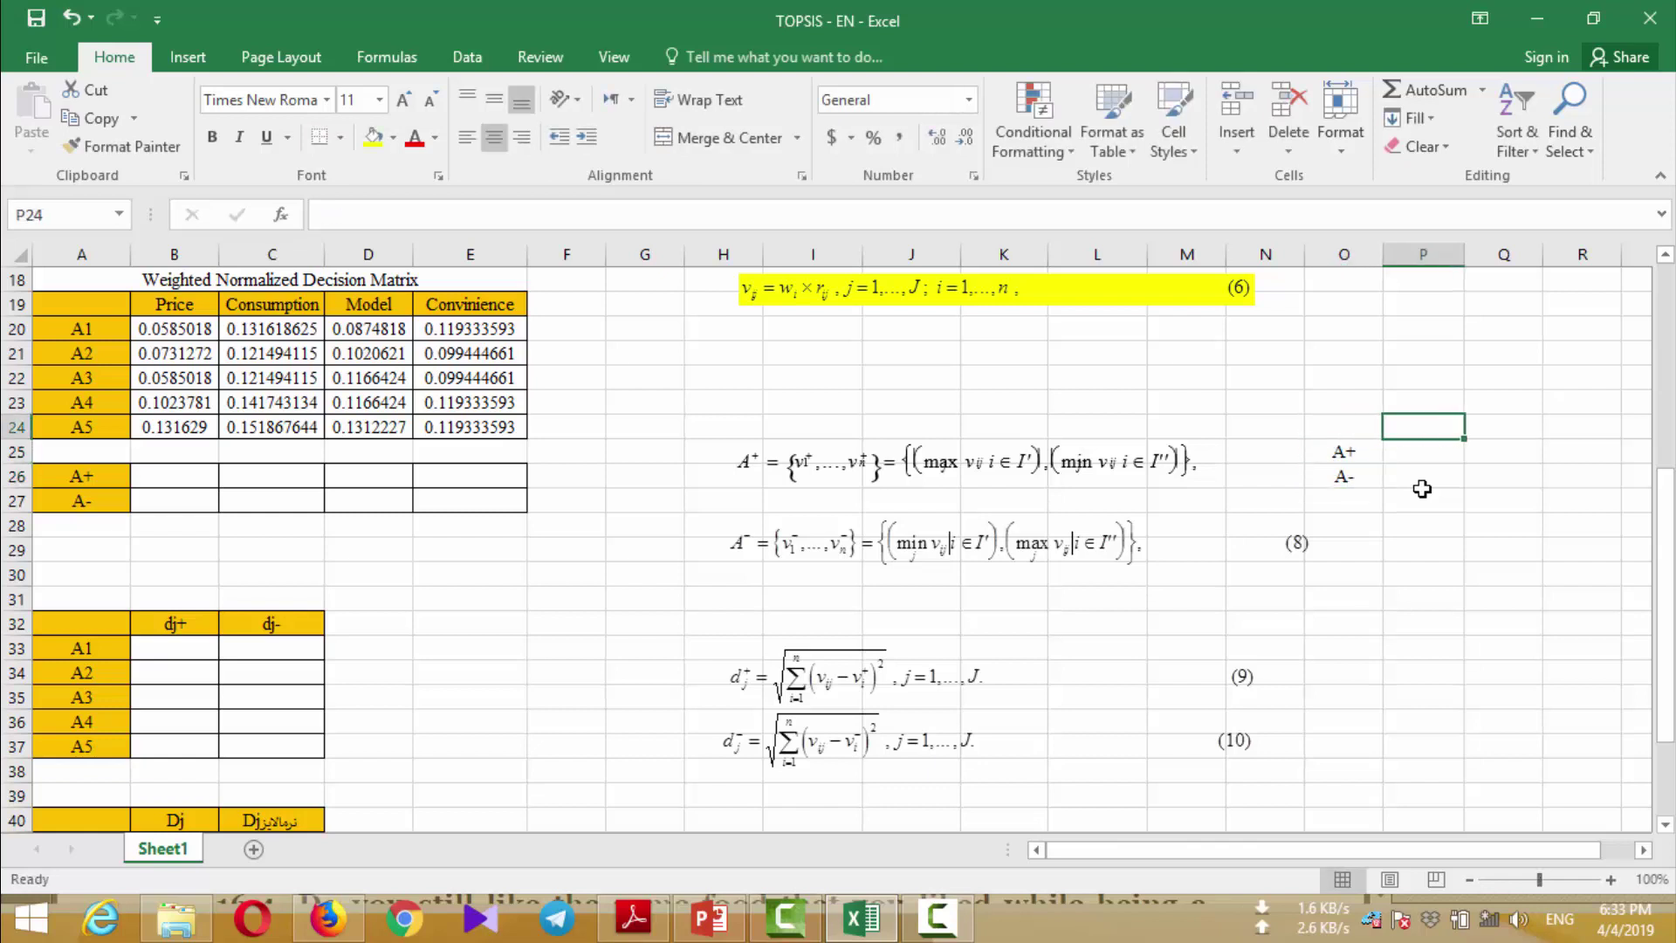
{"action": "type", "text": "p"}
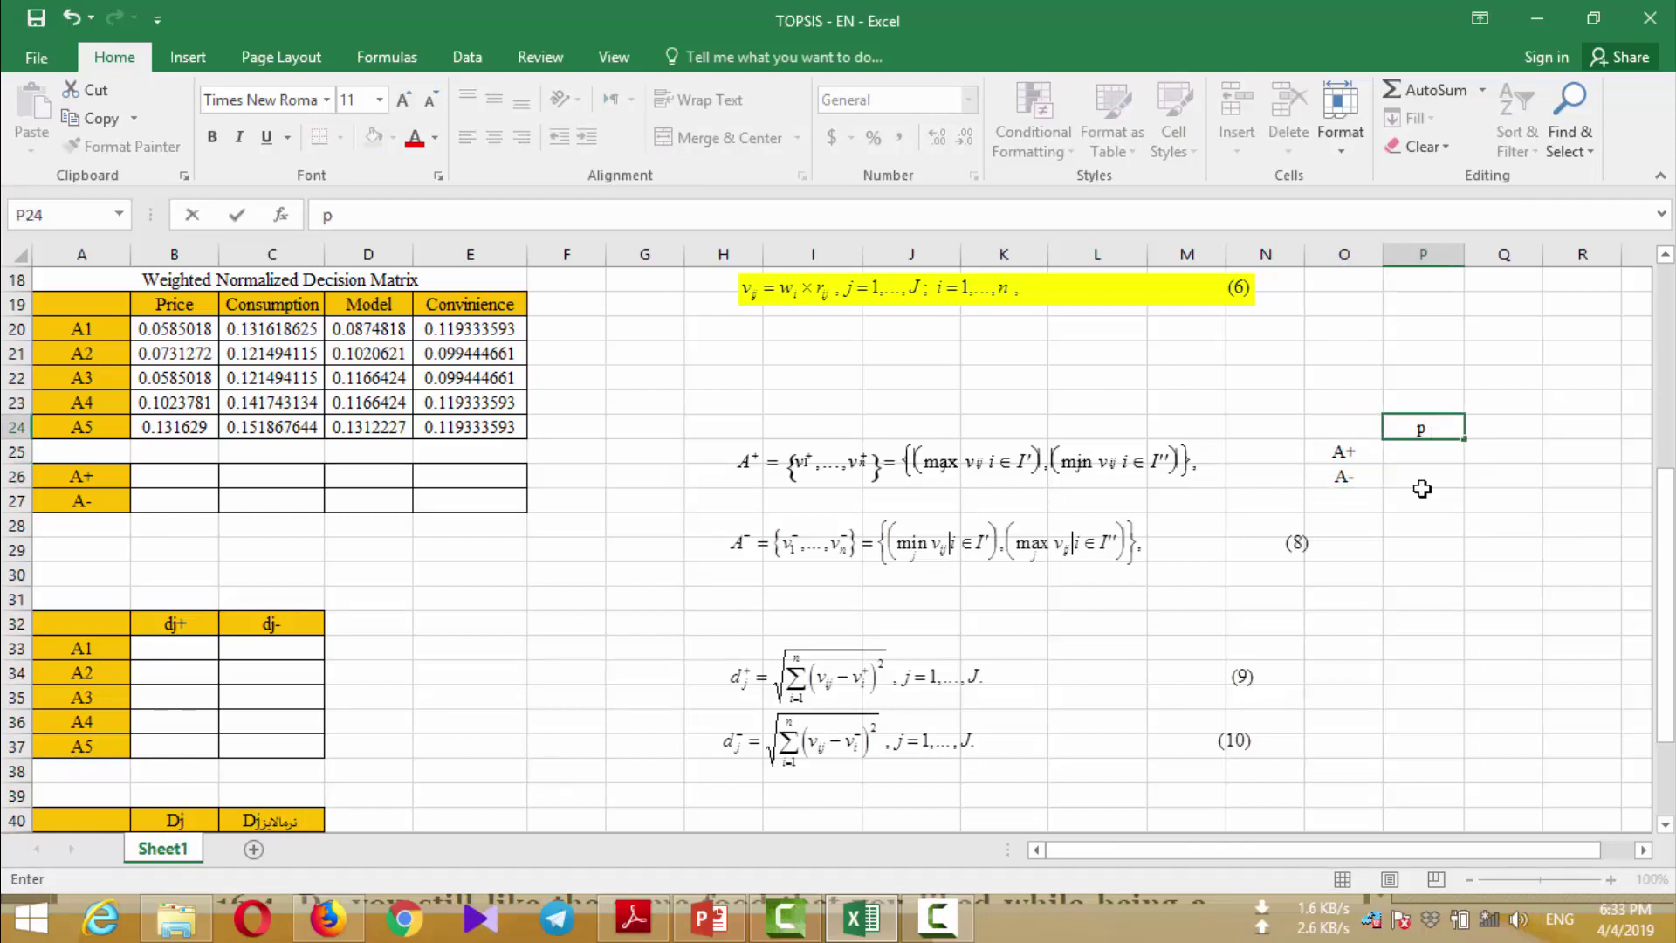
{"action": "type", "text": " criteion"}
{"action": "key", "text": "Tab"}
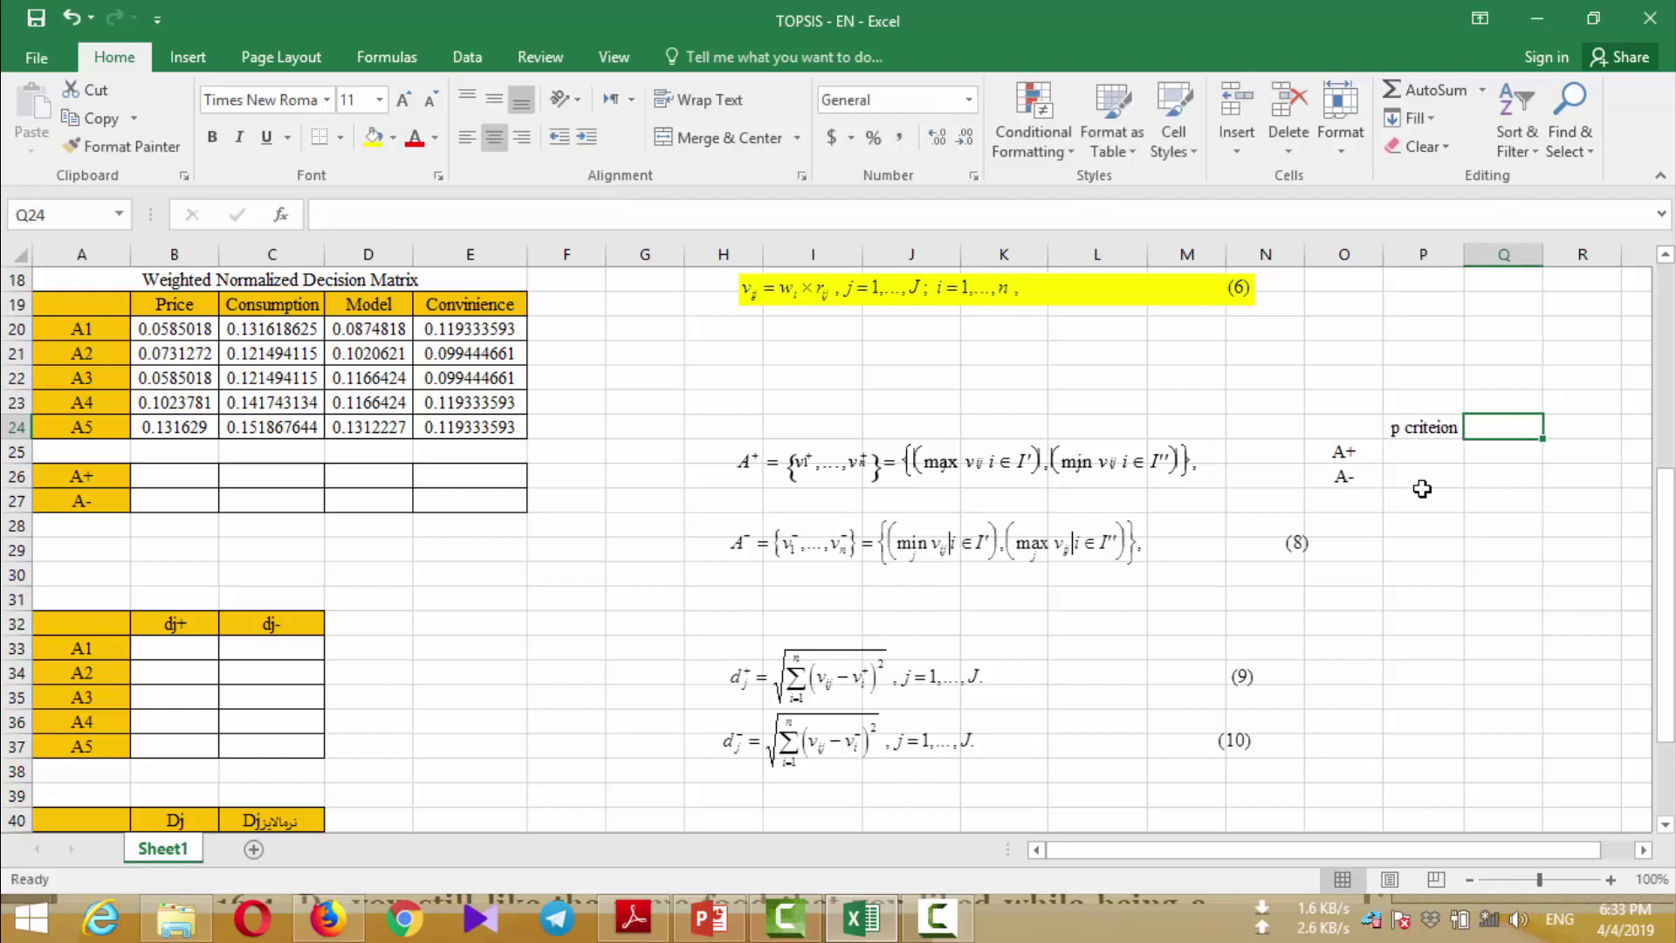
{"action": "type", "text": "n"}
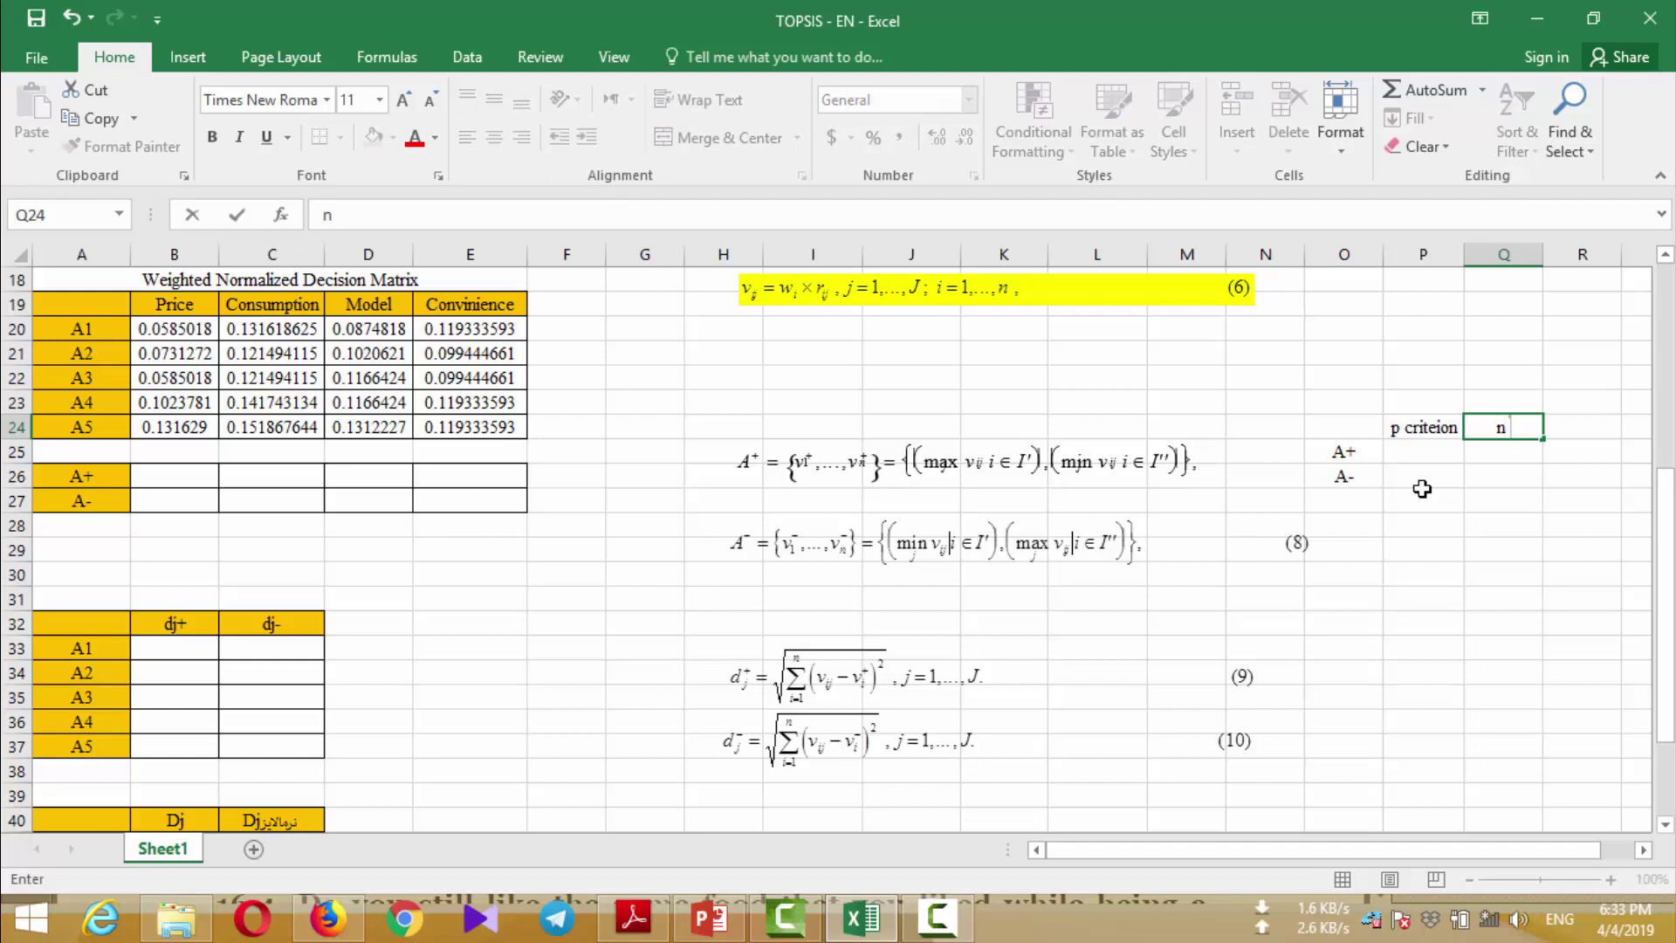
{"action": "type", "text": " criterion"}
{"action": "key", "text": "Return"}
Fill the p criterion column with max for A+ in P25 and min for A- in P26
{"action": "key", "text": "Left"}
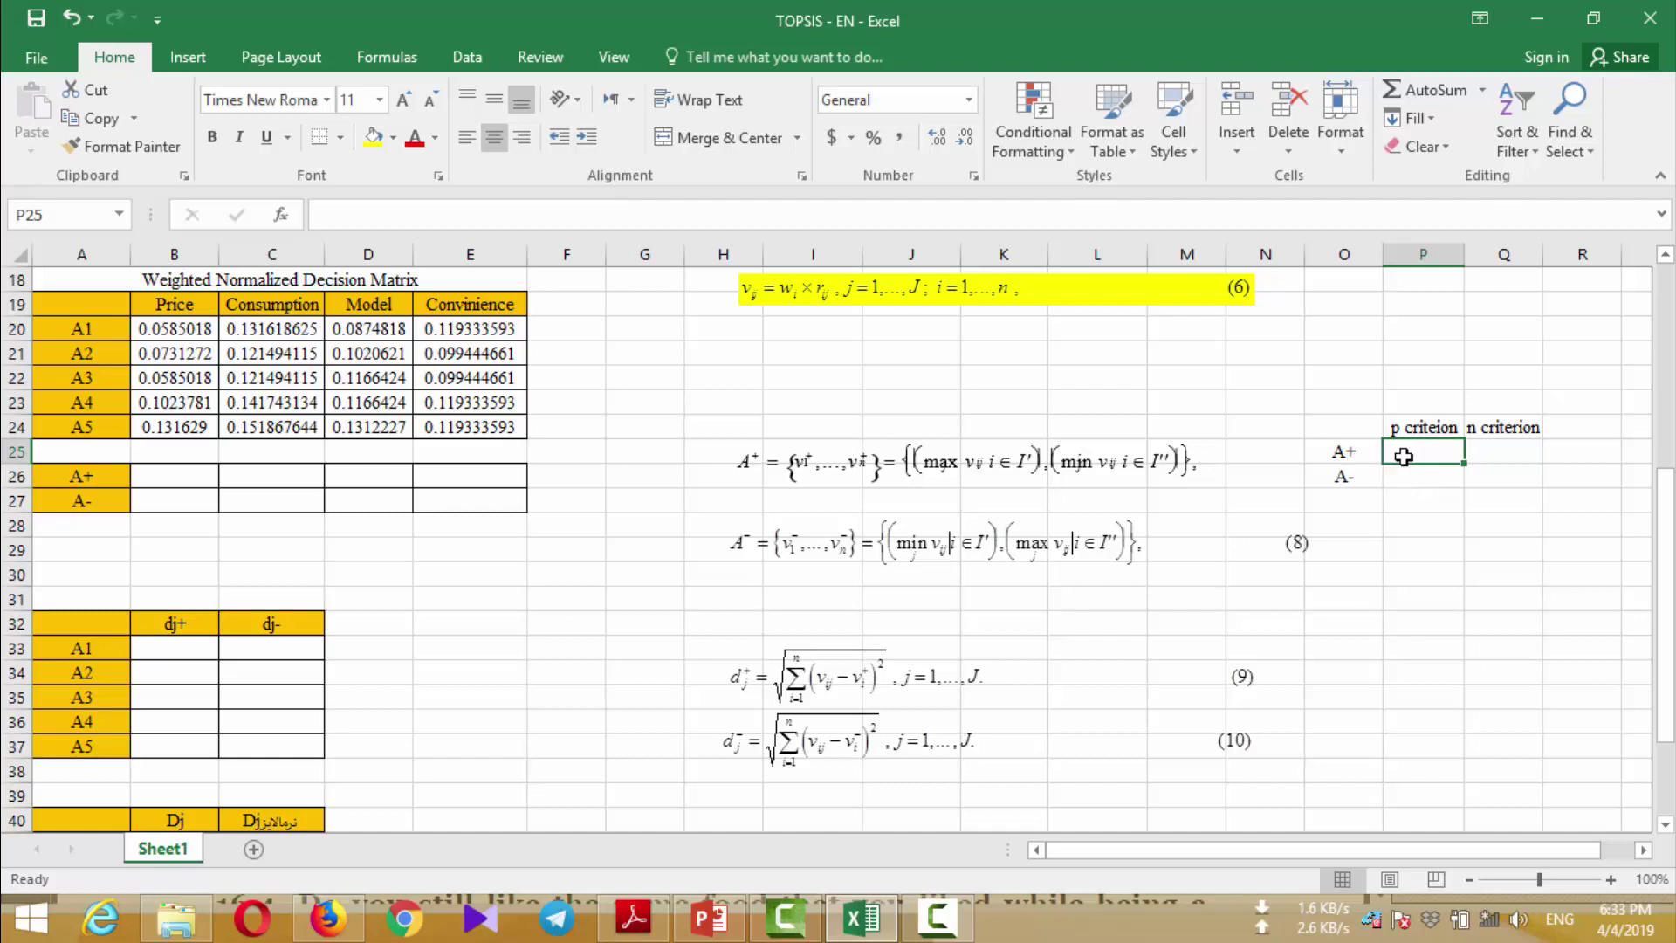
{"action": "type", "text": "max"}
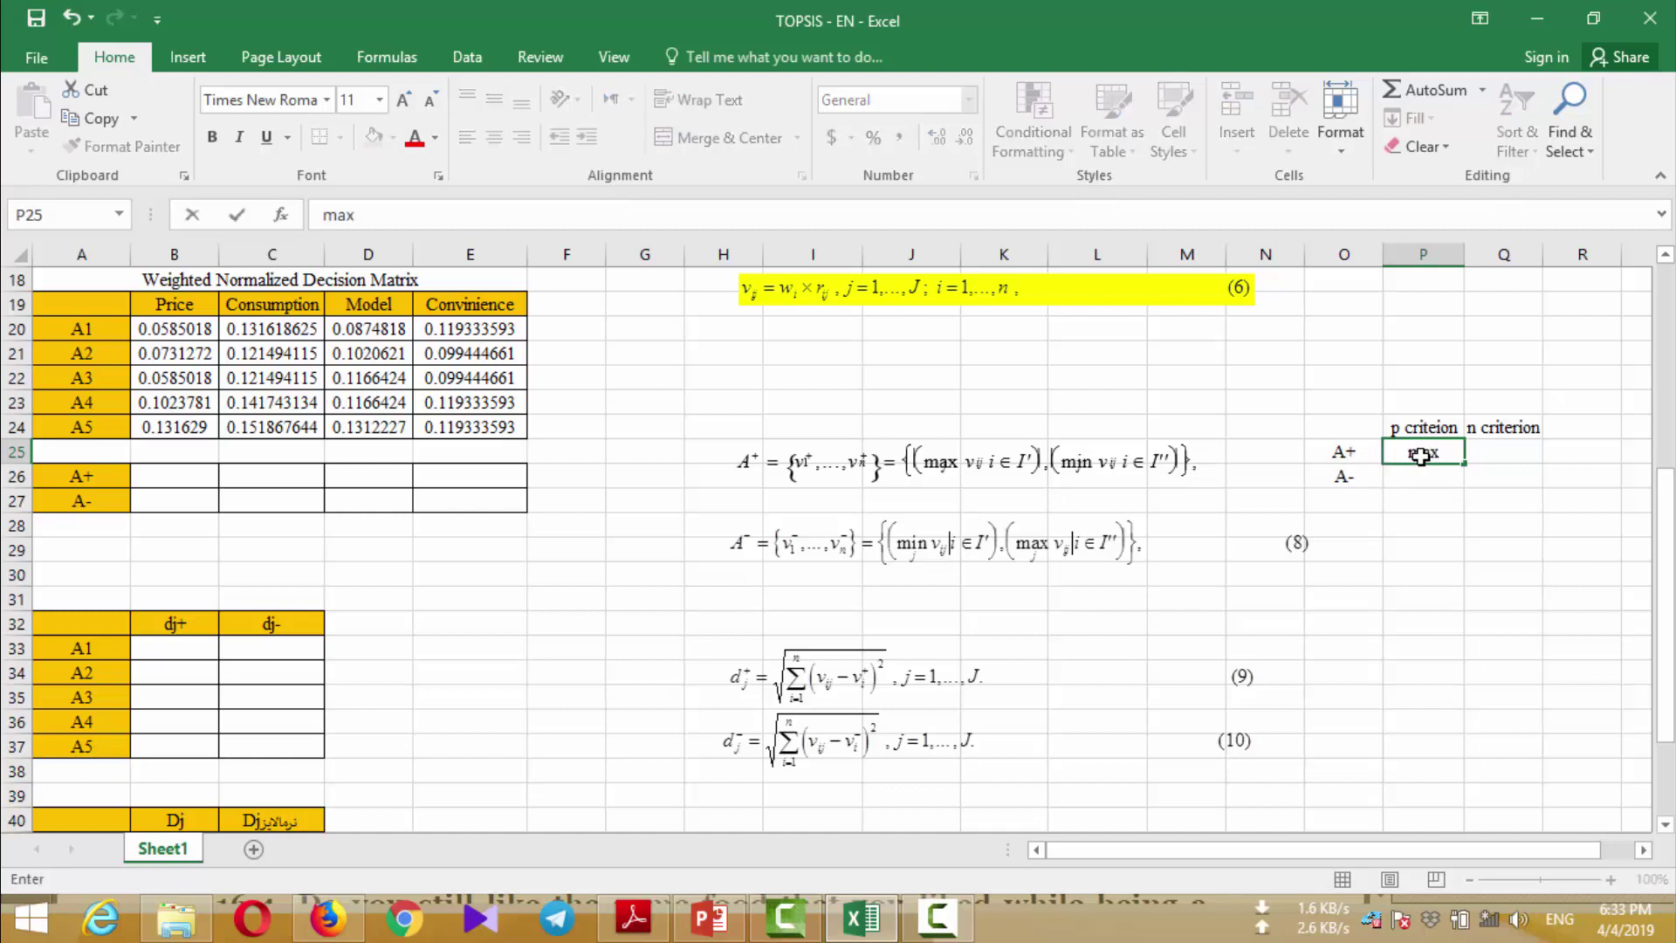
{"action": "key", "text": "Return"}
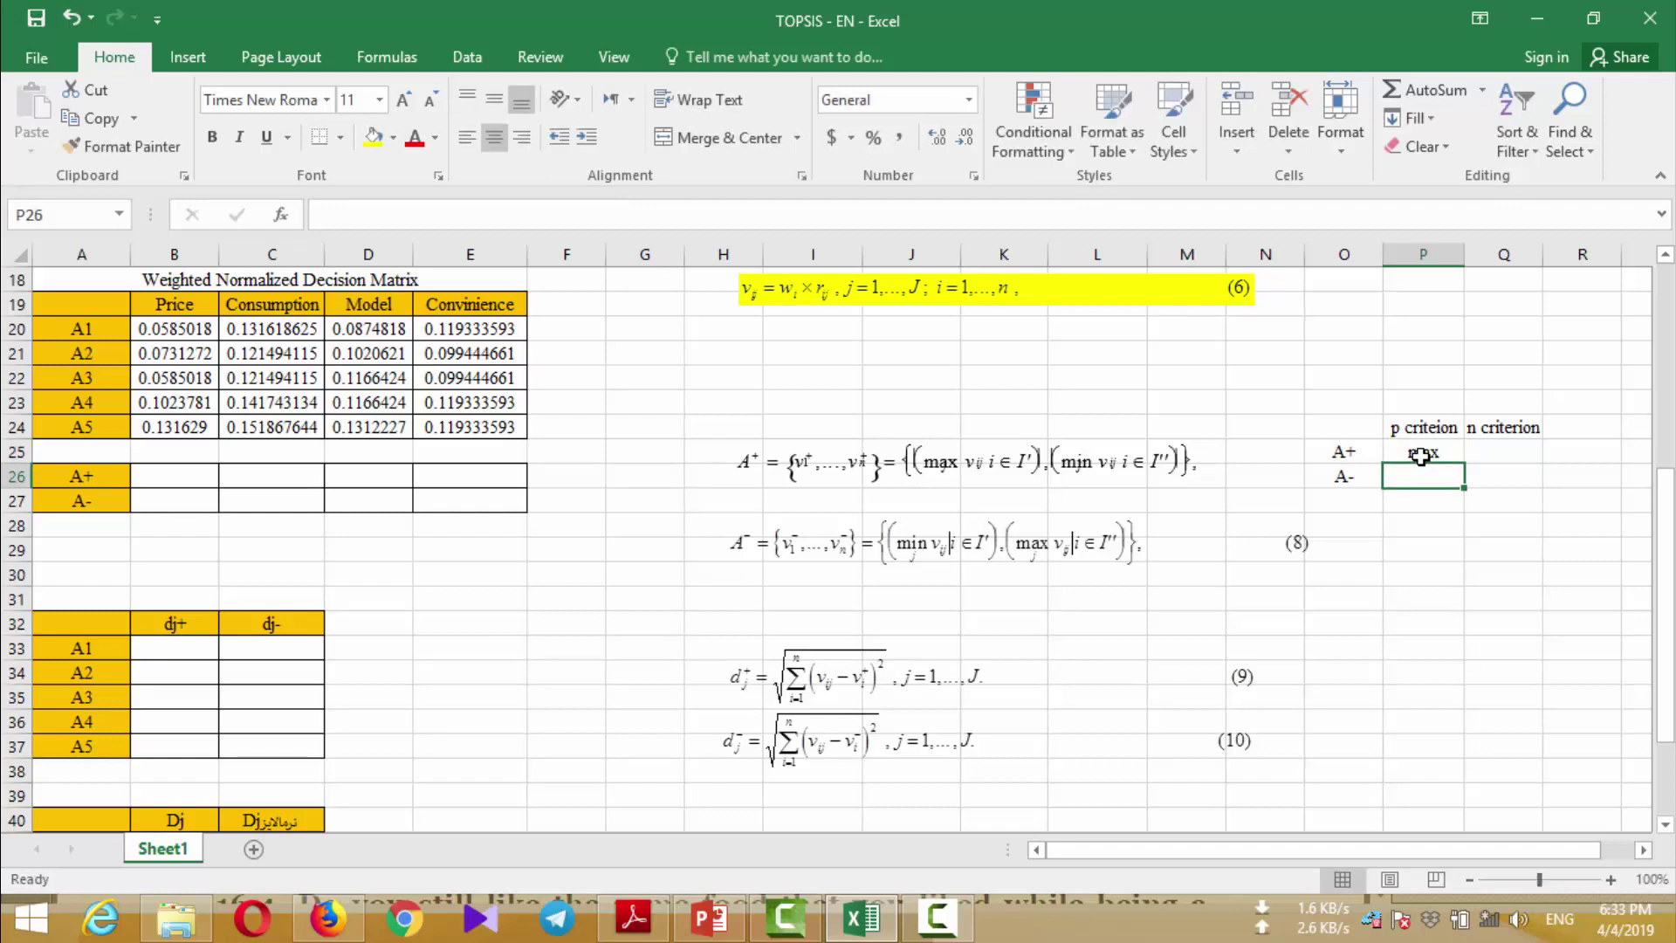
{"action": "type", "text": "min"}
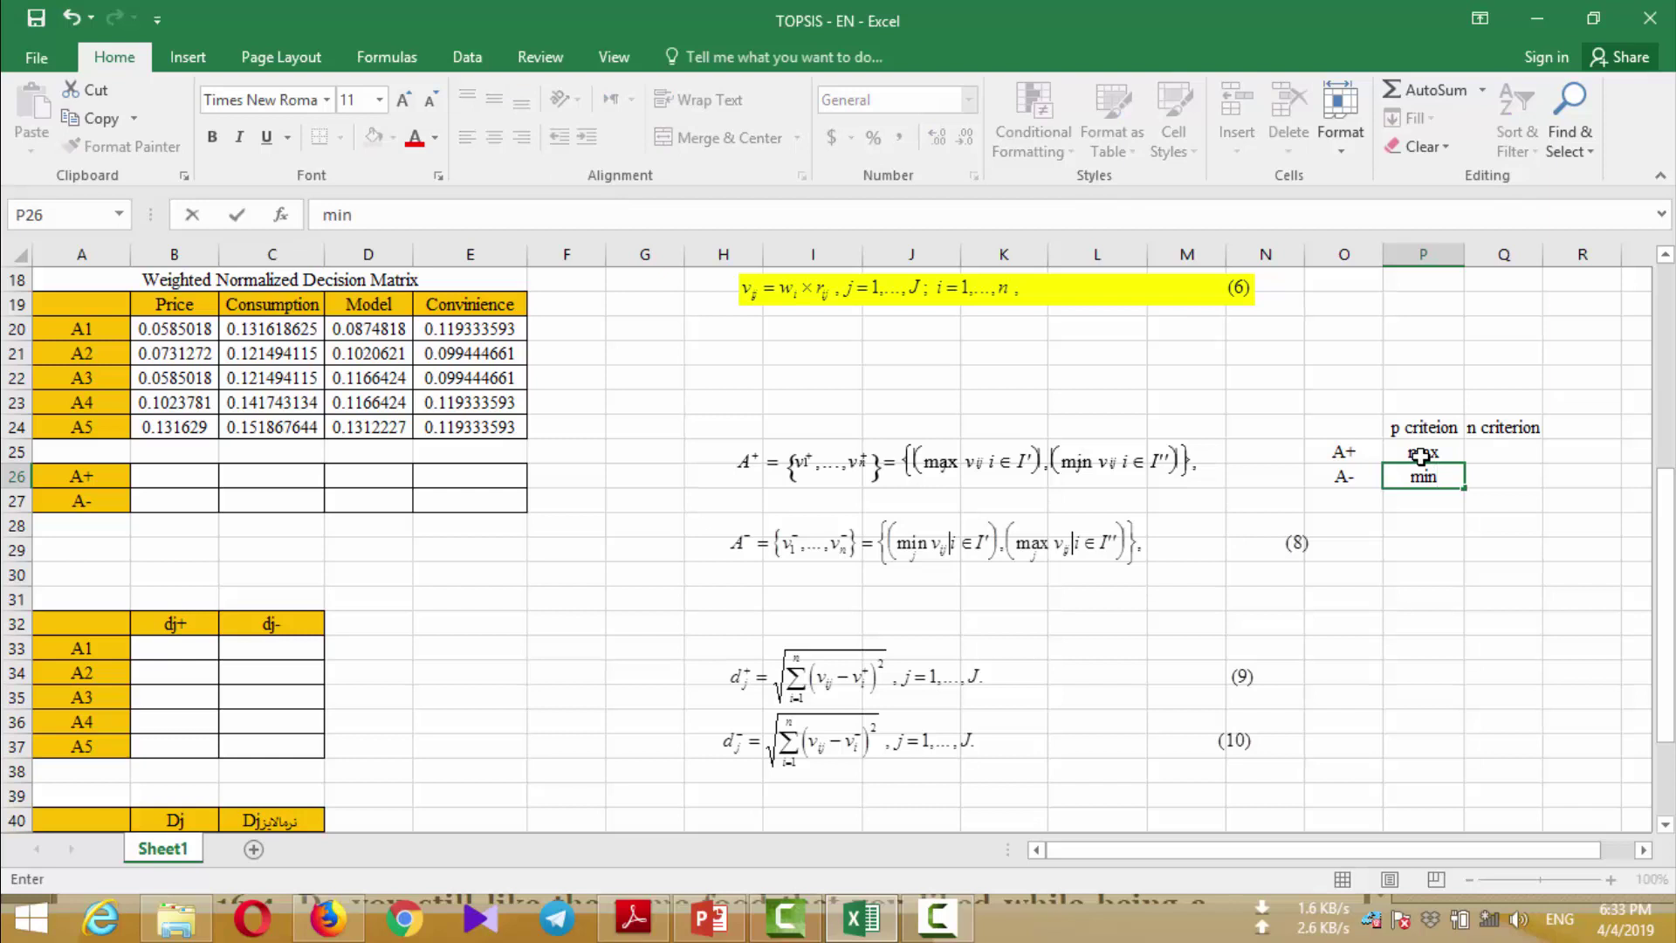
{"action": "key", "text": "Tab"}
Fill the n criterion column with min for A+ in Q25 and max for A- in Q26
{"action": "key", "text": "Up"}
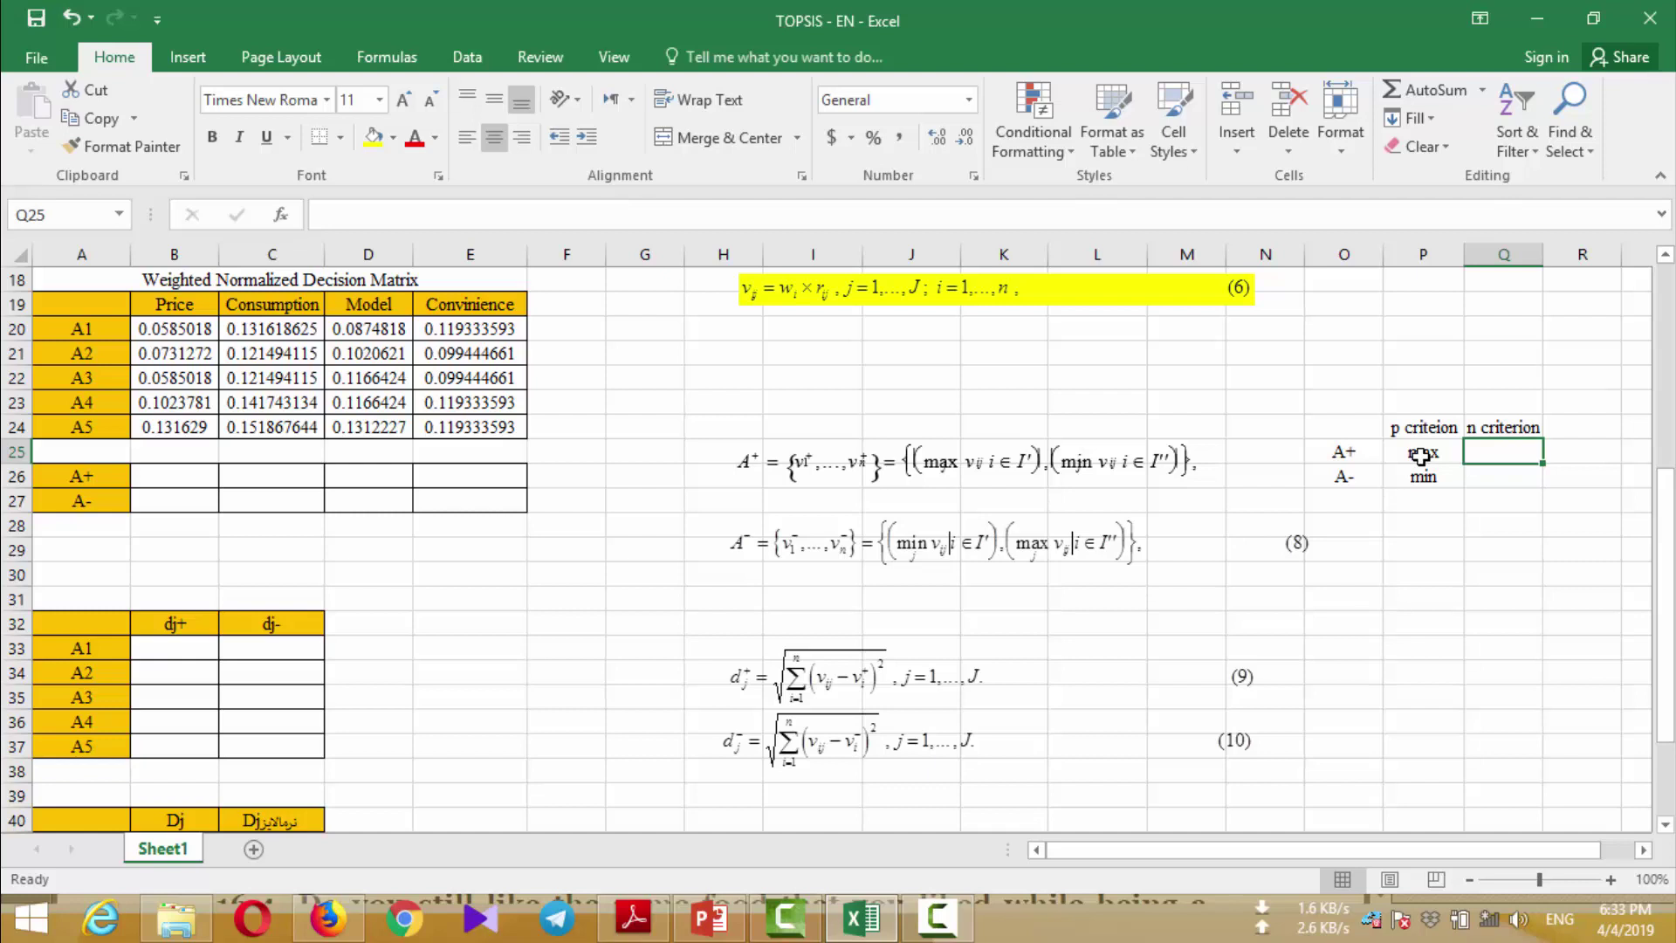
{"action": "type", "text": "min"}
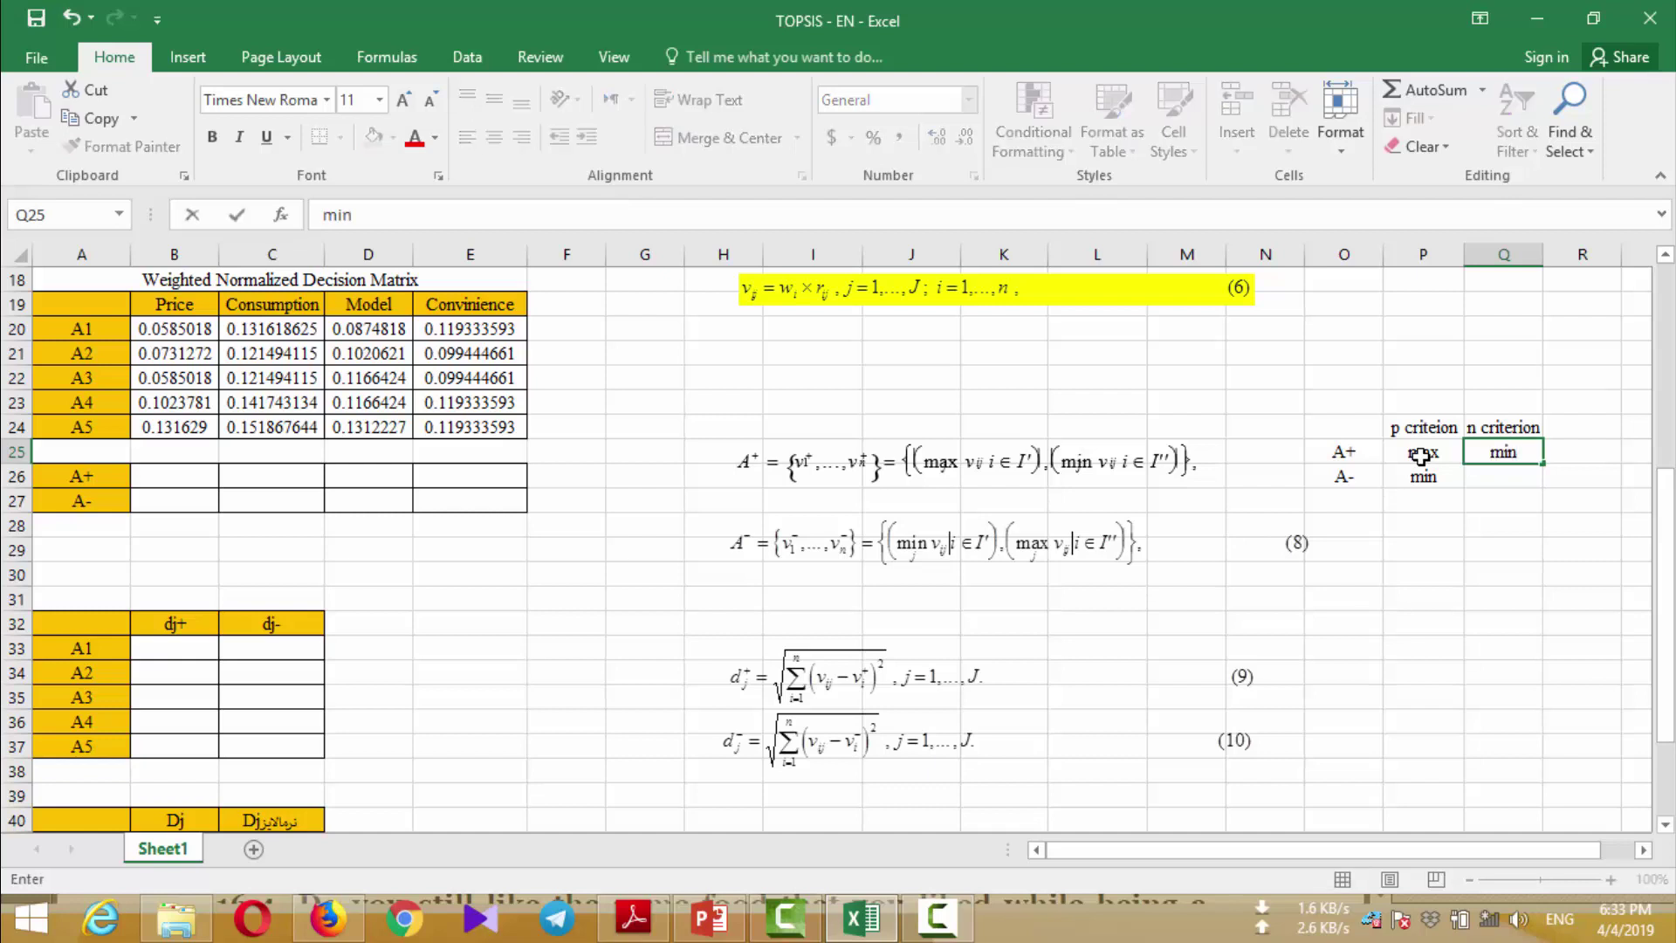
{"action": "left_click", "coordinate": [1420, 455]}
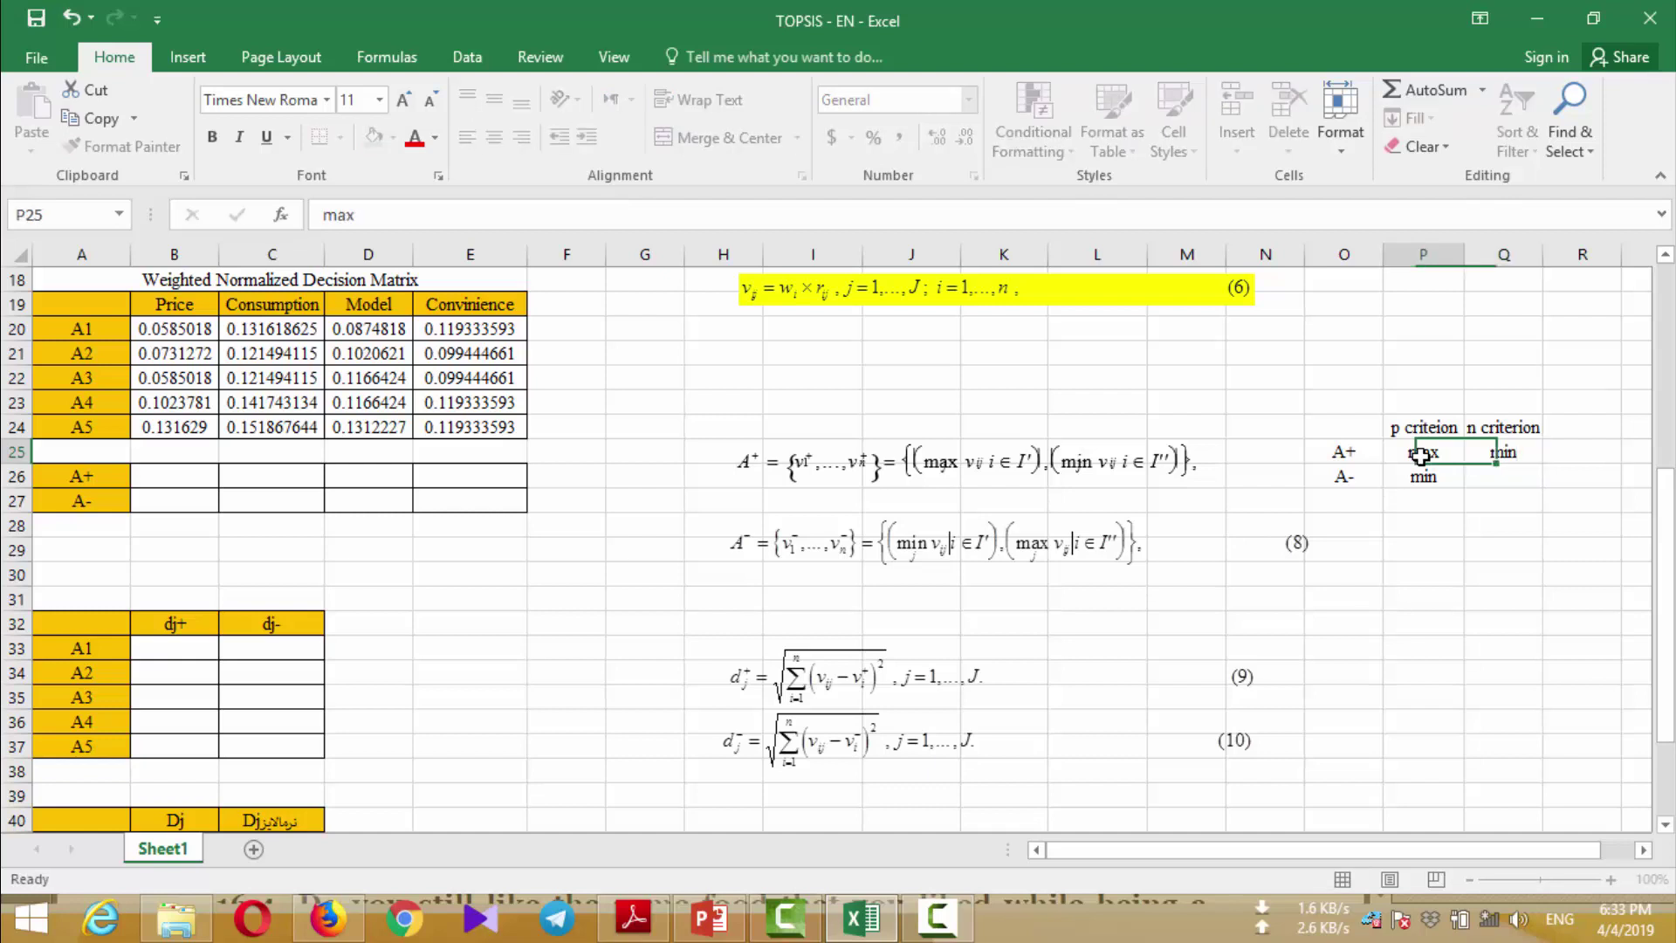
{"action": "key", "text": "Right"}
{"action": "key", "text": "Down"}
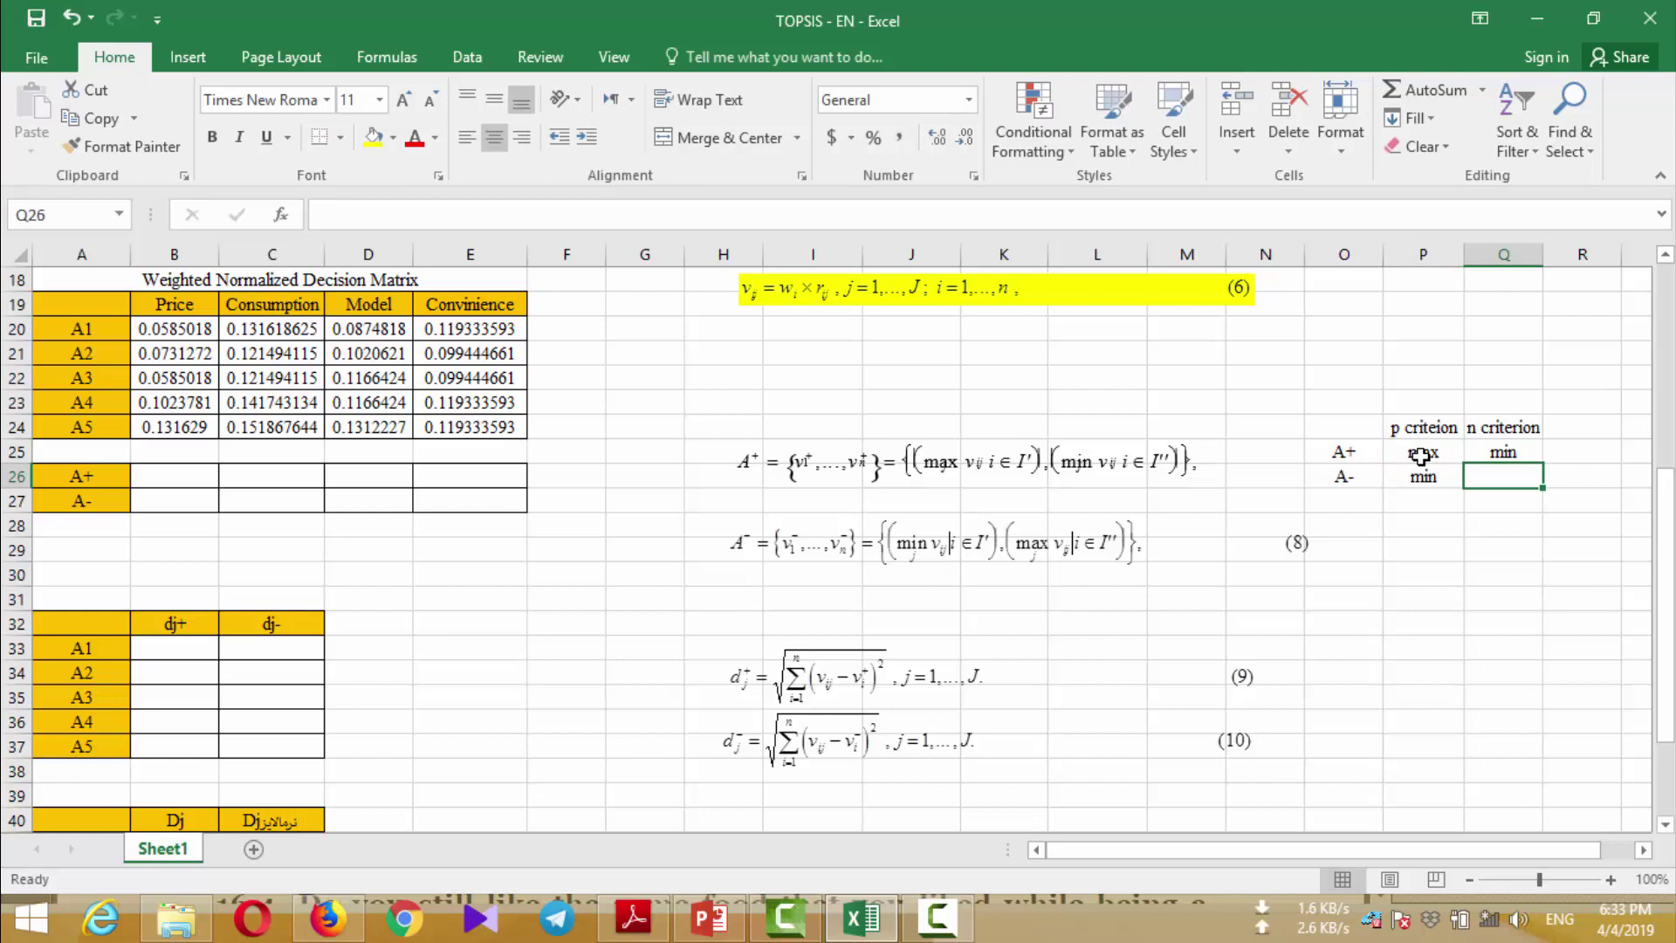
{"action": "type", "text": "max"}
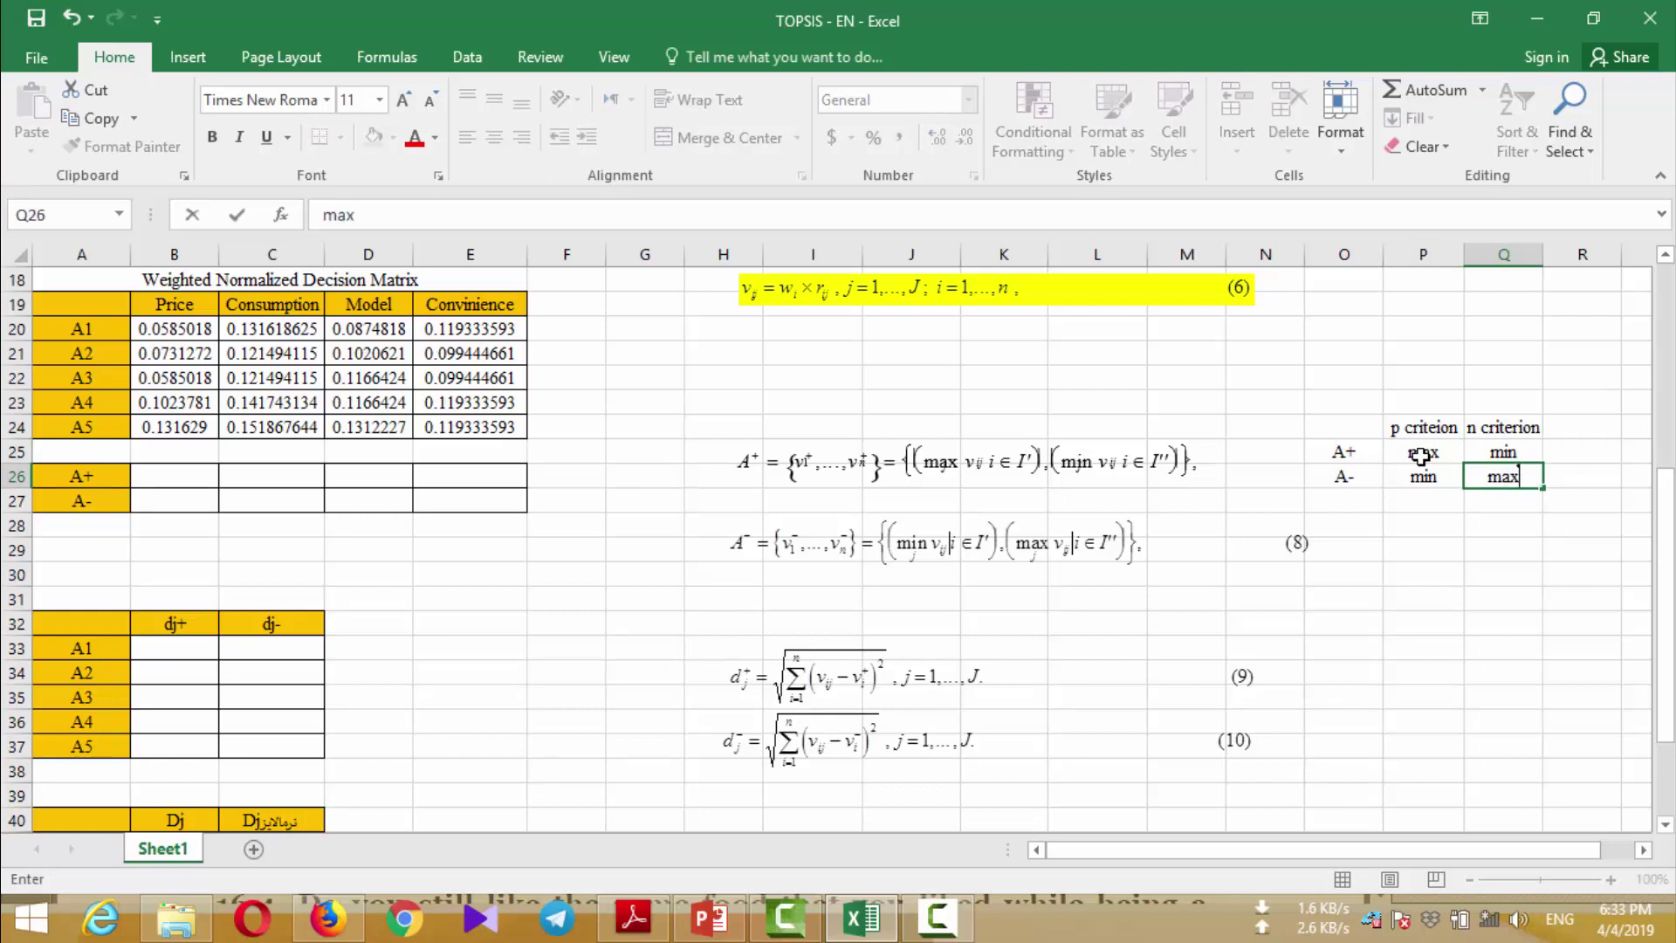
{"action": "left_click", "coordinate": [196, 472]}
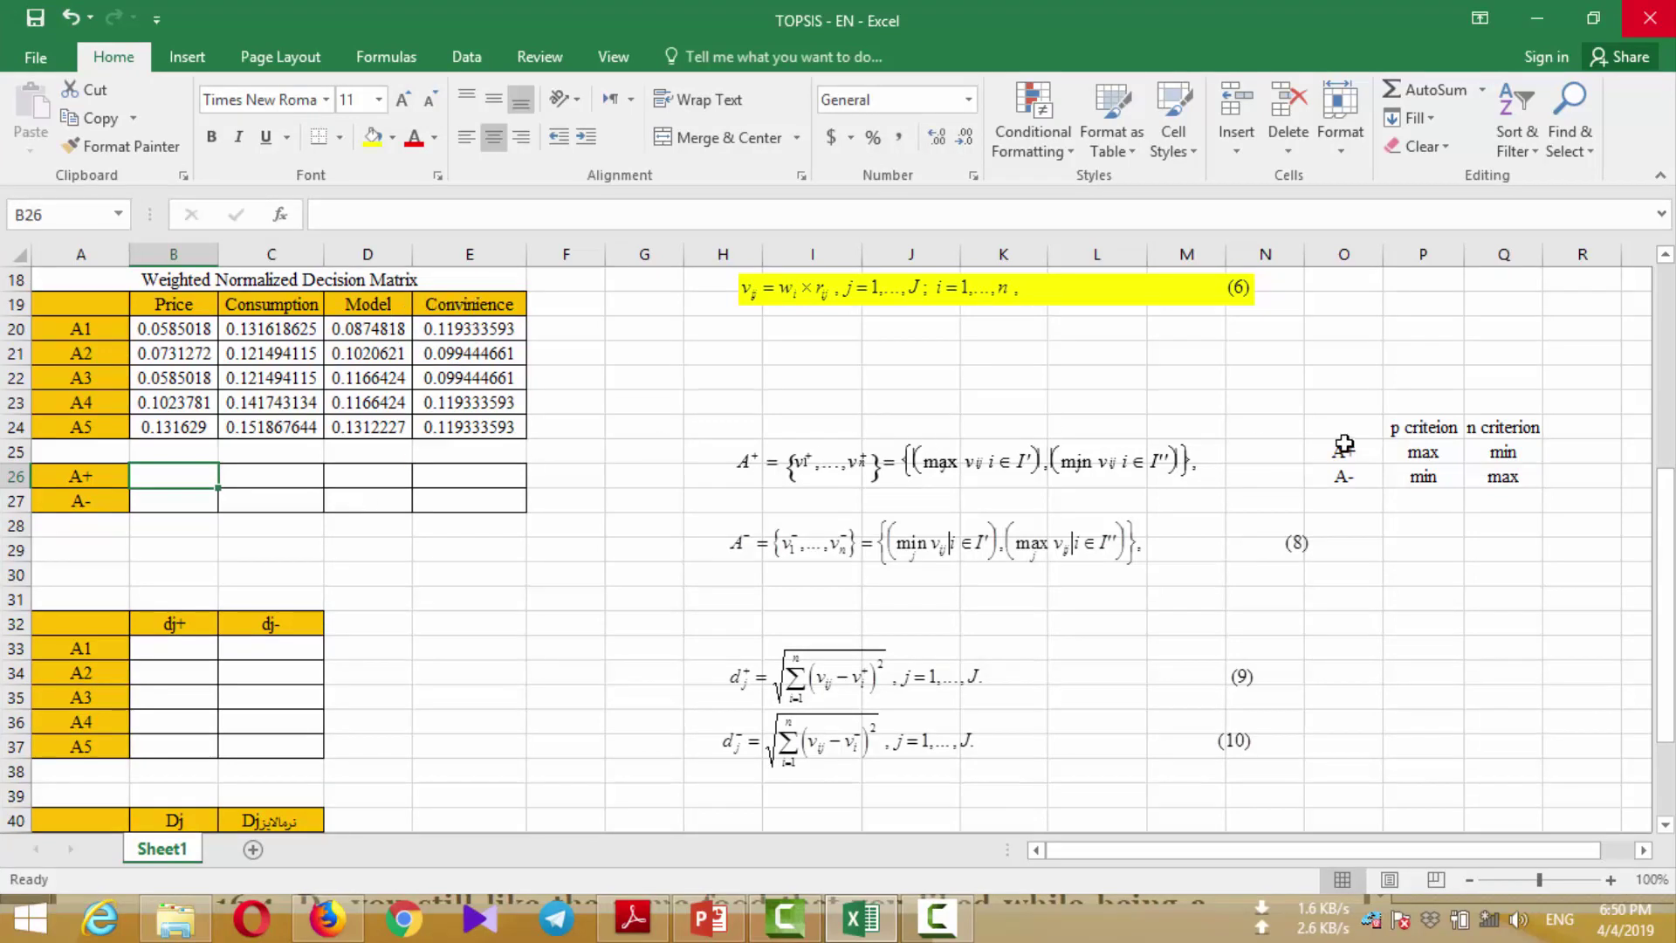
Compute the A+ Price value in B26 with =MIN(B20:B24) and fill the formula across to Consumption in C26
{"action": "left_click_drag", "start_coordinate": [1503, 452], "coordinate": [1423, 480]}
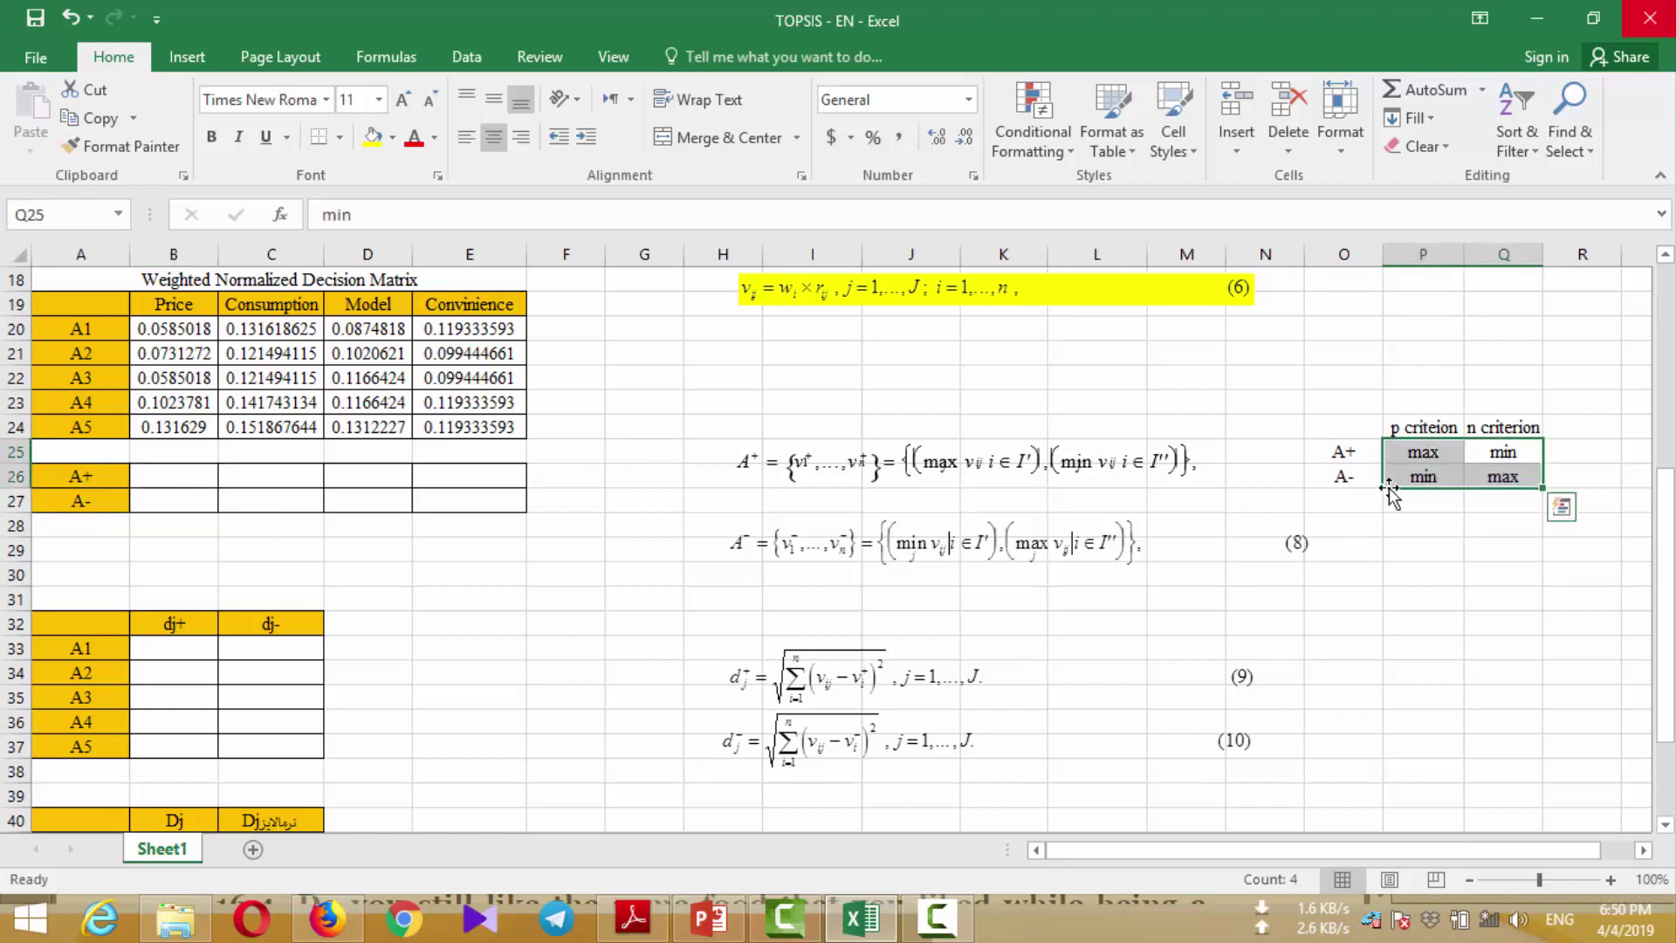
{"action": "left_click", "coordinate": [172, 477]}
{"action": "type", "text": "="}
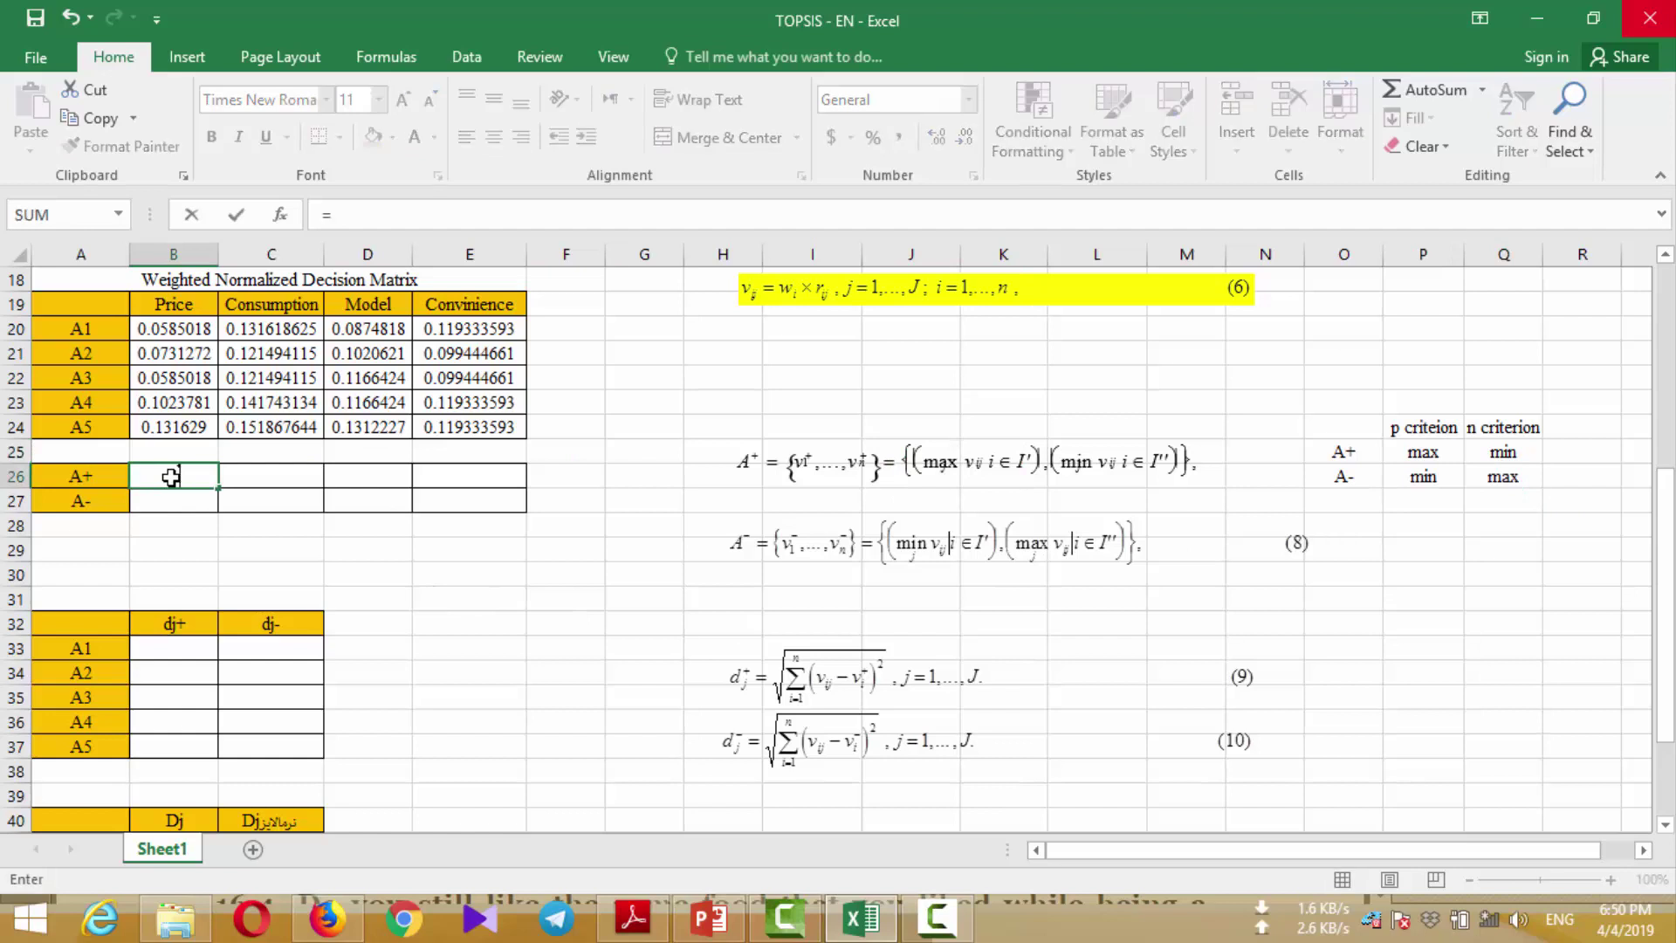
{"action": "type", "text": "min"}
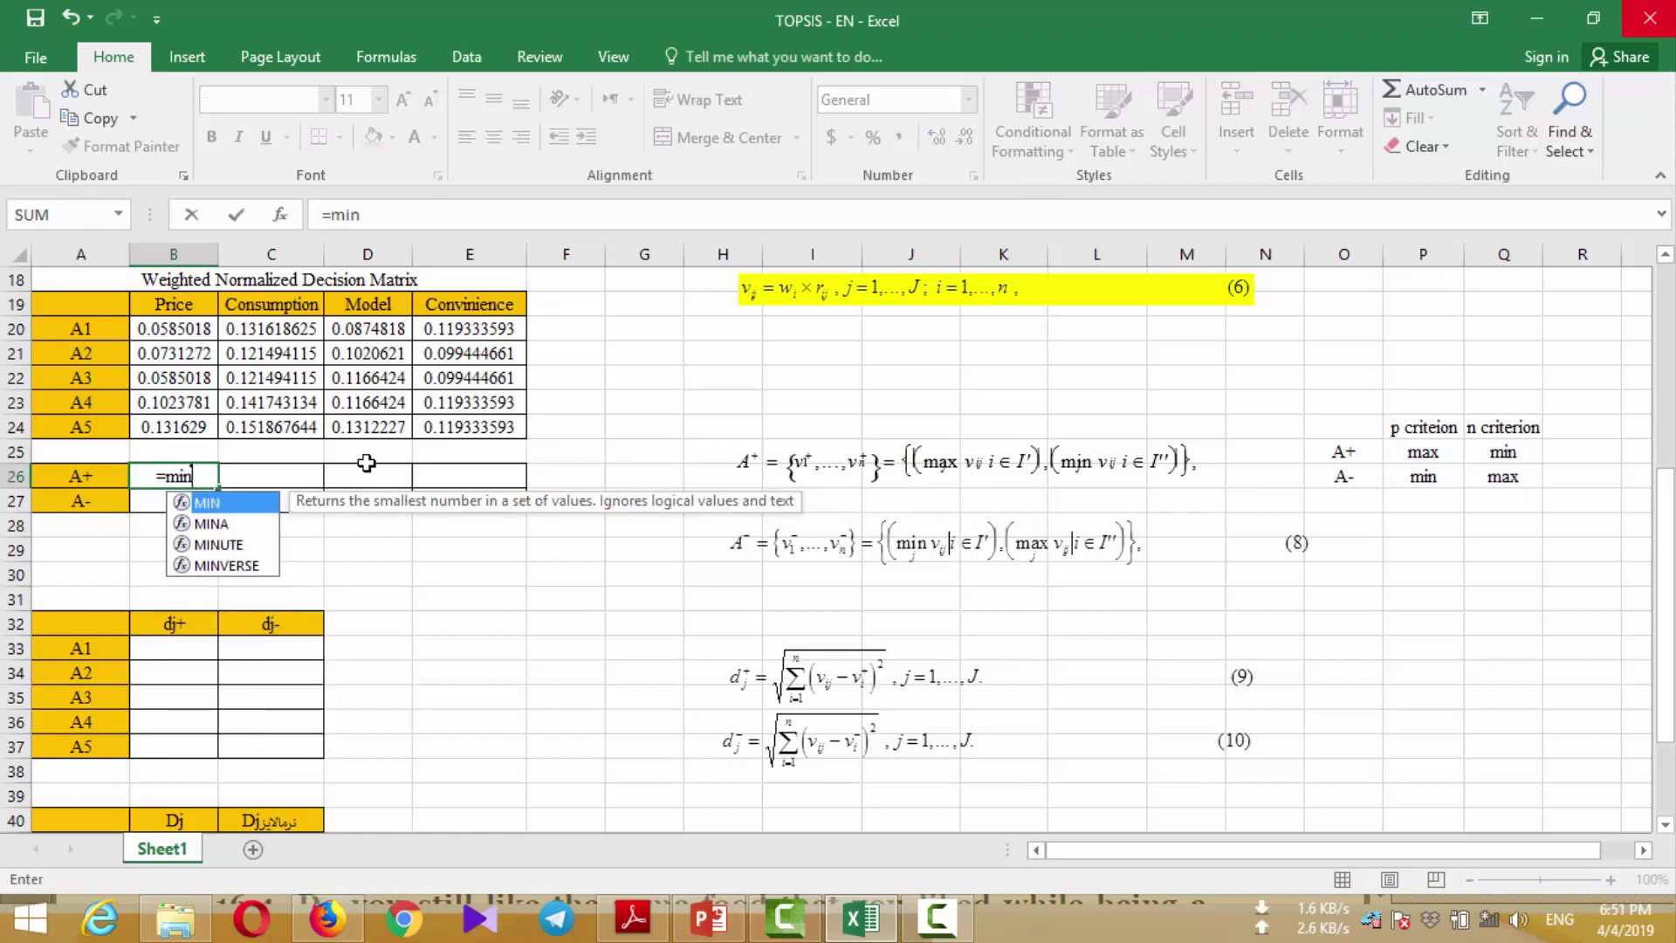
{"action": "key", "text": "Tab"}
{"action": "left_click_drag", "start_coordinate": [164, 329], "coordinate": [175, 427]}
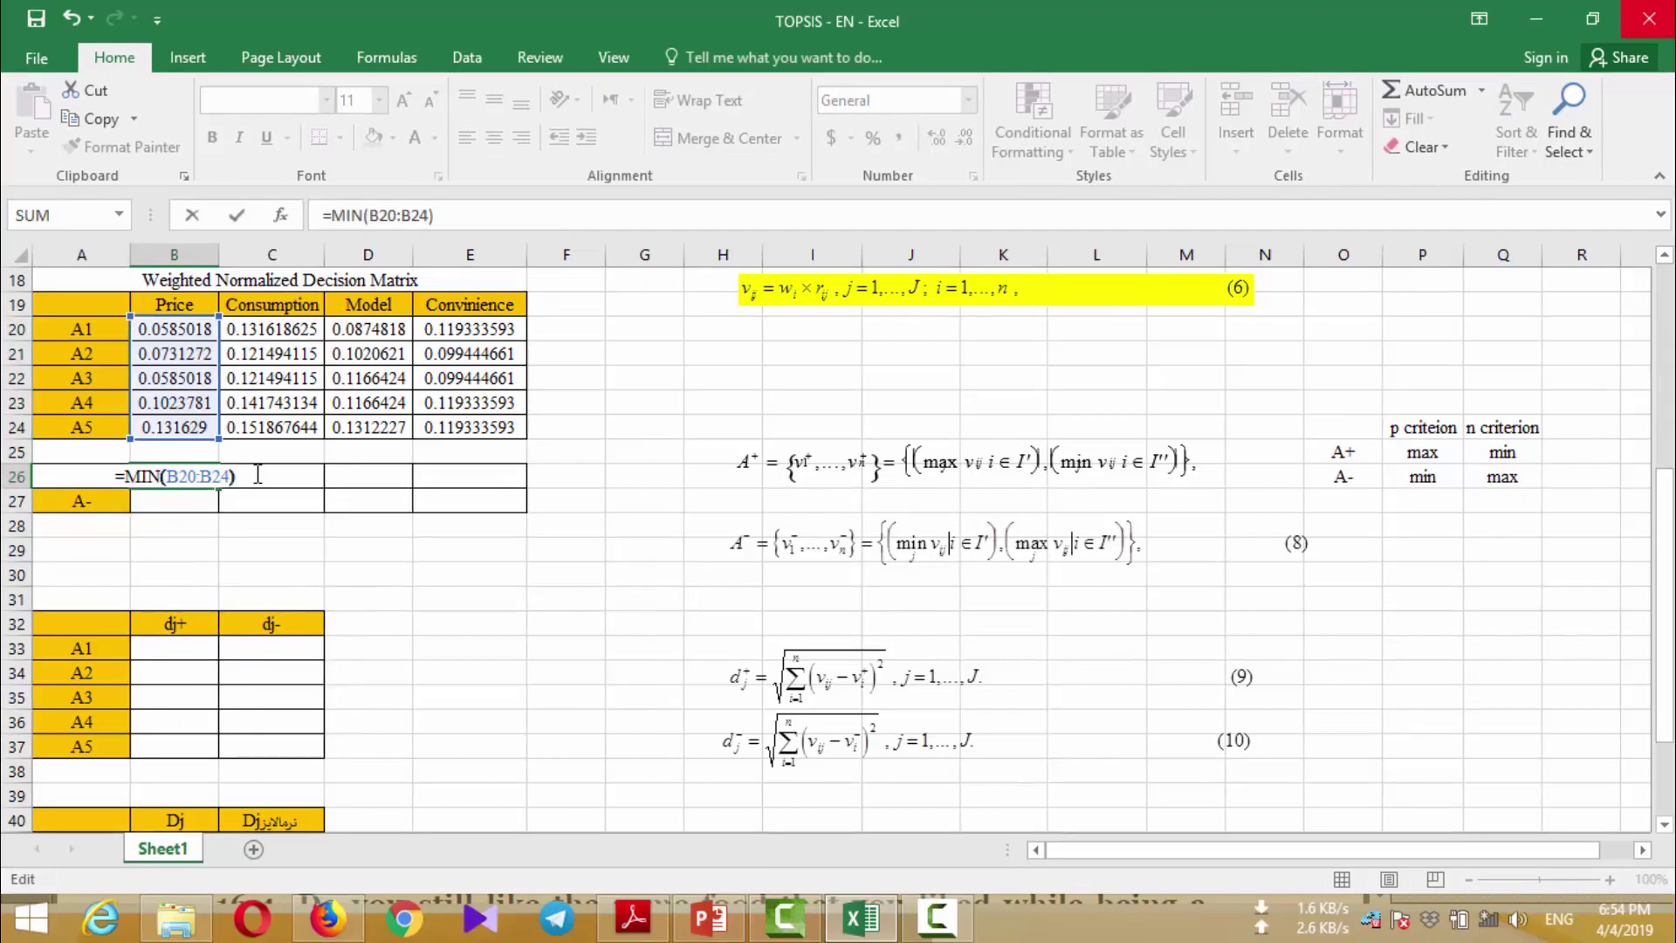
{"action": "key", "text": "Return"}
{"action": "left_click", "coordinate": [194, 477]}
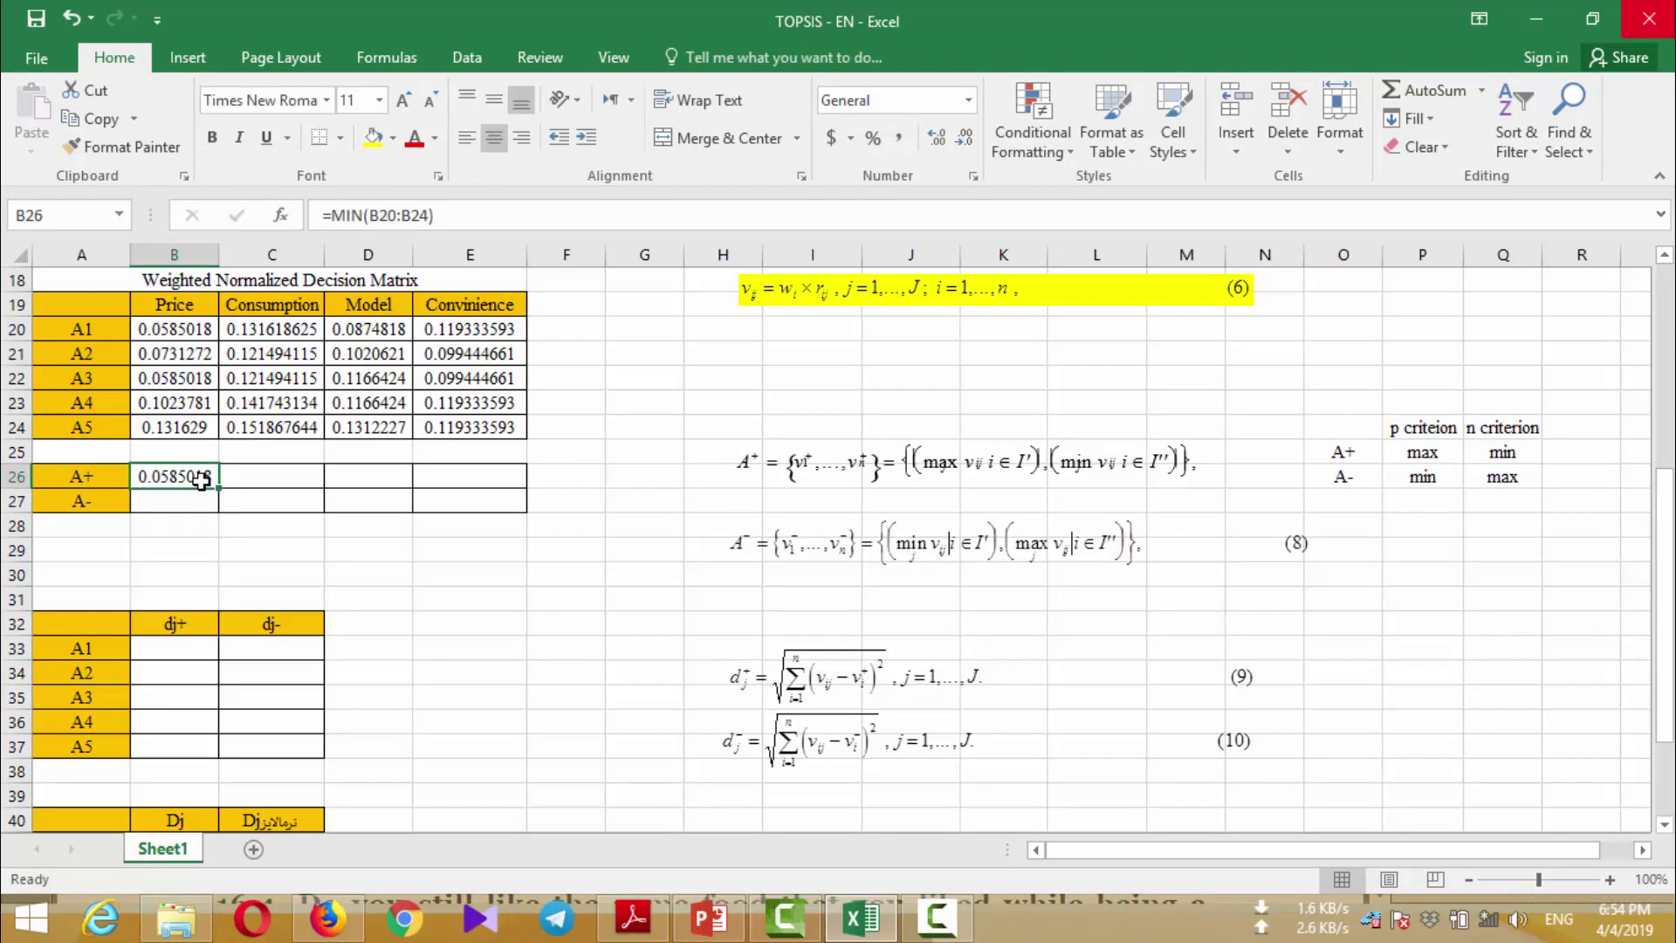
{"action": "left_click_drag", "start_coordinate": [220, 487], "coordinate": [299, 486]}
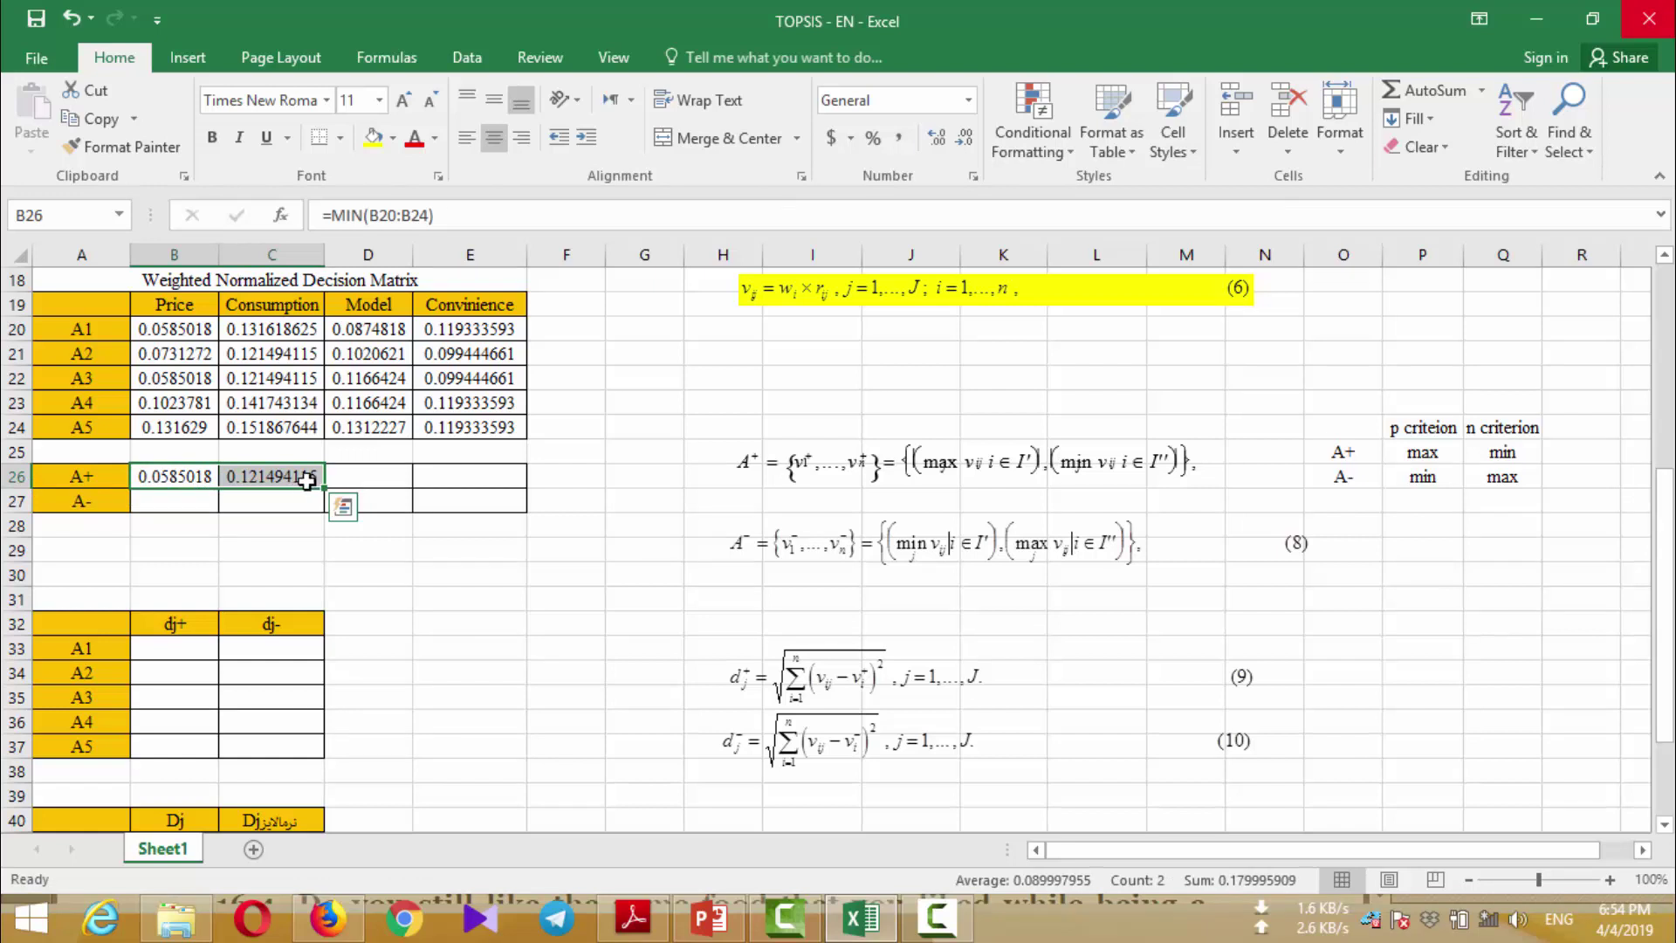
Compute the A- Price value in B27 with =MAX(B20:B24) and fill the formula across to Consumption in C27
{"action": "left_click", "coordinate": [175, 510]}
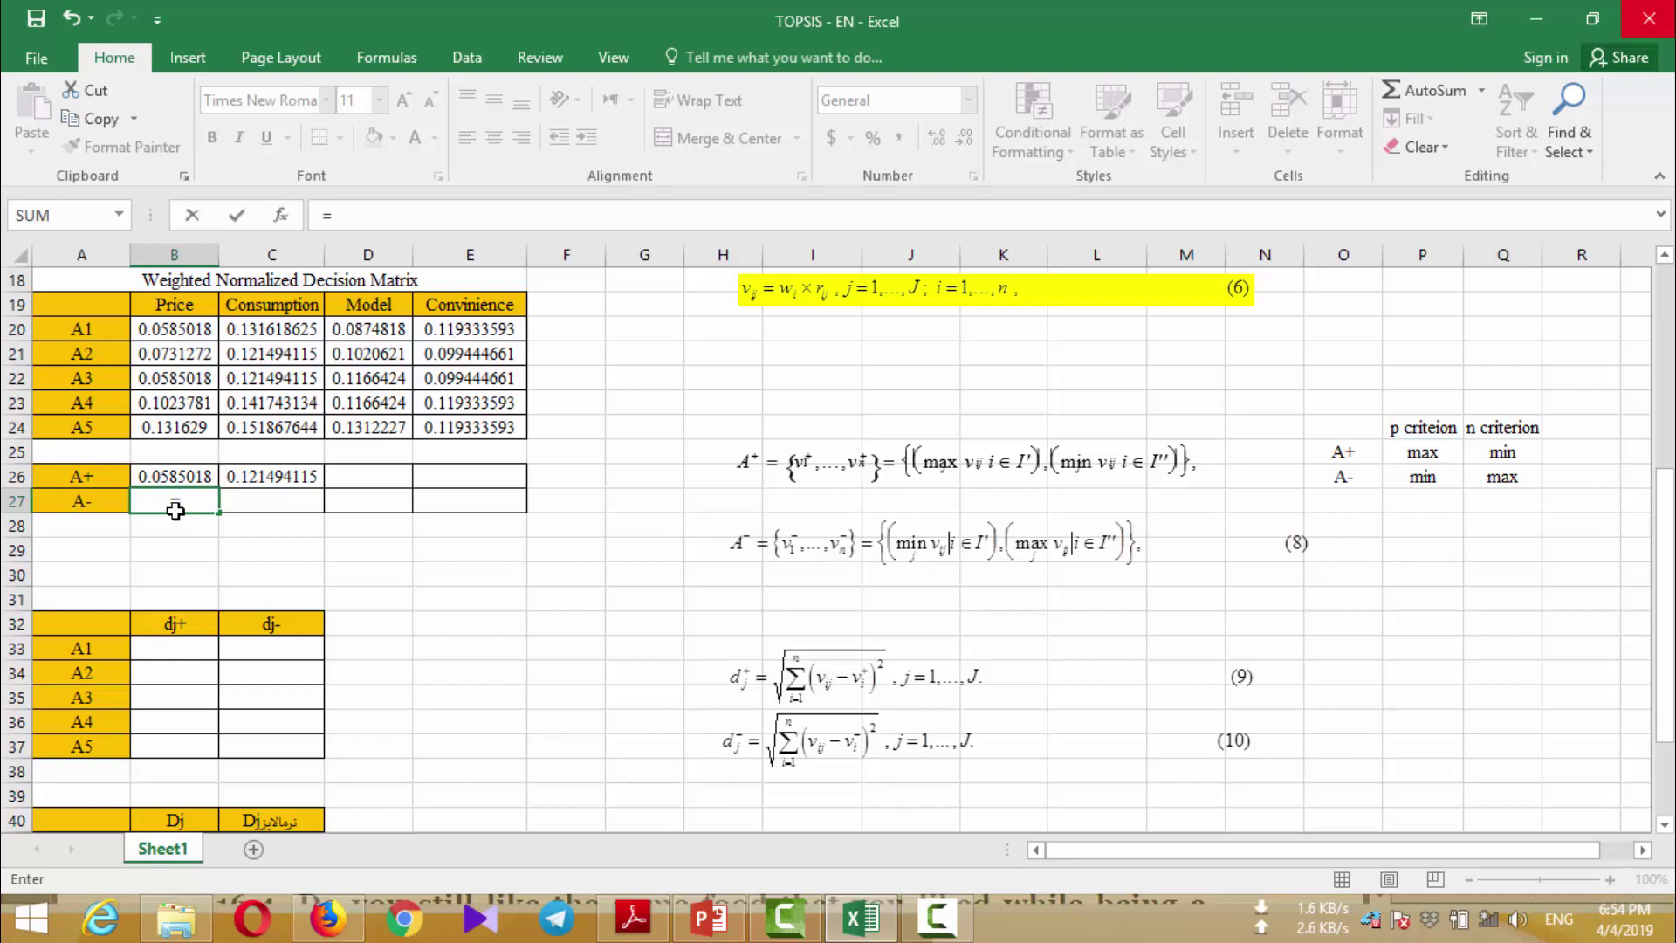
{"action": "type", "text": "=min"}
{"action": "key", "text": "BackSpace"}
{"action": "key", "text": "BackSpace"}
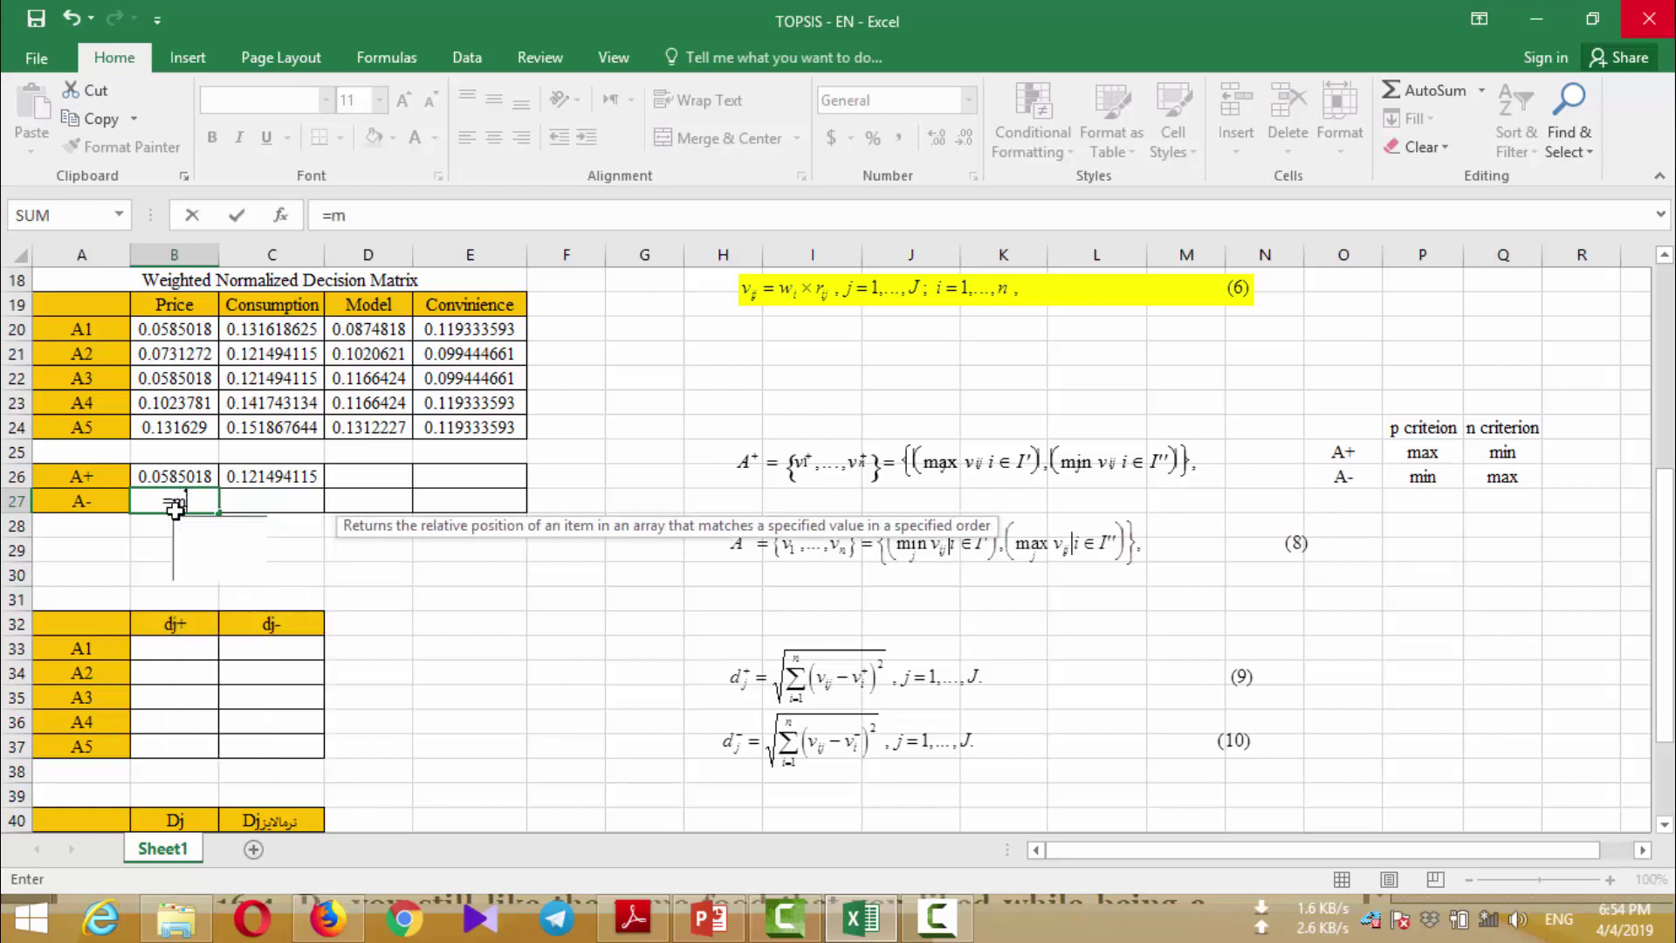
{"action": "type", "text": "ax("}
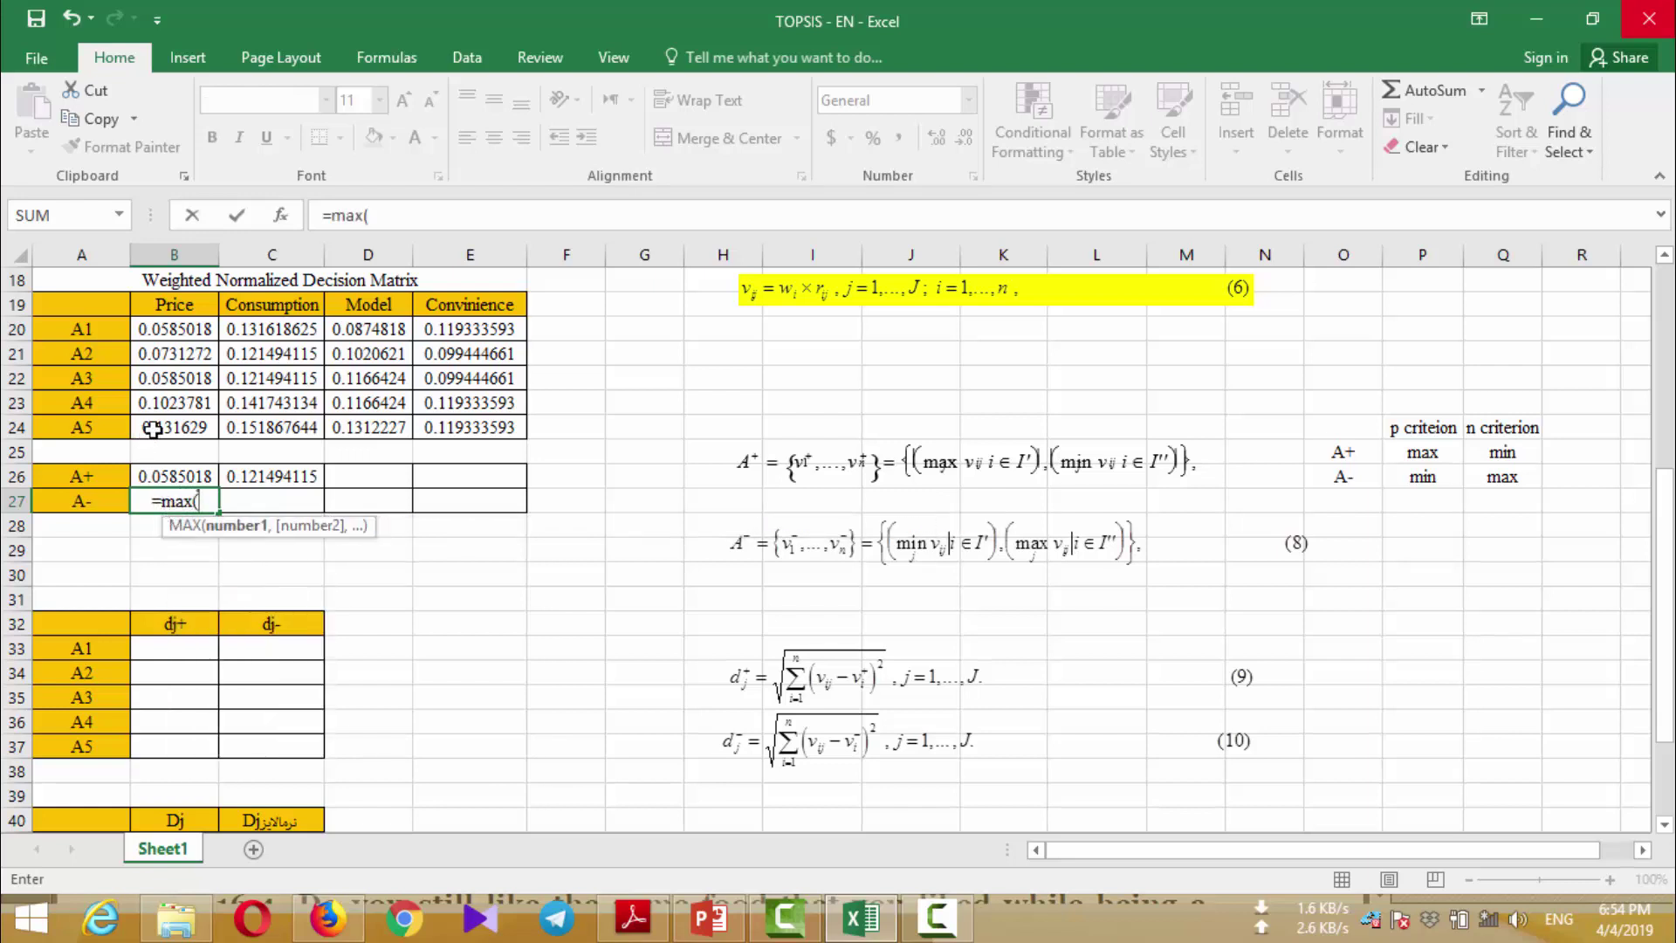
{"action": "left_click_drag", "start_coordinate": [145, 426], "coordinate": [180, 334]}
{"action": "type", "text": ")"}
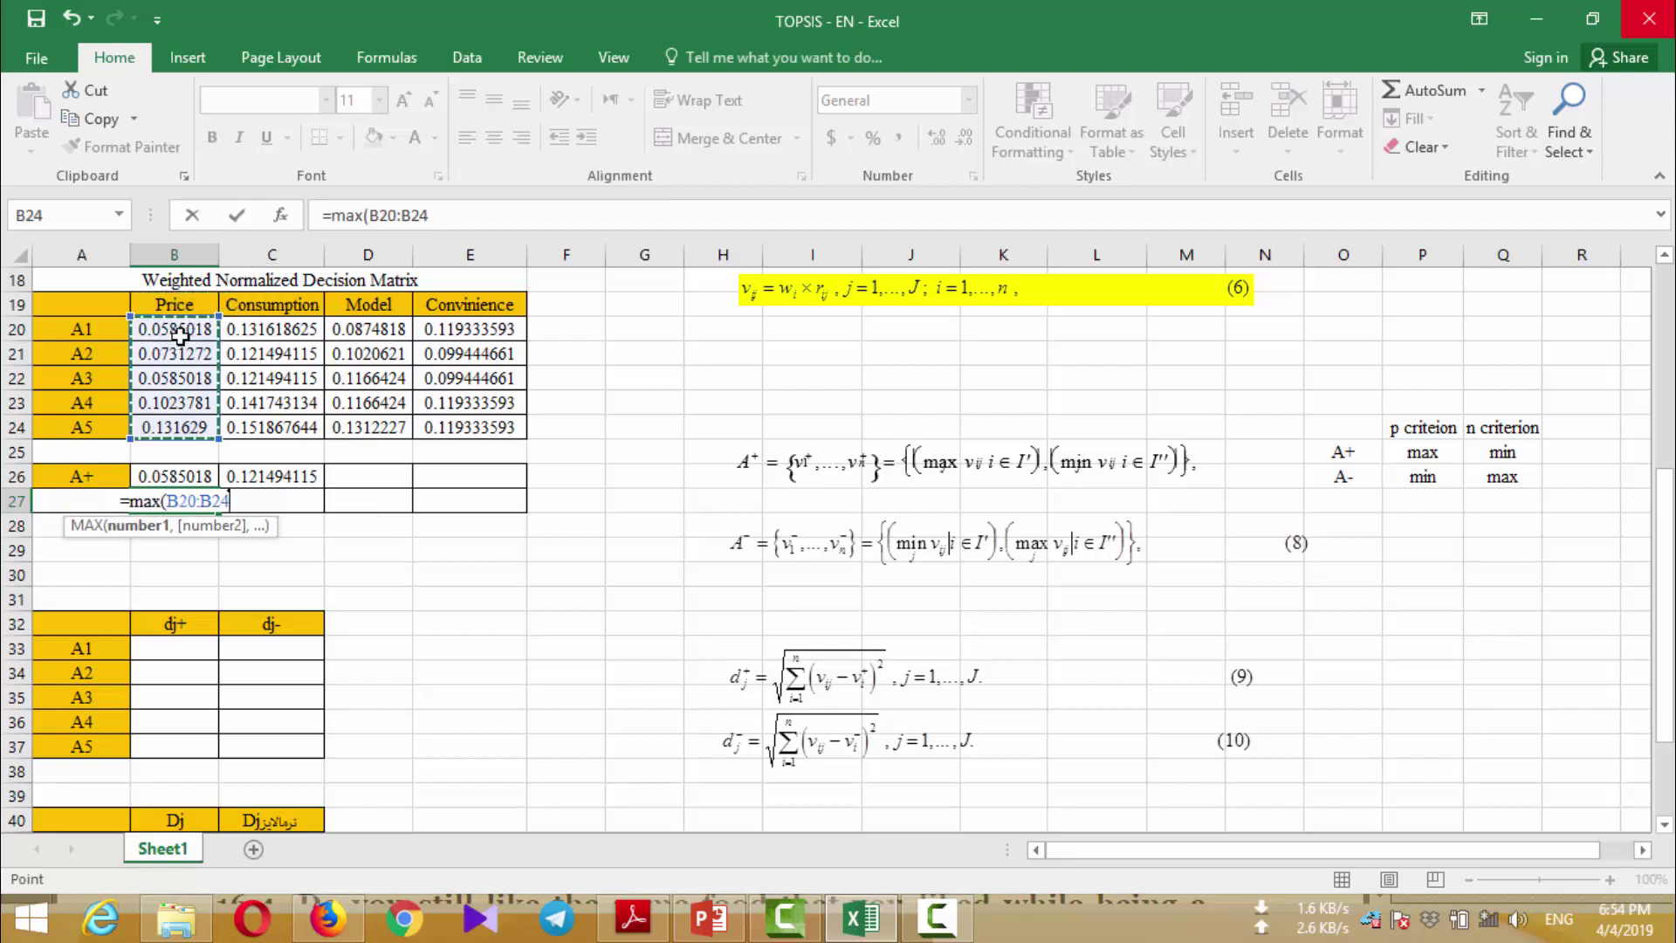
{"action": "key", "text": "Return"}
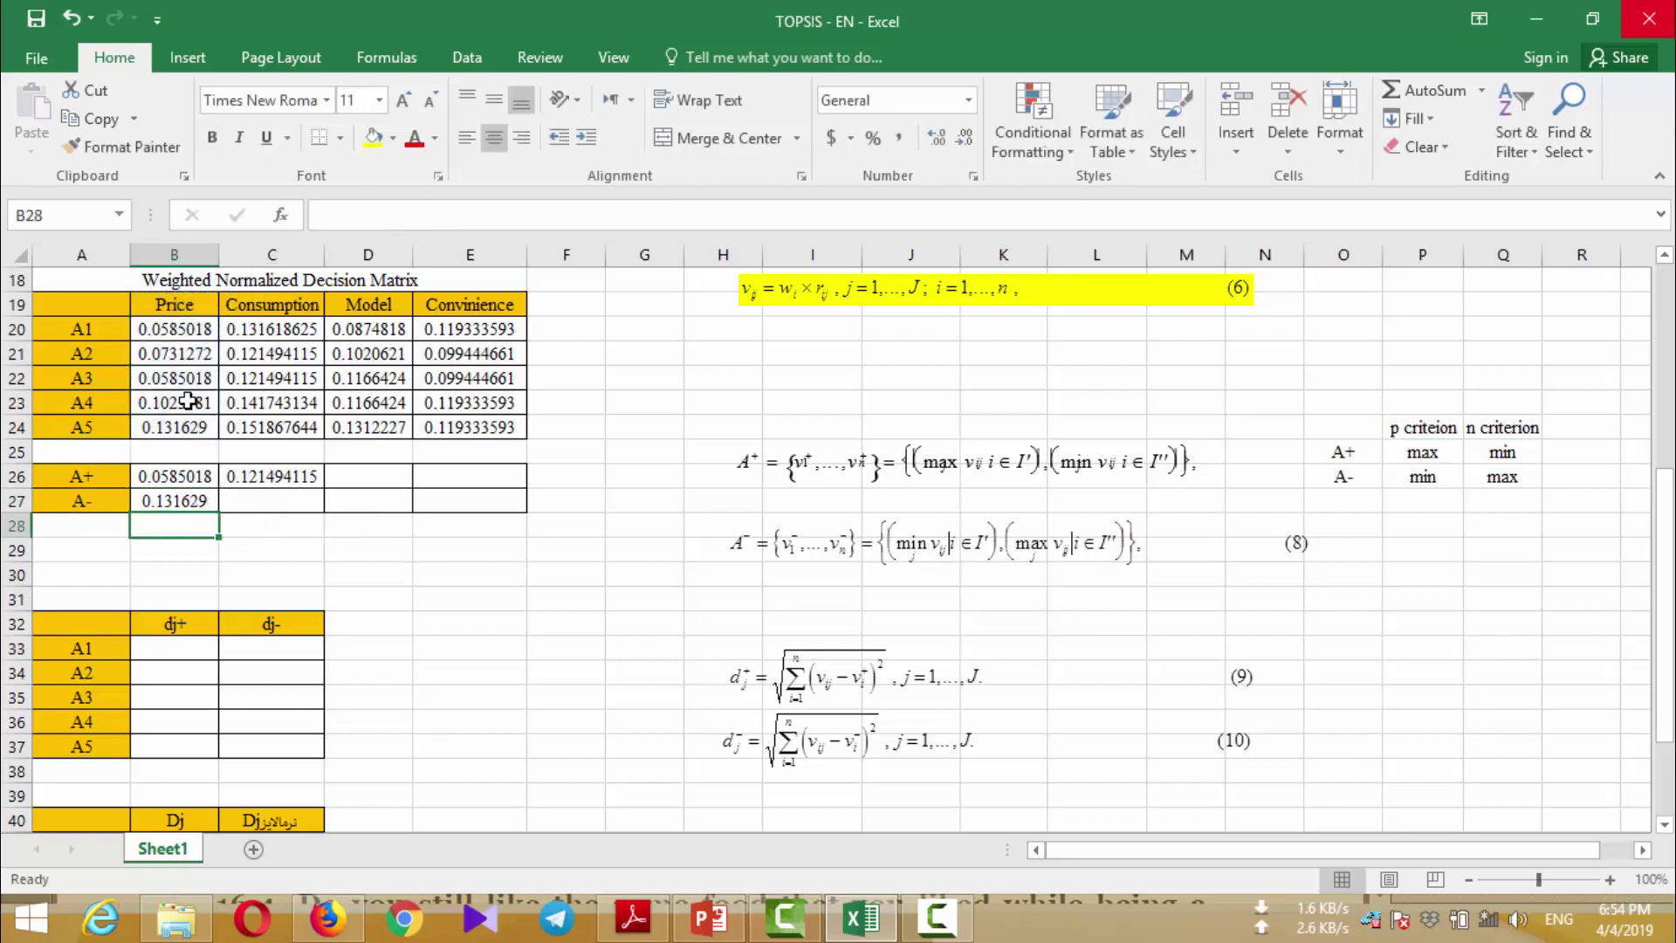
{"action": "left_click", "coordinate": [183, 501]}
{"action": "left_click_drag", "start_coordinate": [218, 513], "coordinate": [299, 514]}
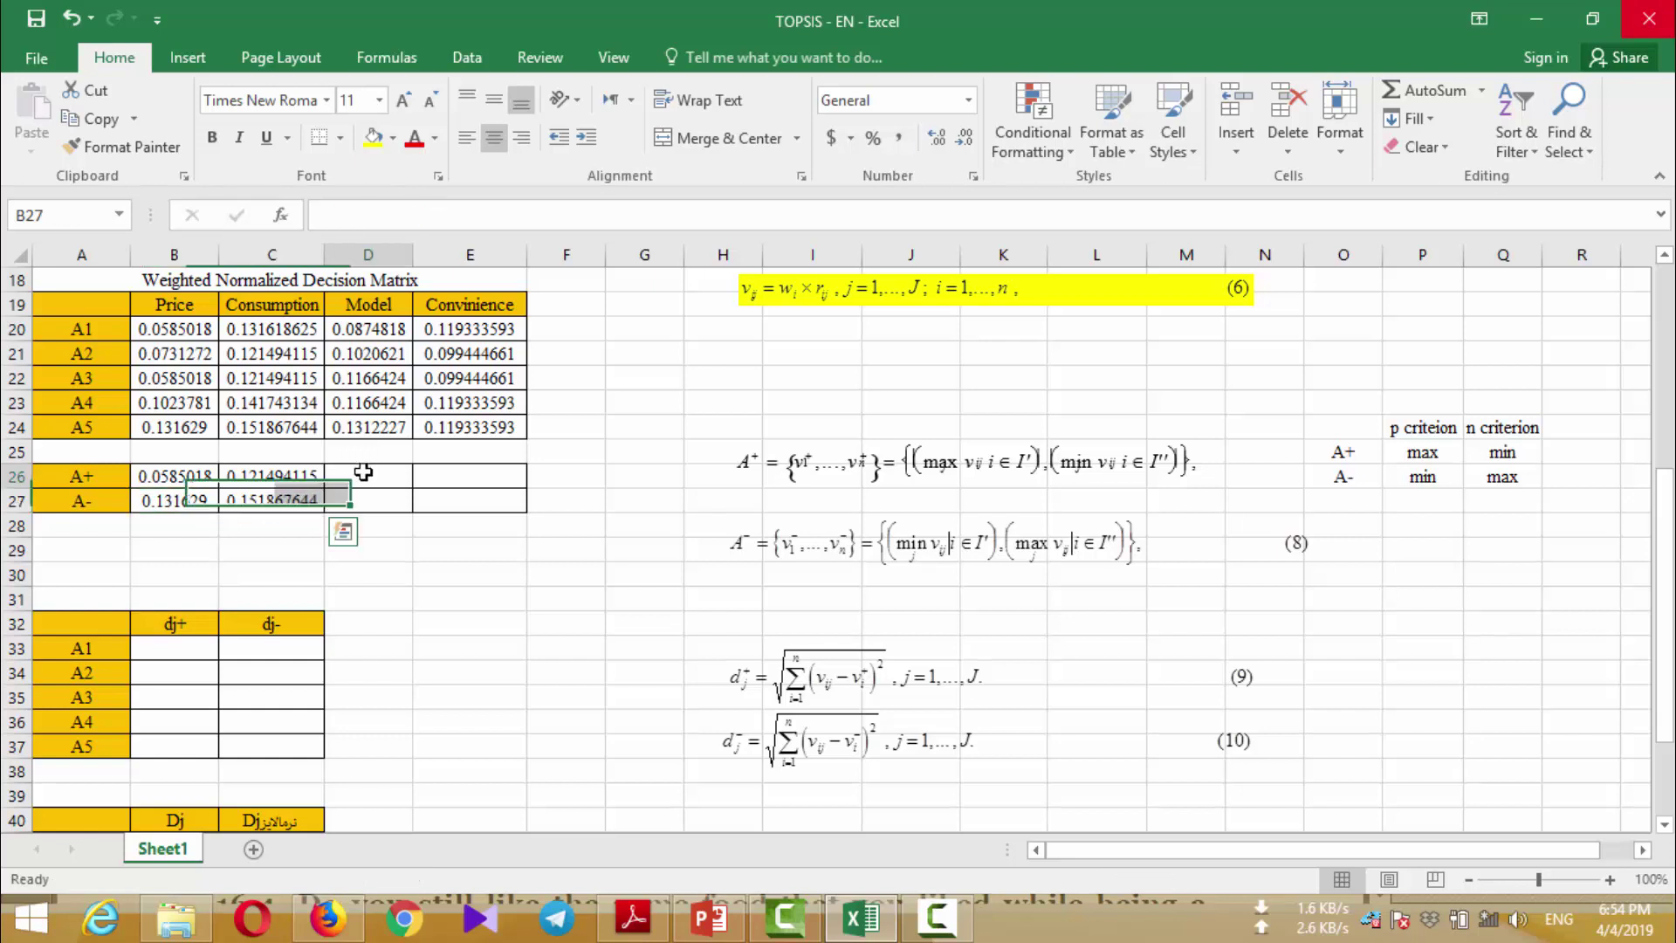
Compute the A+ Model value in D26 with =MAX(D20:D24) and fill the formula across to Convinience in E26
{"action": "left_click", "coordinate": [363, 472]}
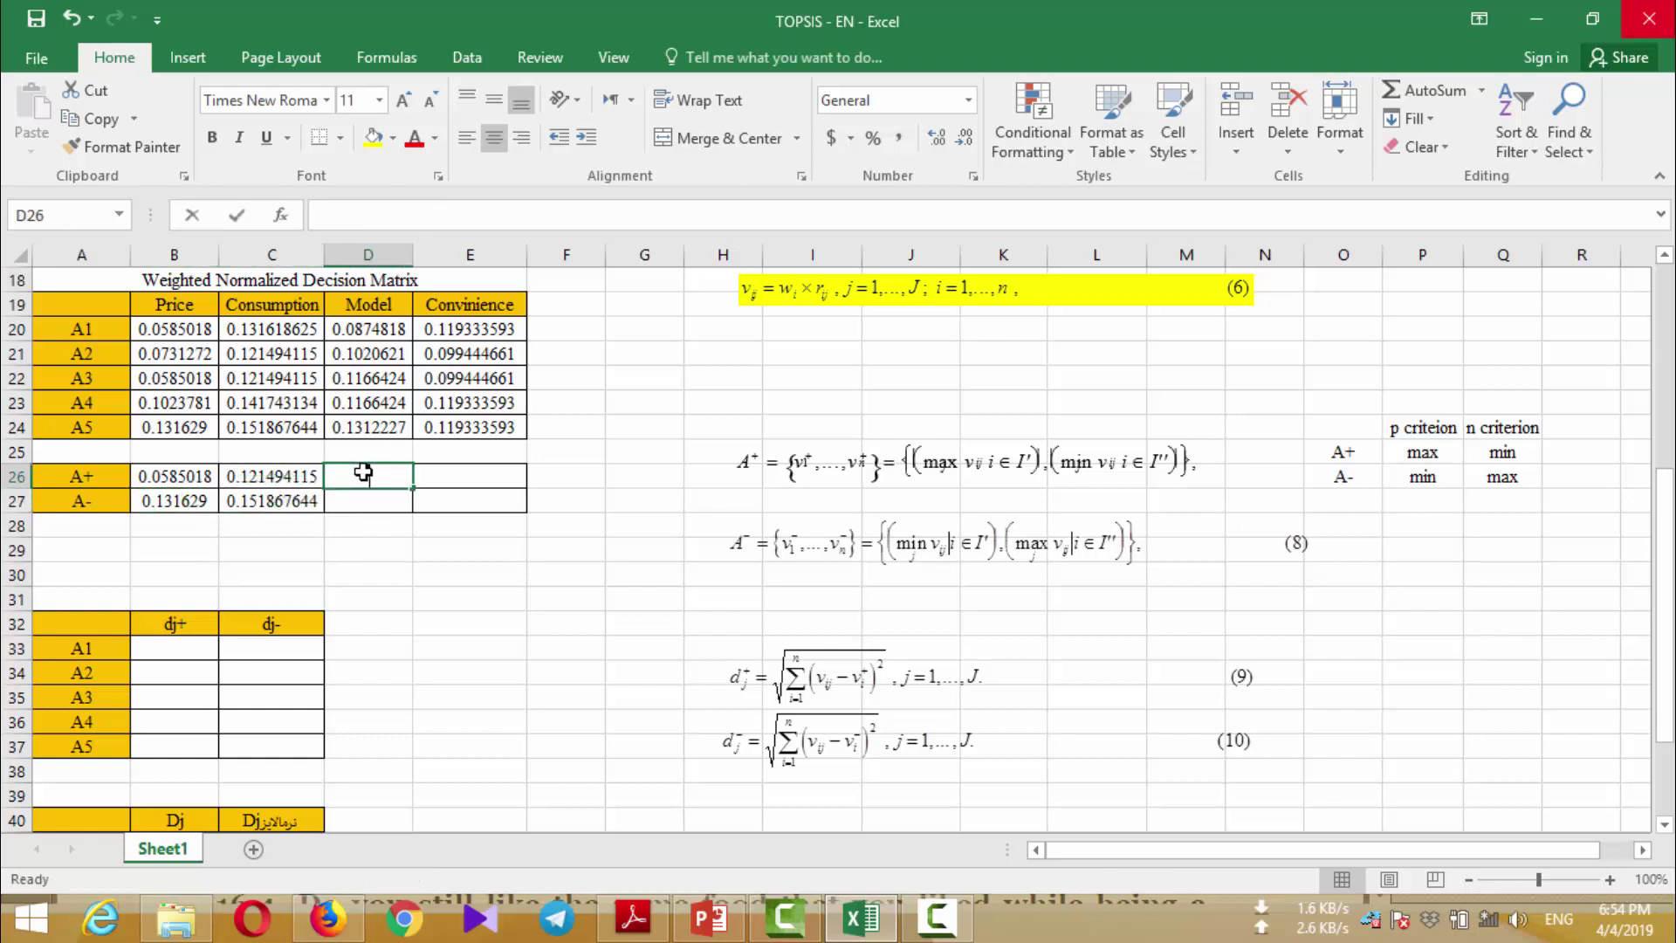
{"action": "type", "text": "="}
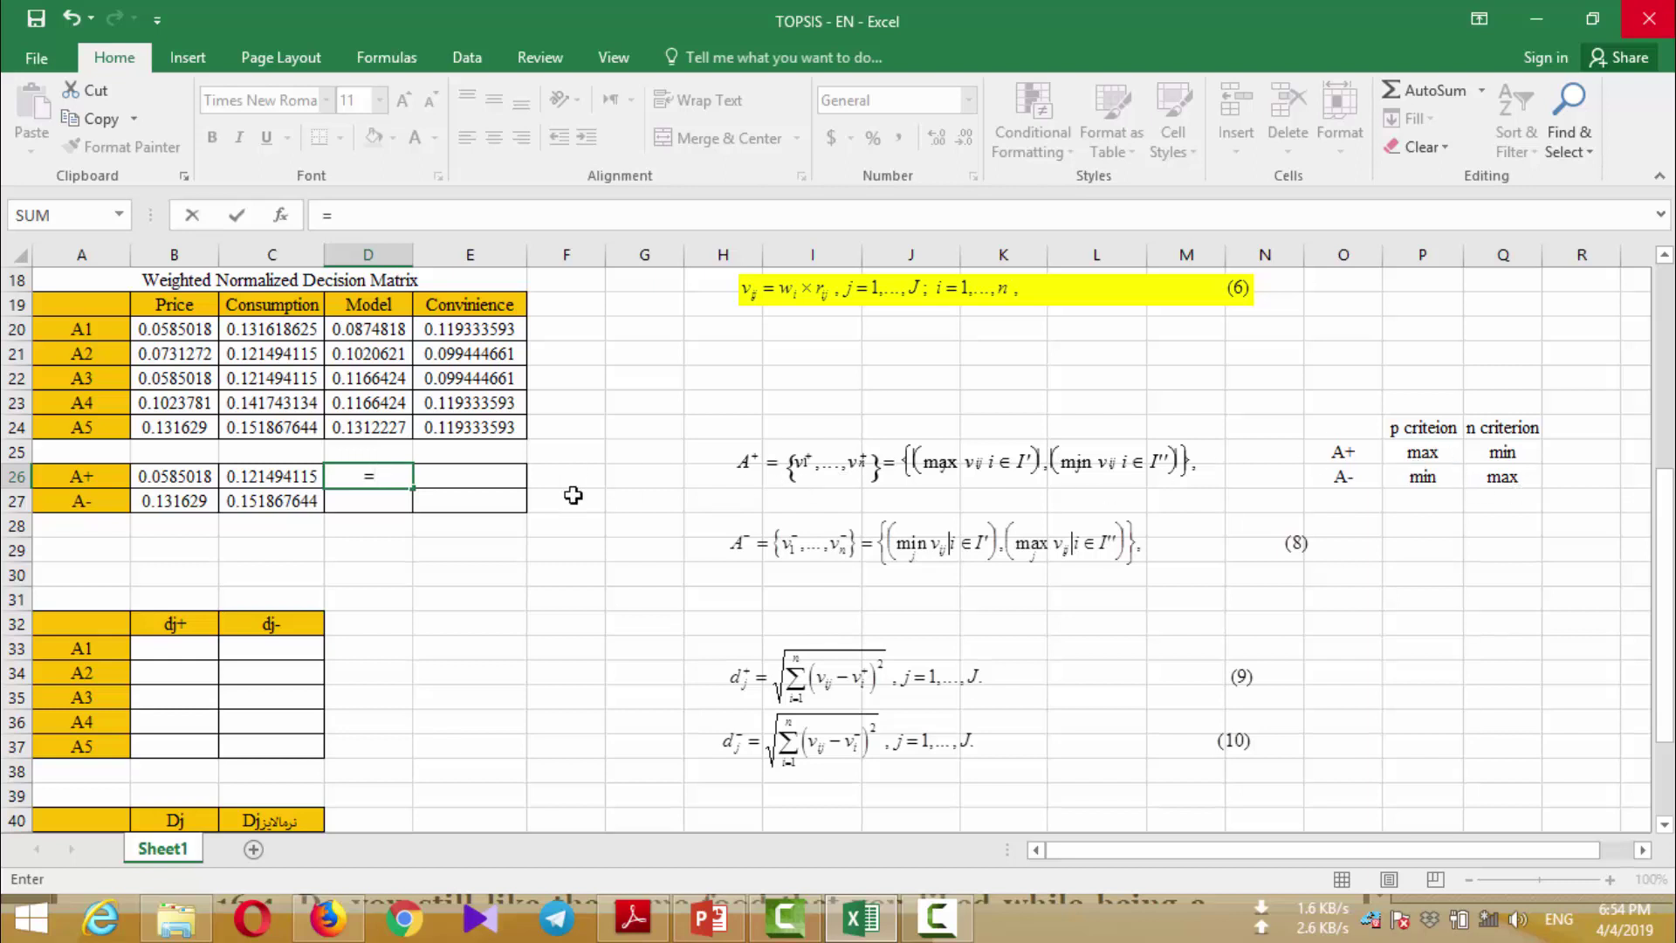
{"action": "type", "text": "max("}
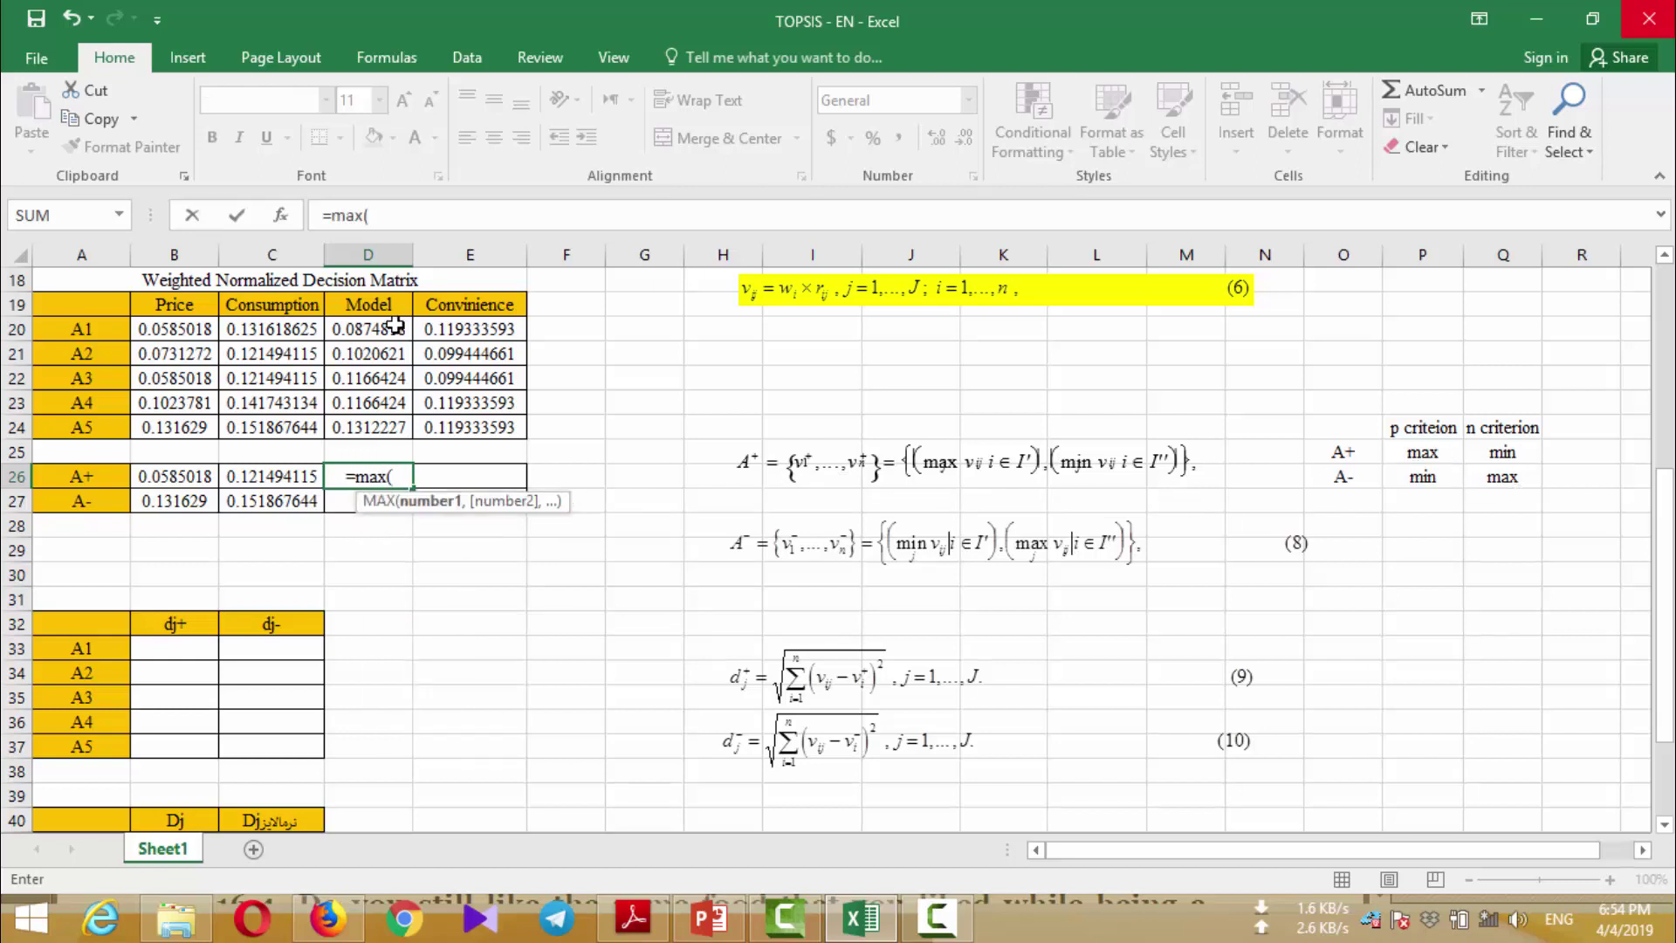
{"action": "left_click_drag", "start_coordinate": [395, 325], "coordinate": [395, 417]}
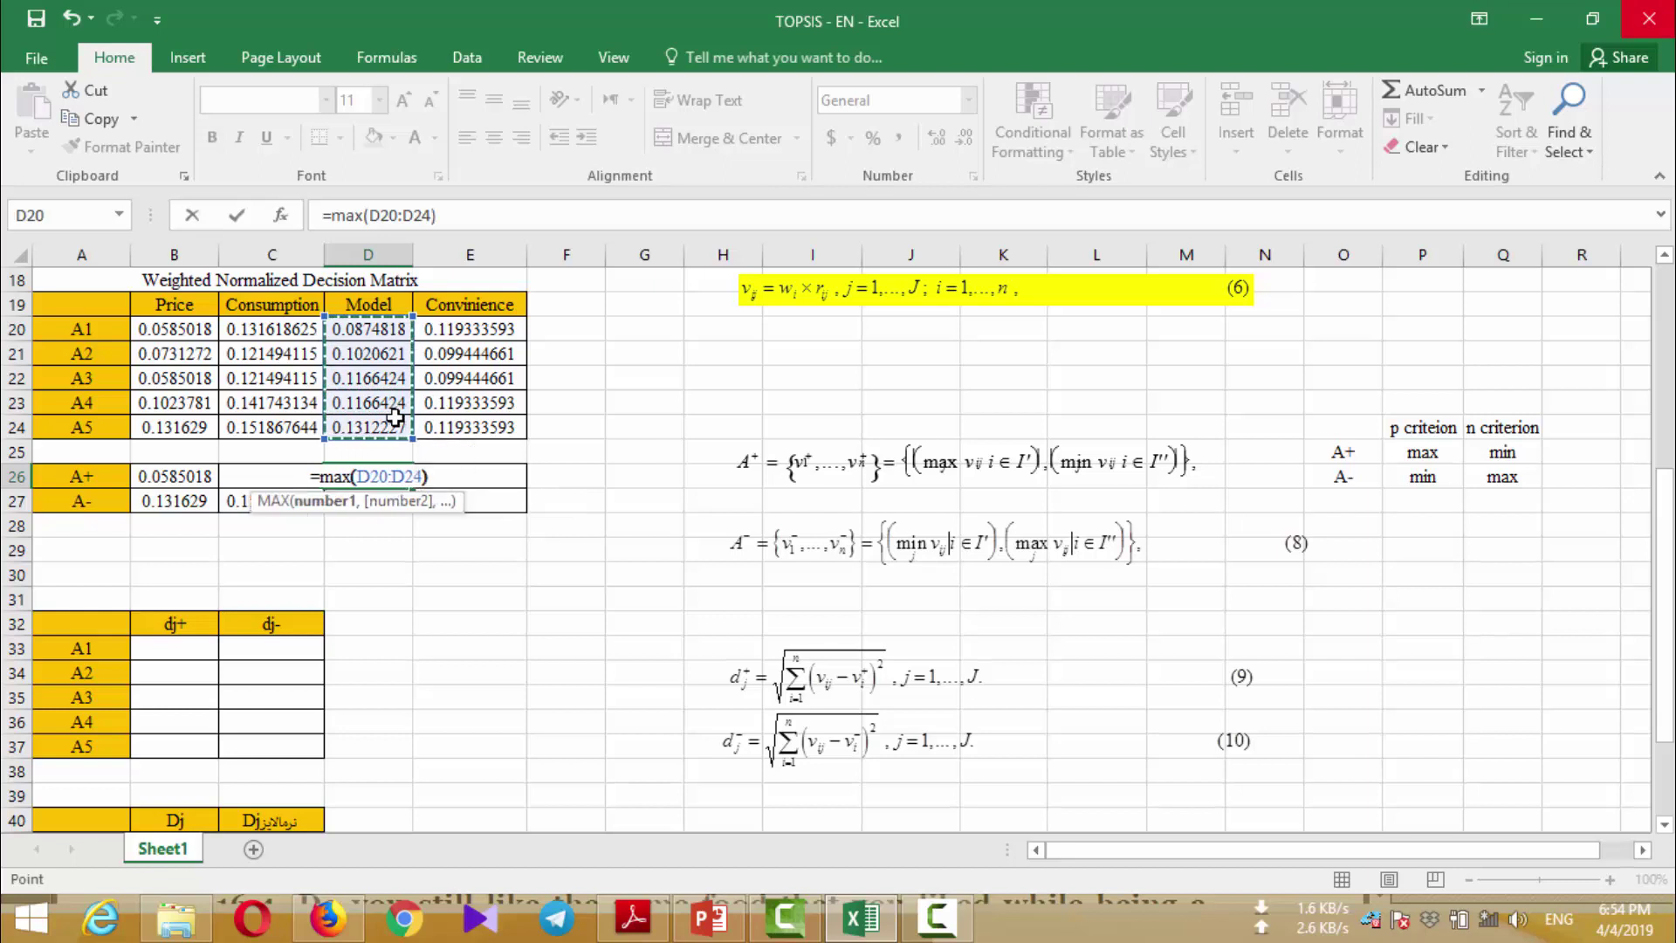
{"action": "key", "text": "Return"}
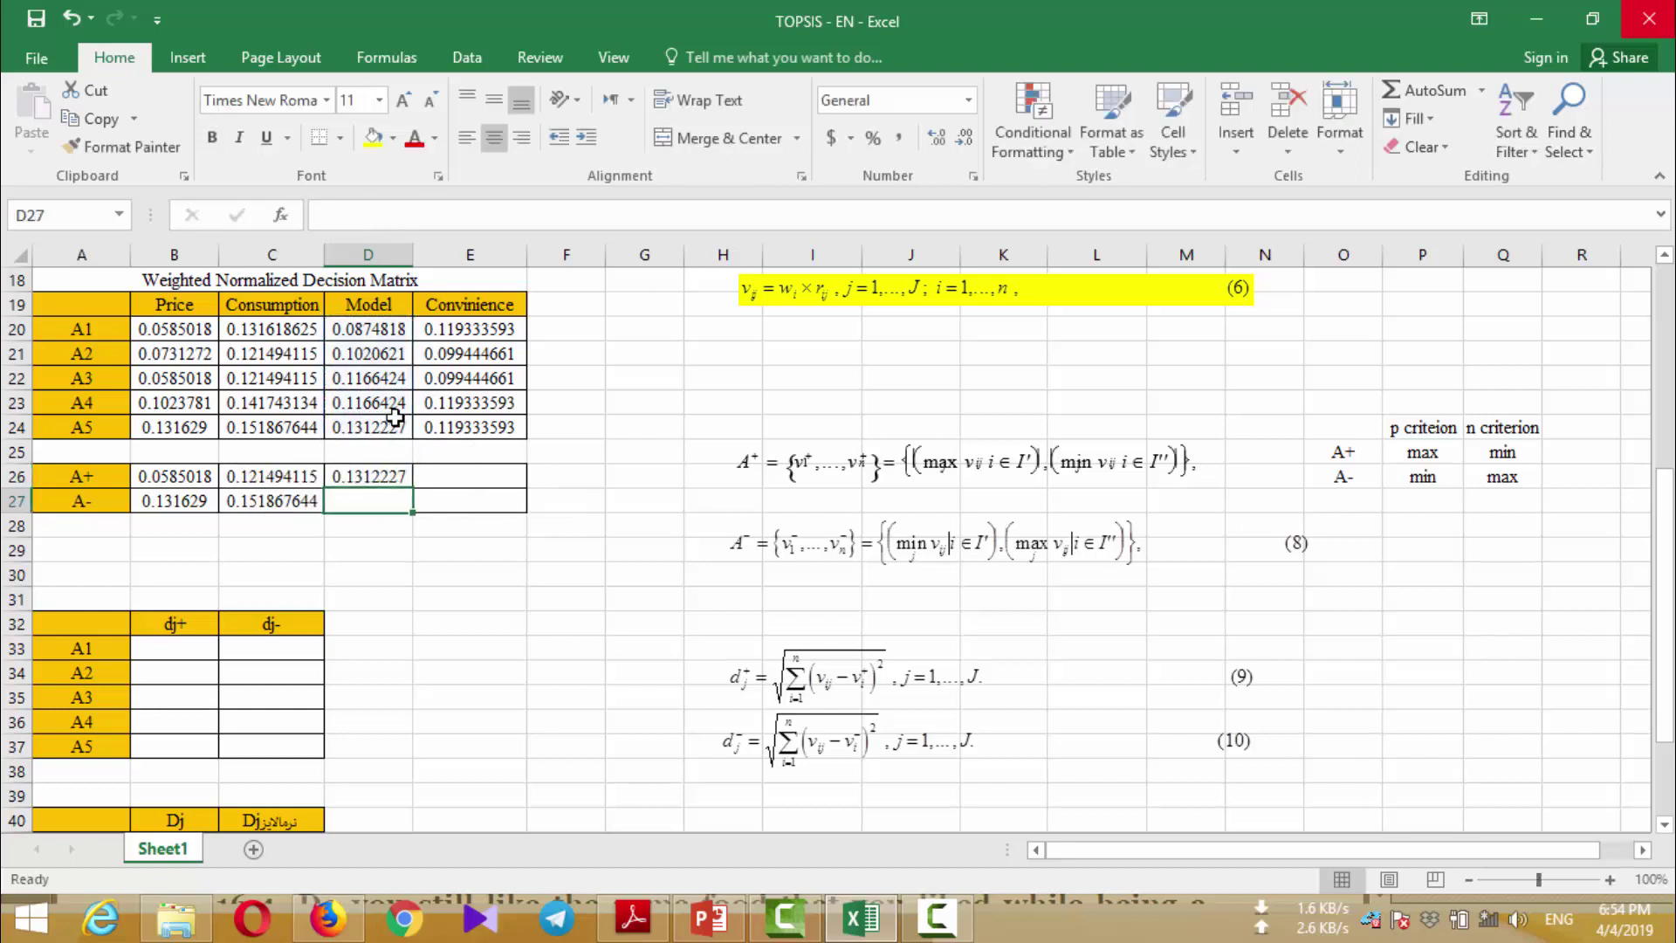
{"action": "left_click", "coordinate": [395, 470]}
{"action": "left_click_drag", "start_coordinate": [413, 488], "coordinate": [489, 478]}
Compute the A- Model value in D27 with =MIN(D20:D24) and fill the formula across to Convinience in E27
{"action": "left_click", "coordinate": [382, 506]}
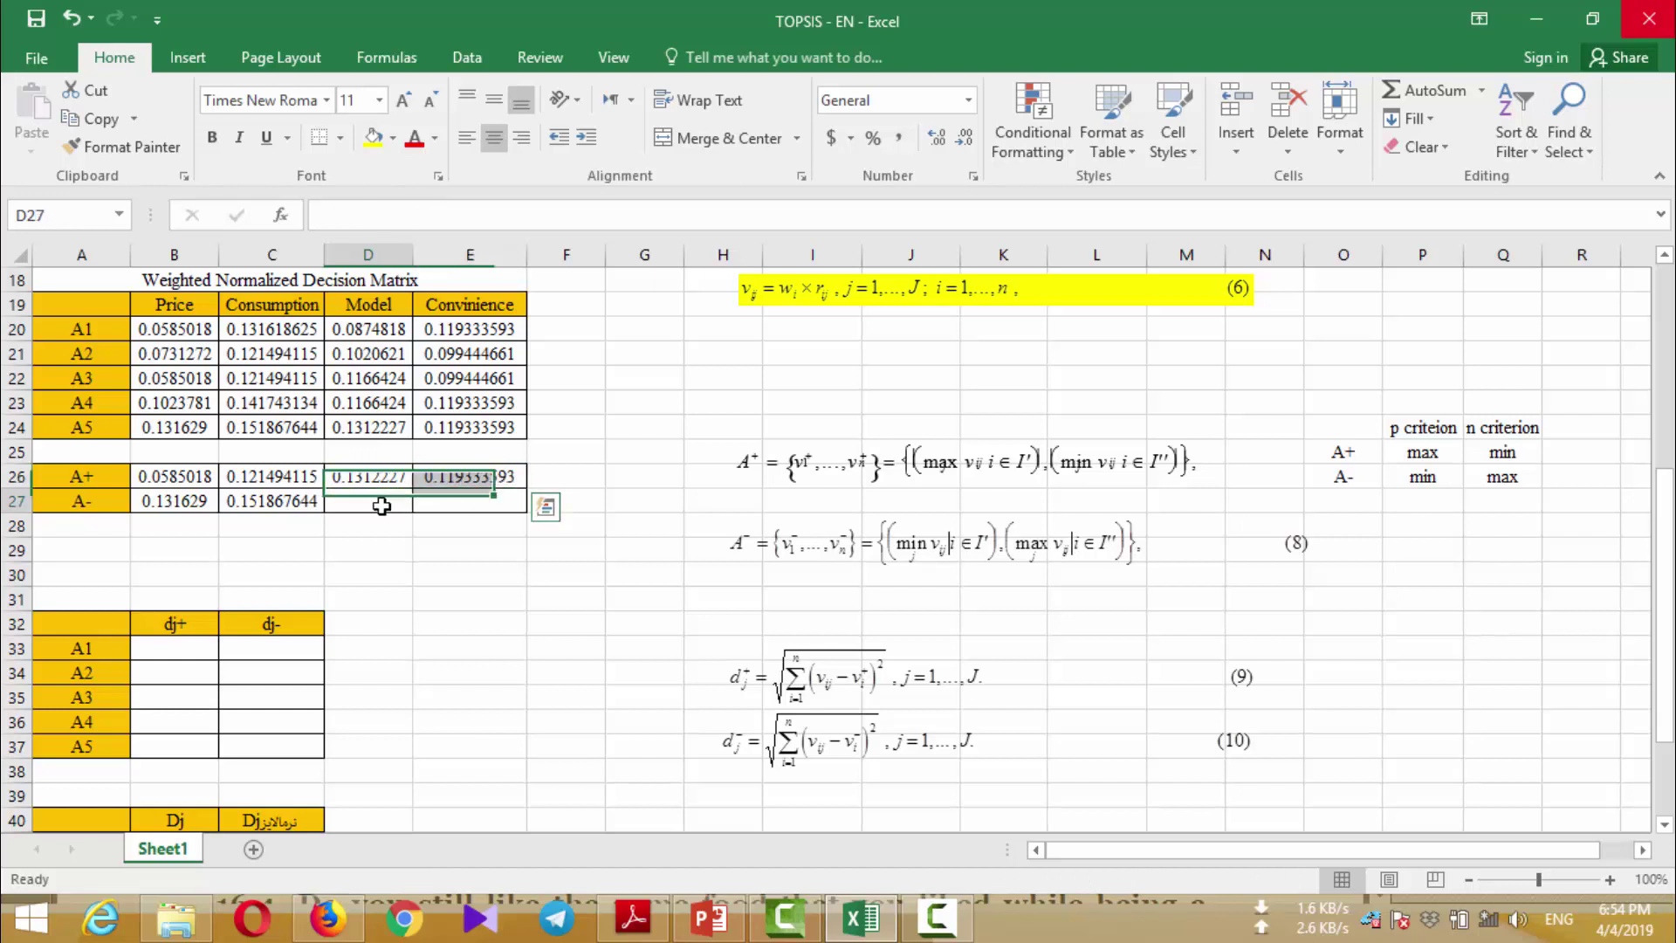
{"action": "type", "text": "="}
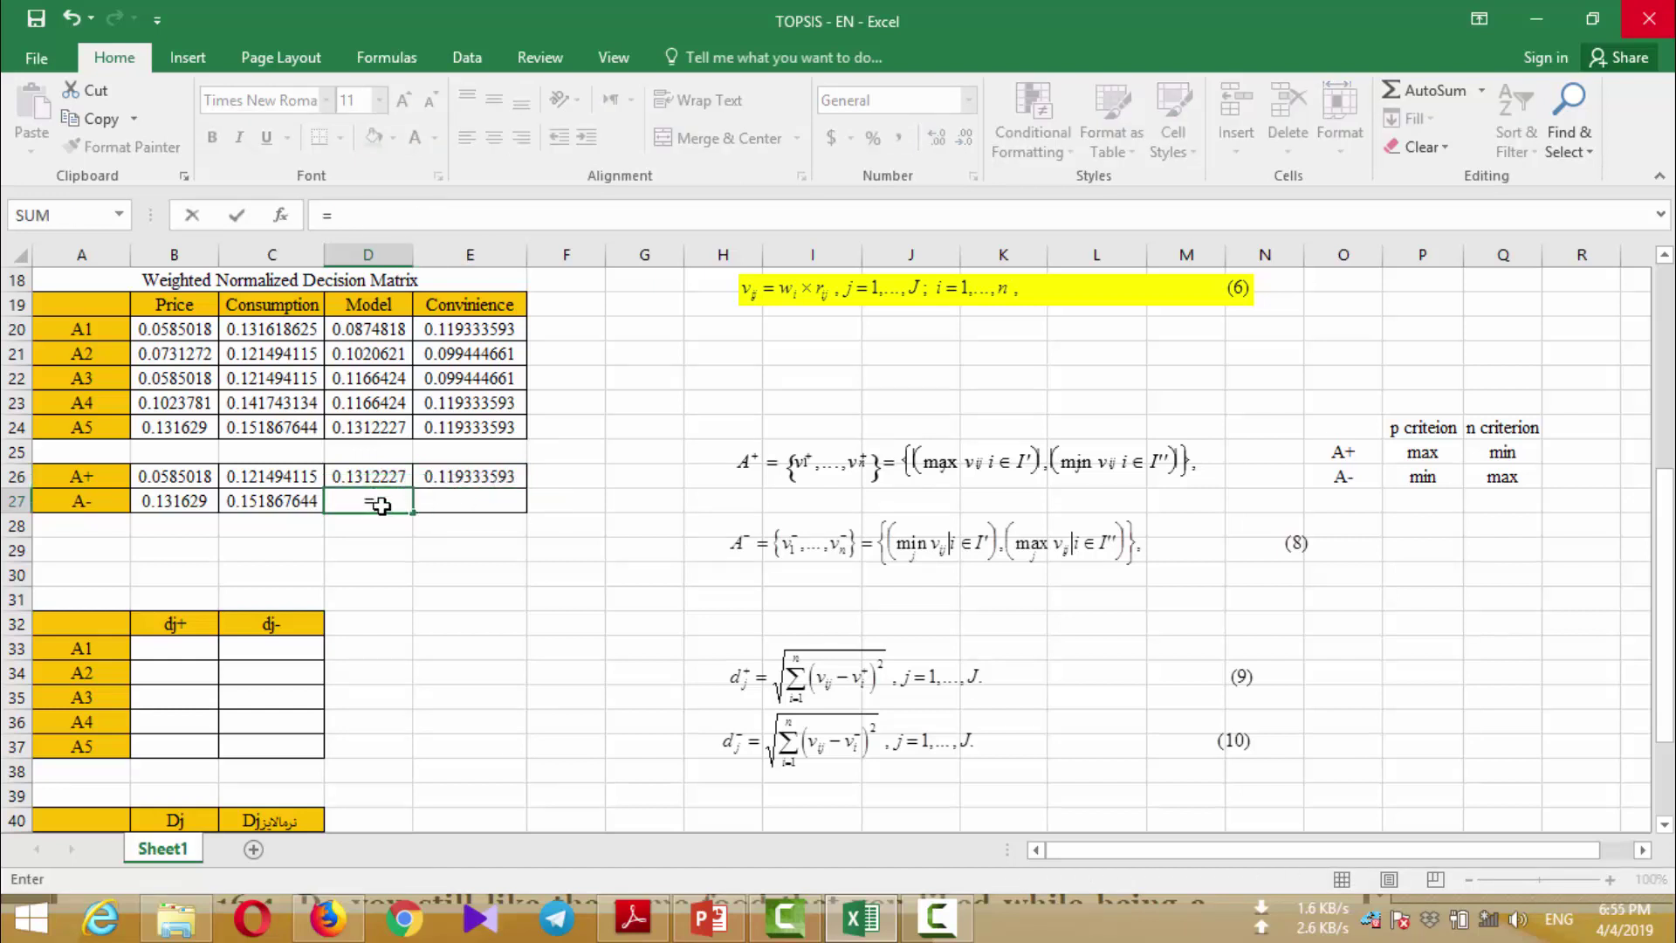
{"action": "type", "text": "min"}
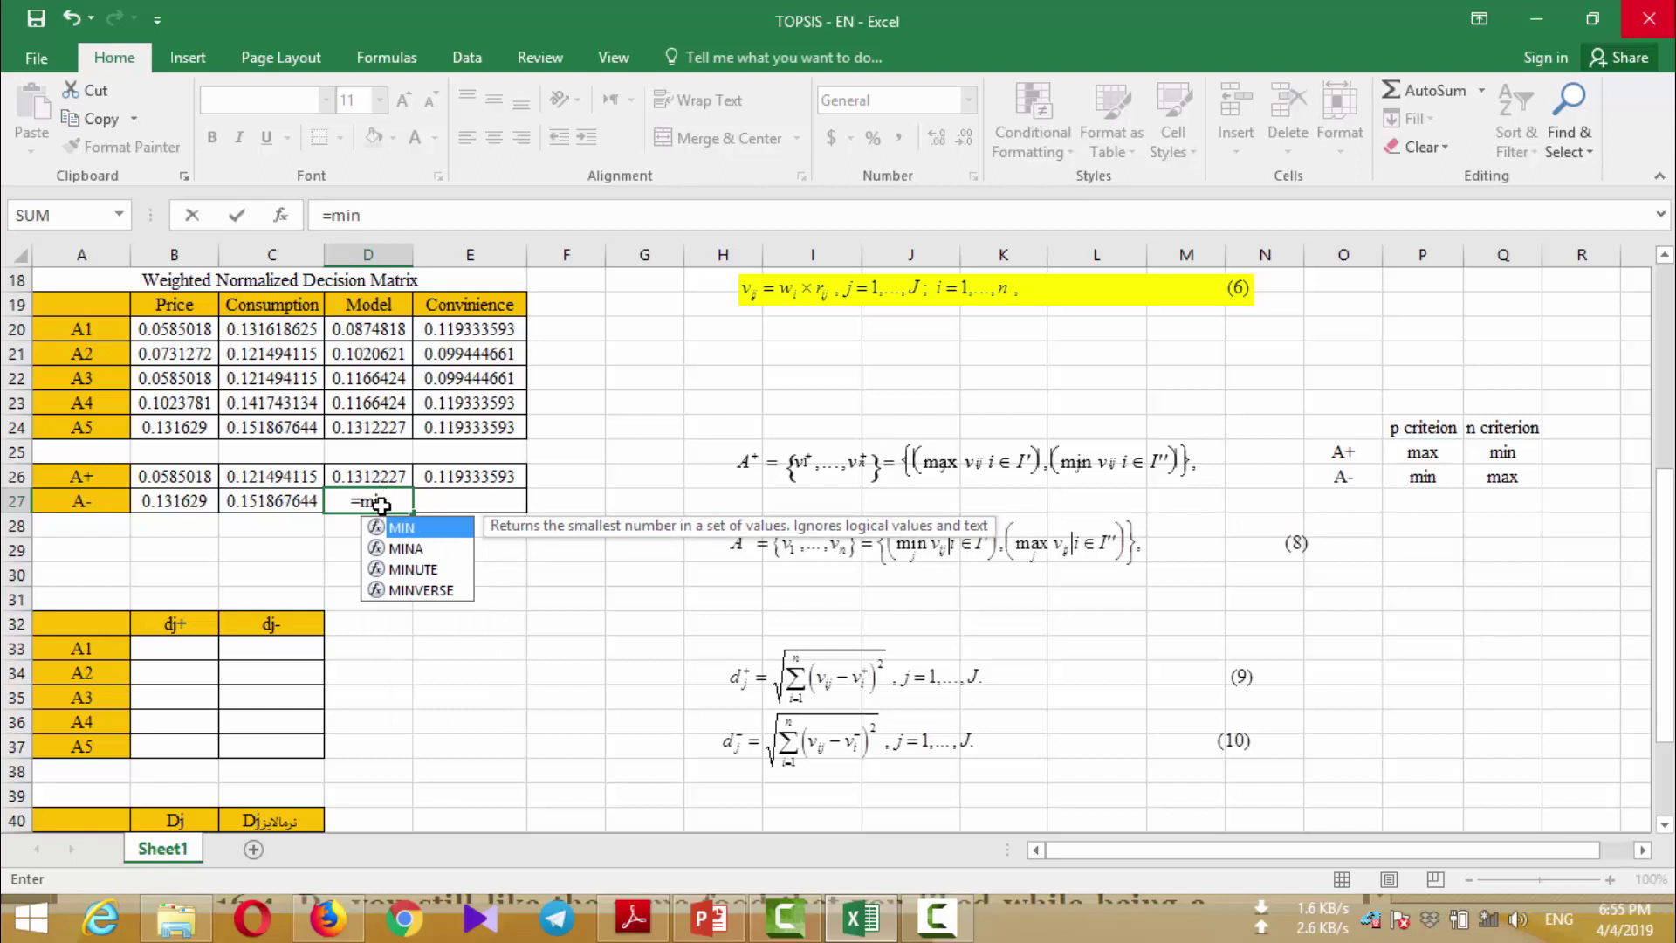
{"action": "type", "text": "("}
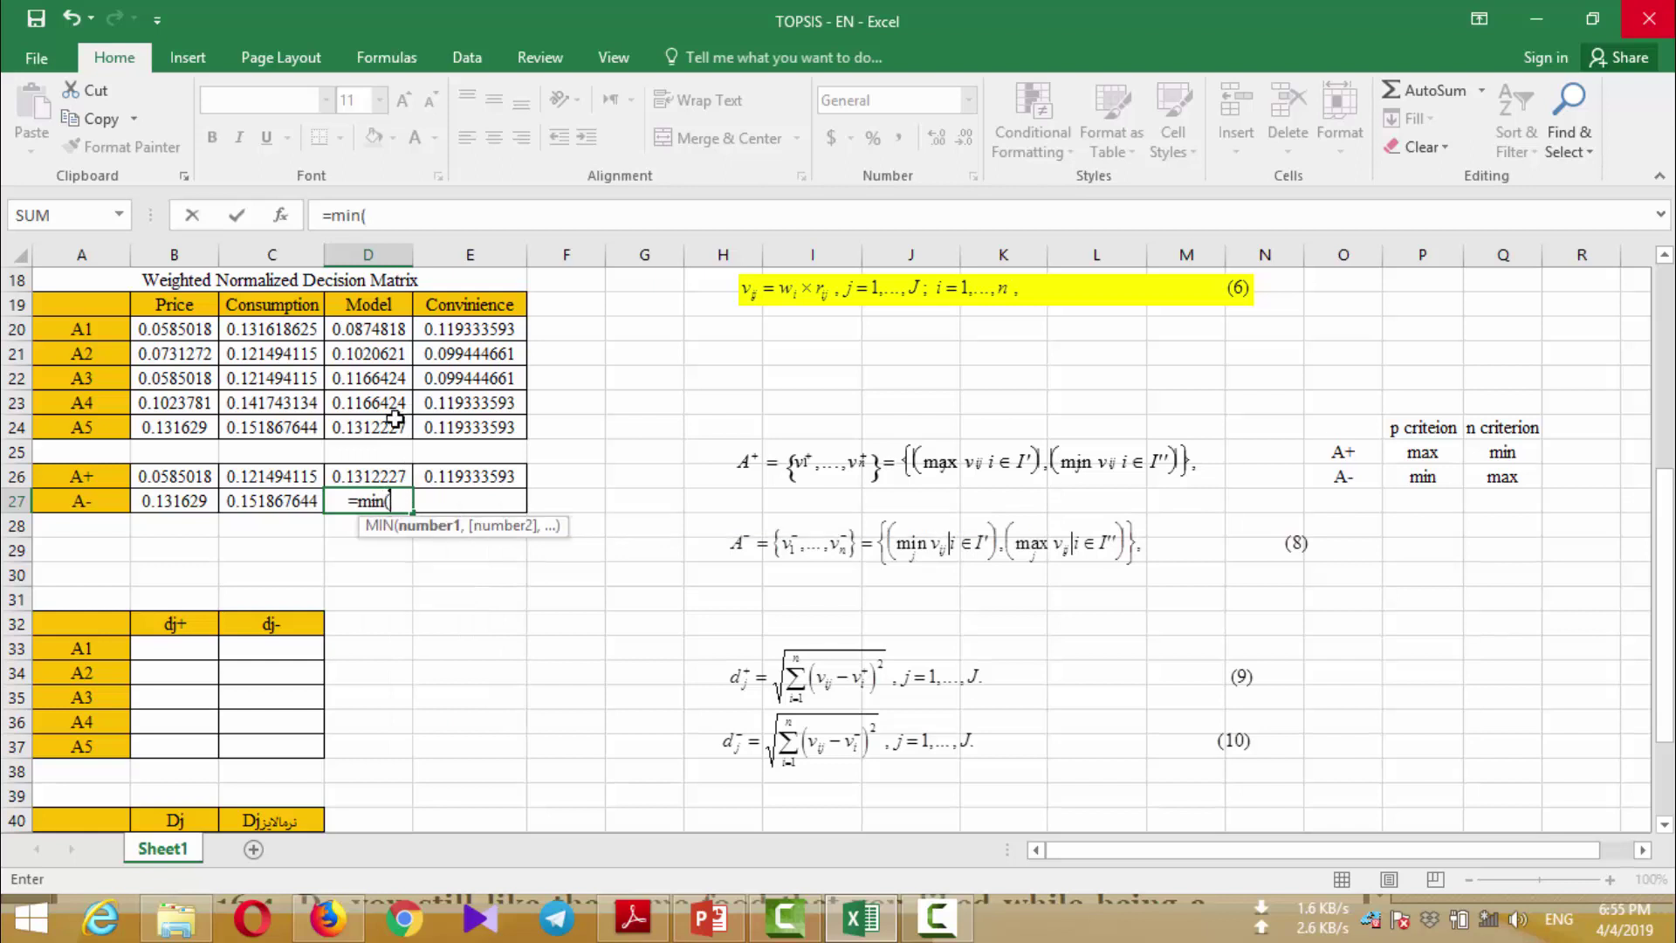
{"action": "left_click_drag", "start_coordinate": [394, 419], "coordinate": [391, 336]}
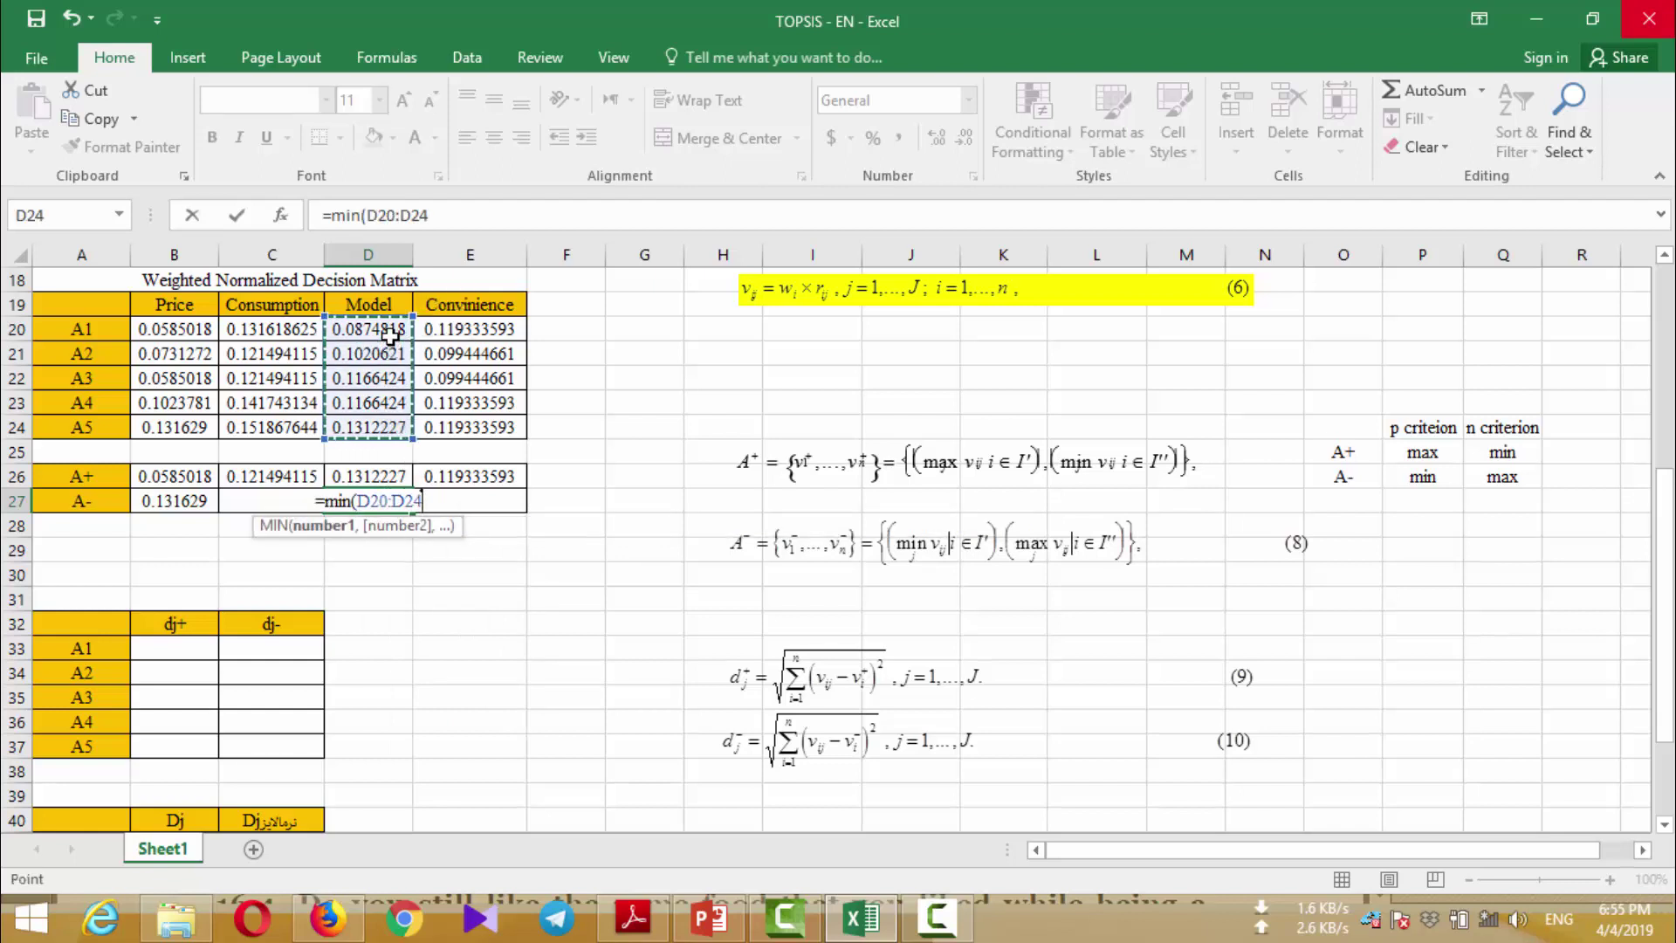
{"action": "key", "text": "Return"}
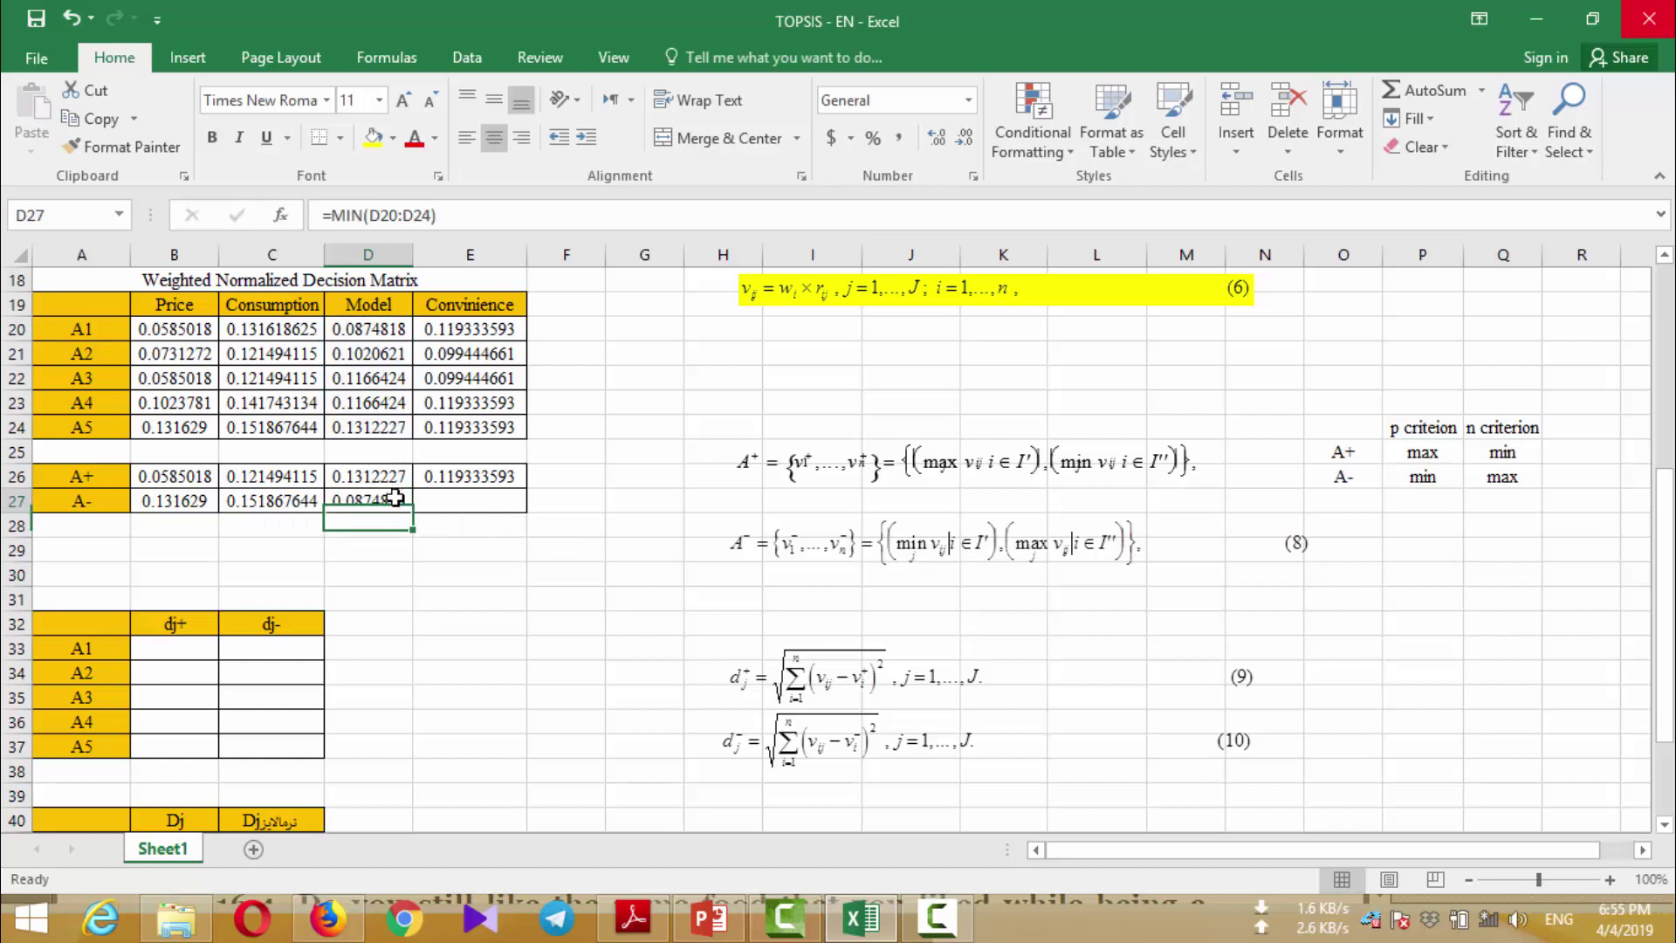
{"action": "left_click", "coordinate": [395, 497]}
{"action": "left_click_drag", "start_coordinate": [413, 513], "coordinate": [502, 511]}
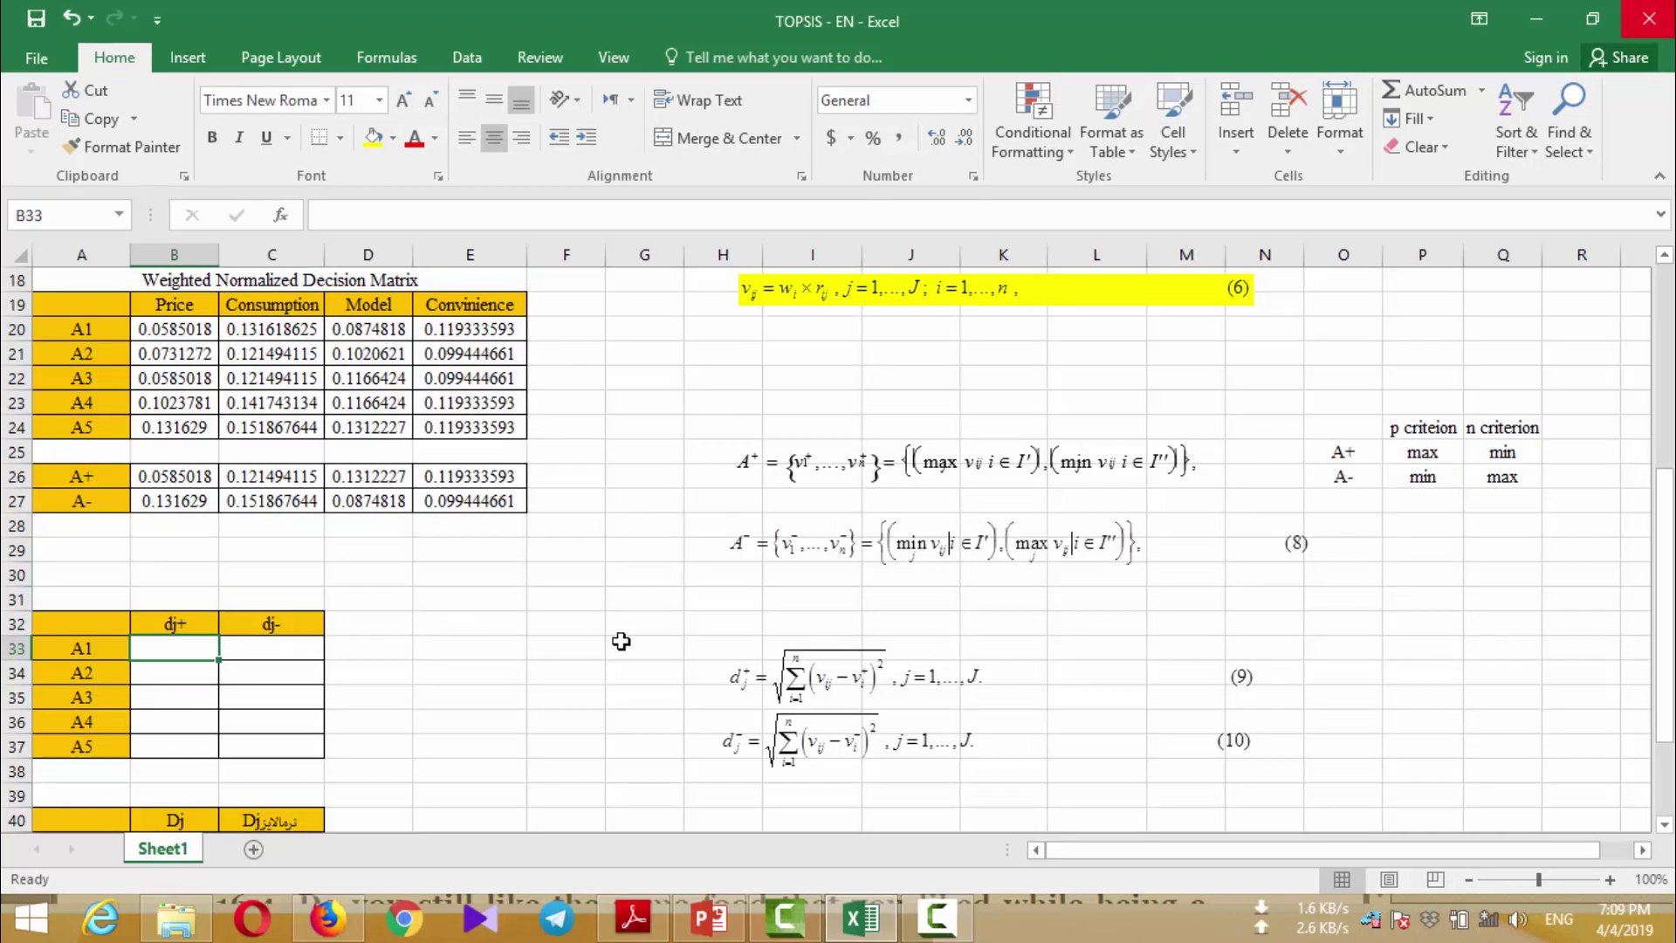
Start the A1 dj+ distance formula in B33 with the squared Price difference, =((B20-B26)^2)^0.5
{"action": "left_click_drag", "start_coordinate": [698, 651], "coordinate": [938, 753]}
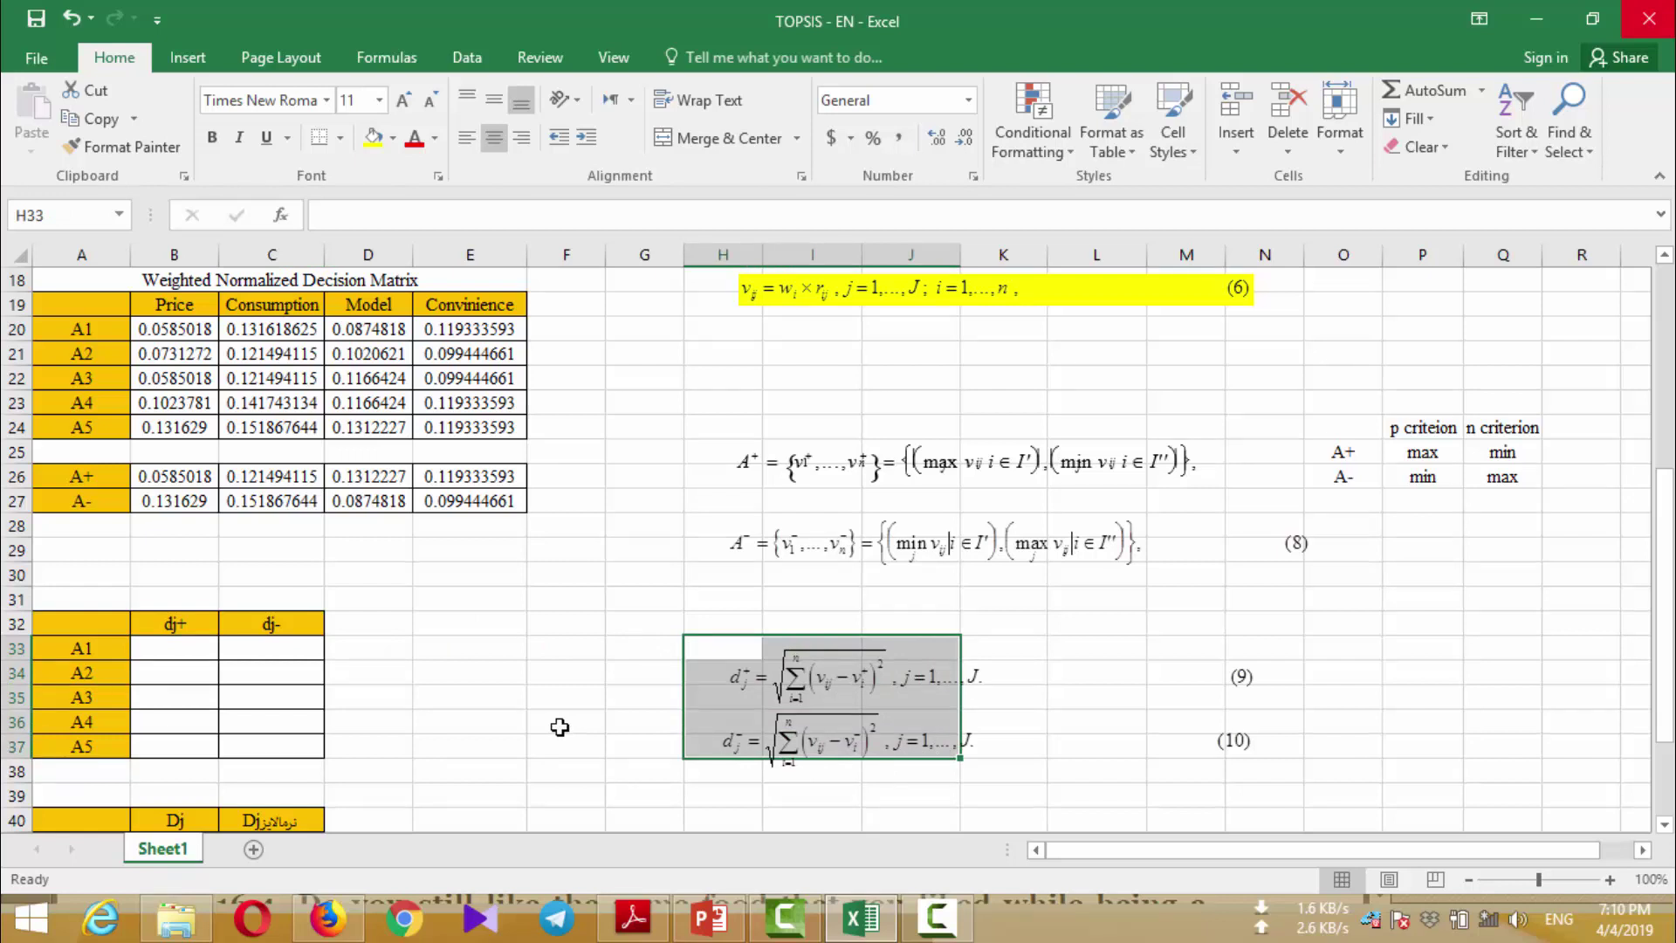
{"action": "left_click", "coordinate": [510, 725]}
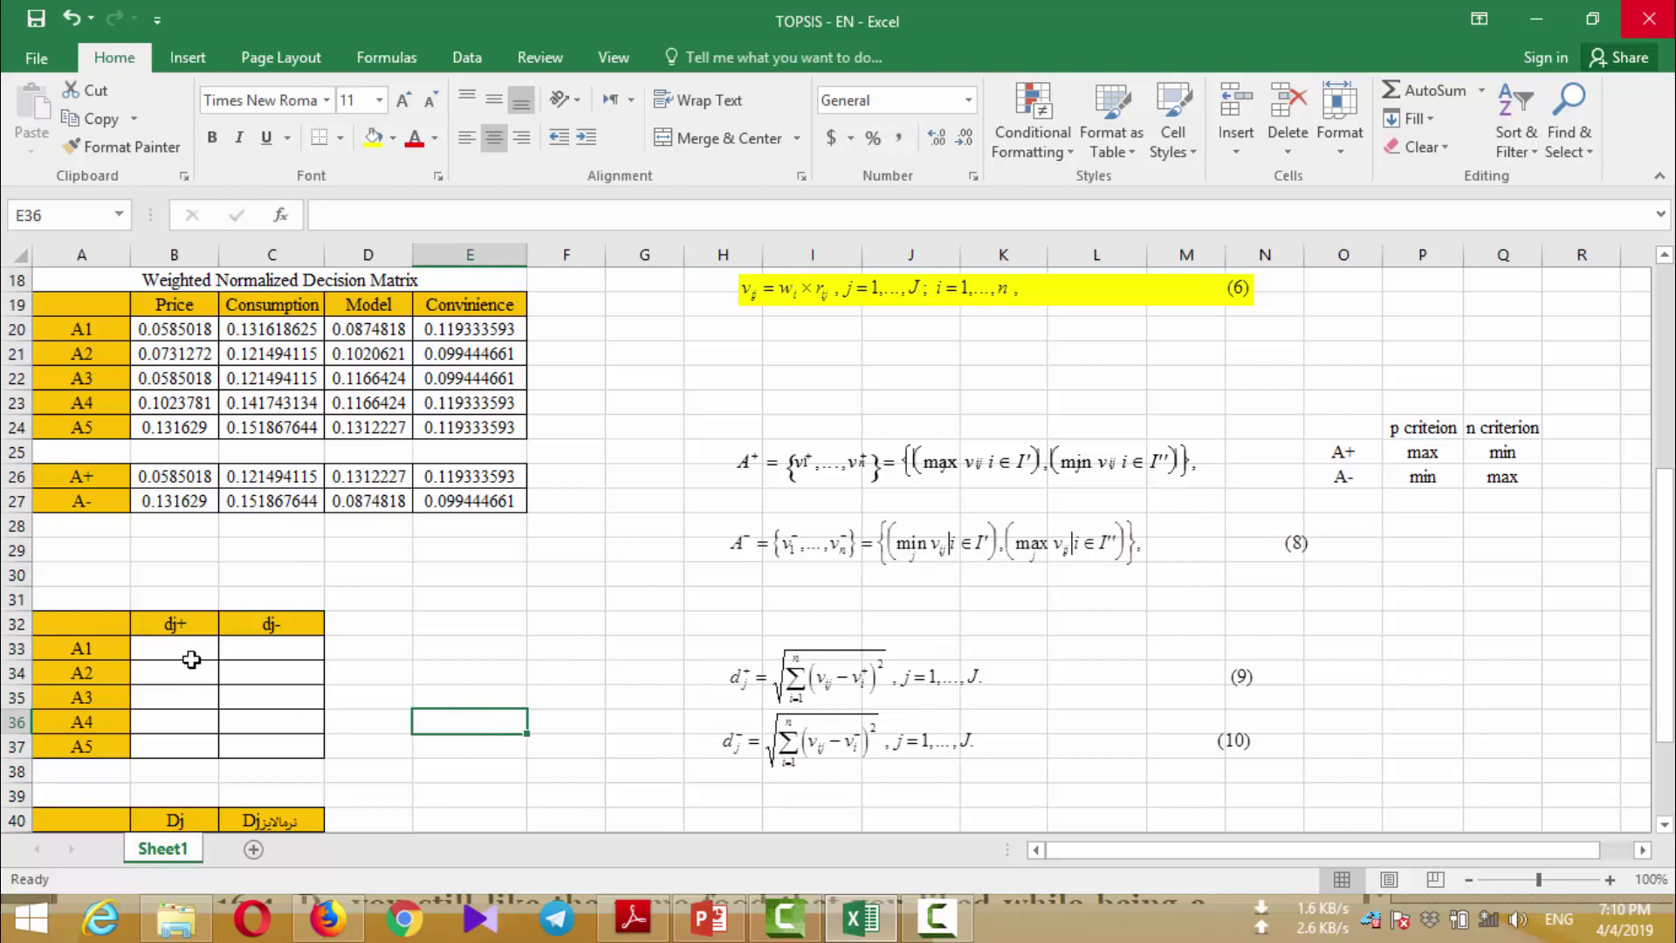
{"action": "left_click", "coordinate": [191, 659]}
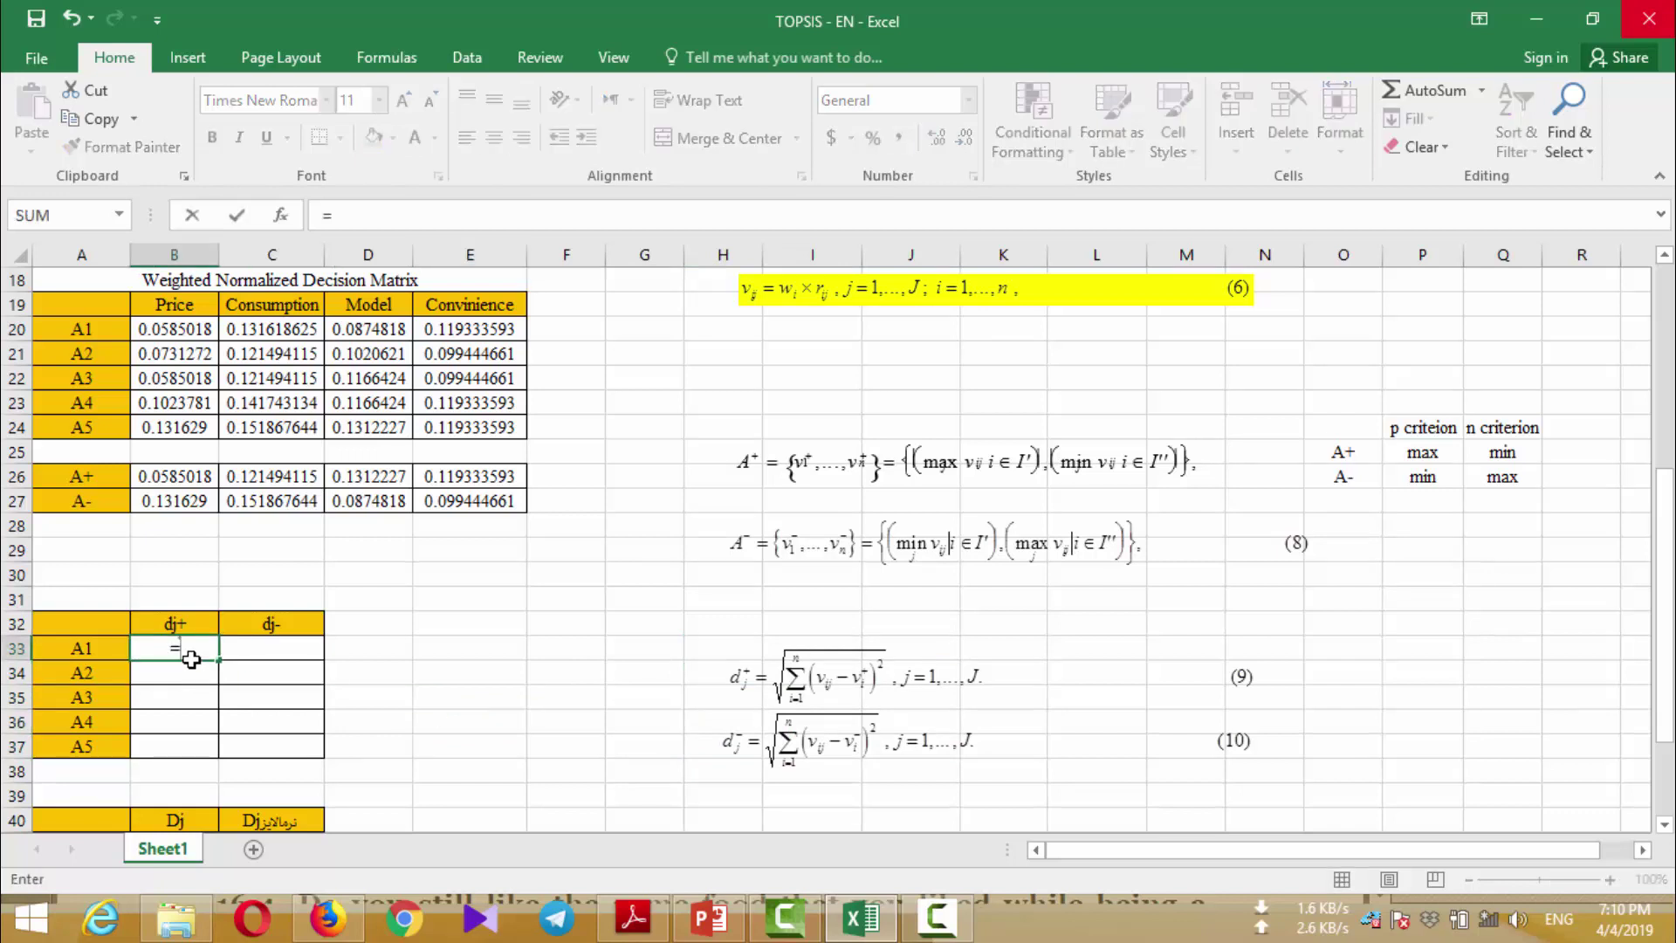
{"action": "type", "text": "=()^0.5"}
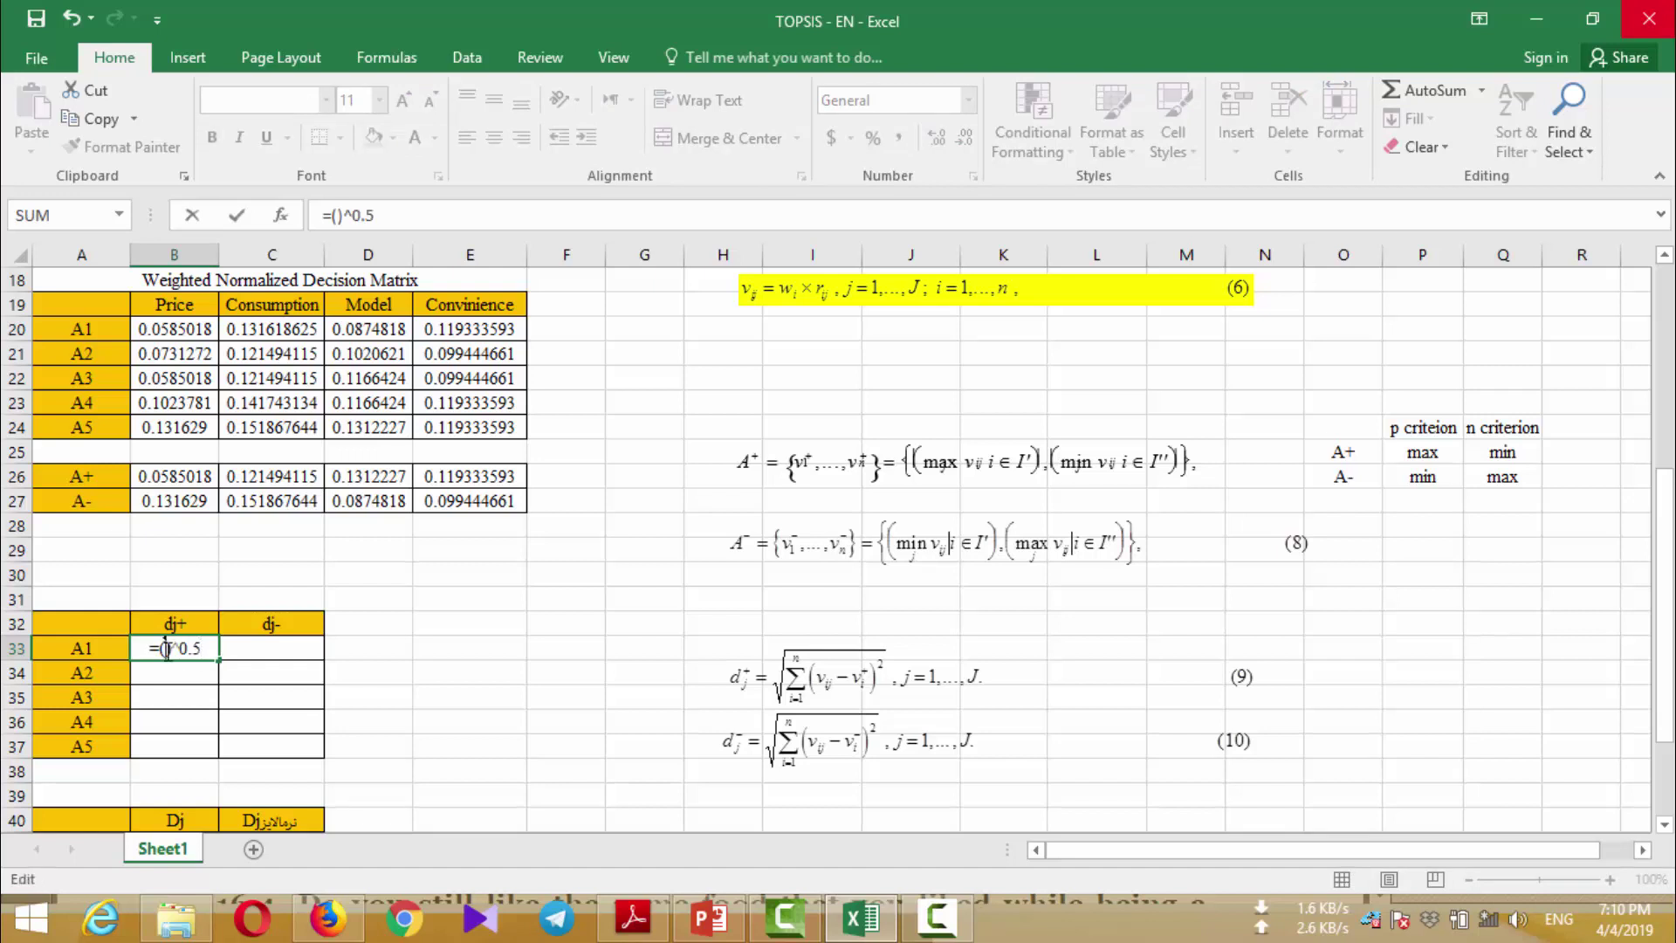
{"action": "type", "text": "("}
{"action": "left_click", "coordinate": [181, 326]}
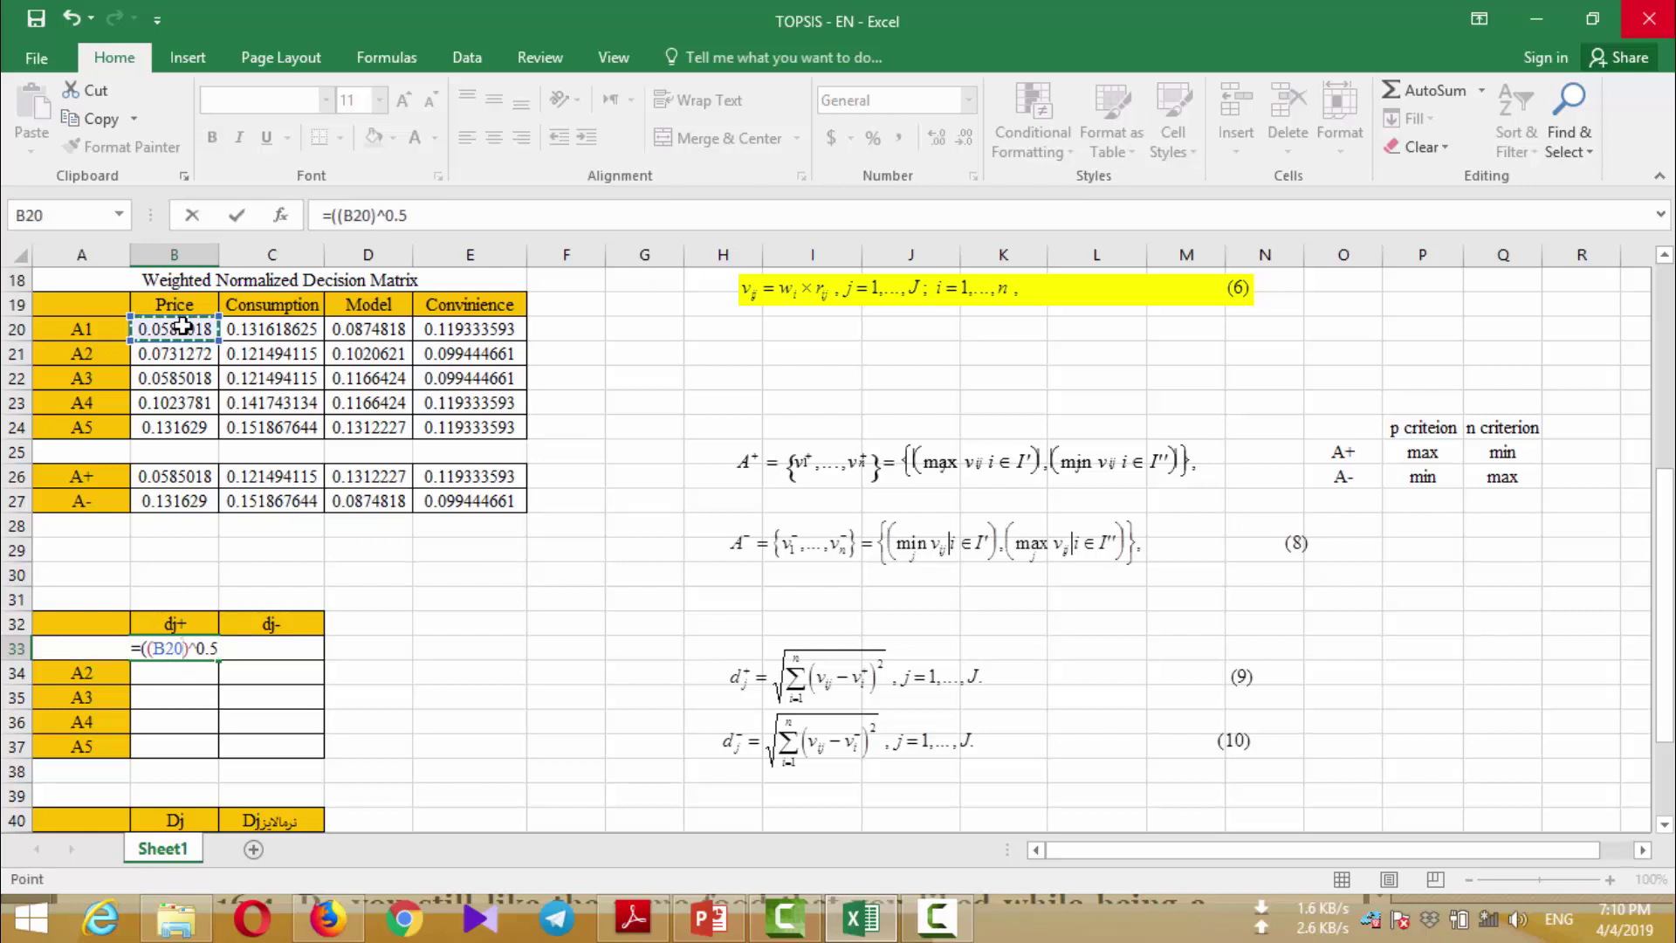
{"action": "type", "text": "-"}
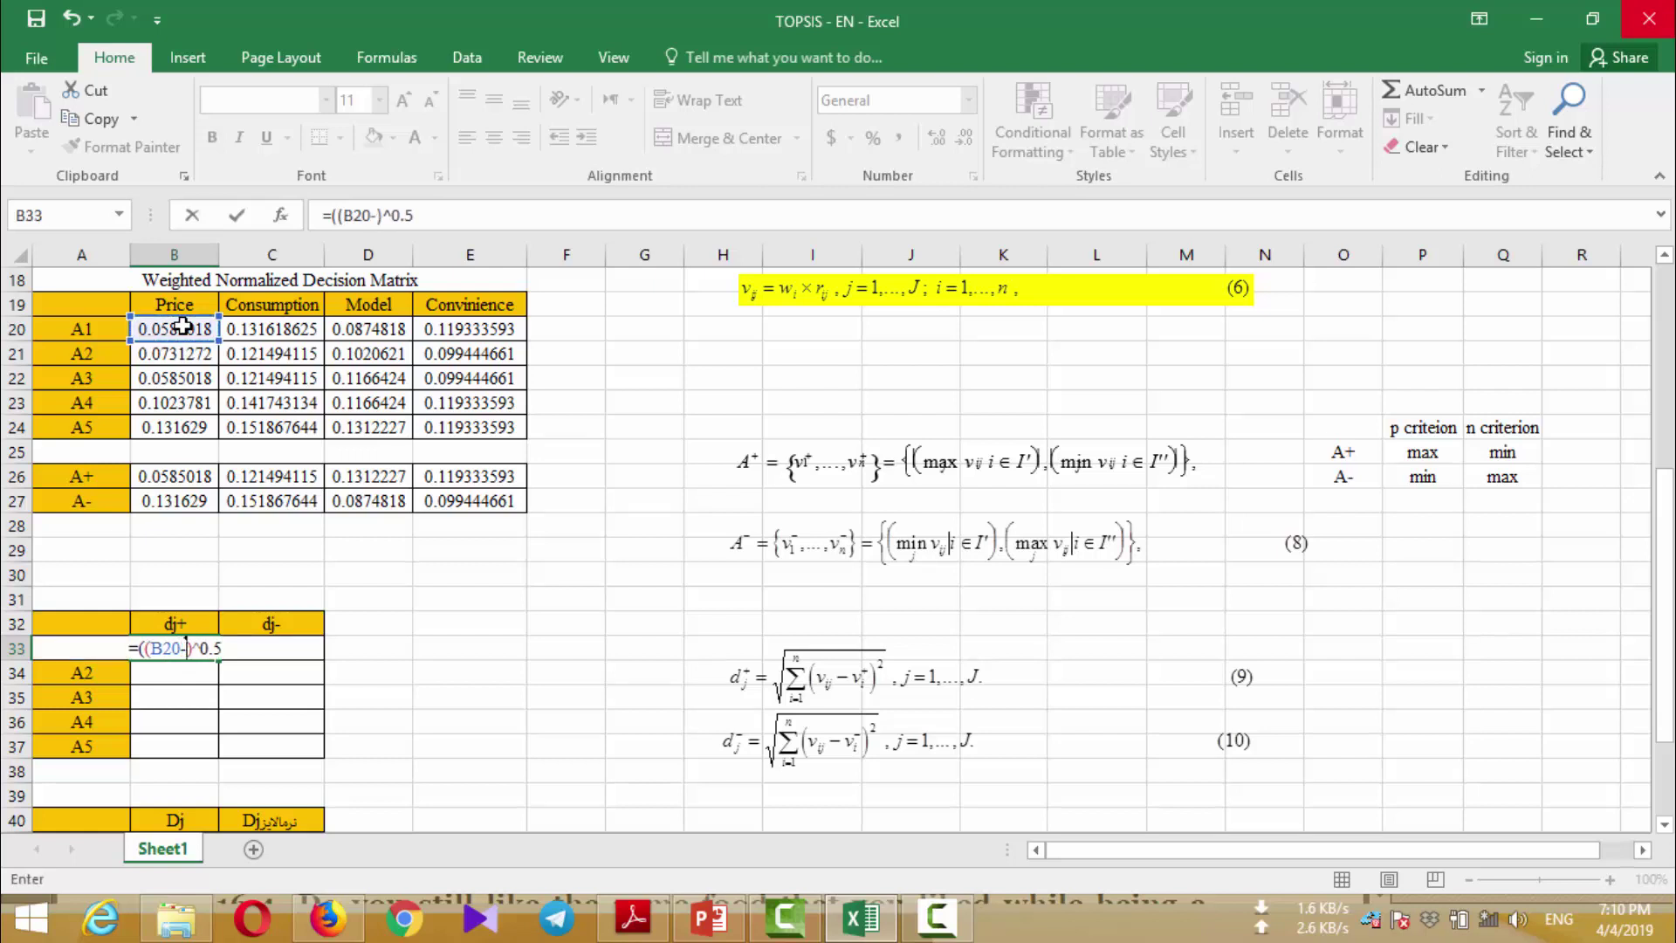
{"action": "left_click", "coordinate": [195, 476]}
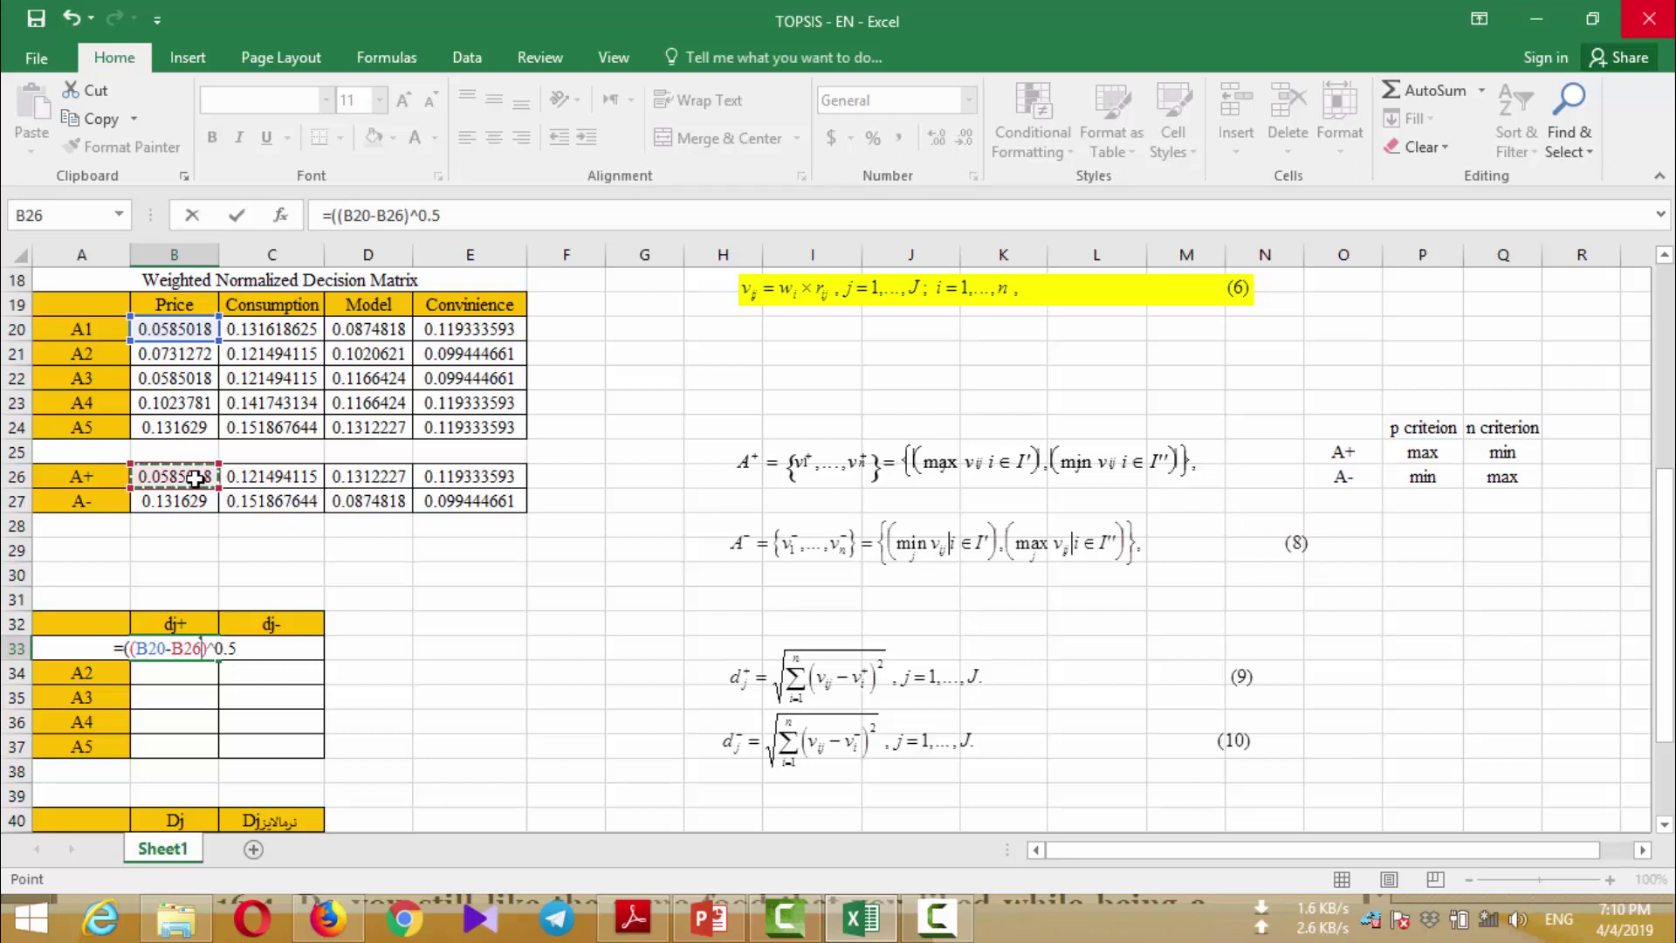
{"action": "type", "text": "^"}
{"action": "key", "text": "BackSpace"}
{"action": "type", "text": ")^2"}
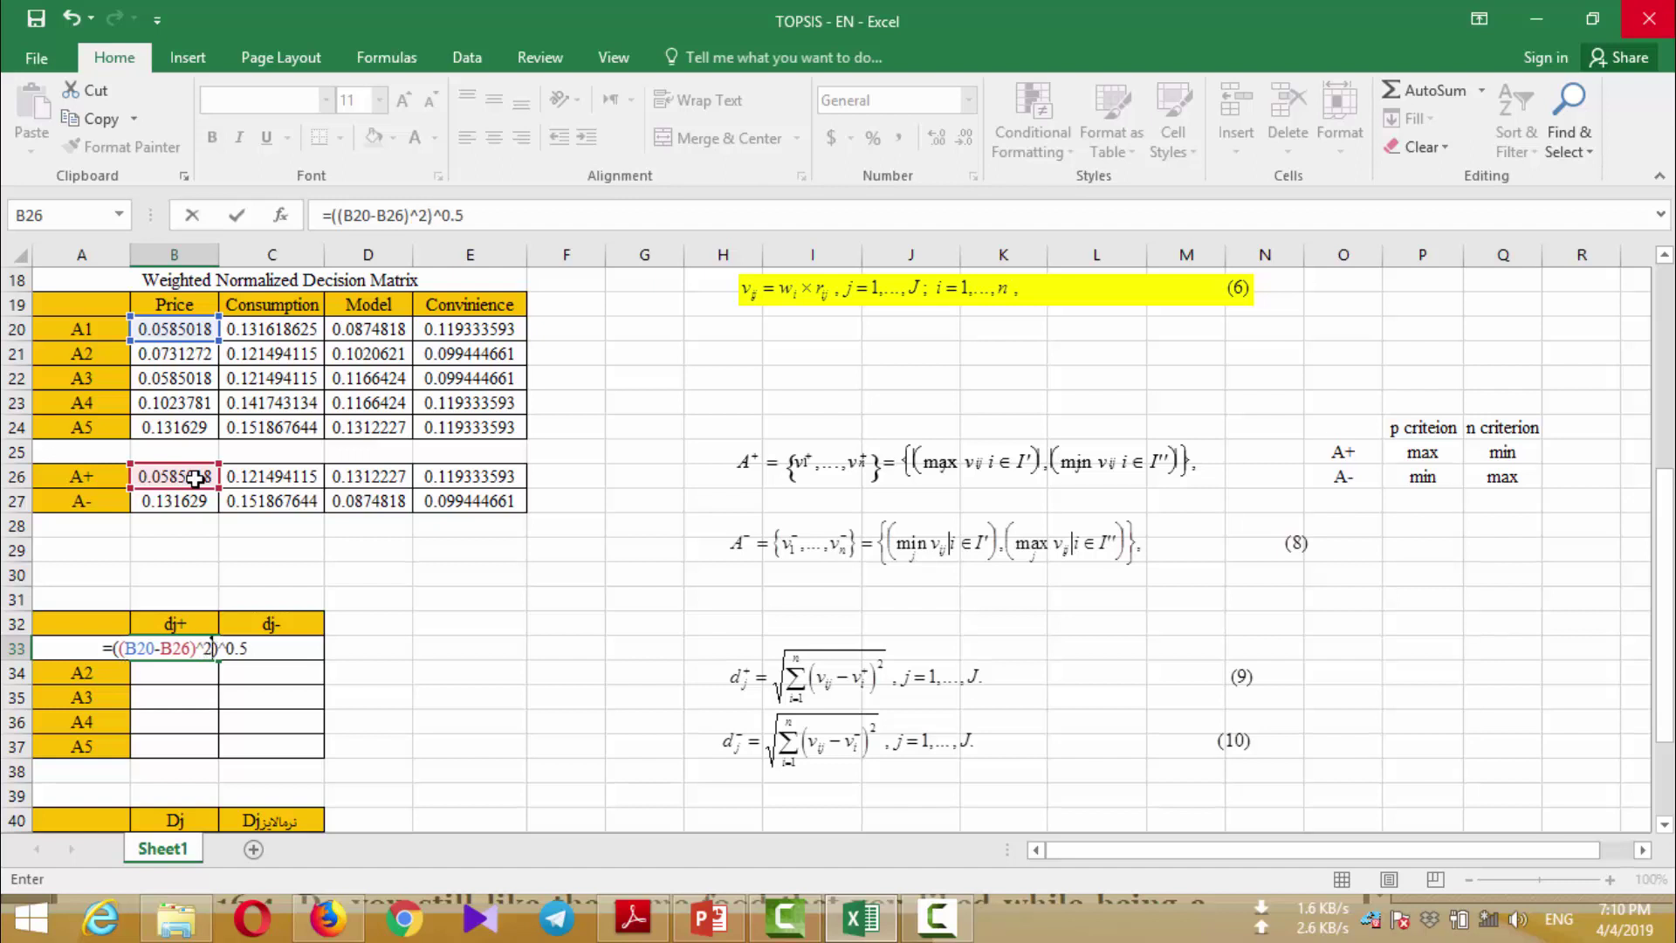
Add the squared Consumption difference, +(C20-C26)^2, inside the square root of the B33 formula
{"action": "type", "text": "+"}
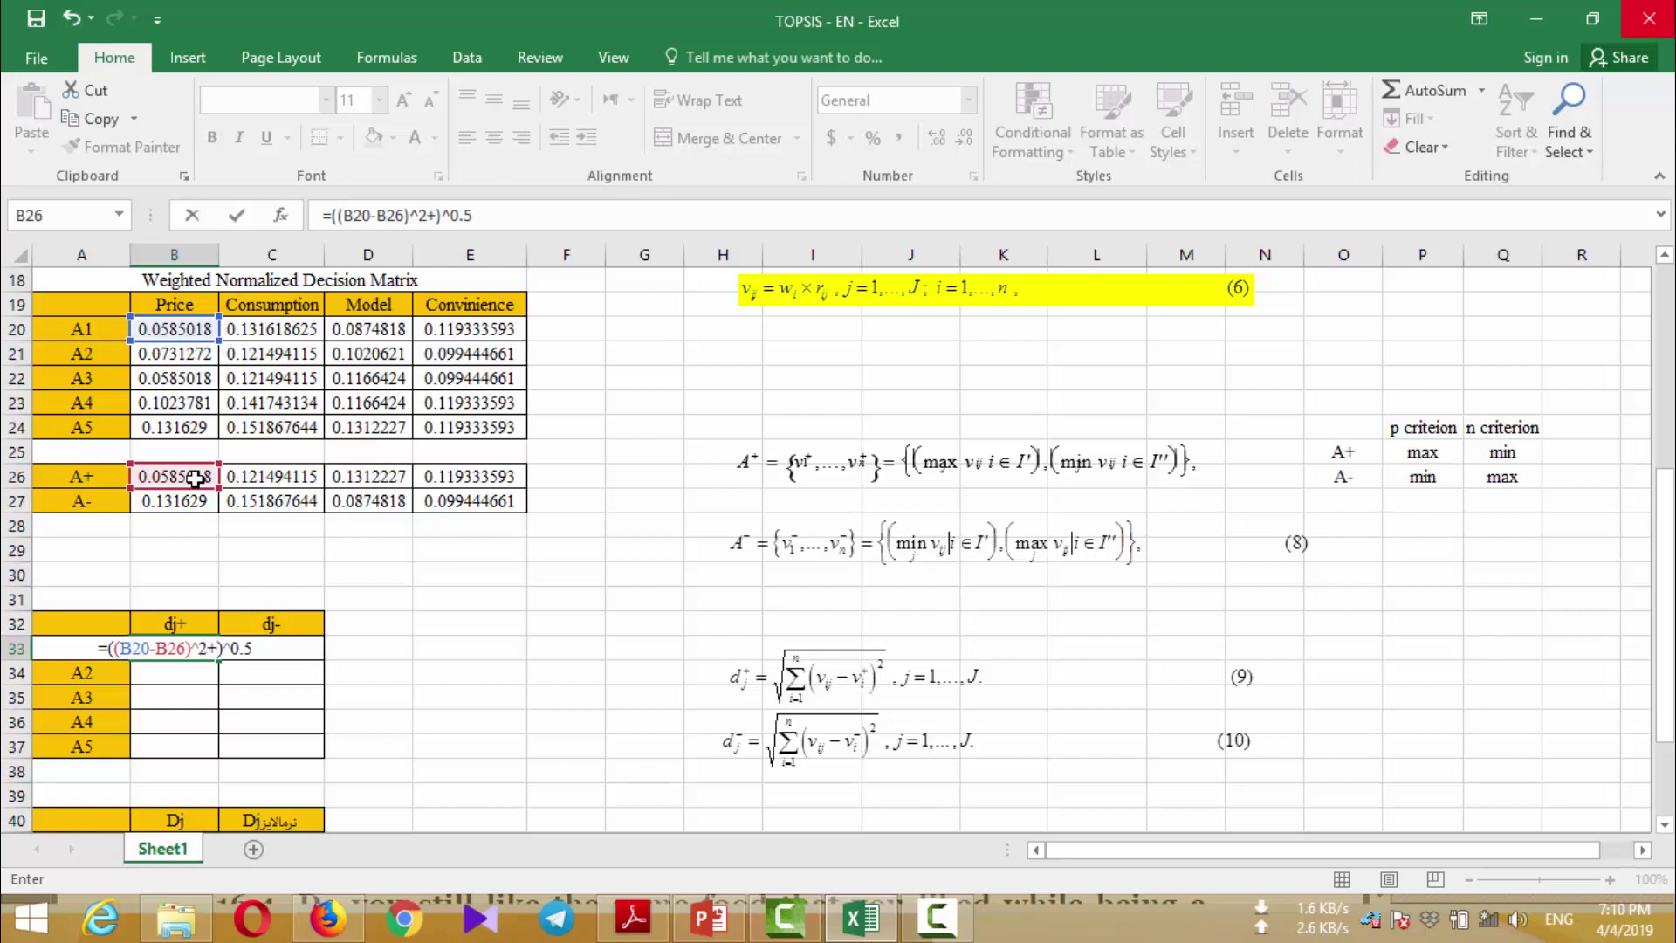
{"action": "type", "text": "("}
{"action": "left_click", "coordinate": [261, 332]}
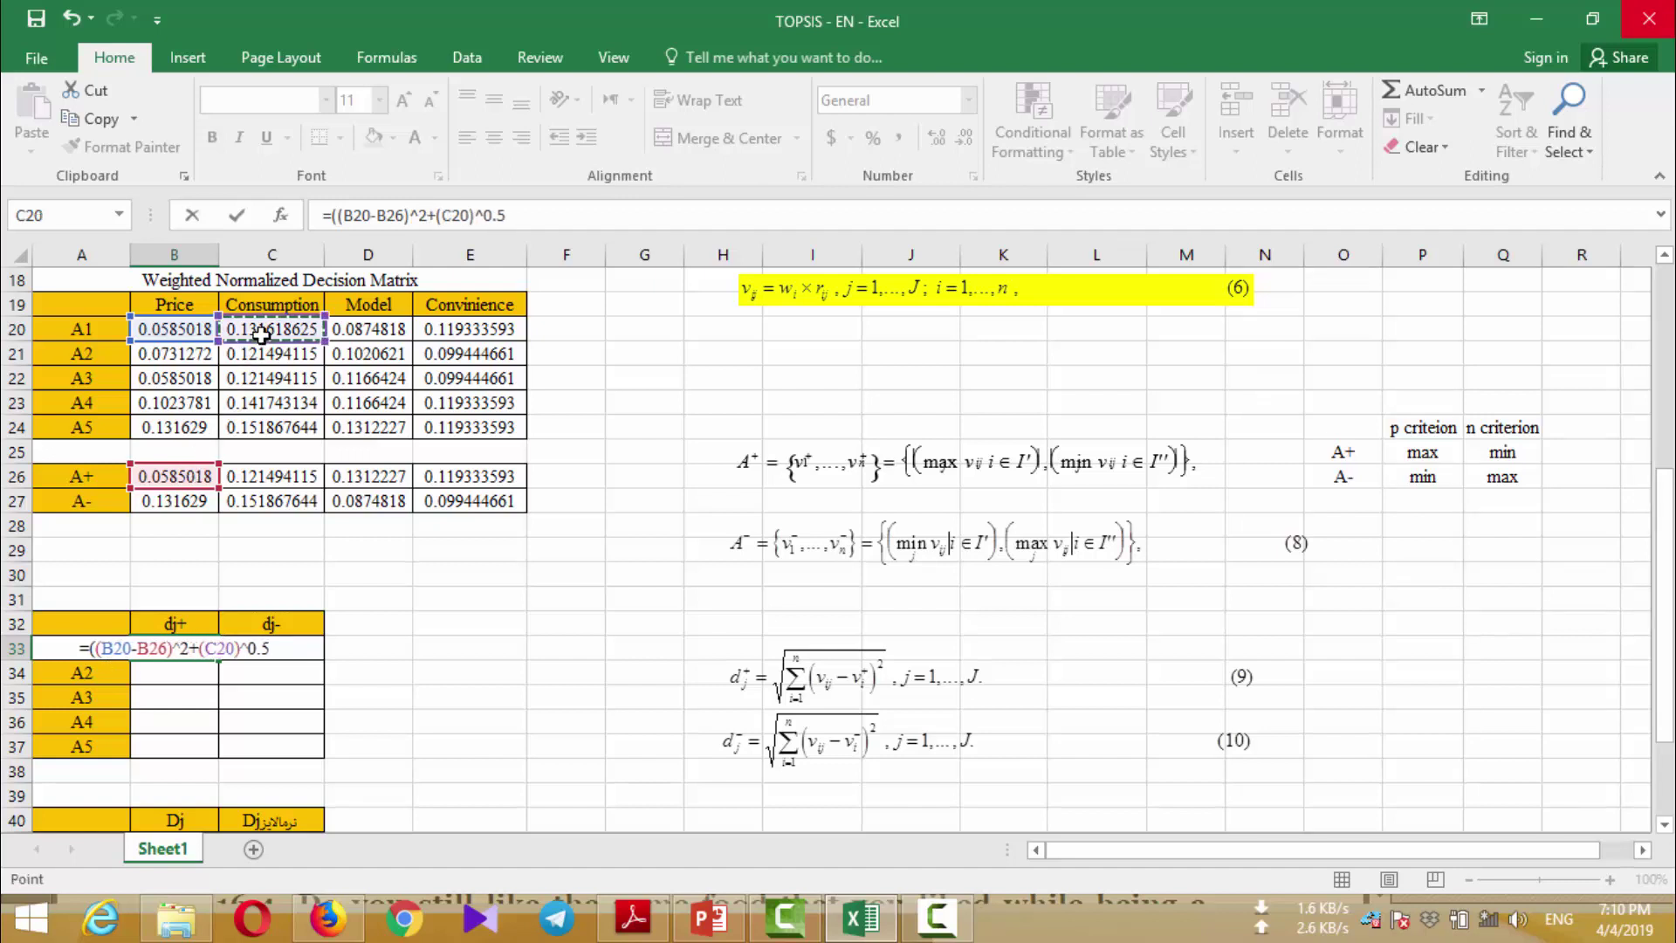
{"action": "type", "text": "-"}
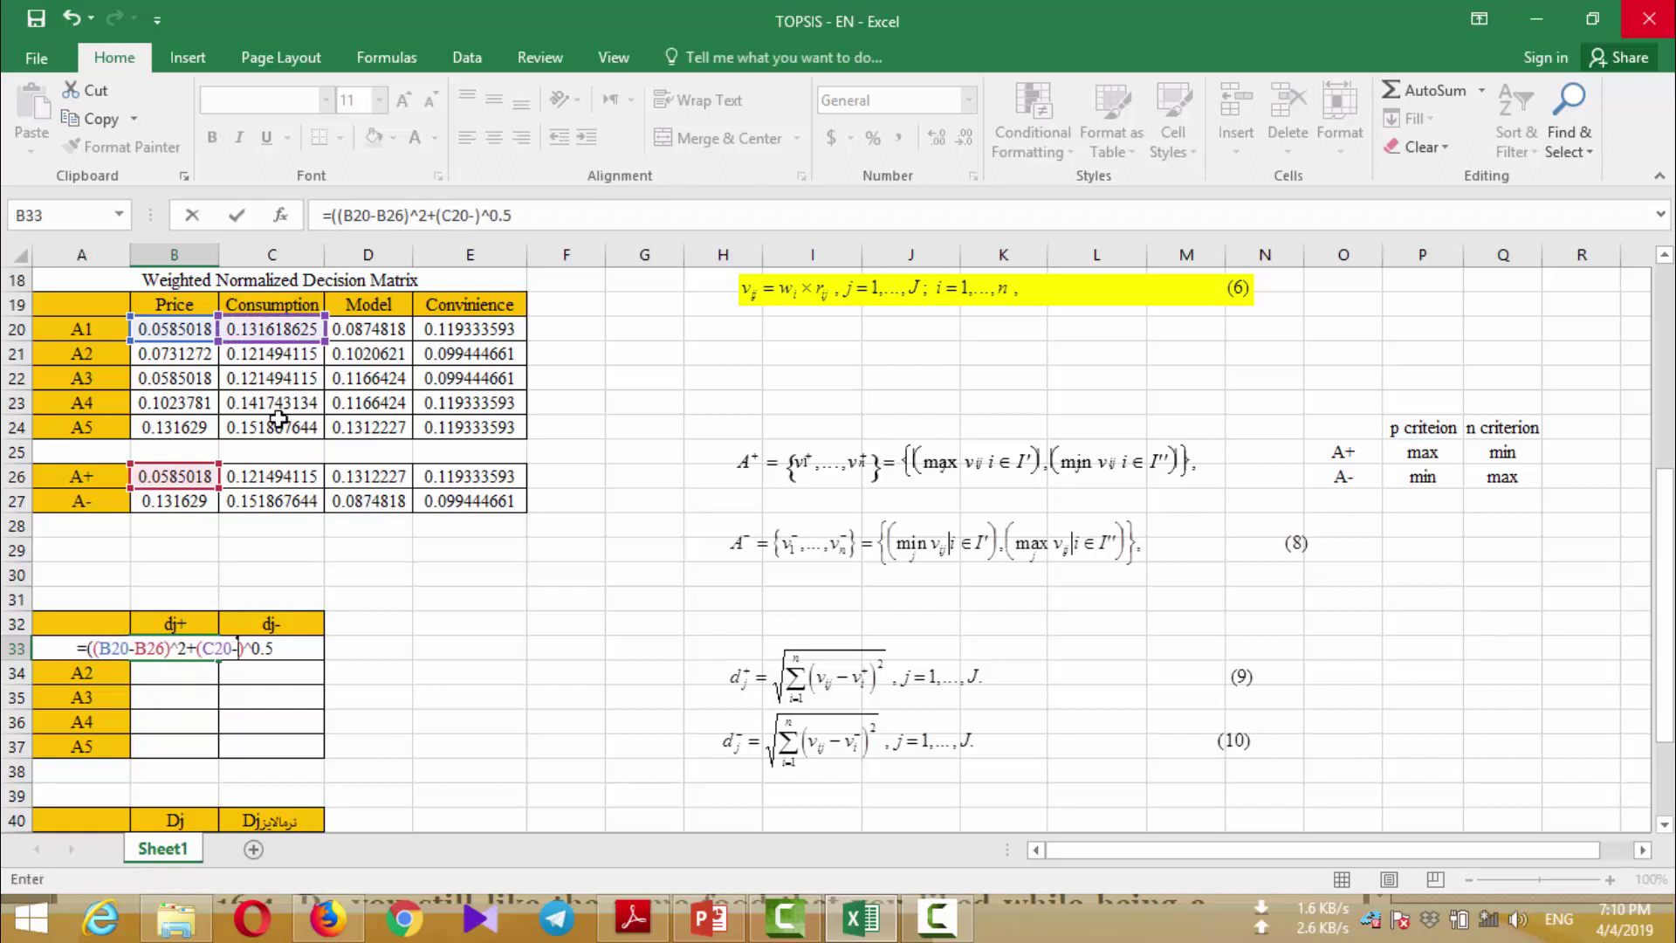
{"action": "left_click", "coordinate": [278, 474]}
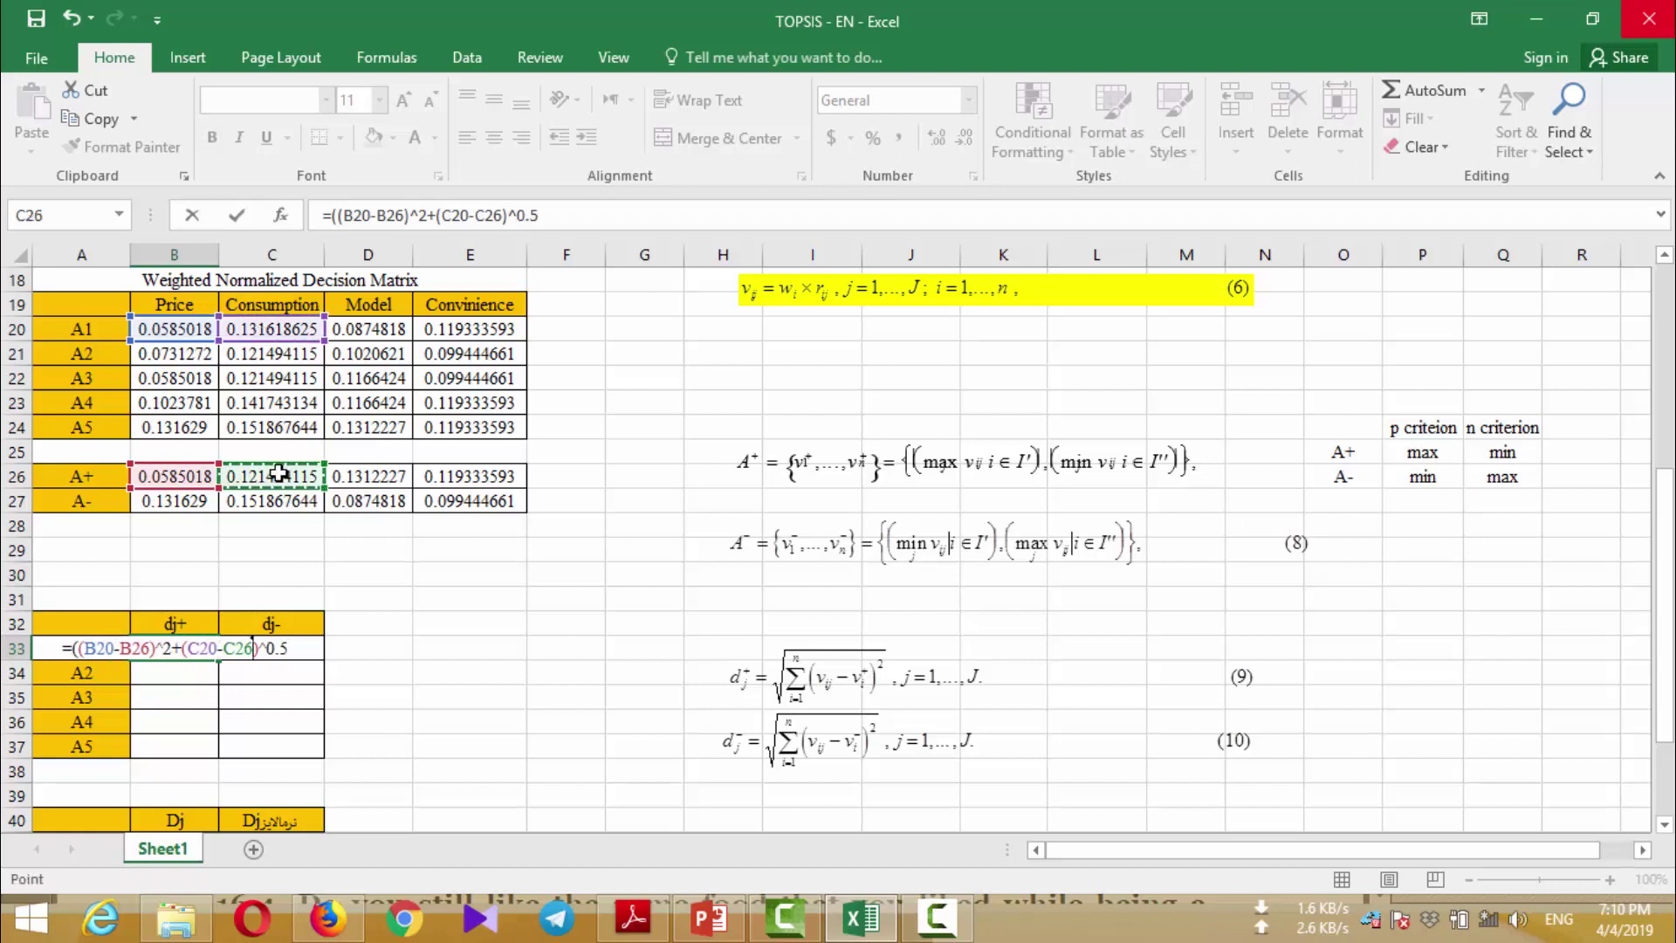
{"action": "type", "text": ")^2"}
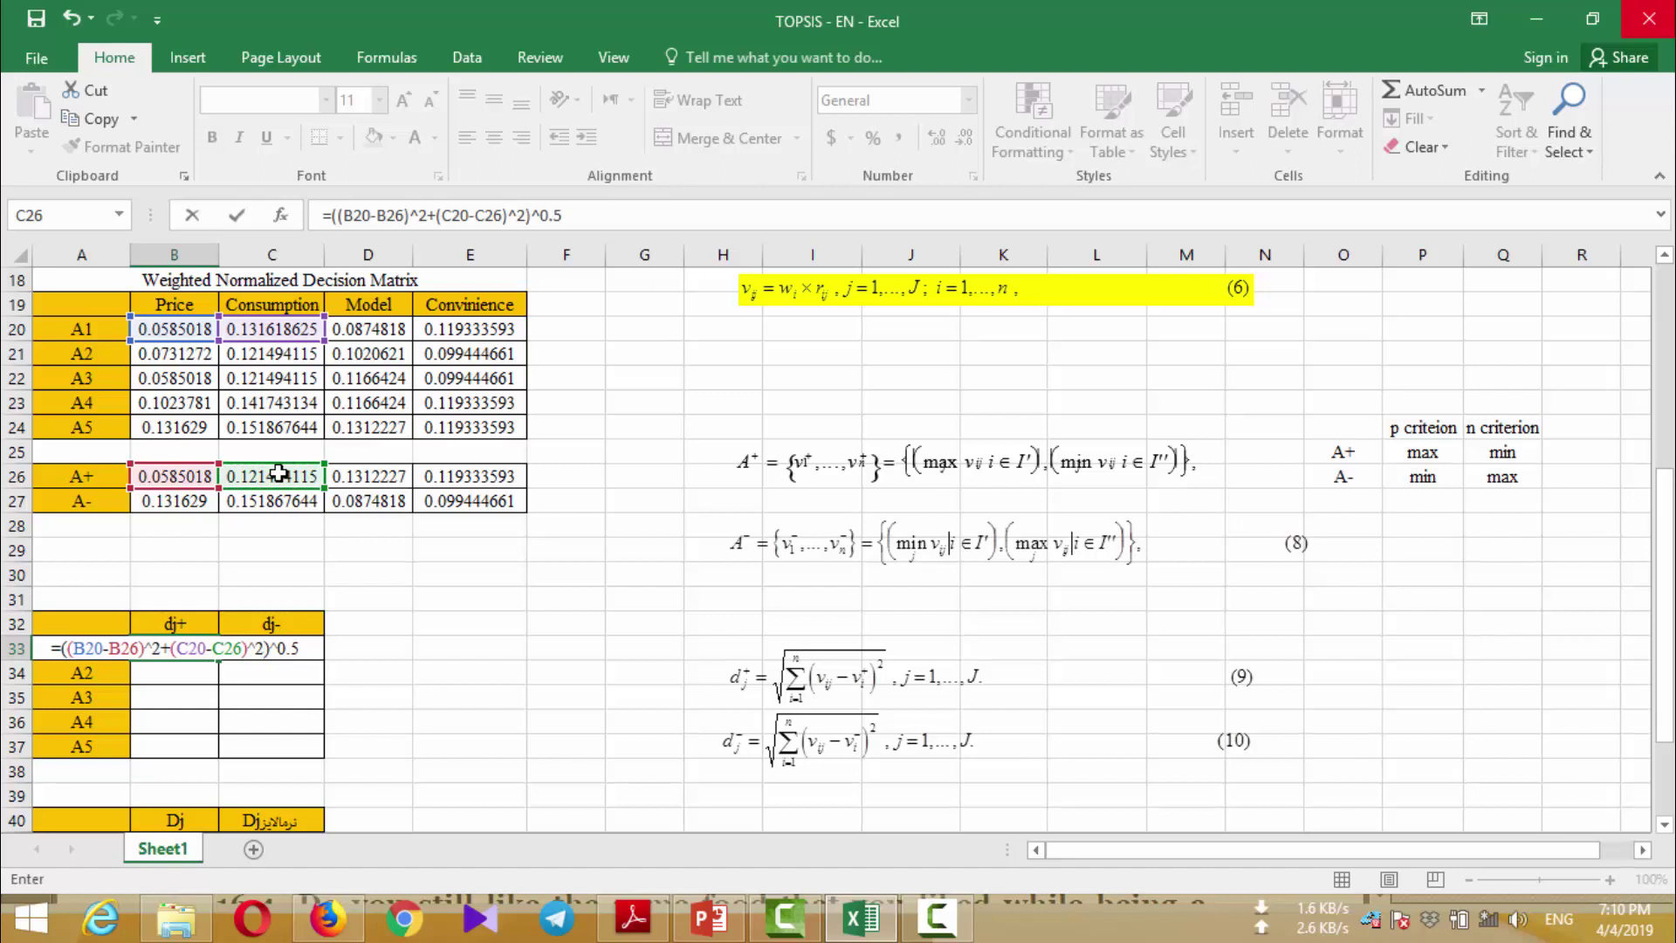
Add the squared Model difference, +(D20-D26)^2, inside the square root of the B33 formula
{"action": "type", "text": "+("}
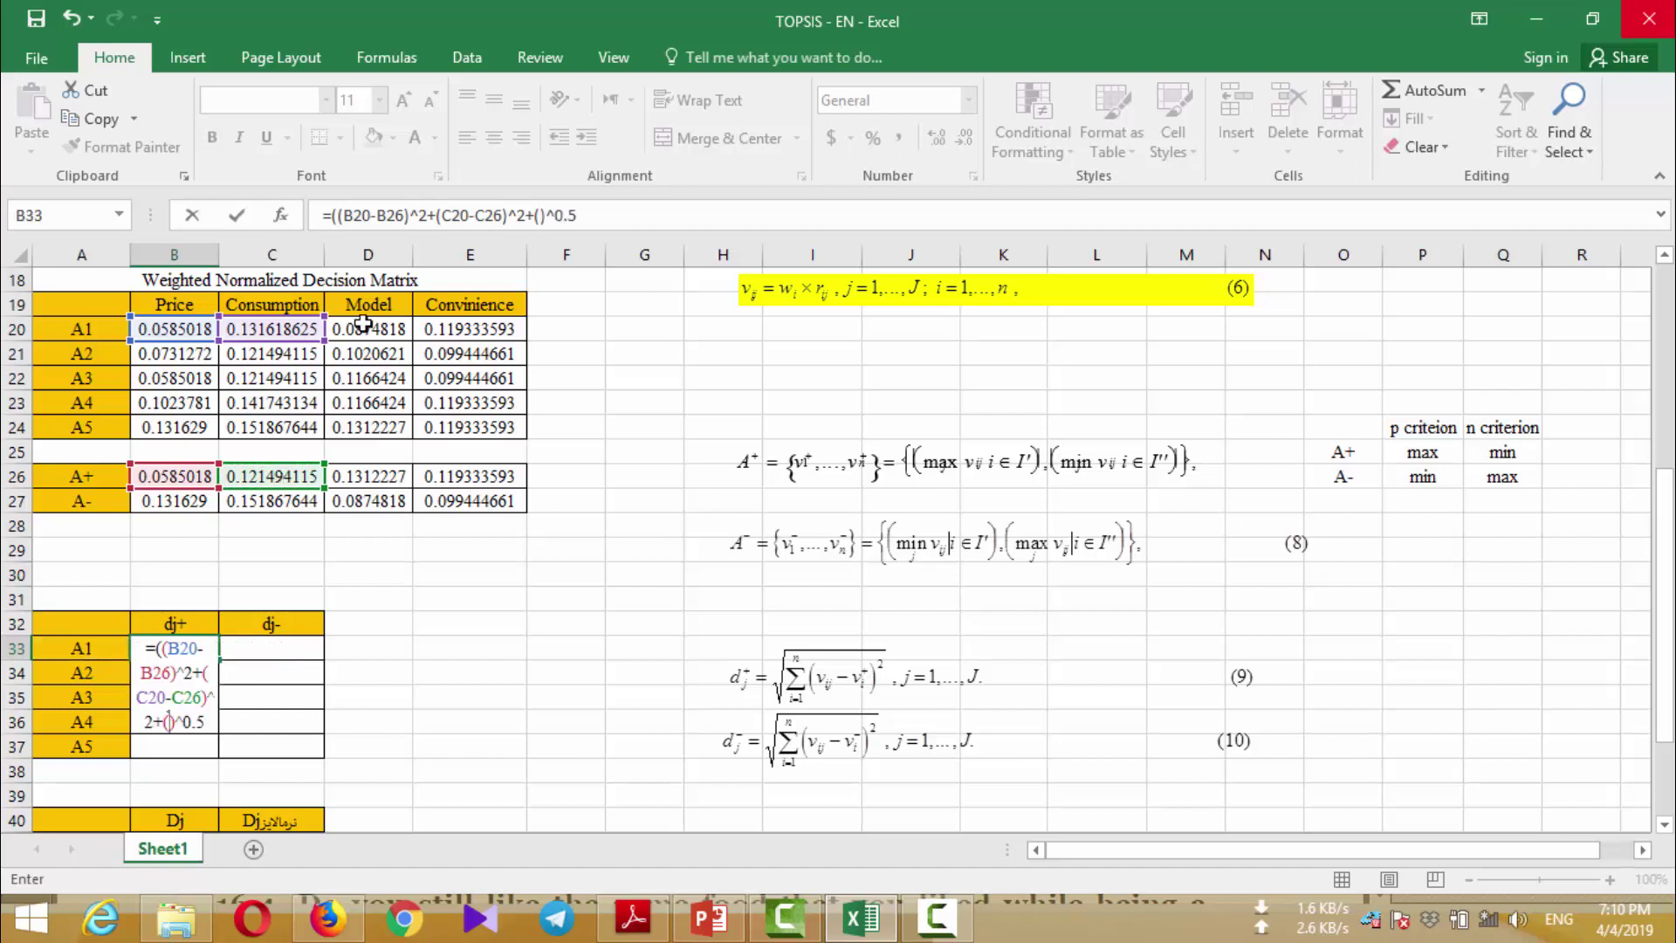
{"action": "left_click", "coordinate": [363, 325]}
{"action": "type", "text": "-"}
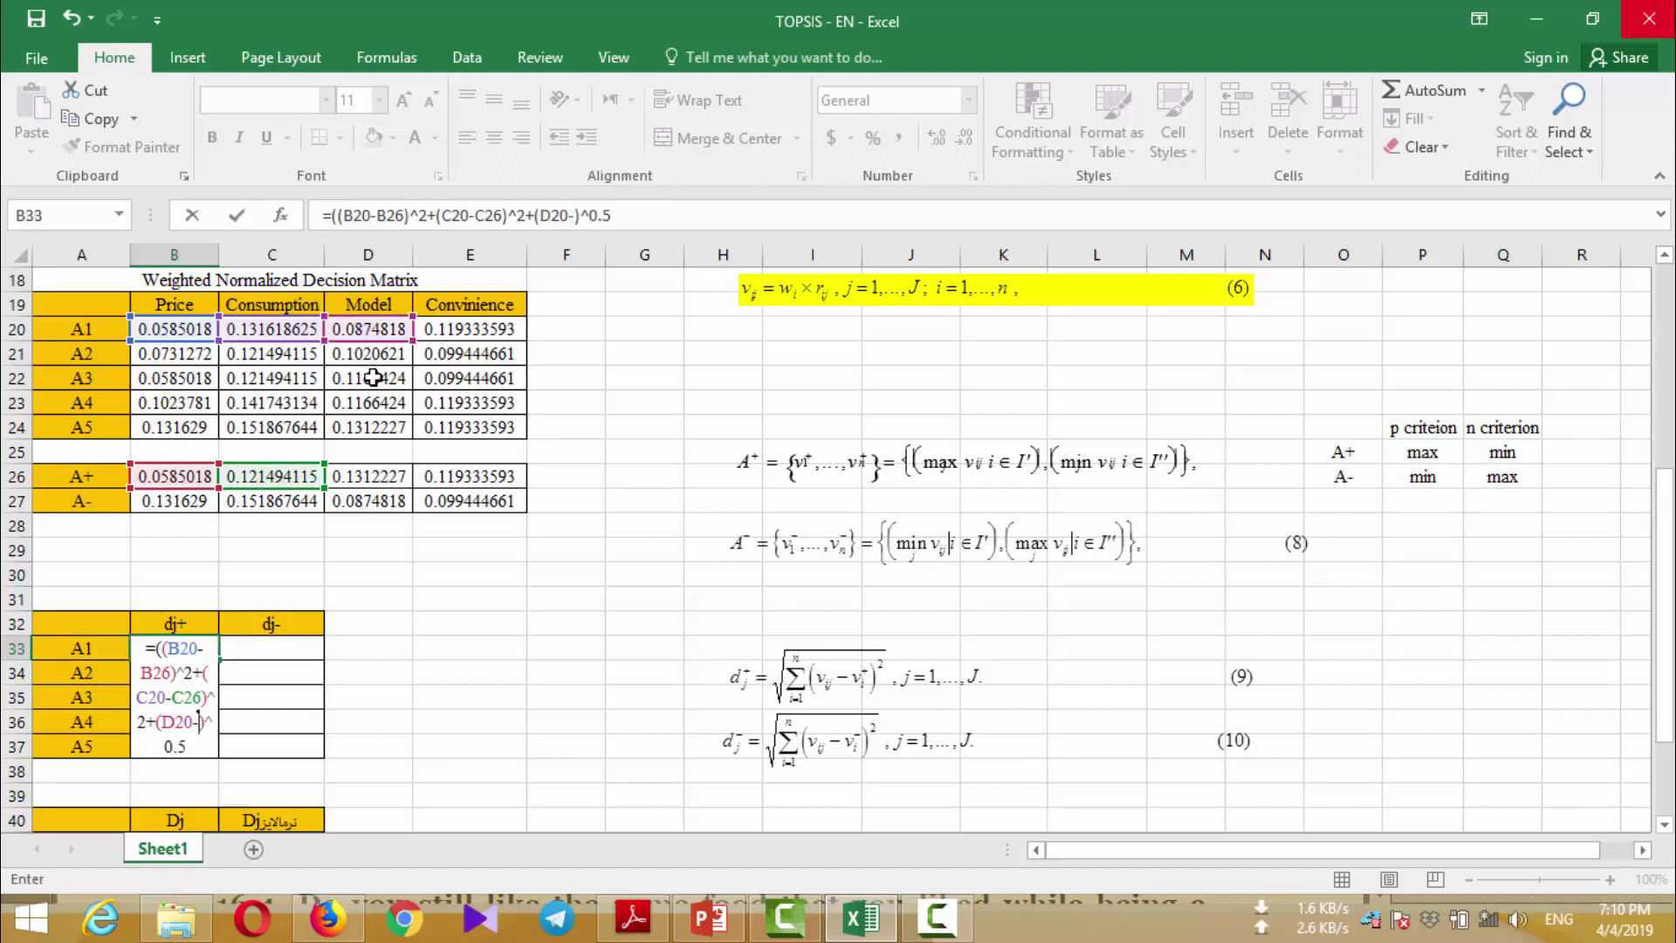
{"action": "left_click", "coordinate": [371, 474]}
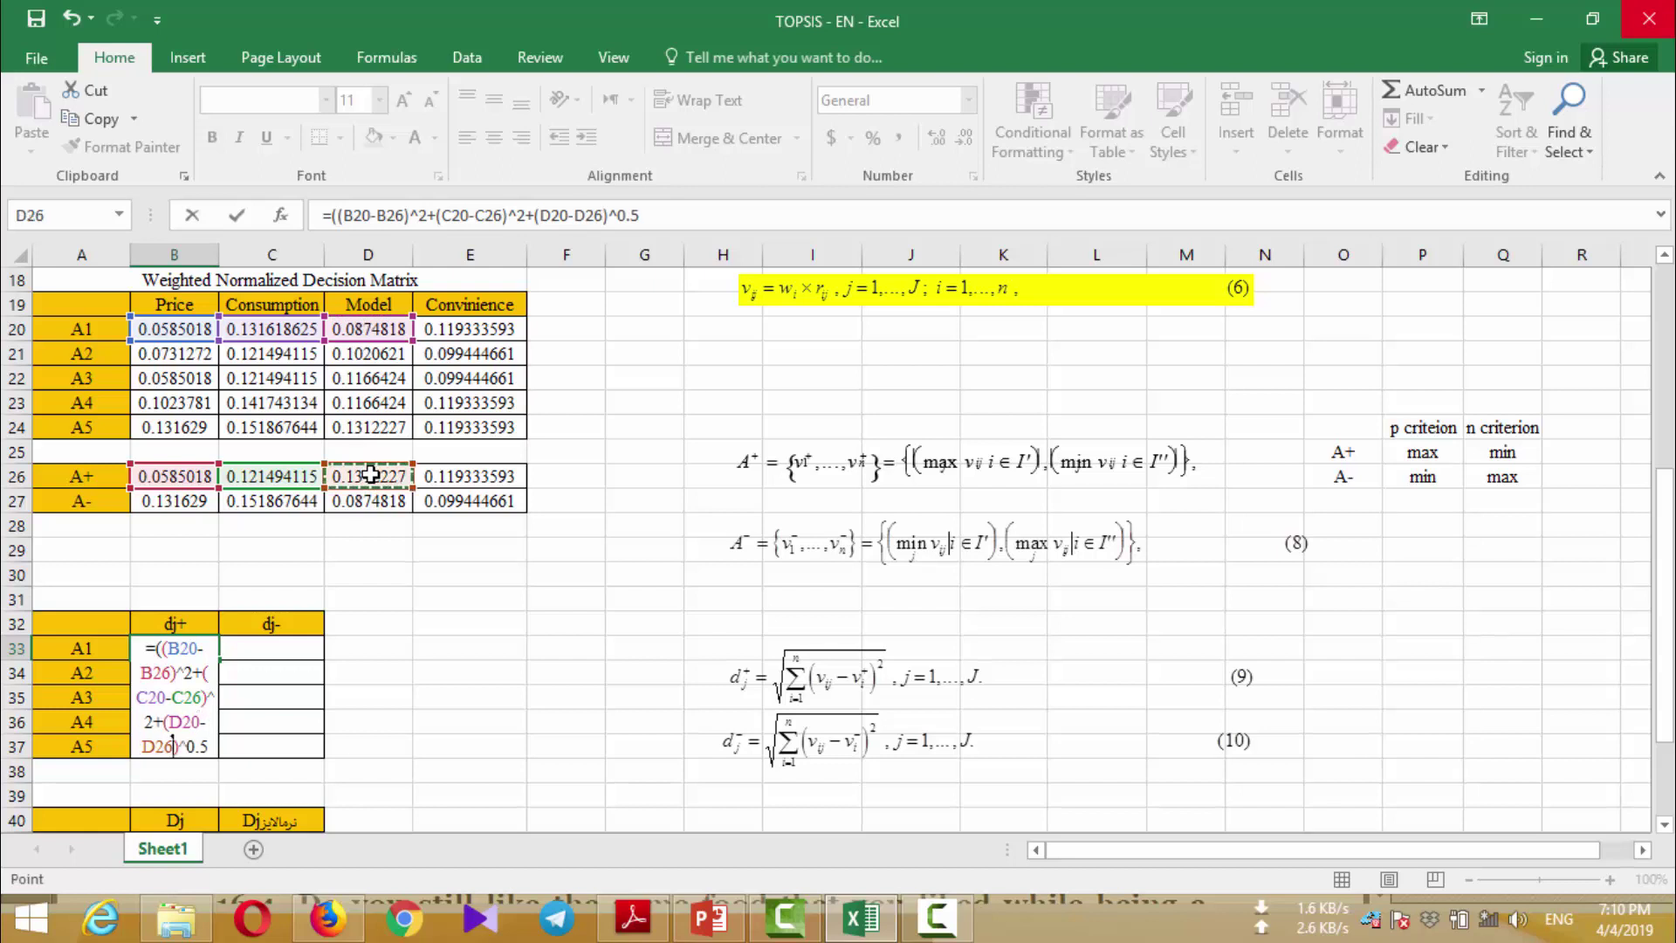
{"action": "type", "text": ")"}
{"action": "type", "text": "^2+)^"}
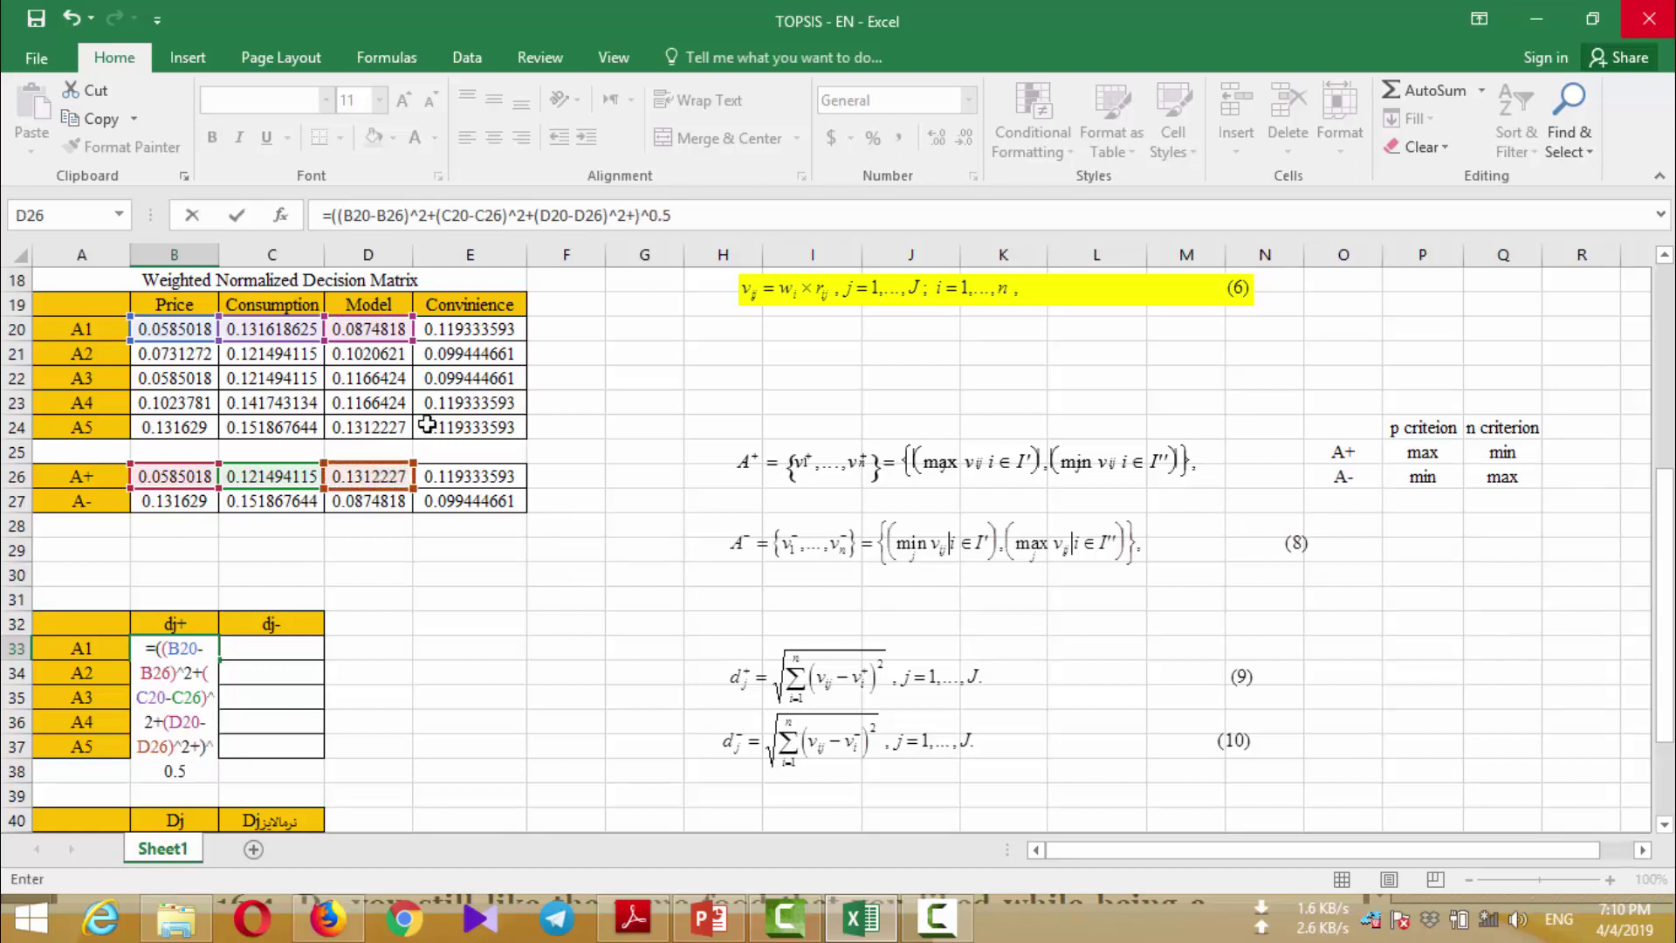
Complete the dj+ formula in B33 with the squared Convinience difference, (E20-E26)^2, and enter it
{"action": "left_click", "coordinate": [465, 328]}
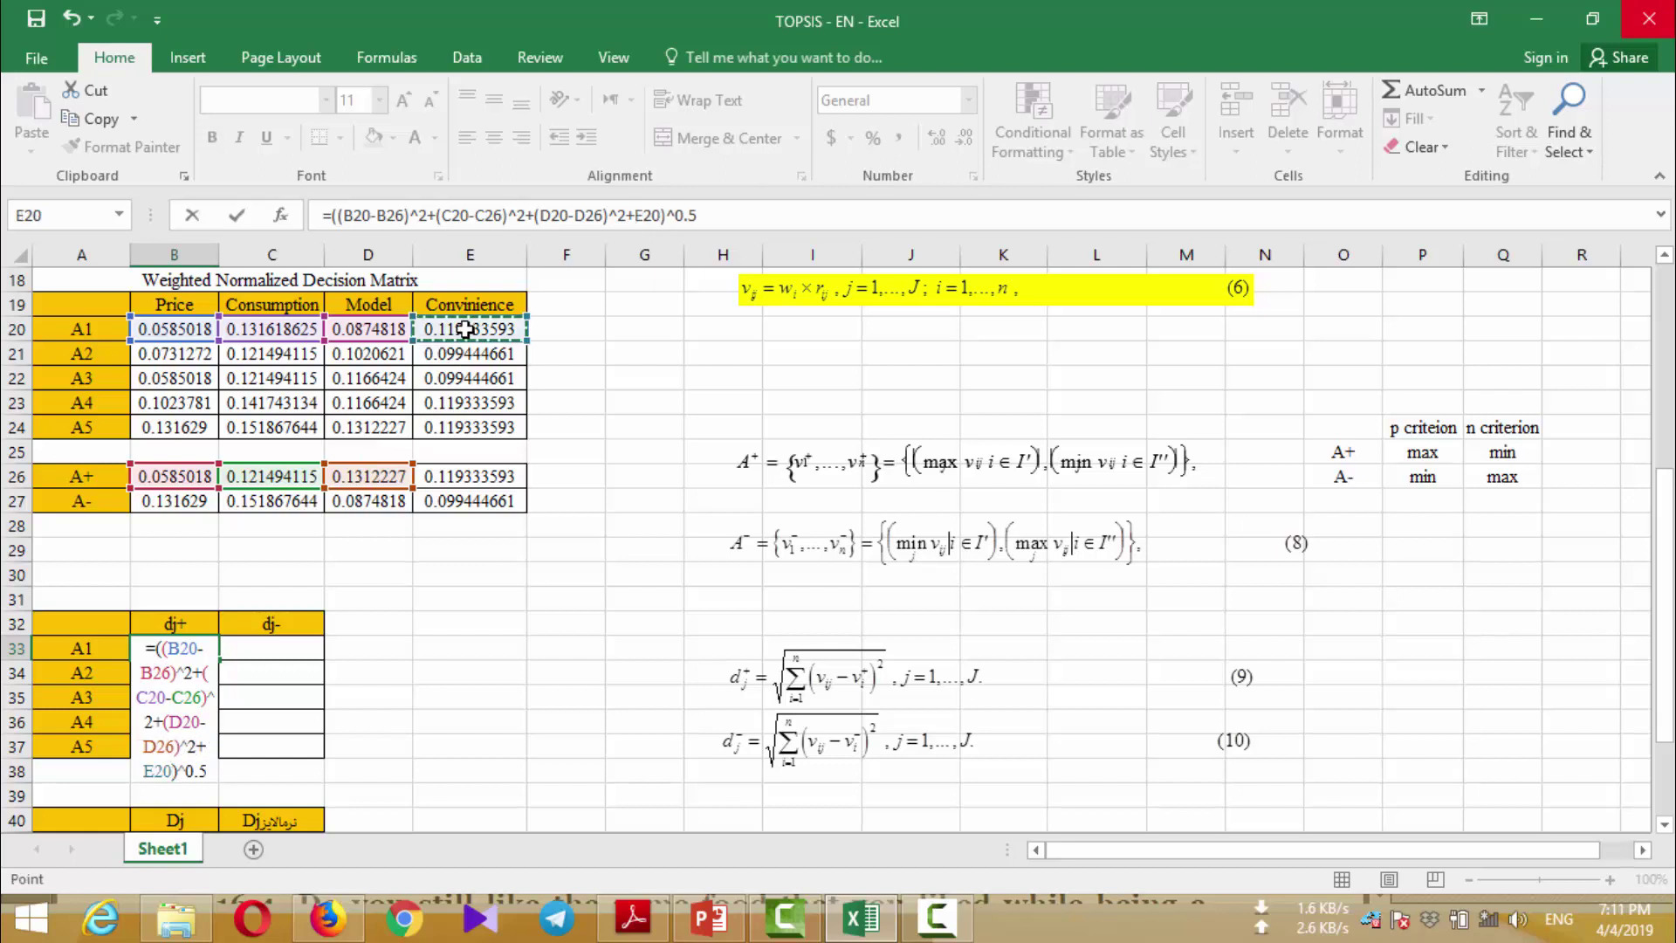
{"action": "key", "text": "BackSpace"}
{"action": "key", "text": "BackSpace"}
{"action": "key", "text": "BackSpace"}
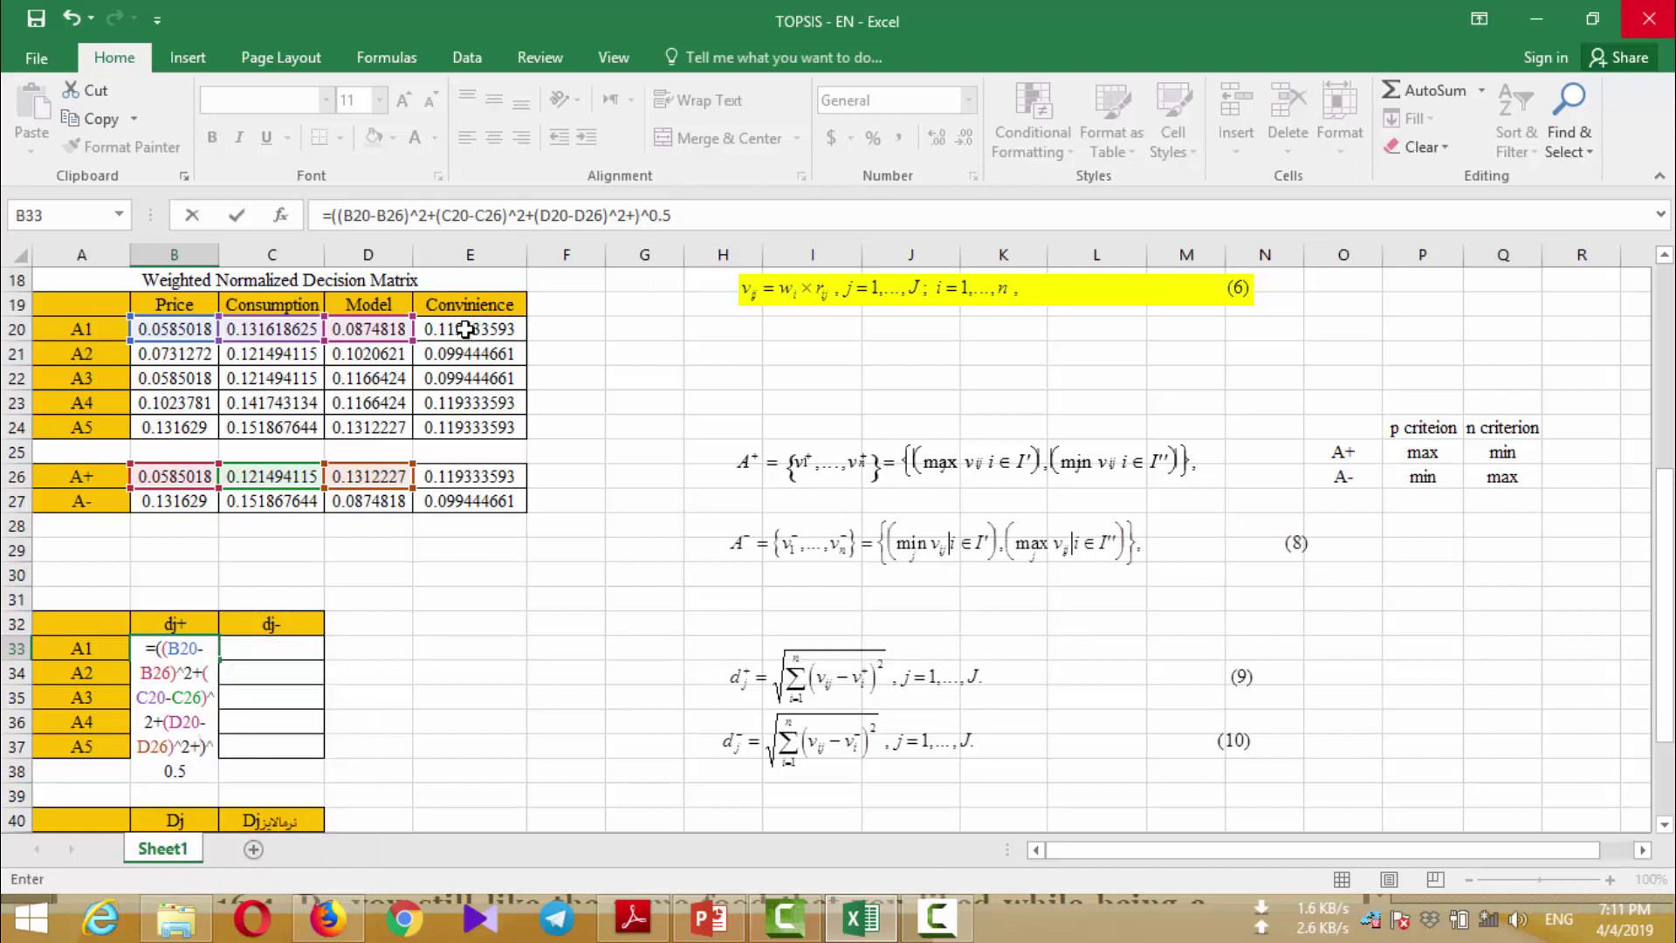
{"action": "type", "text": "("}
{"action": "left_click", "coordinate": [476, 327]}
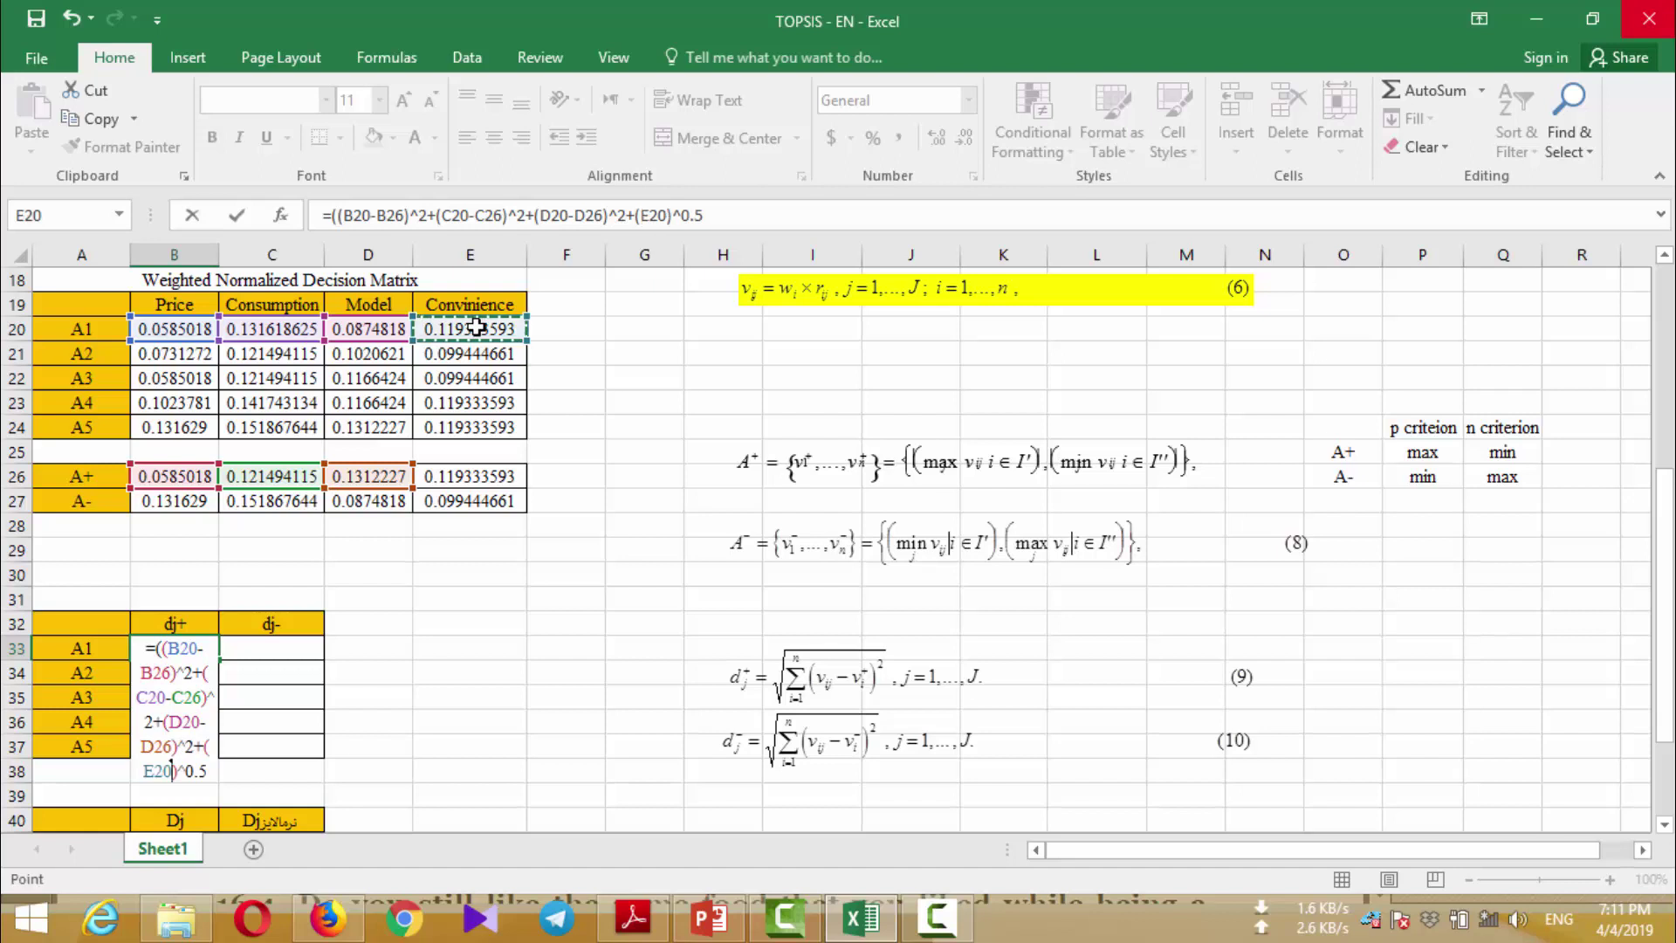
{"action": "type", "text": "-"}
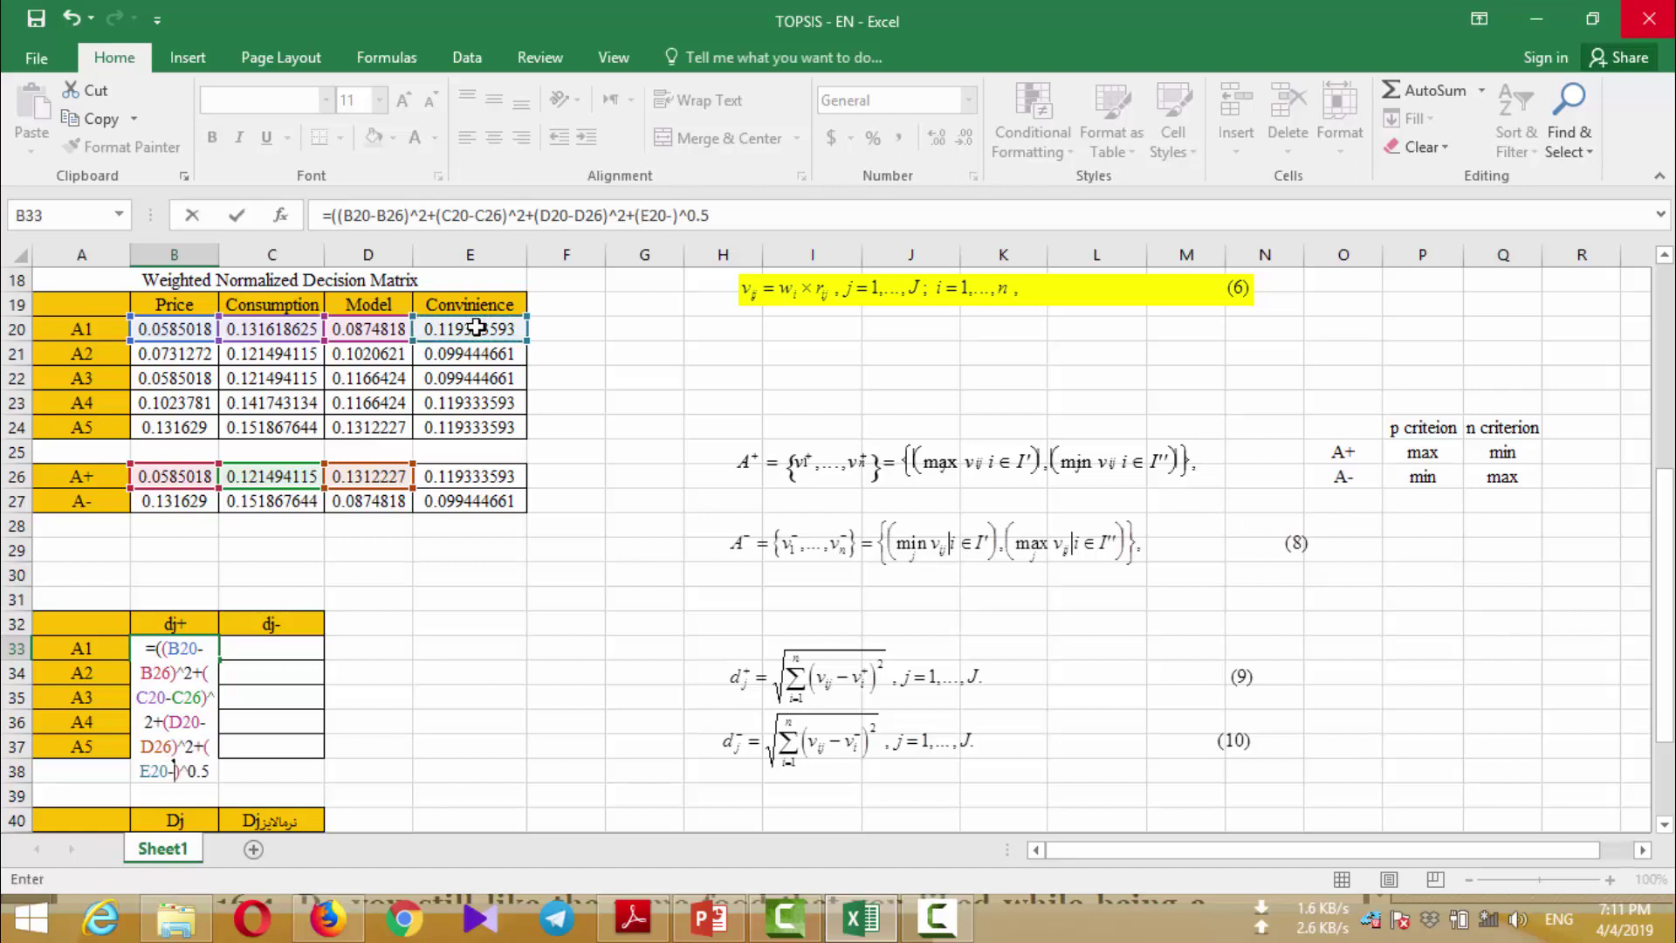
{"action": "left_click", "coordinate": [487, 471]}
{"action": "type", "text": ")^"}
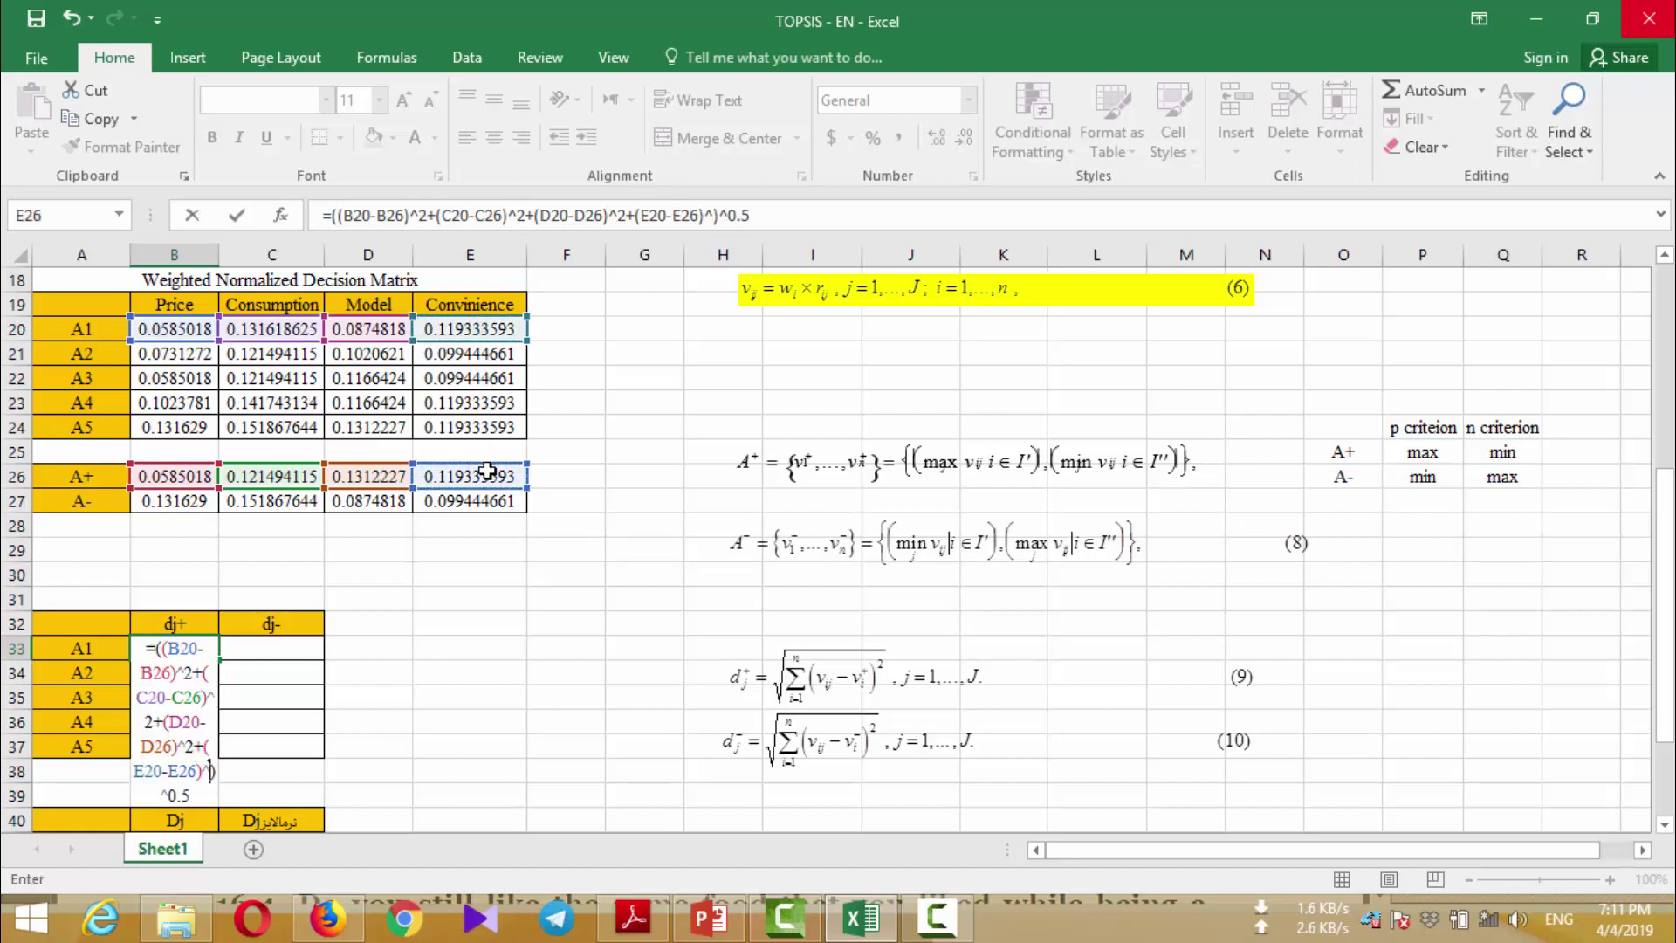
{"action": "type", "text": "2"}
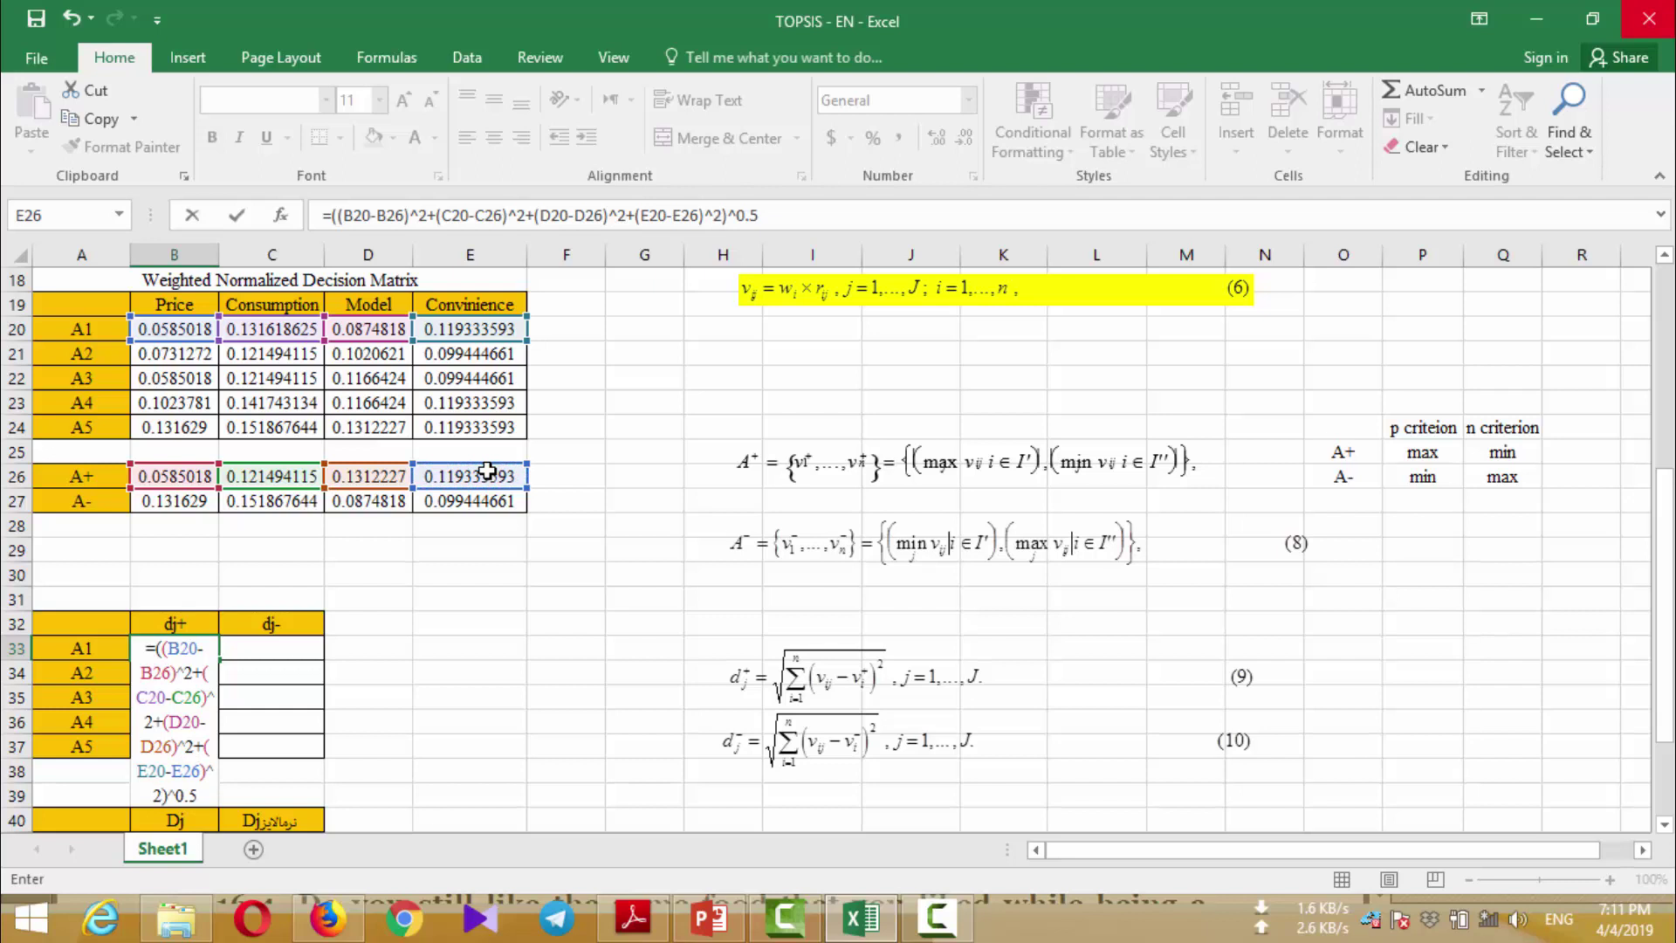
{"action": "key", "text": "Return"}
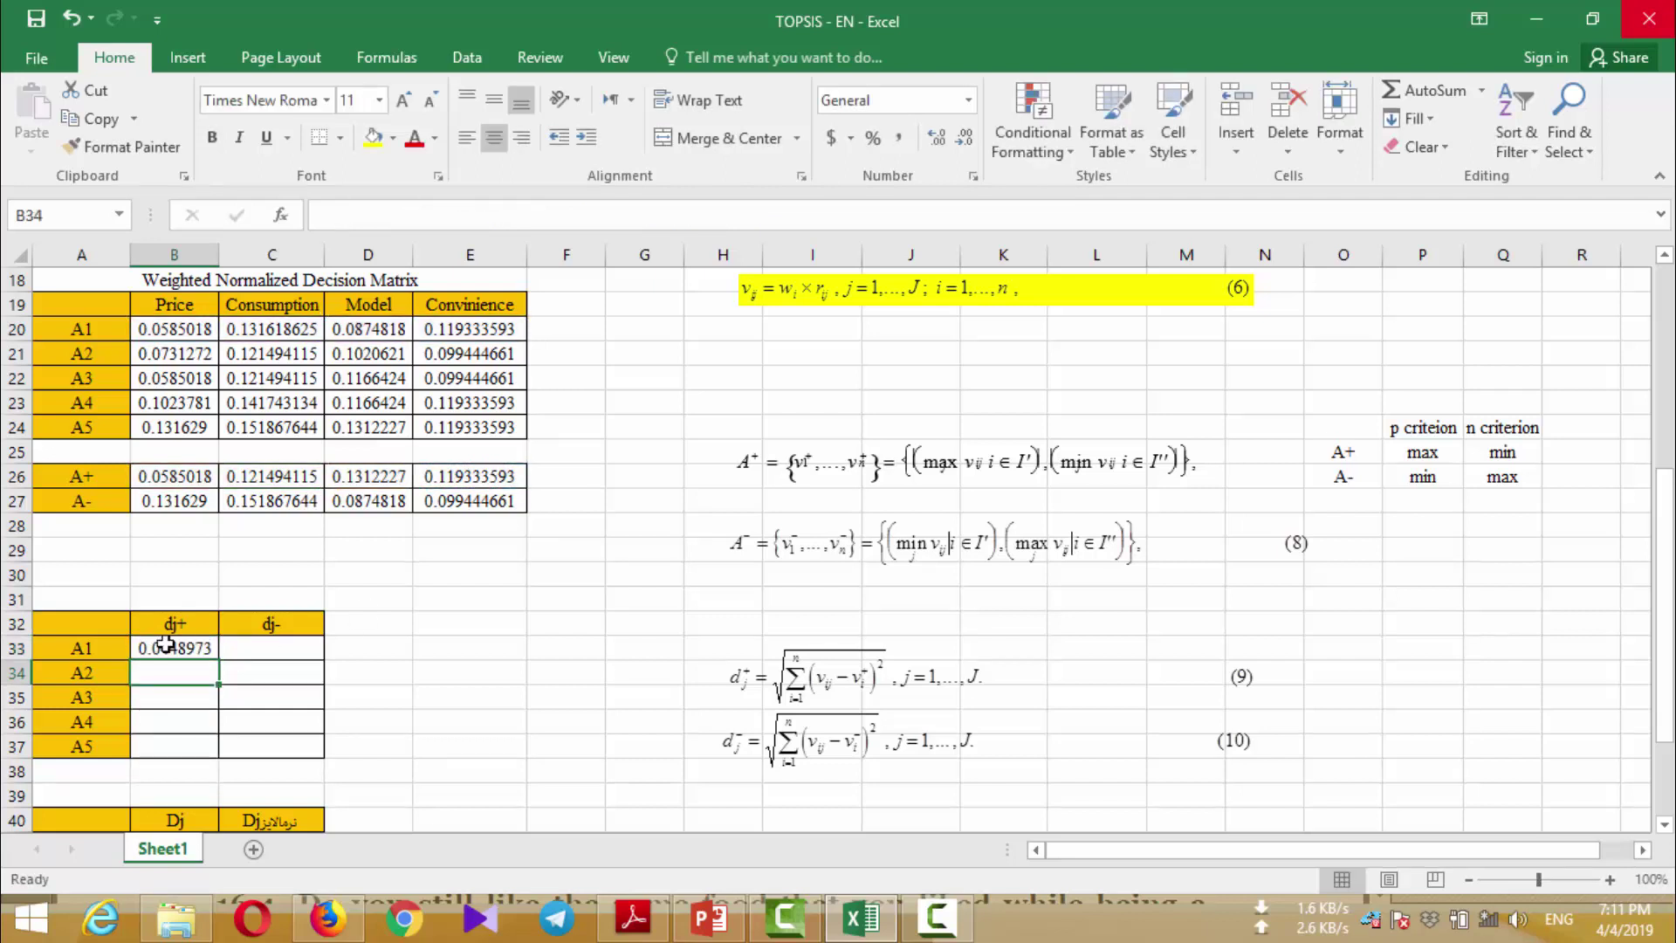
Make the A+ references in the B33 dj+ formula absolute: $B$26, $C$26, $D$26 and $E$26
{"action": "left_click", "coordinate": [166, 646]}
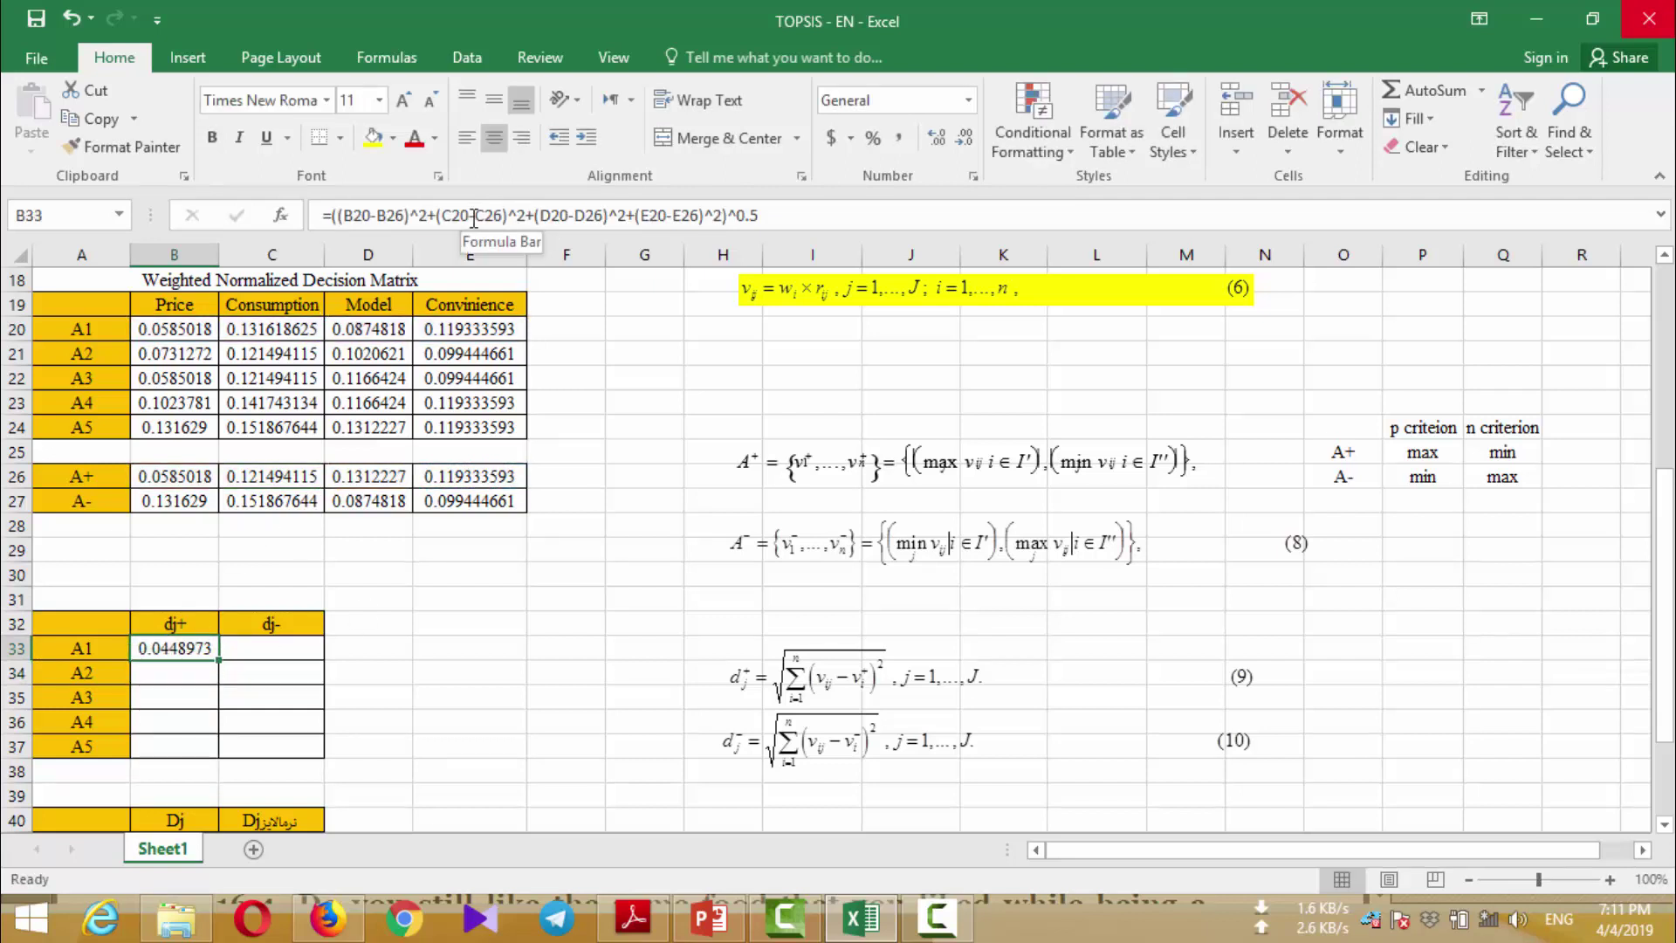
{"action": "left_click", "coordinate": [396, 216]}
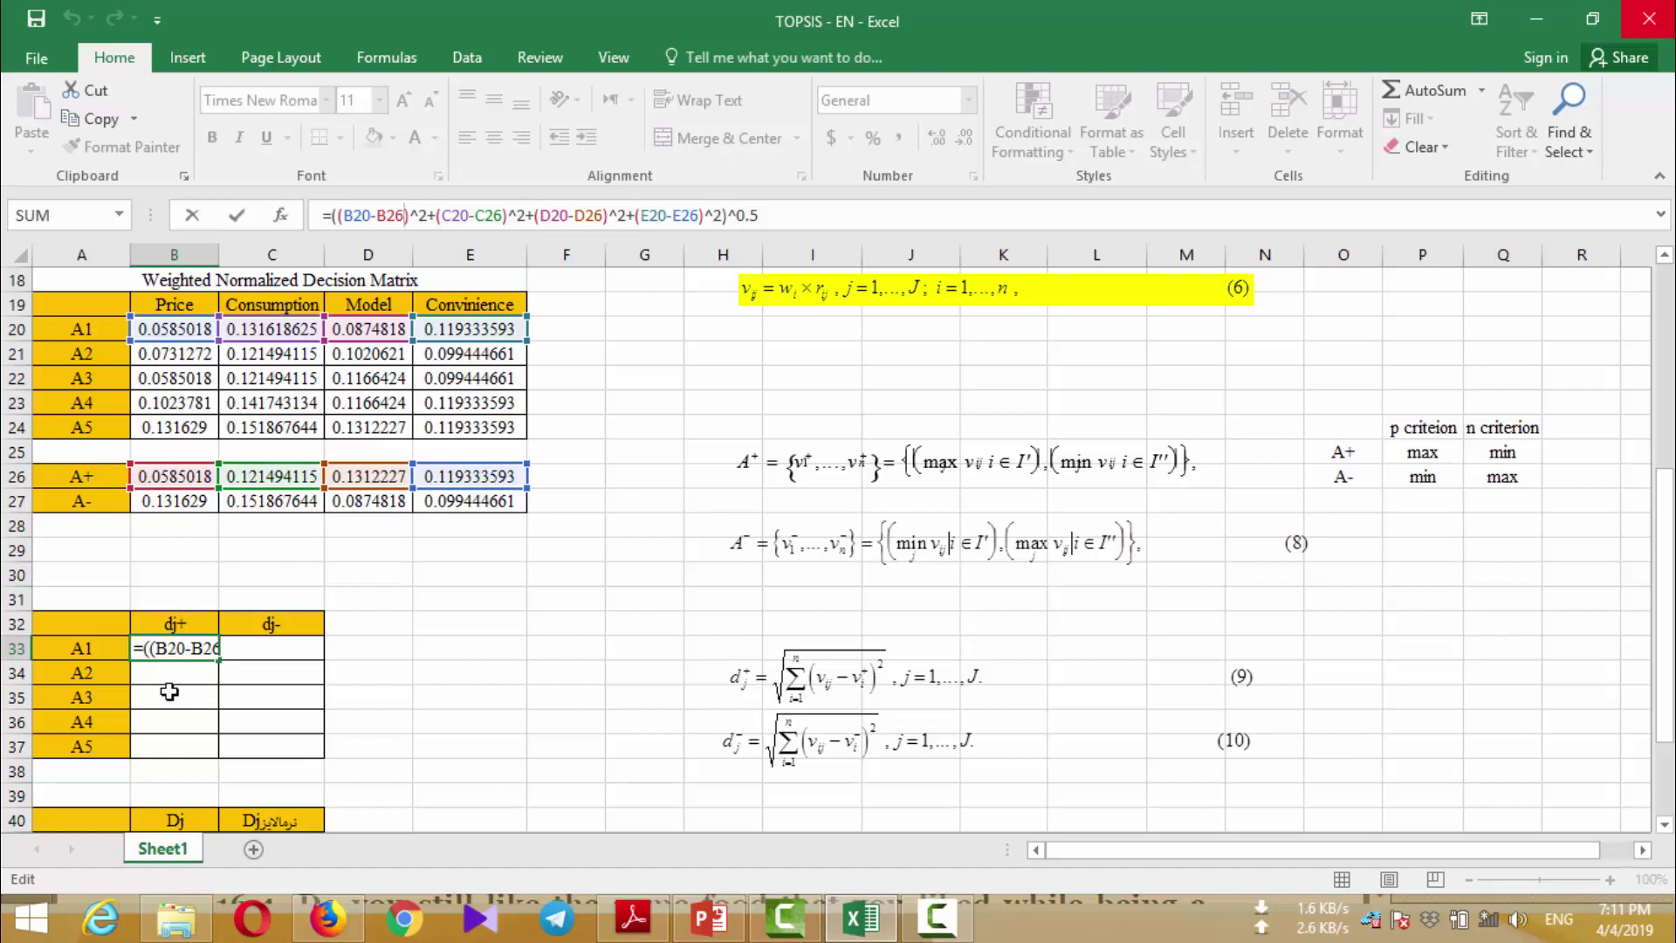
{"action": "left_click", "coordinate": [410, 218]}
{"action": "key", "text": "F4"}
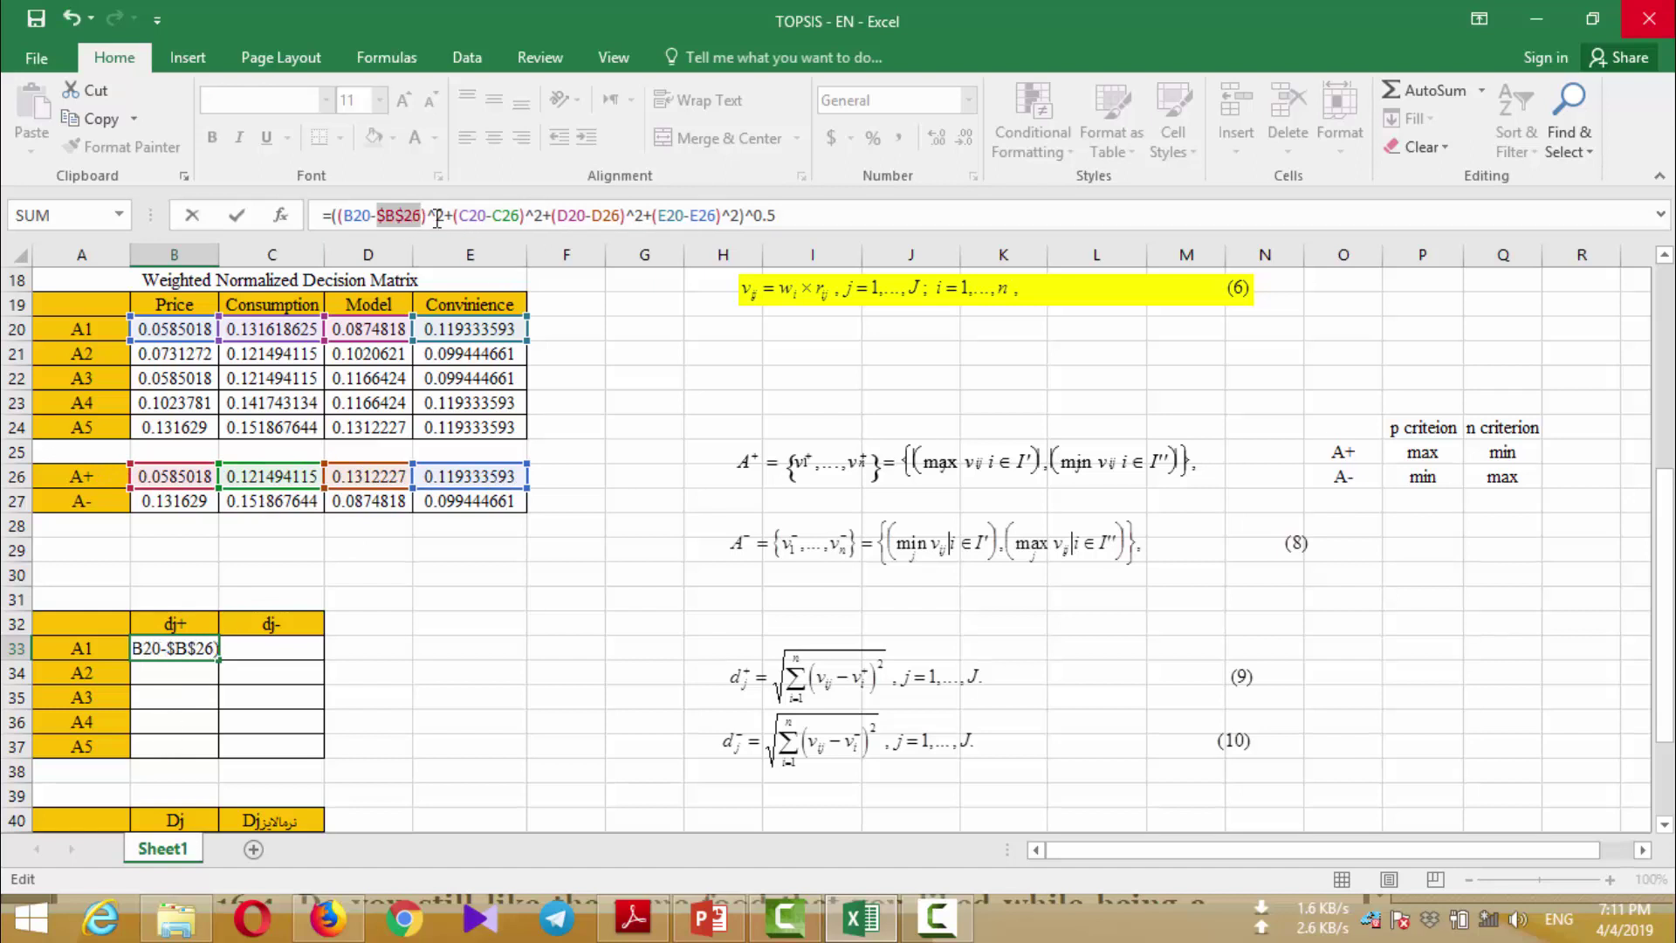
{"action": "left_click", "coordinate": [522, 214]}
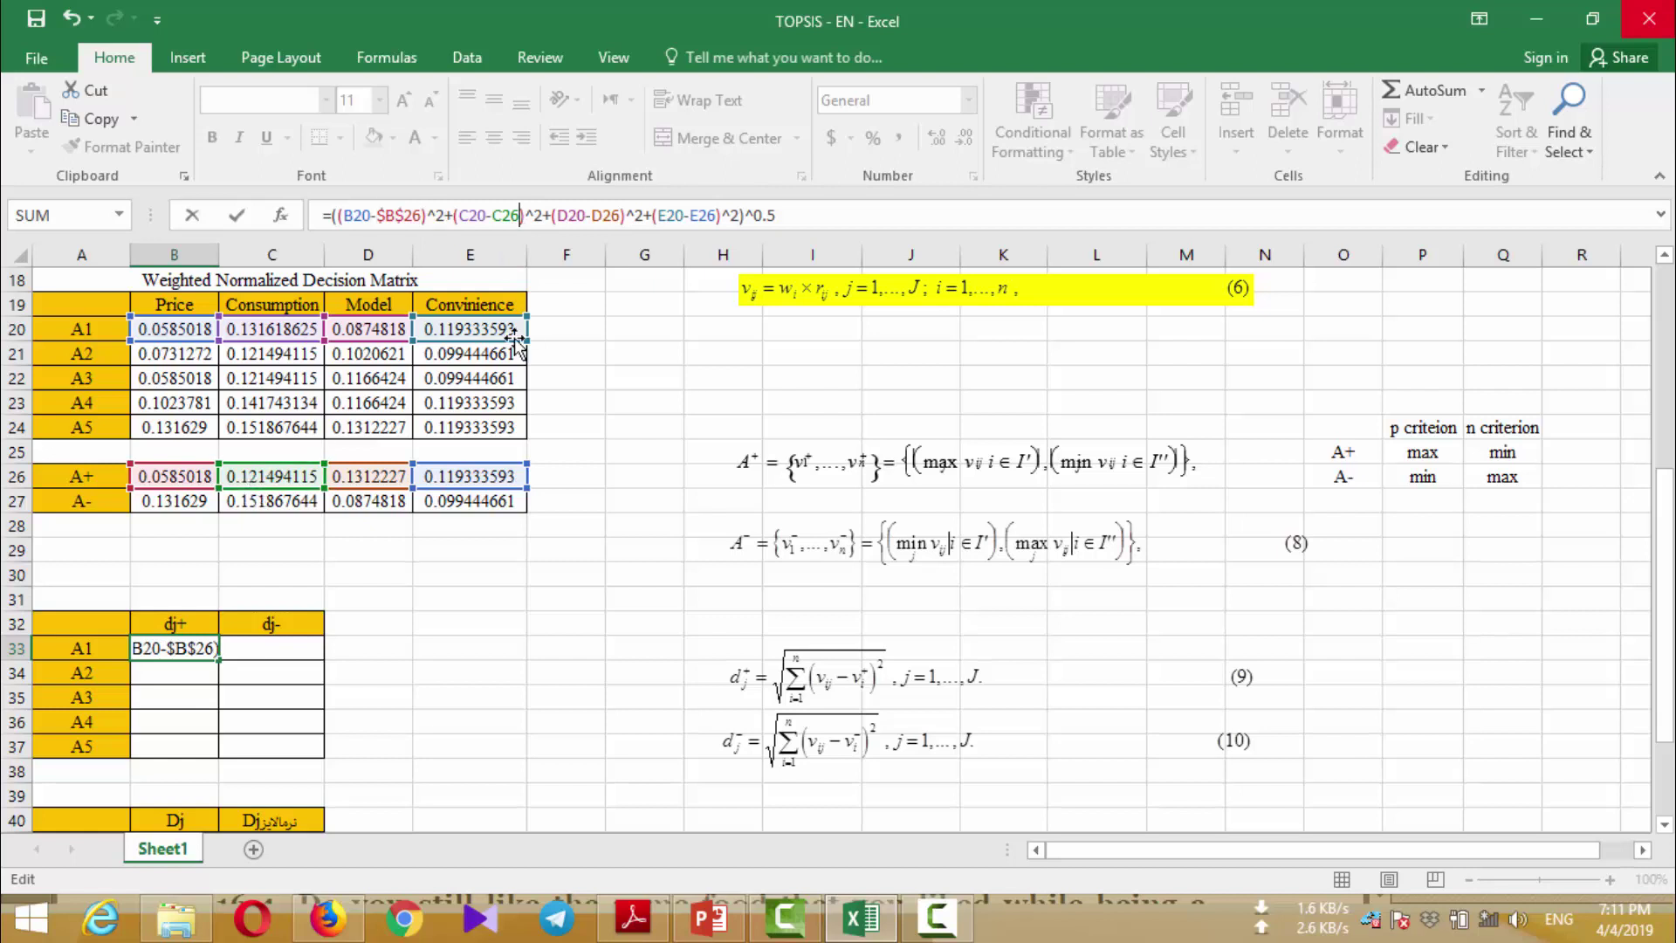
{"action": "key", "text": "F4"}
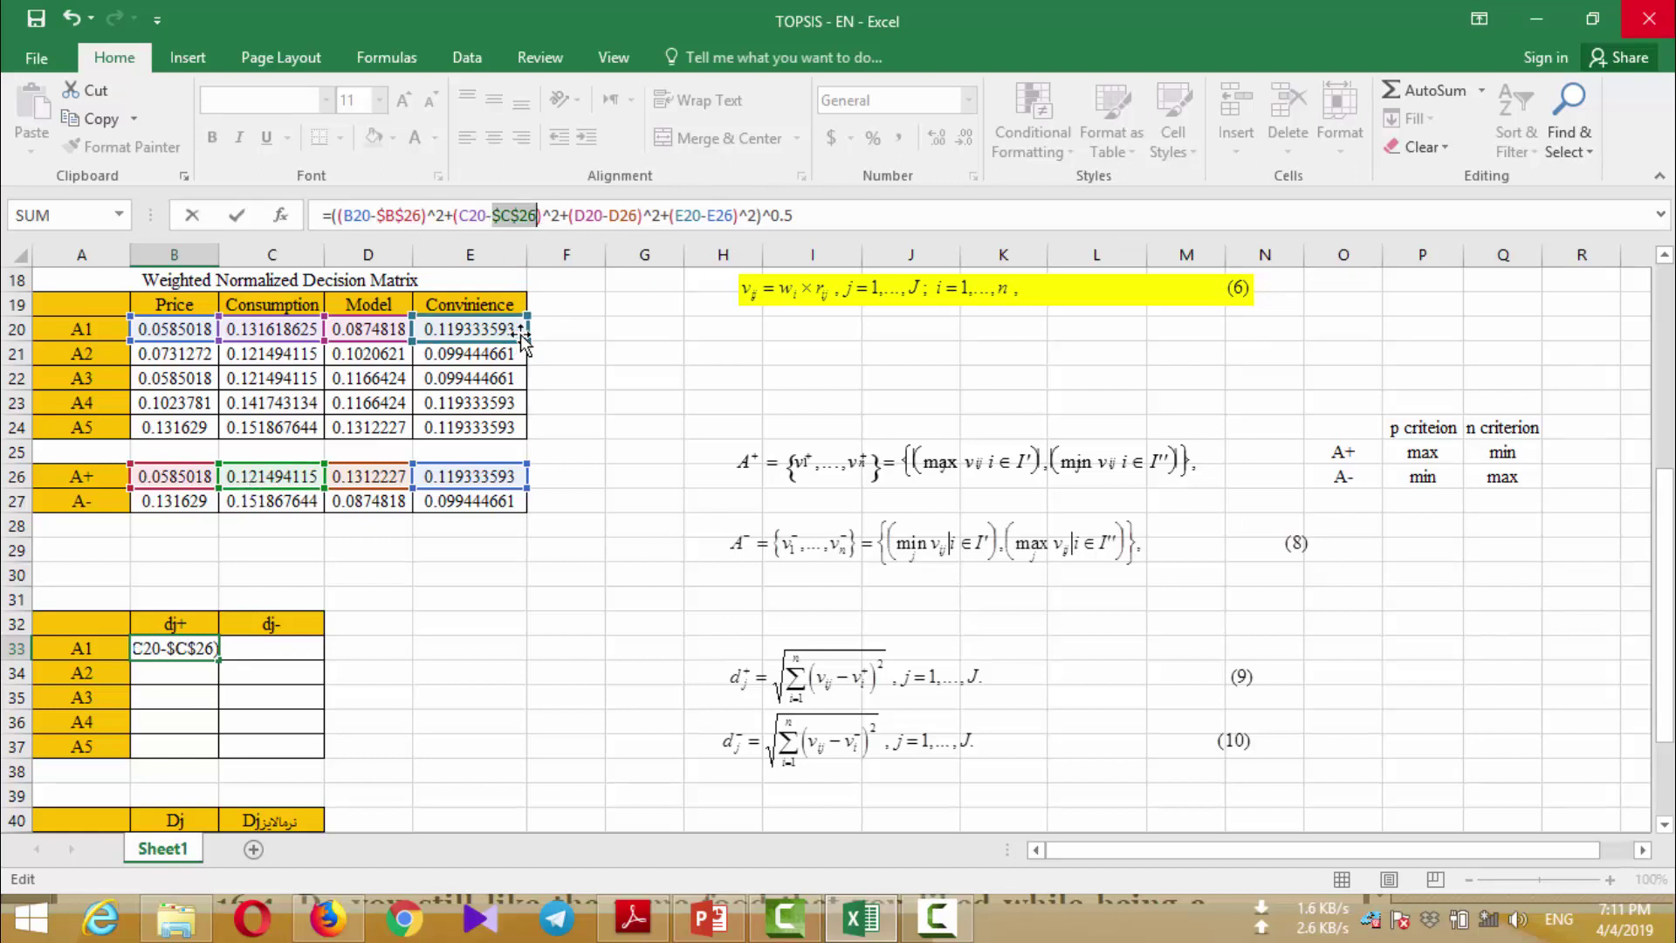
{"action": "left_click", "coordinate": [642, 215]}
{"action": "key", "text": "F4"}
{"action": "left_click", "coordinate": [751, 216]}
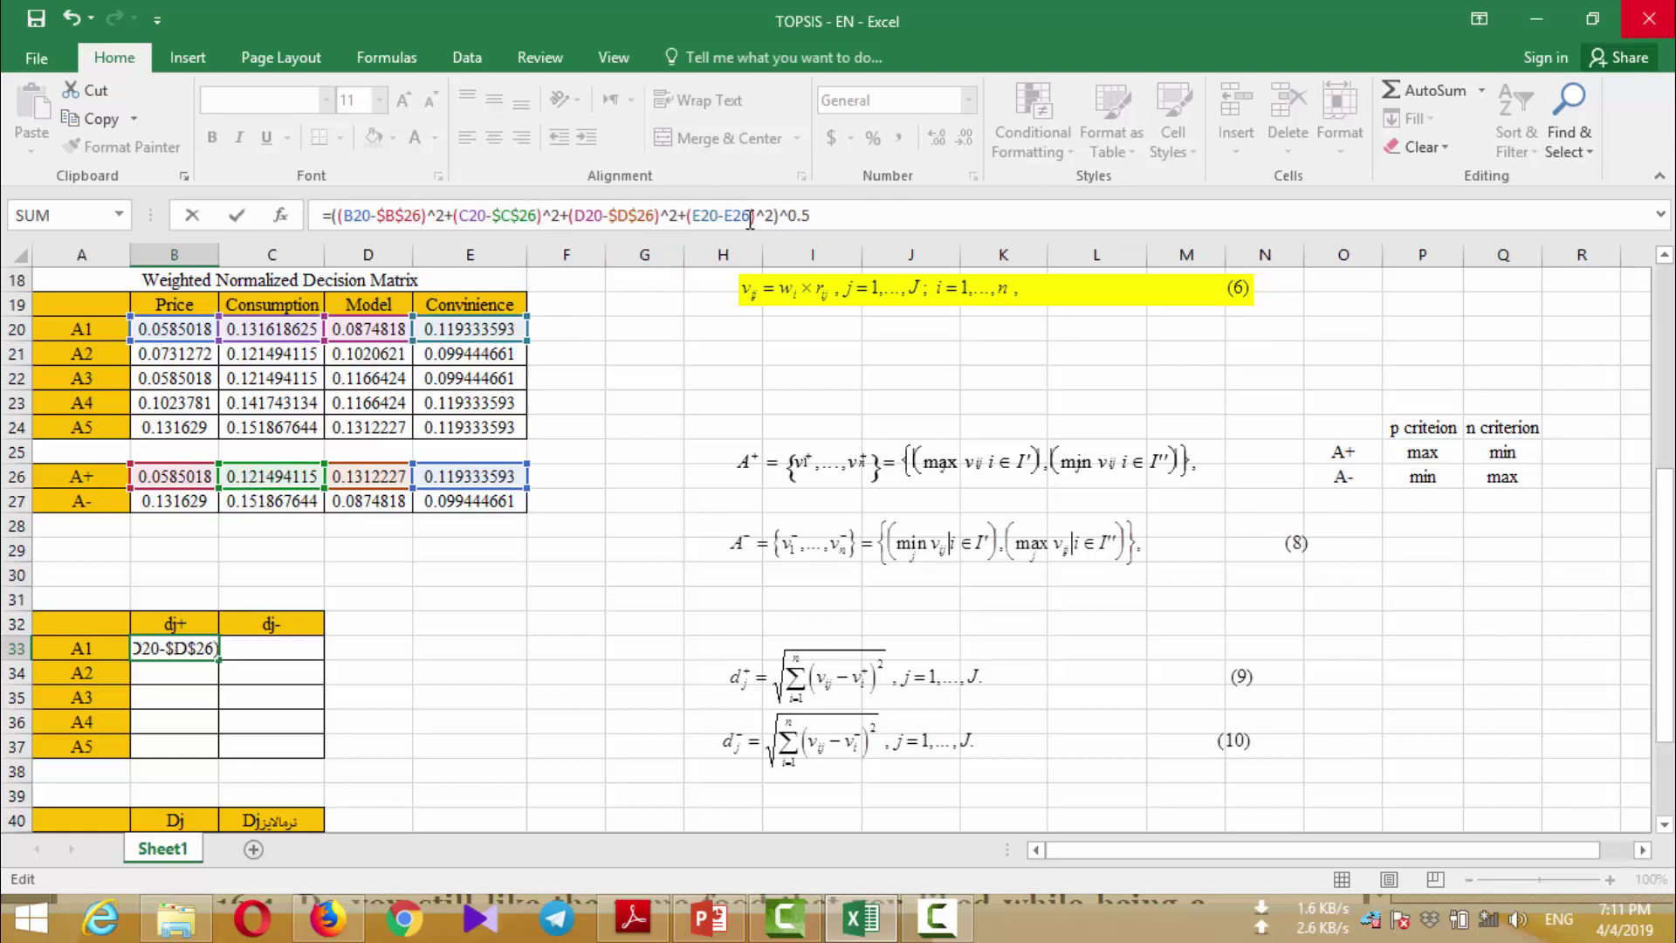
{"action": "key", "text": "F4"}
{"action": "key", "text": "Return"}
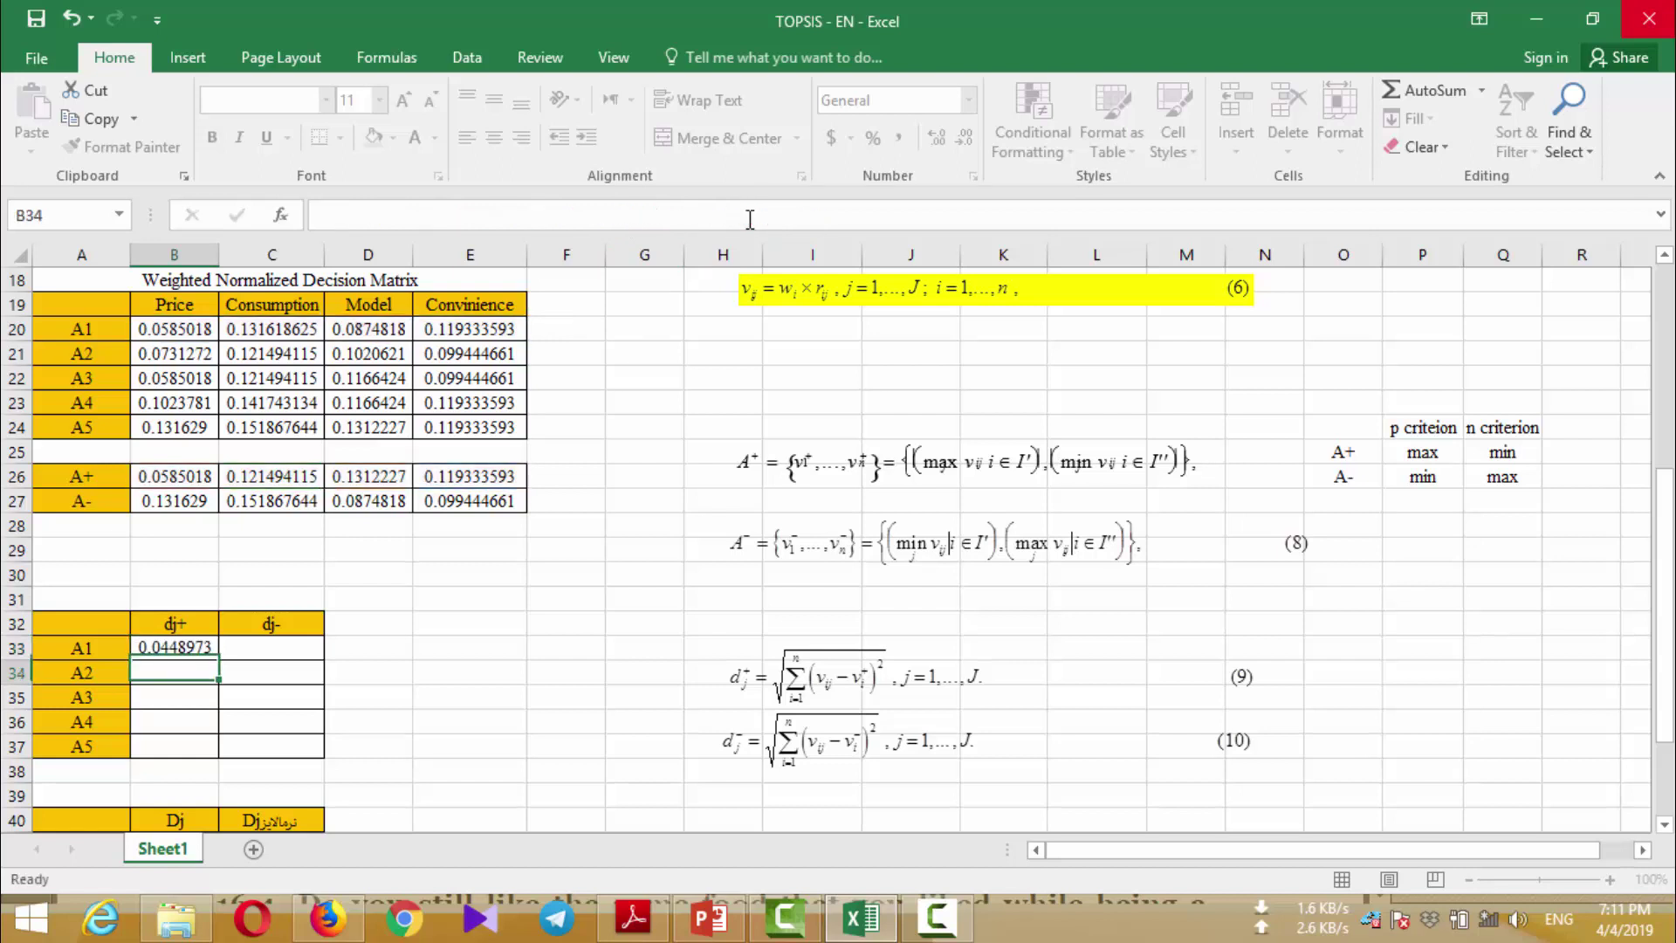
Fill the dj+ formula from B33 down to B37 for alternatives A2 to A5
{"action": "left_click", "coordinate": [187, 646]}
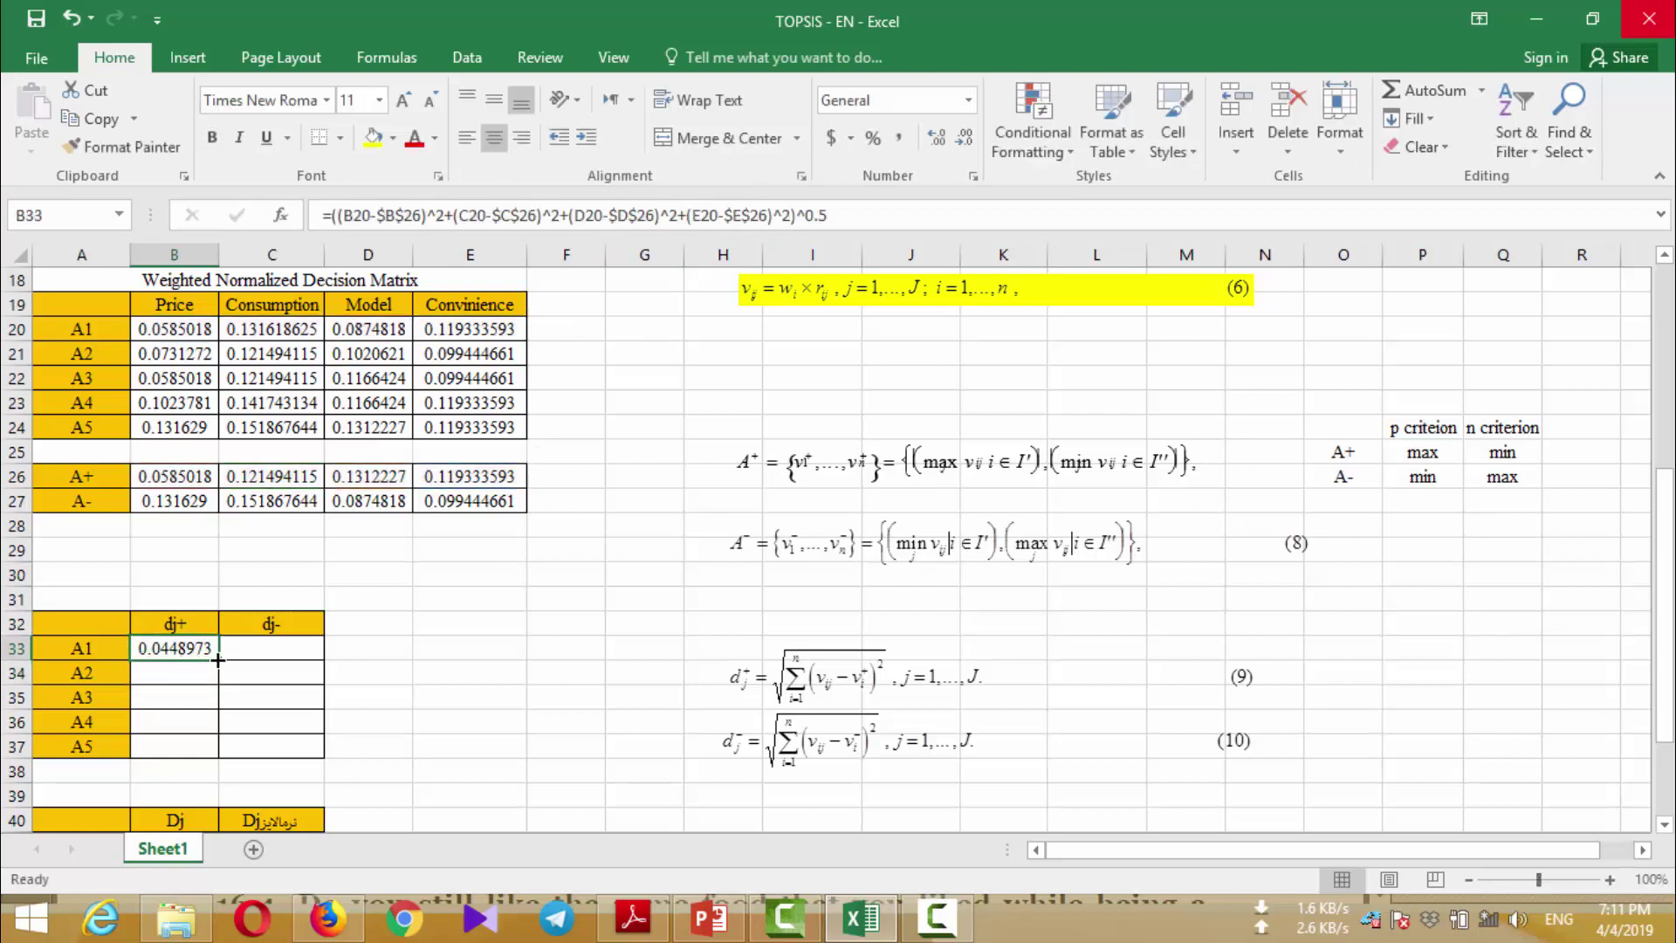
{"action": "left_click_drag", "start_coordinate": [217, 671], "coordinate": [217, 749]}
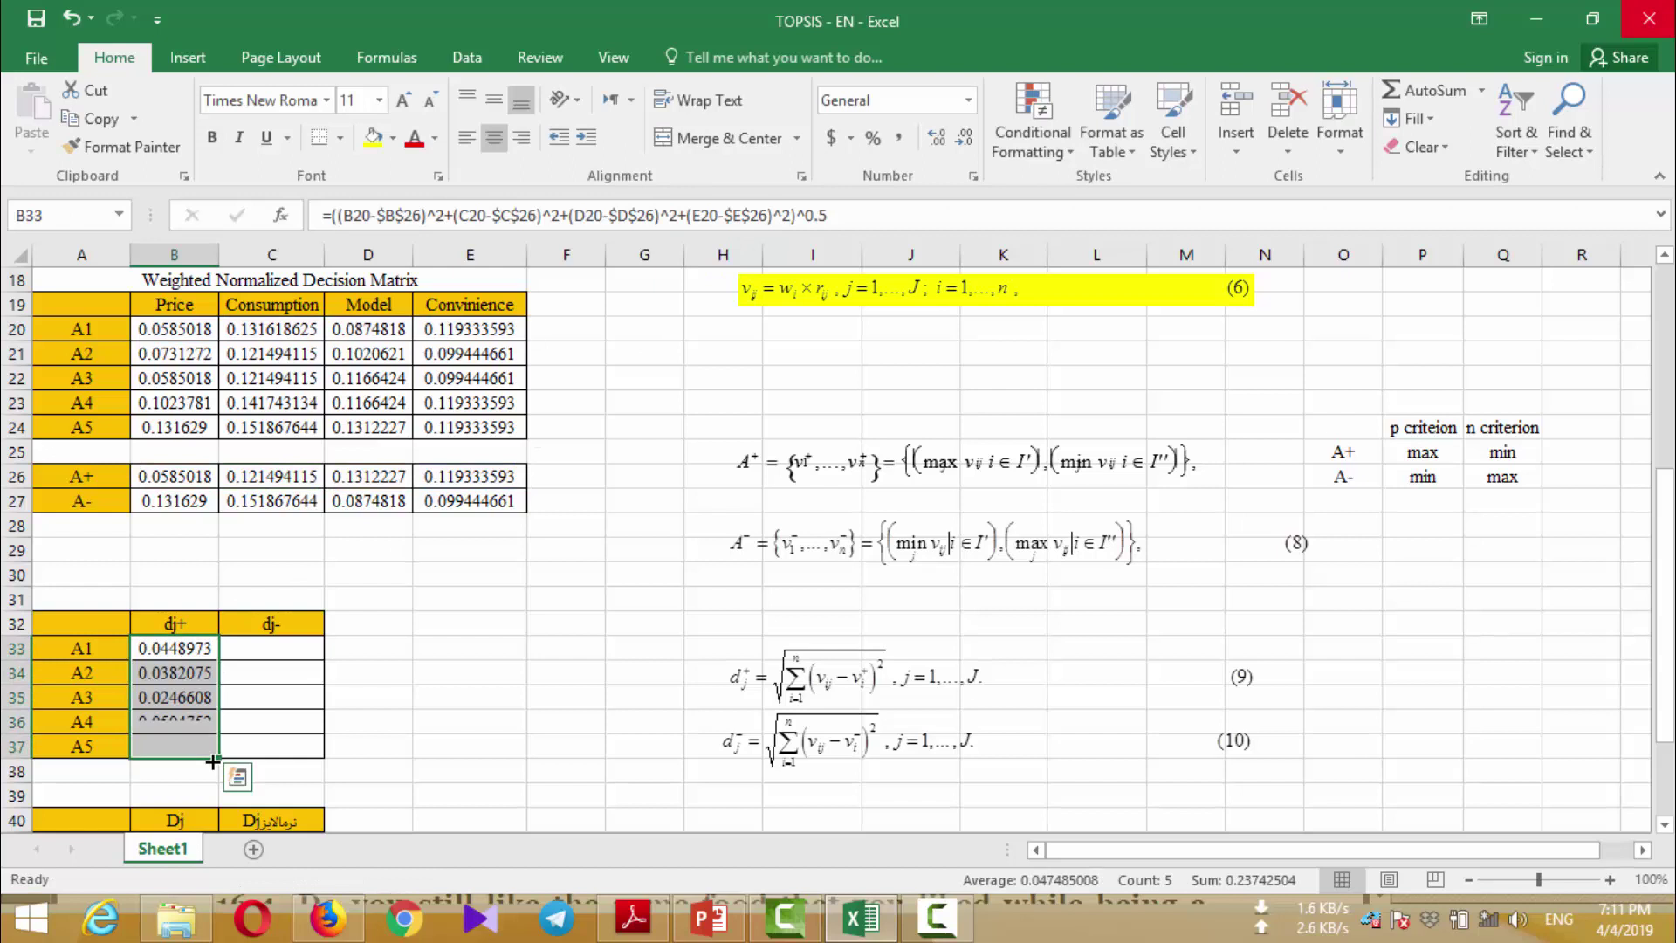
{"action": "double_click", "coordinate": [164, 696]}
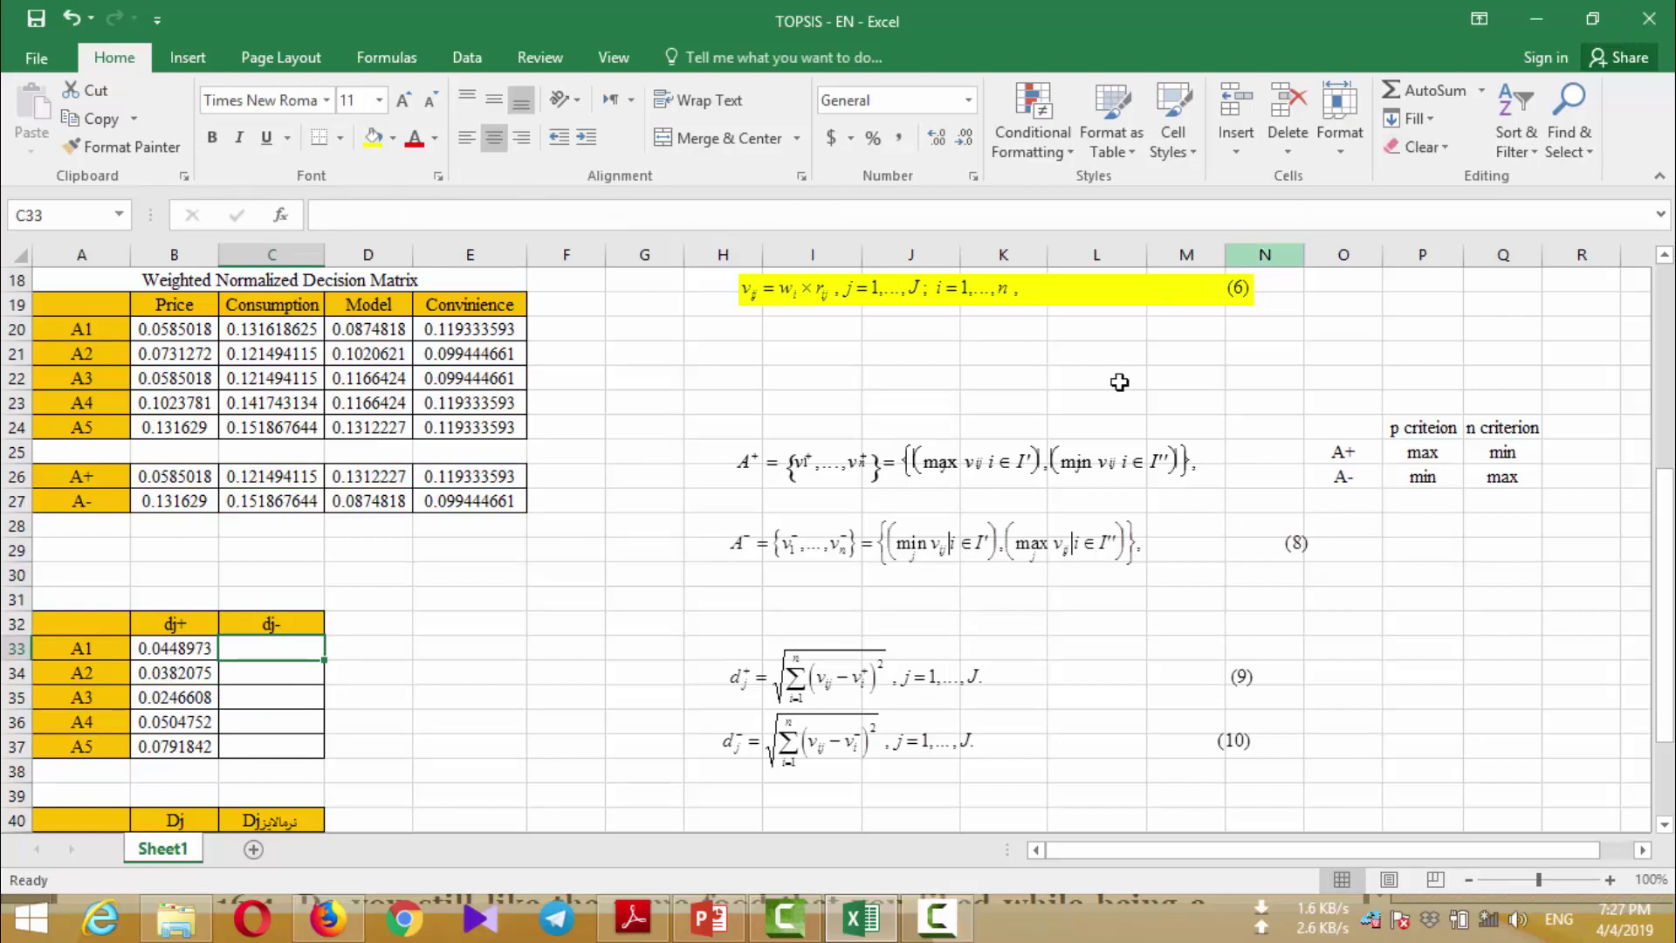
Enter the A1 dj- formula =((B20-$B$27)^2+(C20-$C$27)^2+(D20-$D$27)^2+(E20-$E$27)^2) in C33 and fill it down to C37
{"action": "type", "text": "=((B20-$B$27)^2+(C20-$C$27)^2+("}
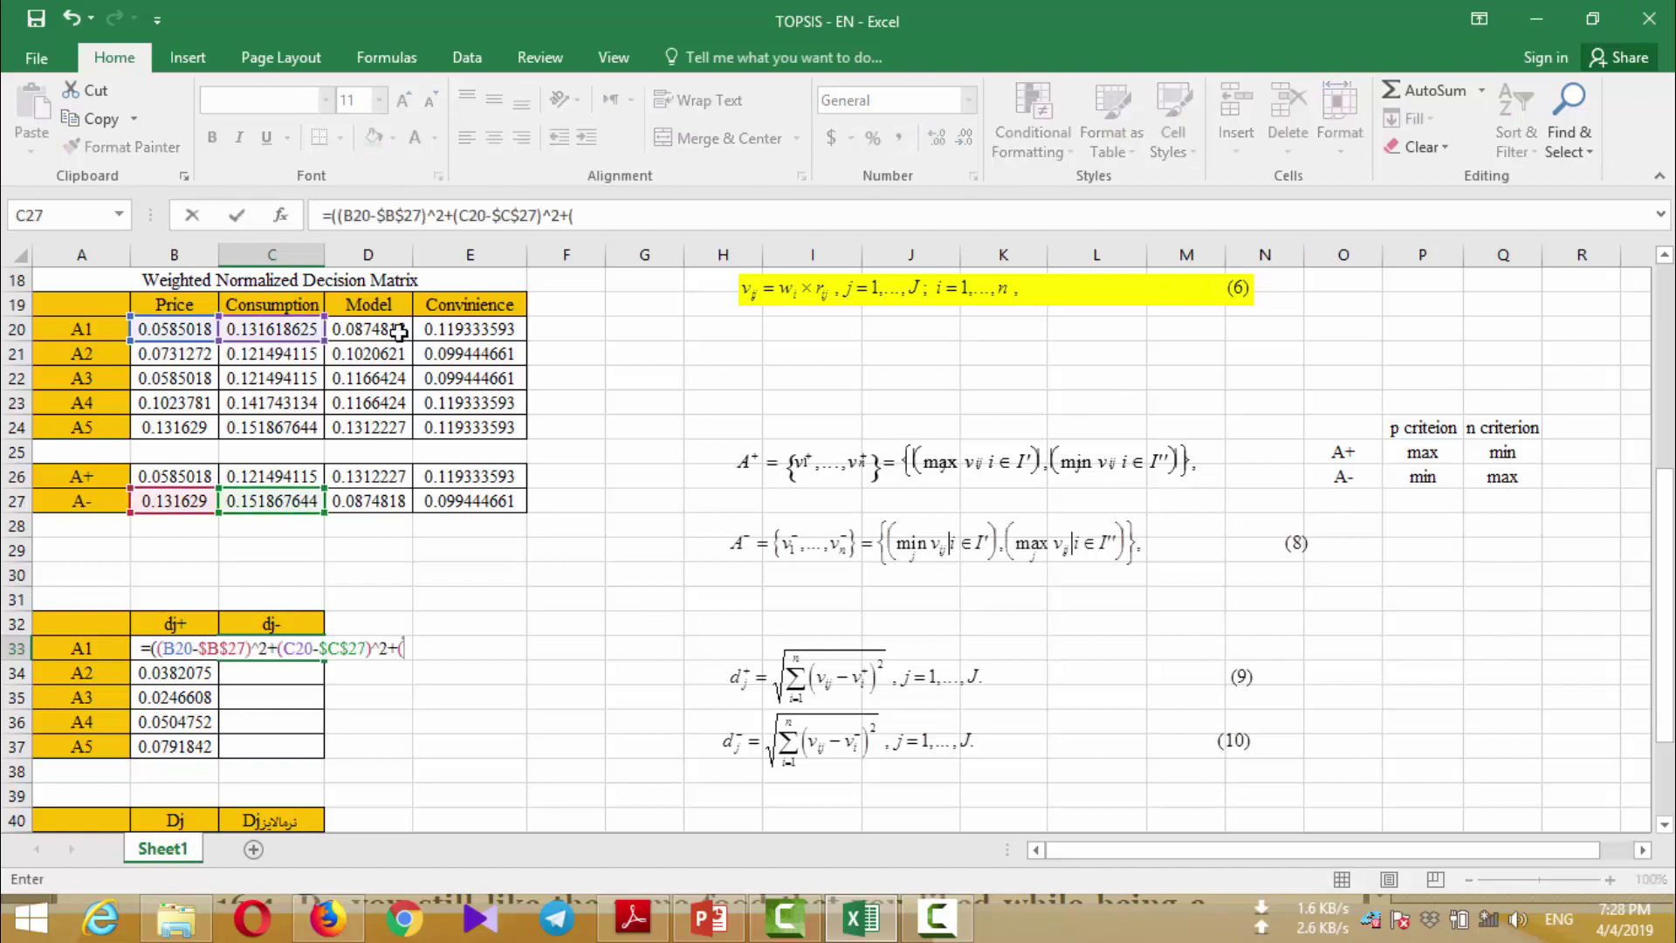
{"action": "left_click", "coordinate": [399, 330]}
{"action": "type", "text": "-"}
{"action": "left_click", "coordinate": [382, 500]}
{"action": "key", "text": "F4"}
{"action": "type", "text": ")^2+(E20-"}
{"action": "left_click", "coordinate": [469, 500]}
{"action": "key", "text": "F4"}
{"action": "type", "text": ")^2"}
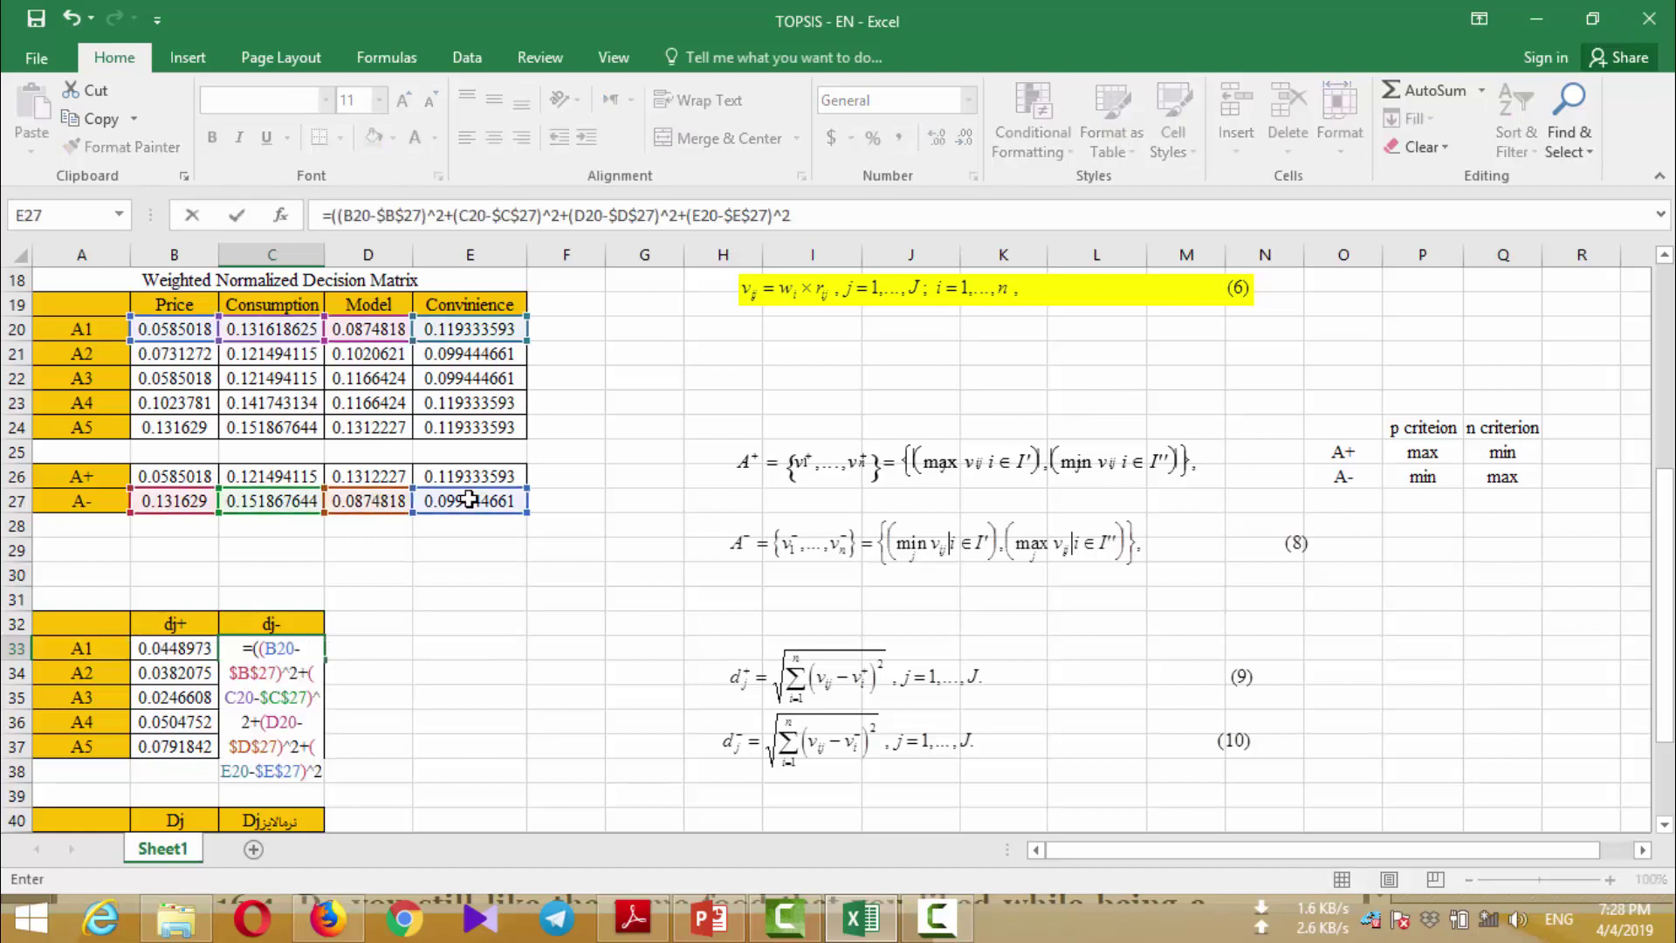
{"action": "key", "text": "Return"}
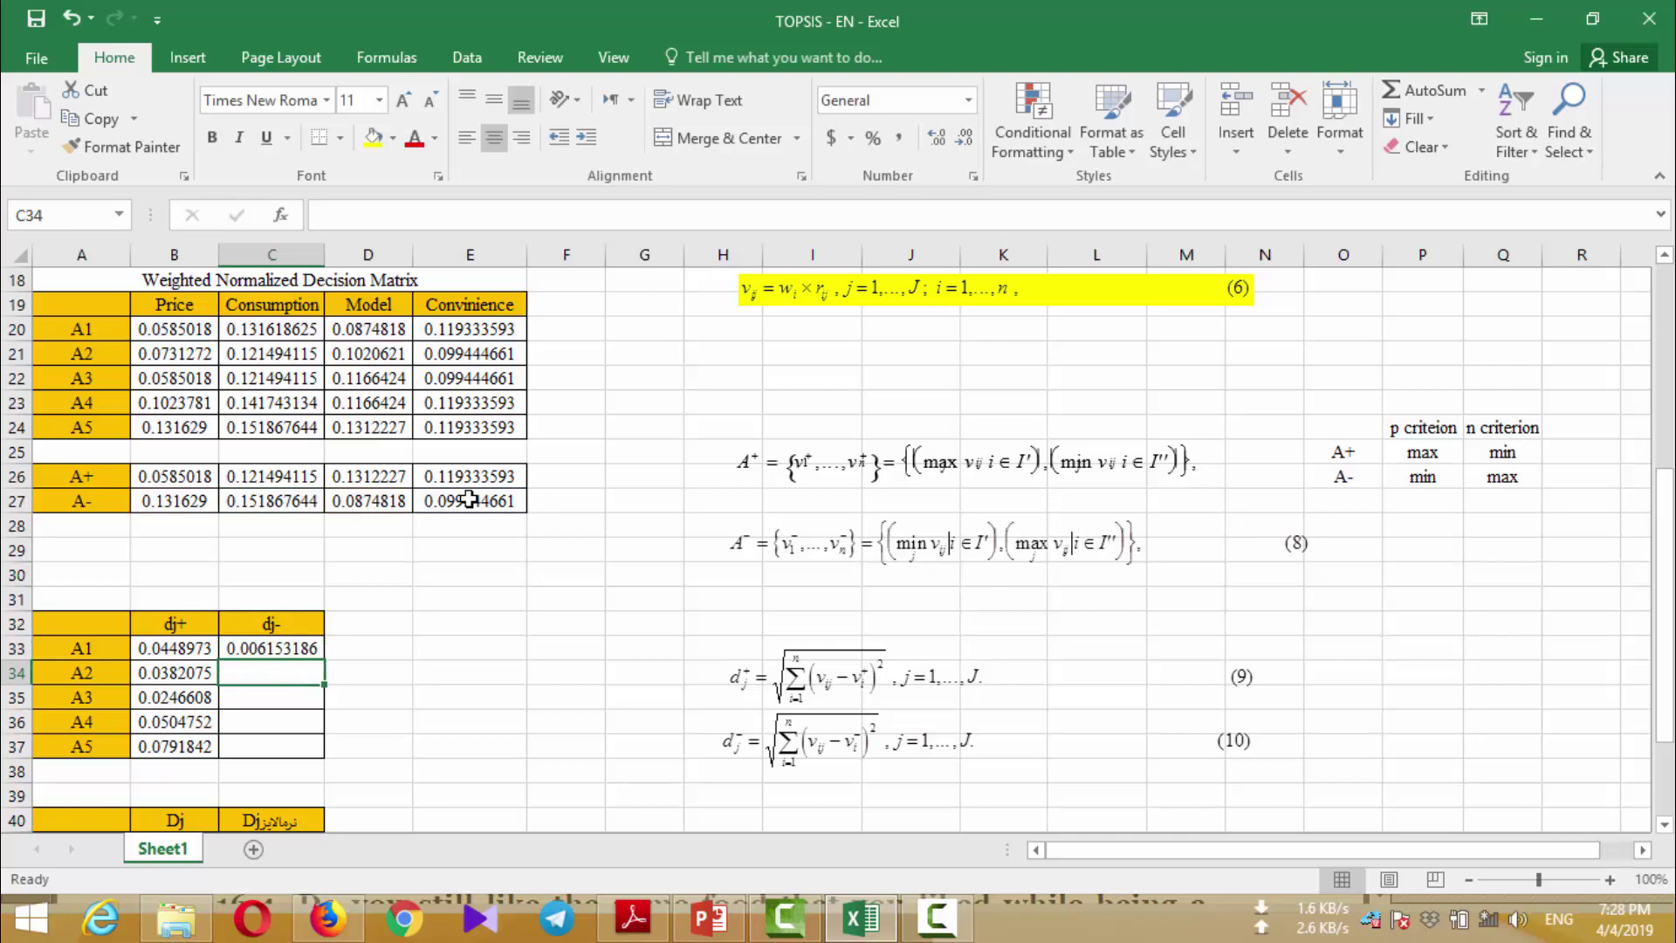
{"action": "left_click", "coordinate": [305, 653]}
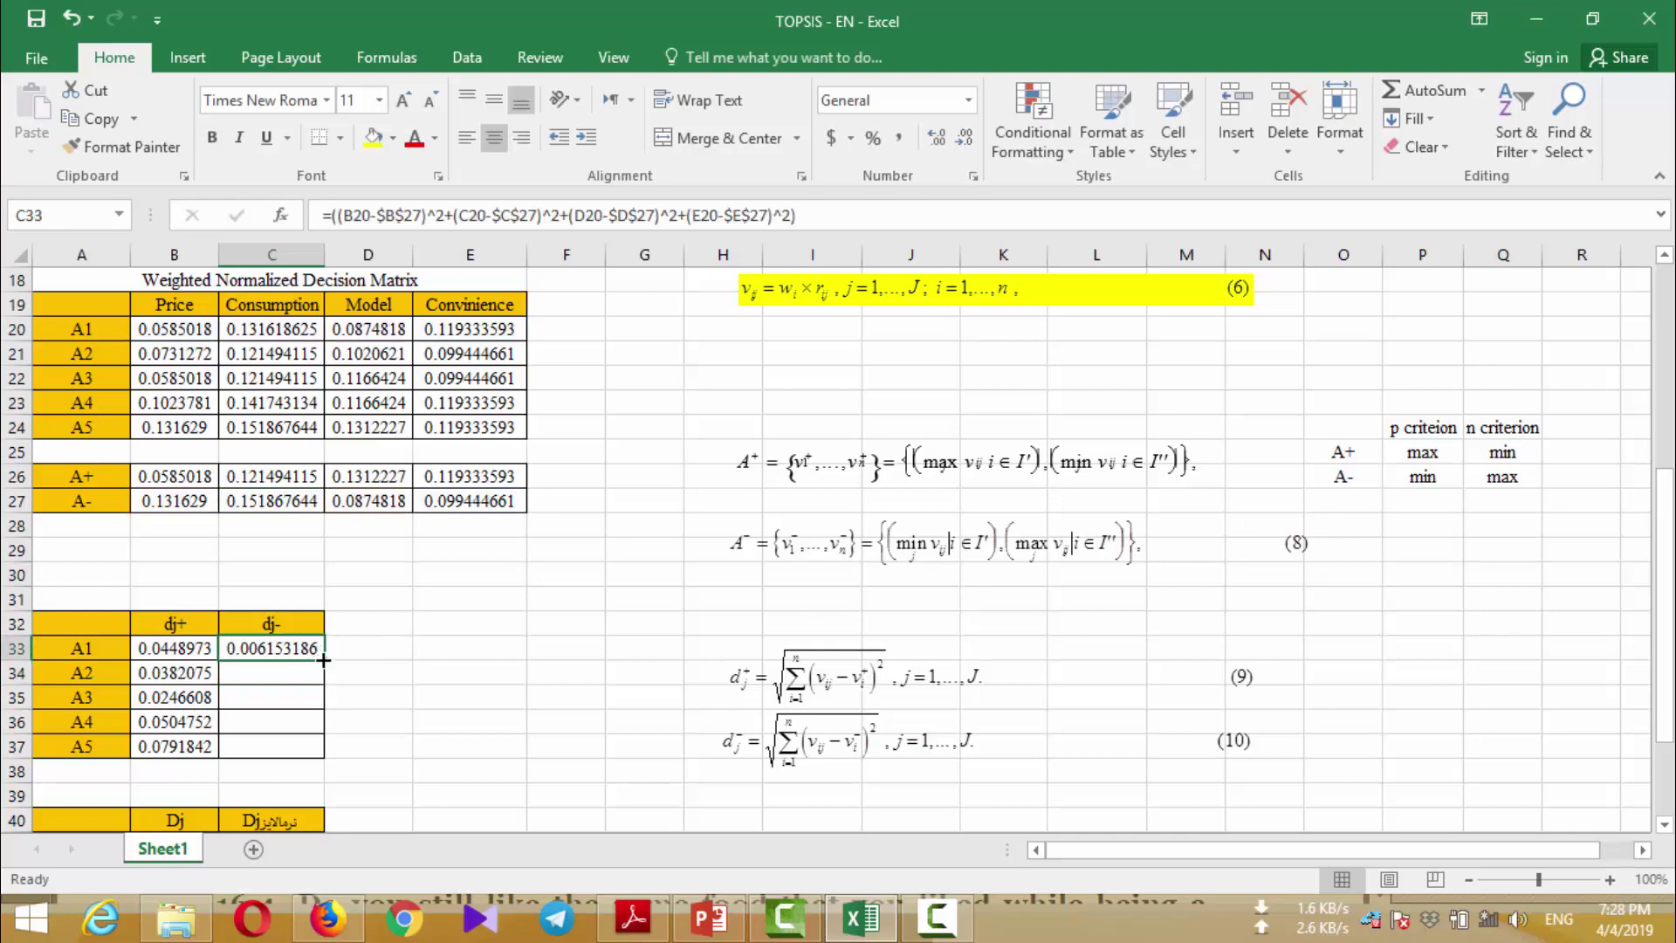
{"action": "left_click_drag", "start_coordinate": [323, 659], "coordinate": [323, 747]}
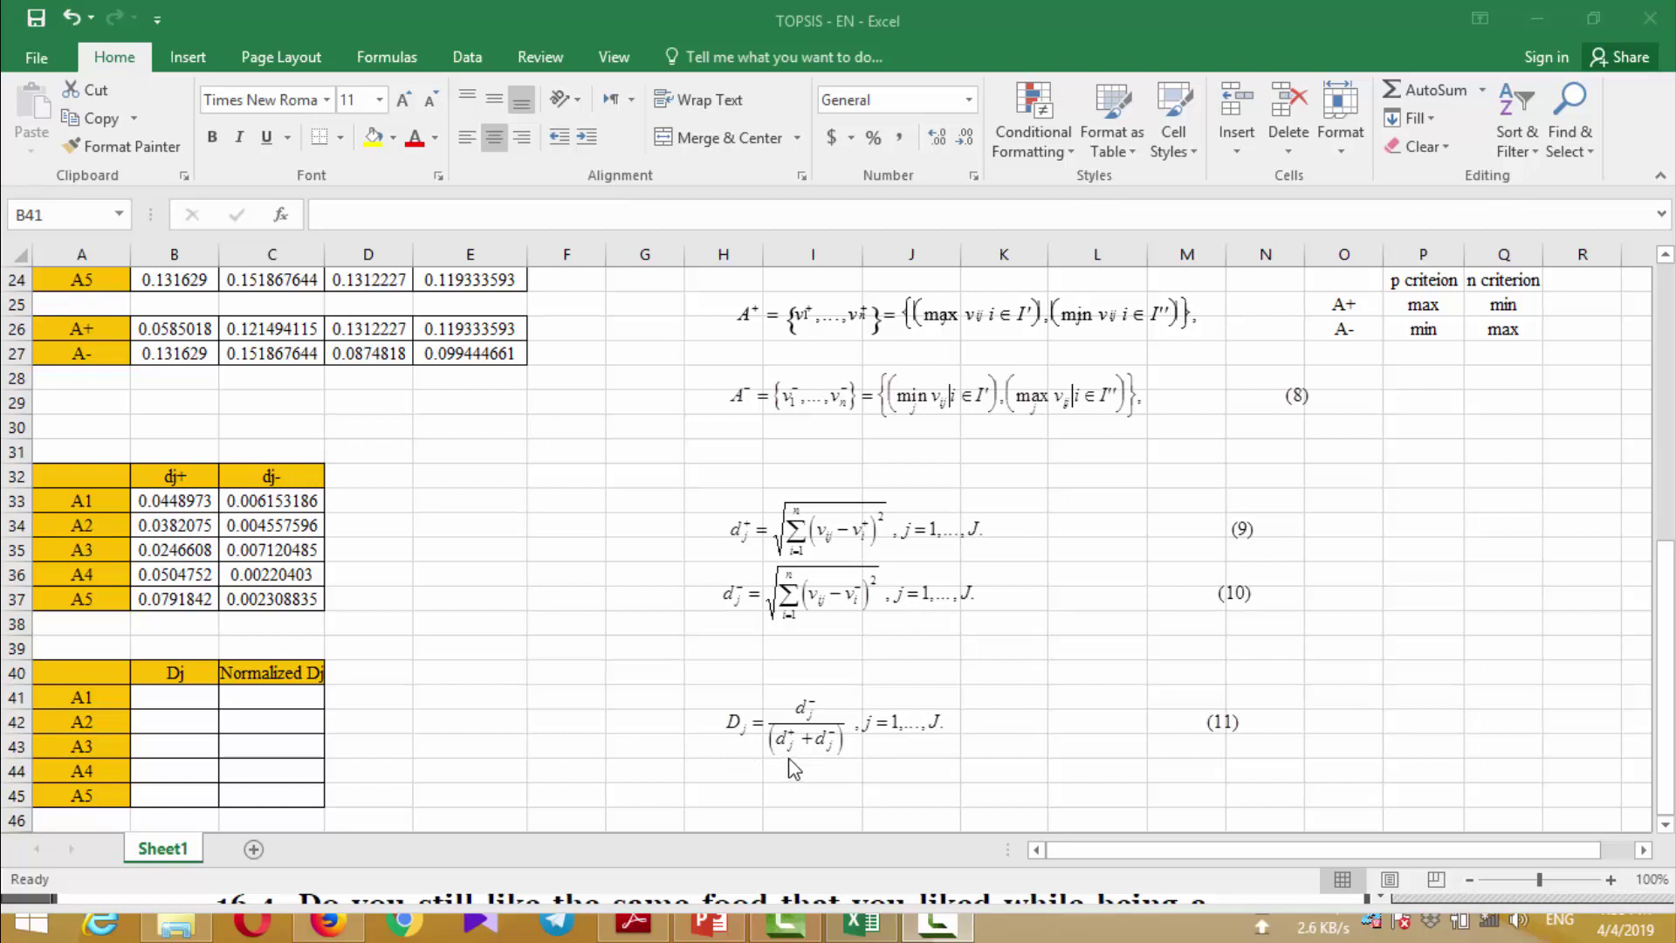
Enter the A1 Dj closeness formula =C33/(C33+B33) in B41, following equation (11)
{"action": "left_click", "coordinate": [718, 763]}
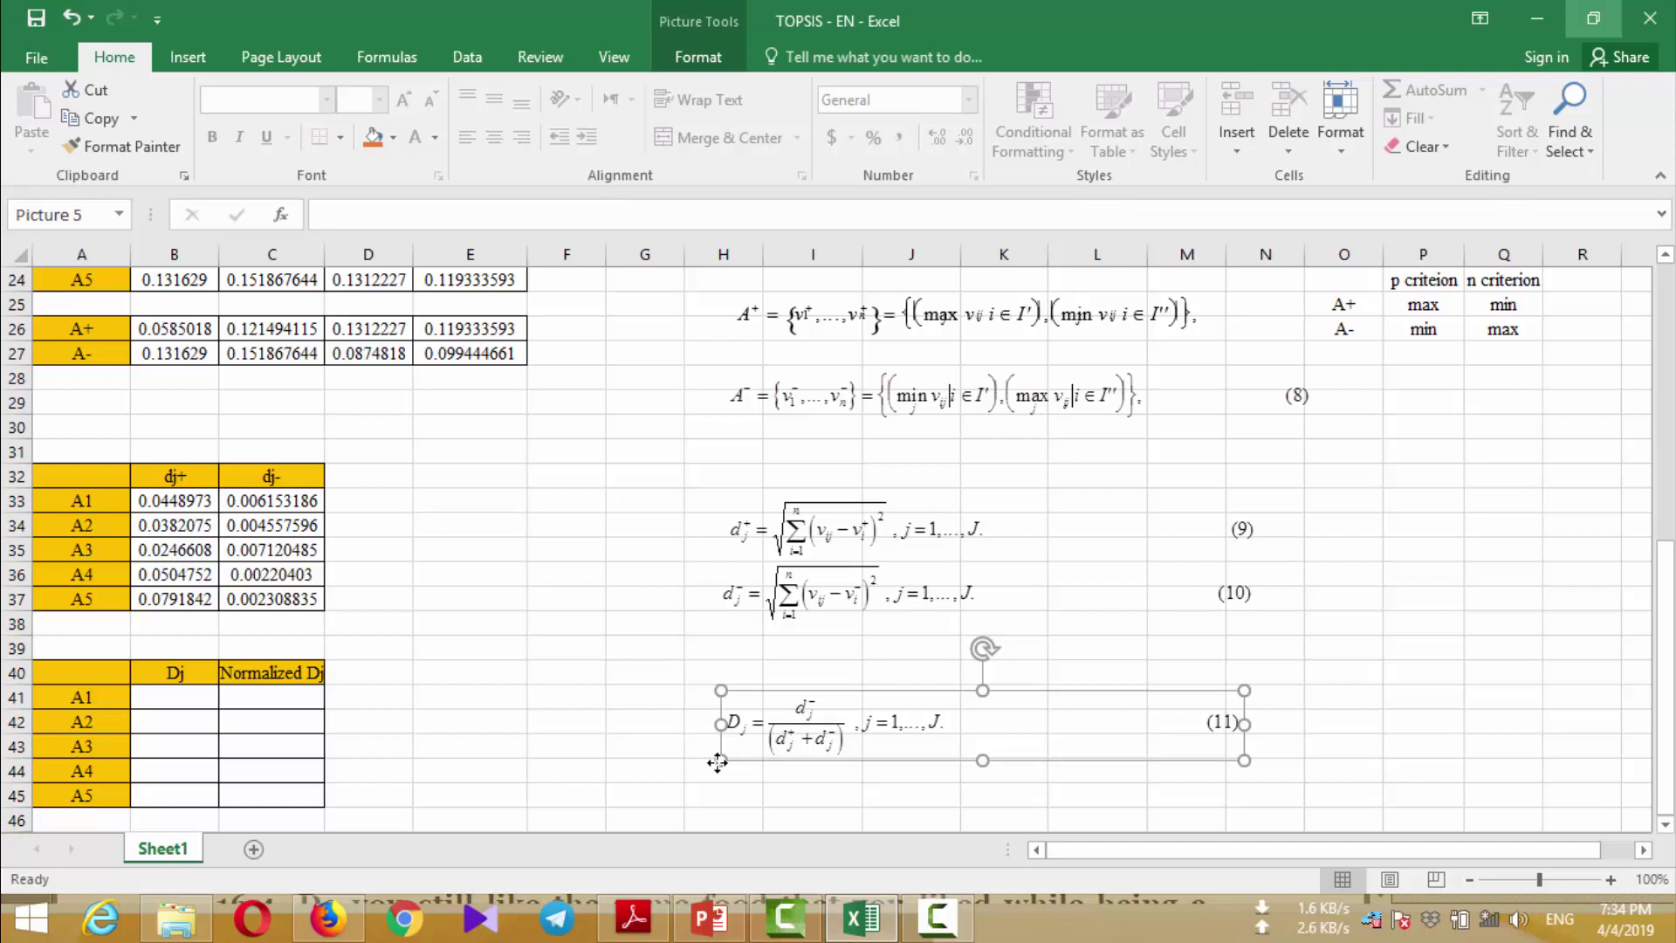
{"action": "key", "text": "Escape"}
{"action": "type", "text": "="}
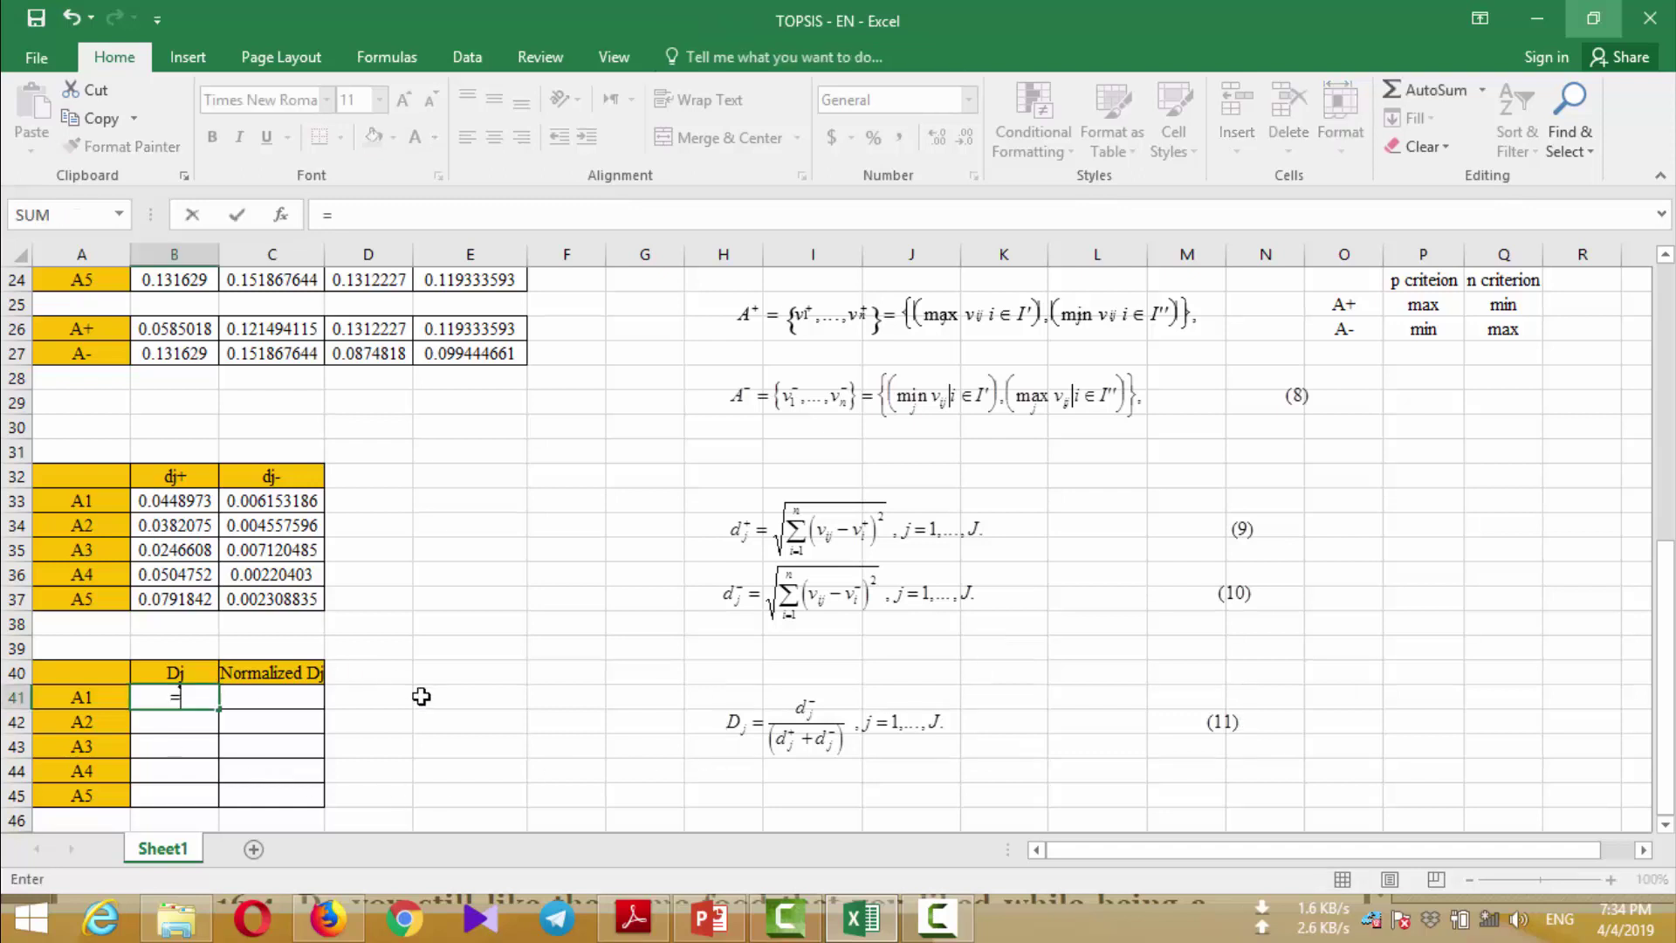
{"action": "left_click", "coordinate": [280, 504]}
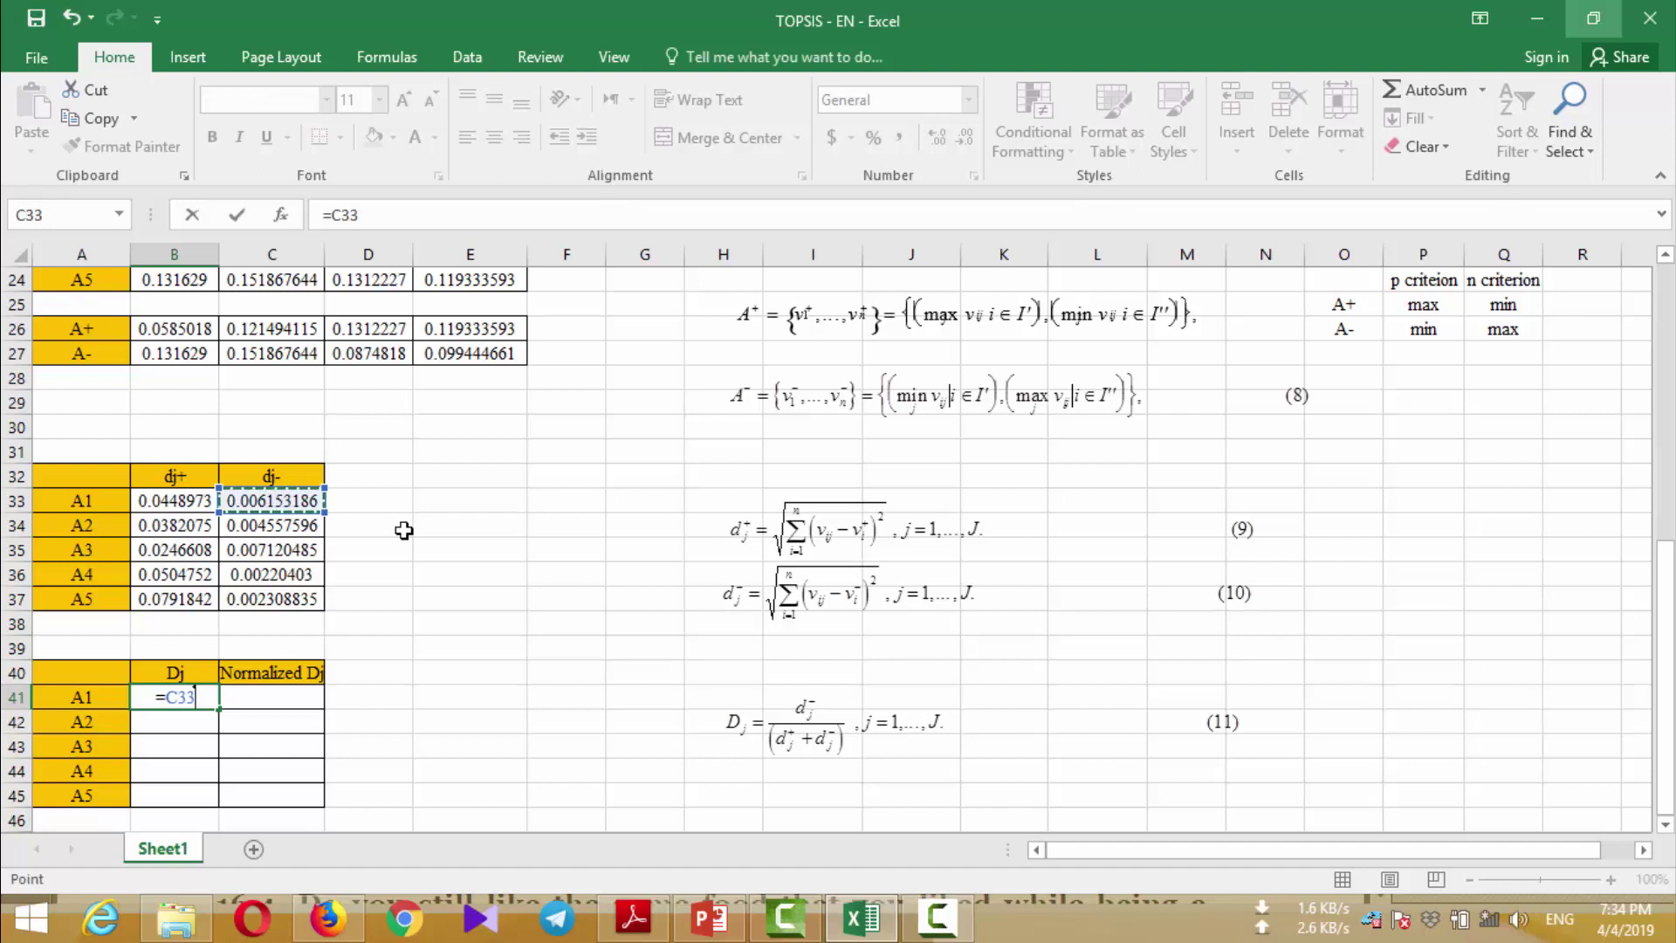
{"action": "type", "text": "/("}
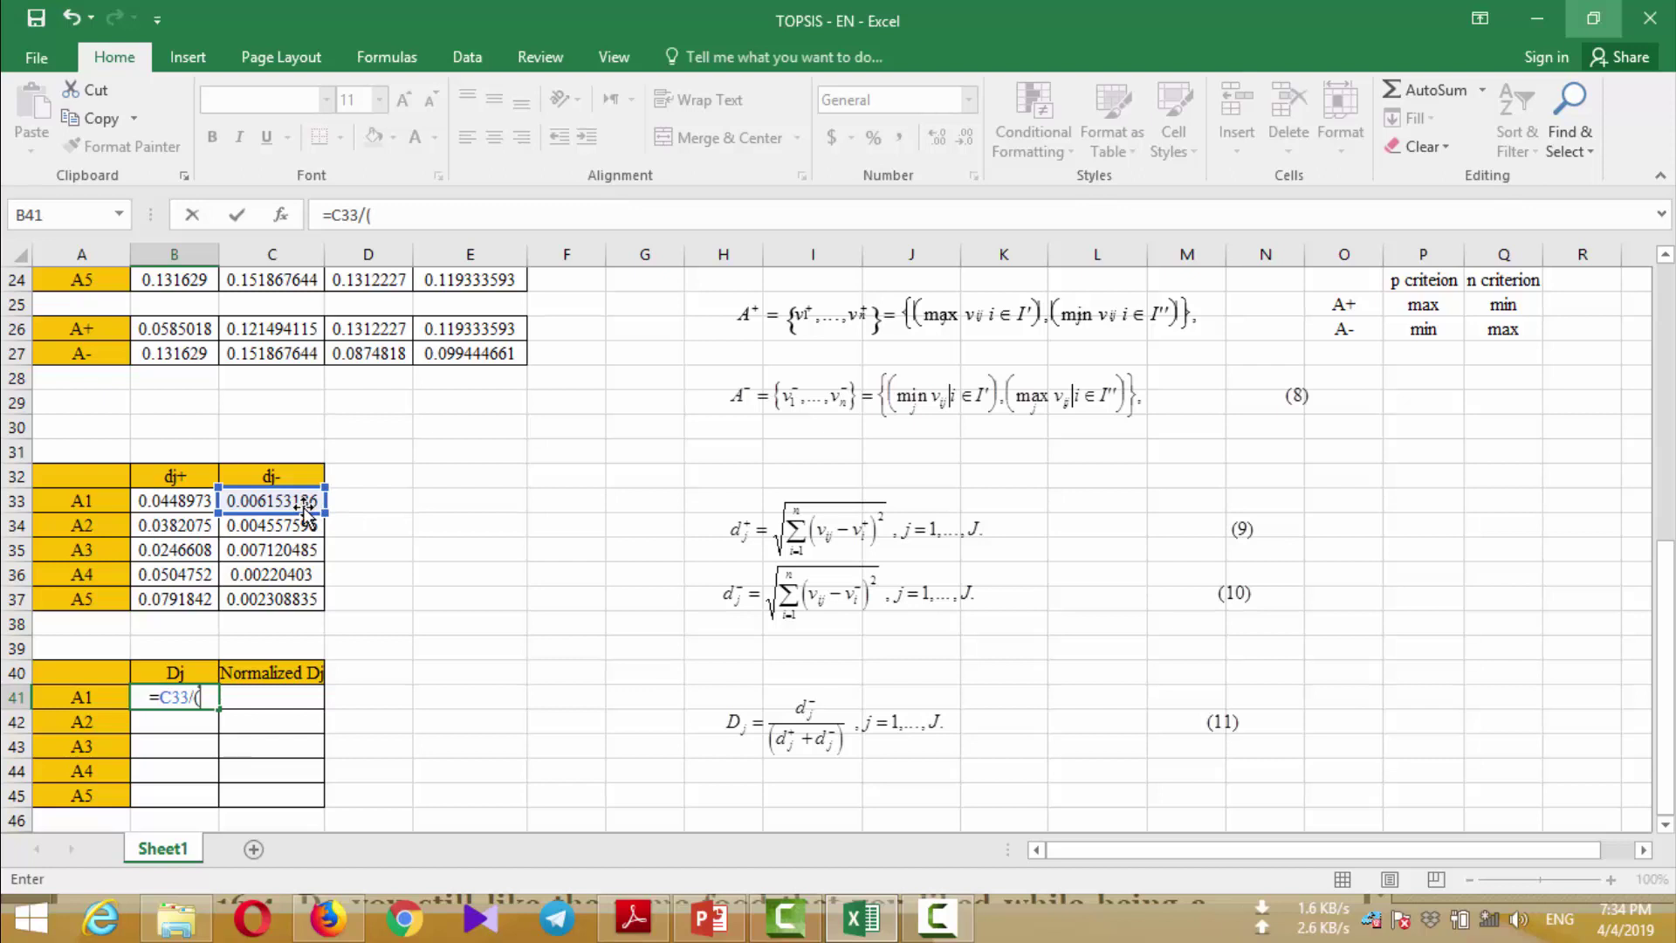
{"action": "left_click", "coordinate": [295, 499]}
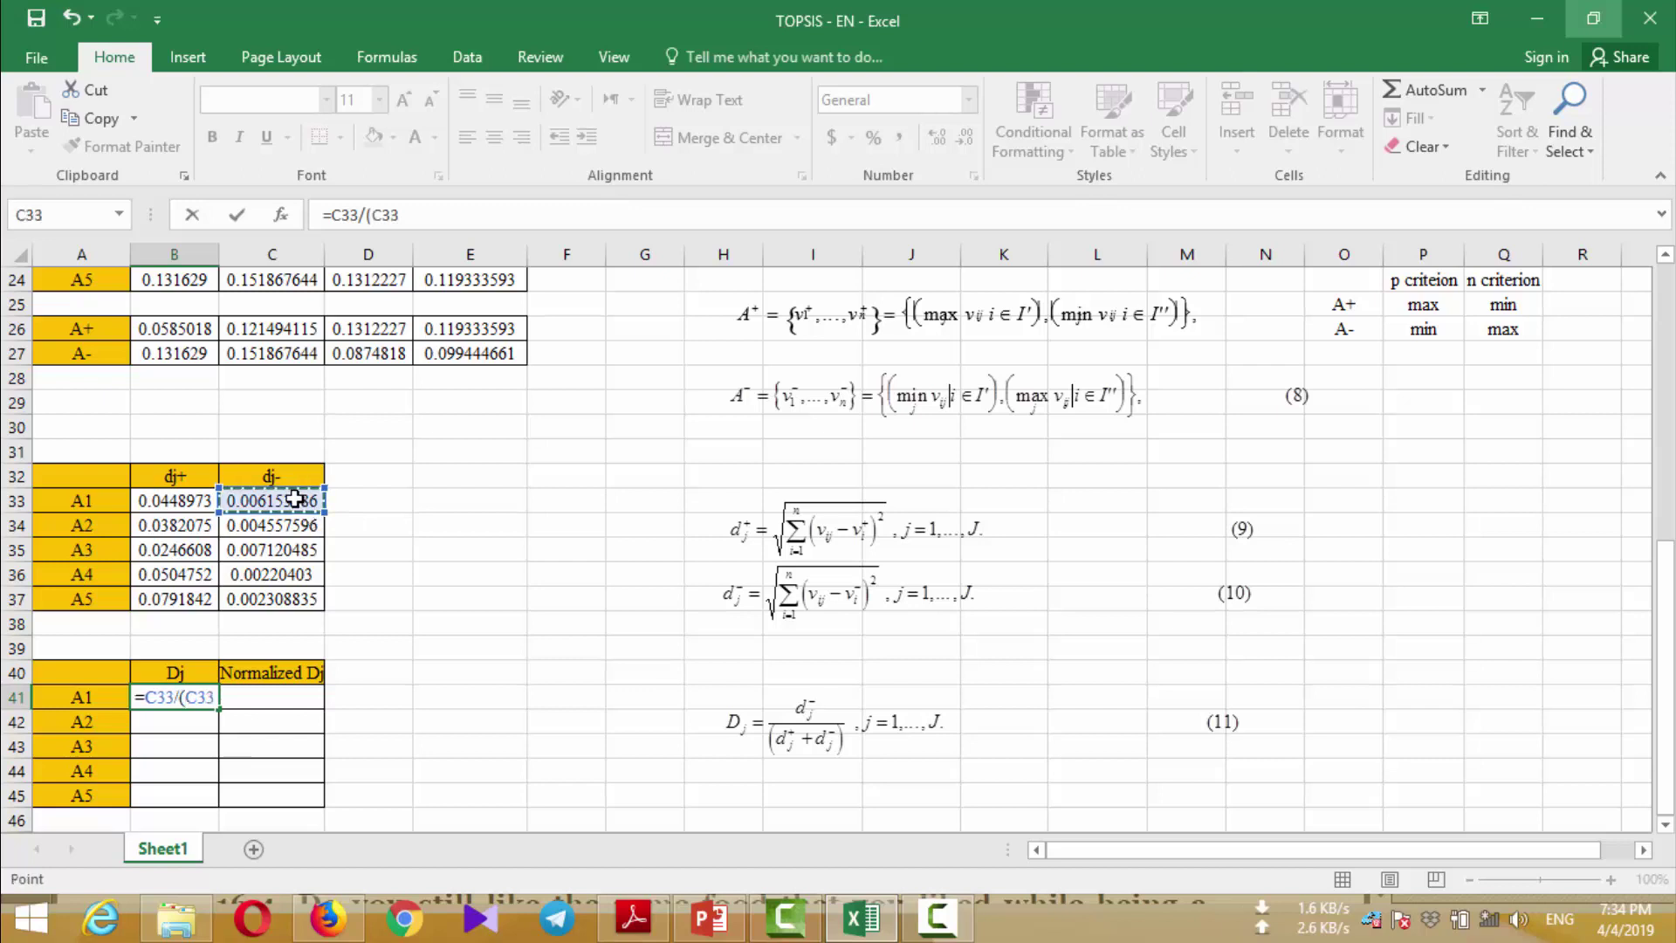
{"action": "type", "text": "+"}
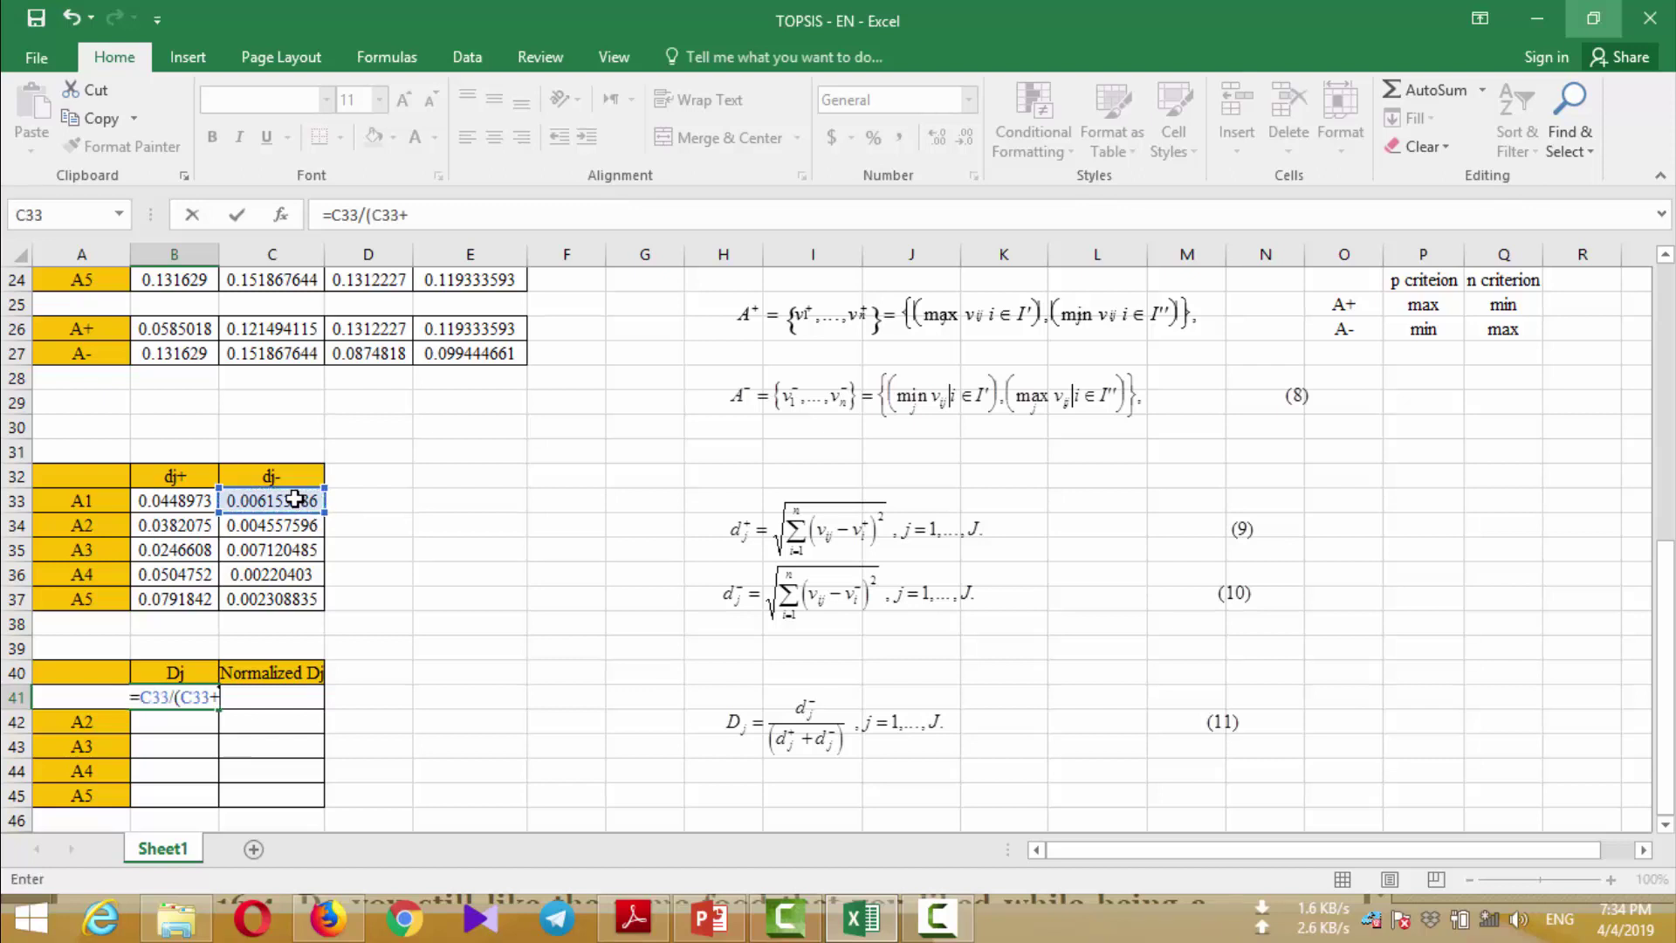
{"action": "left_click", "coordinate": [200, 500]}
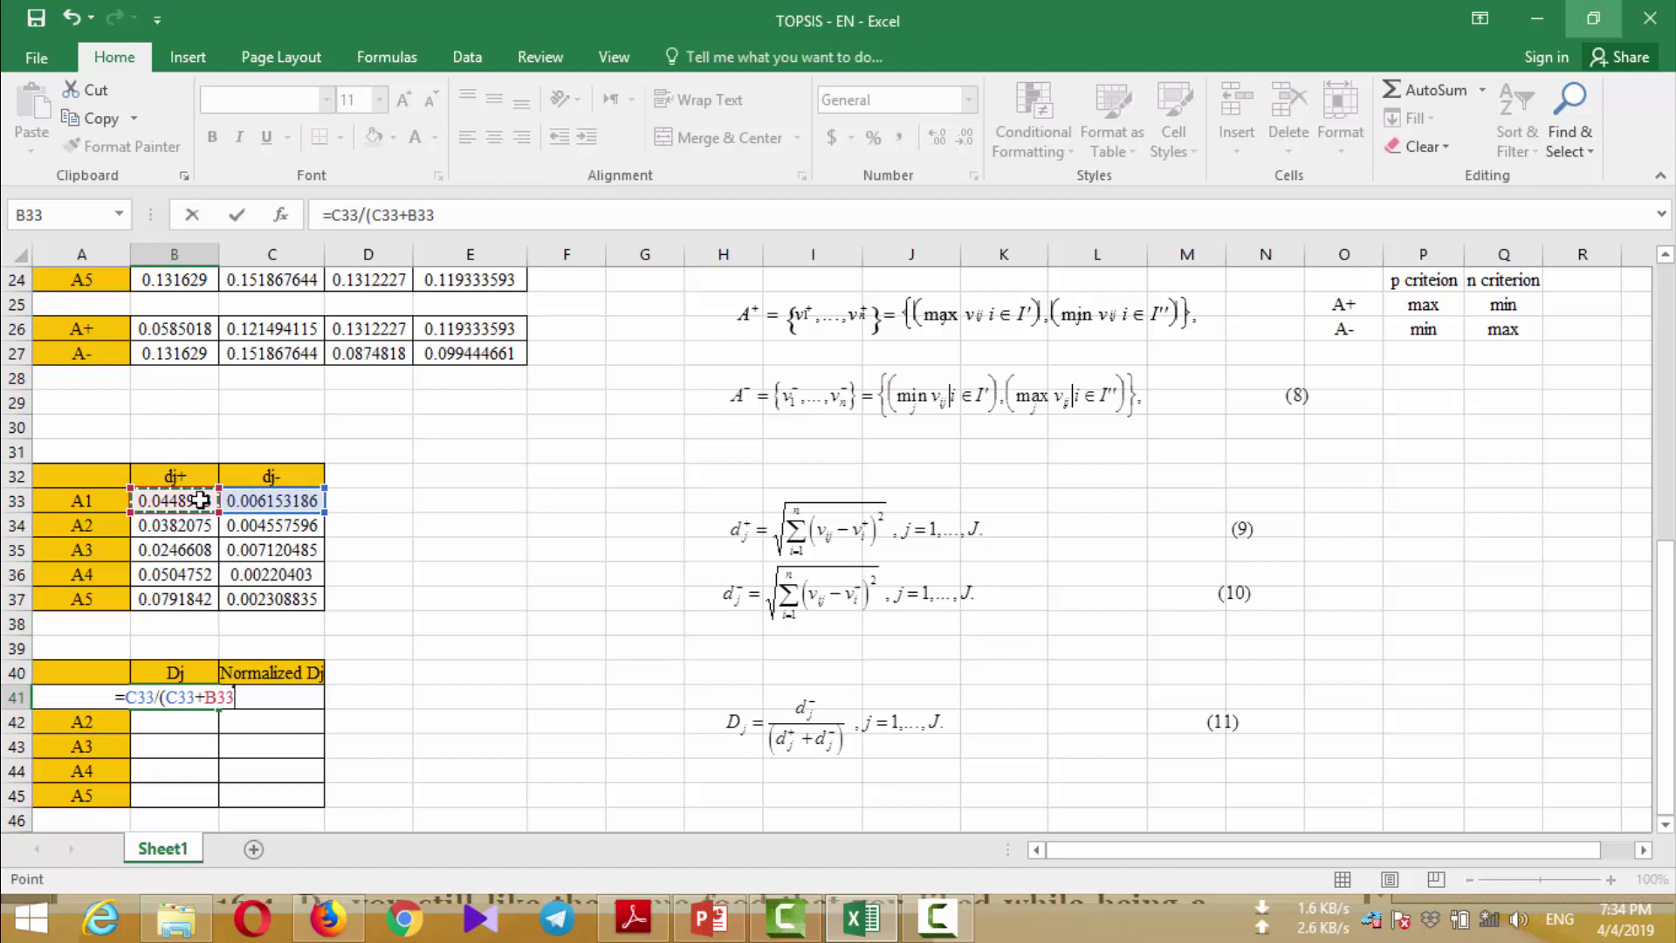
{"action": "type", "text": ")"}
{"action": "key", "text": "Return"}
Fill the Dj formula from B41 down to B45 for alternatives A2 to A5
{"action": "left_click", "coordinate": [159, 700]}
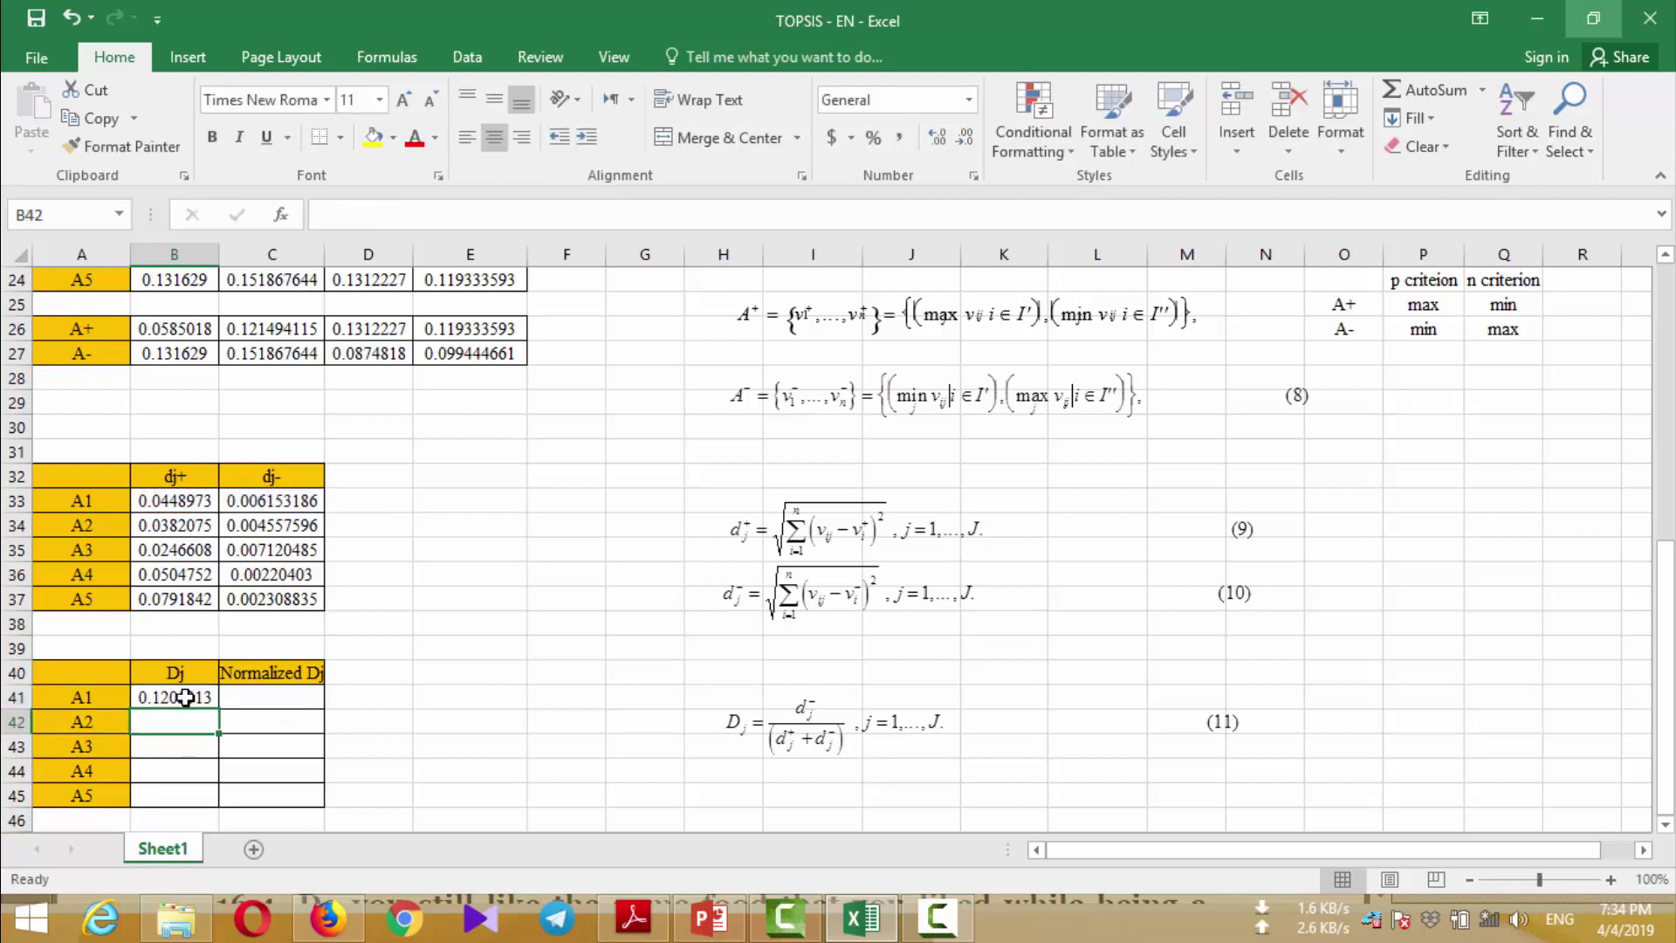
{"action": "left_click_drag", "start_coordinate": [218, 708], "coordinate": [210, 805]}
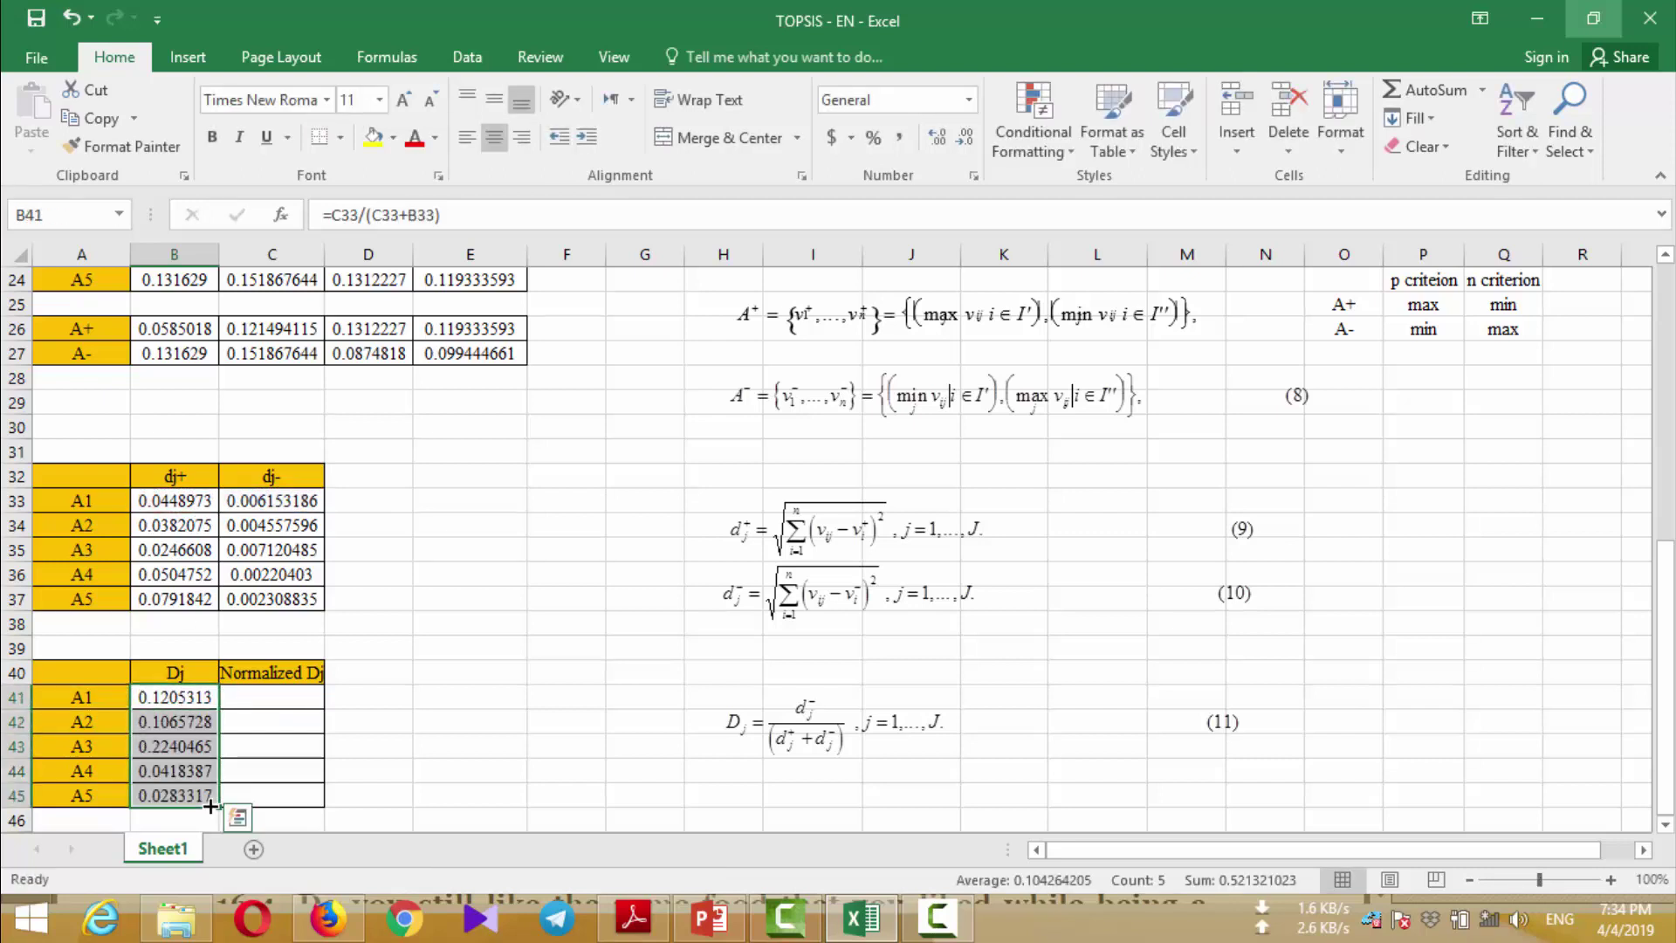
{"action": "left_click", "coordinate": [175, 748]}
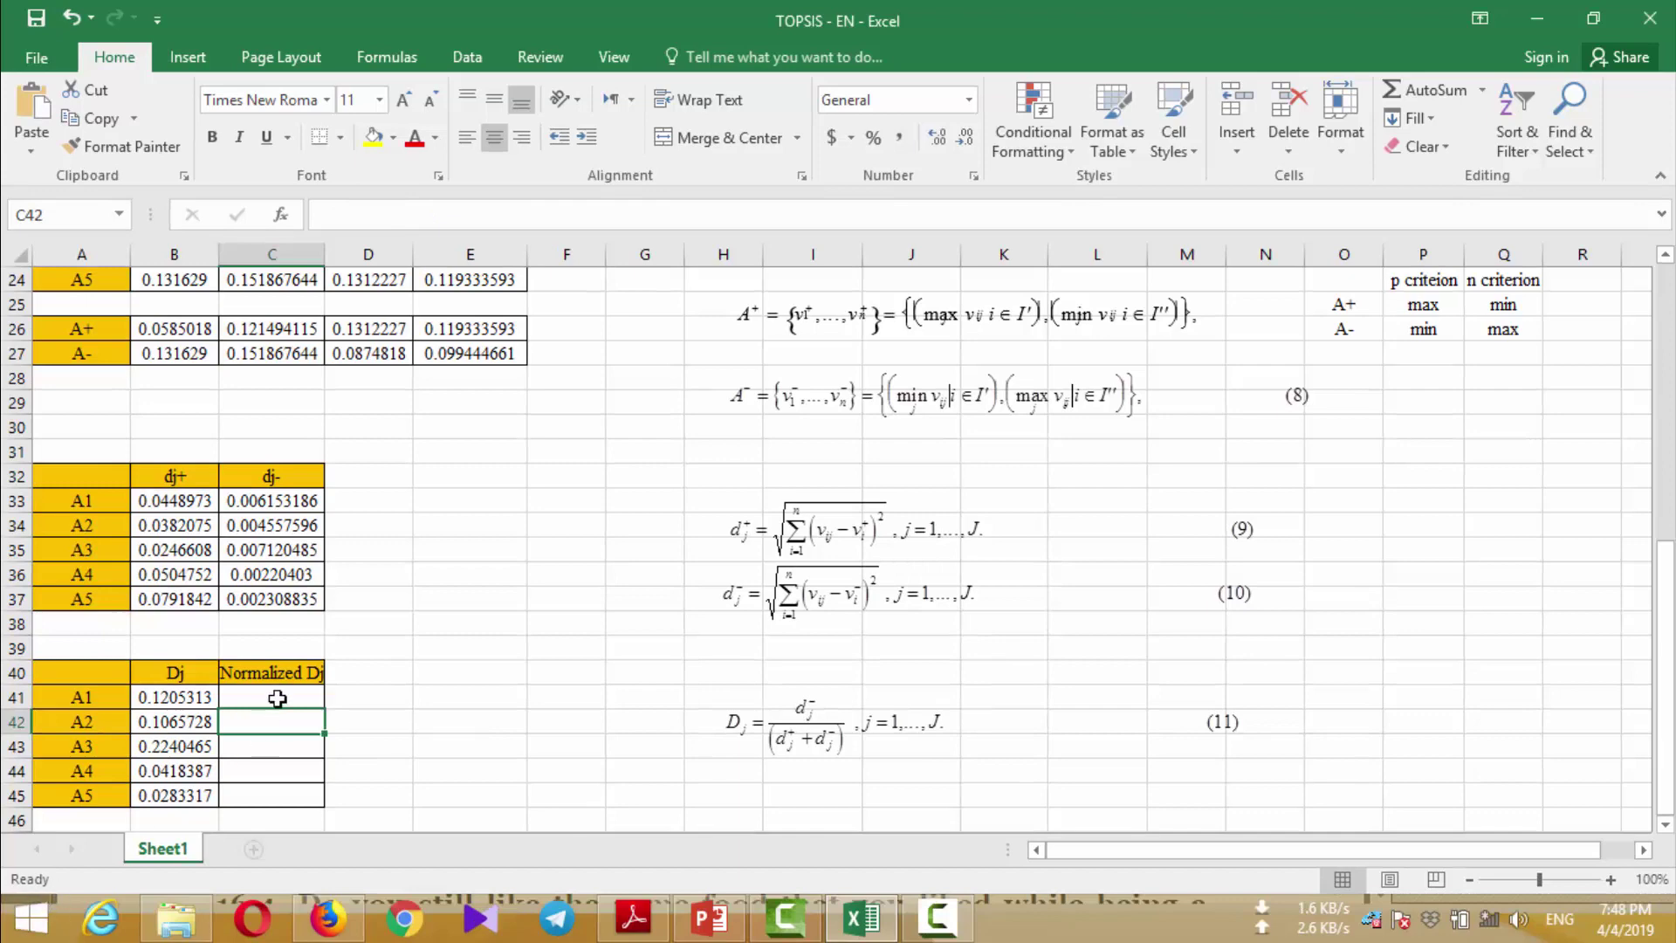
Enter =B41/SUM($B$41:$B$45) in C41 as the A1 Normalized Dj and fill it down to C45
{"action": "left_click", "coordinate": [277, 698]}
{"action": "type", "text": "=B41/SUM($B$41:$B$45)"}
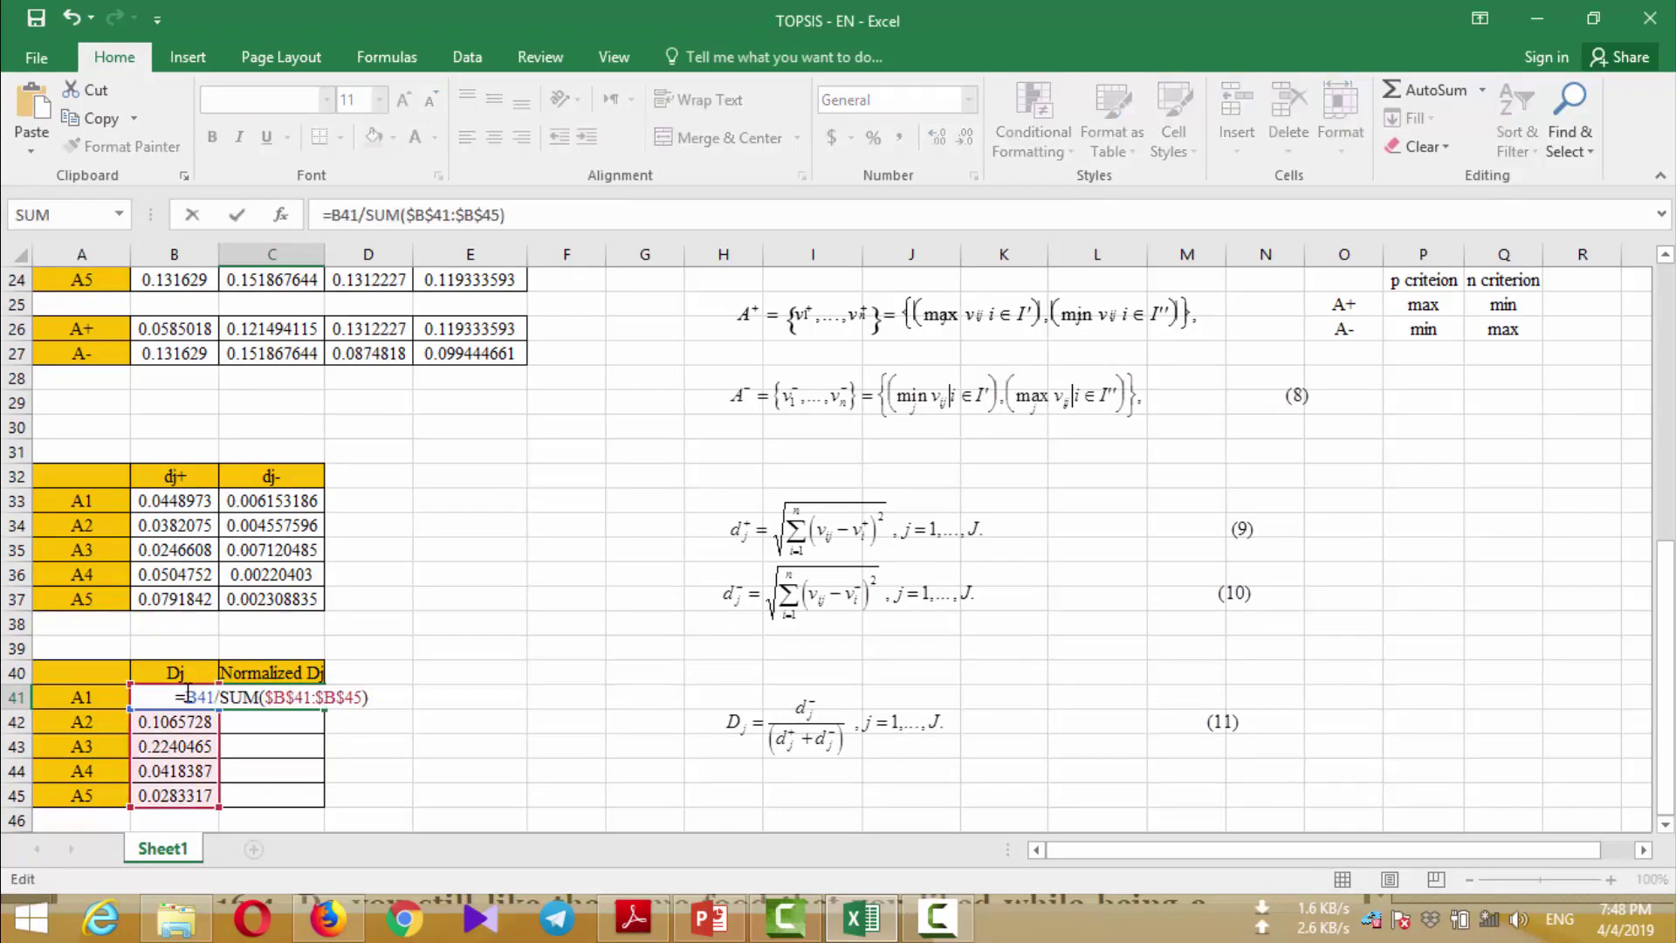
{"action": "key", "text": "Return"}
{"action": "left_click", "coordinate": [243, 702]}
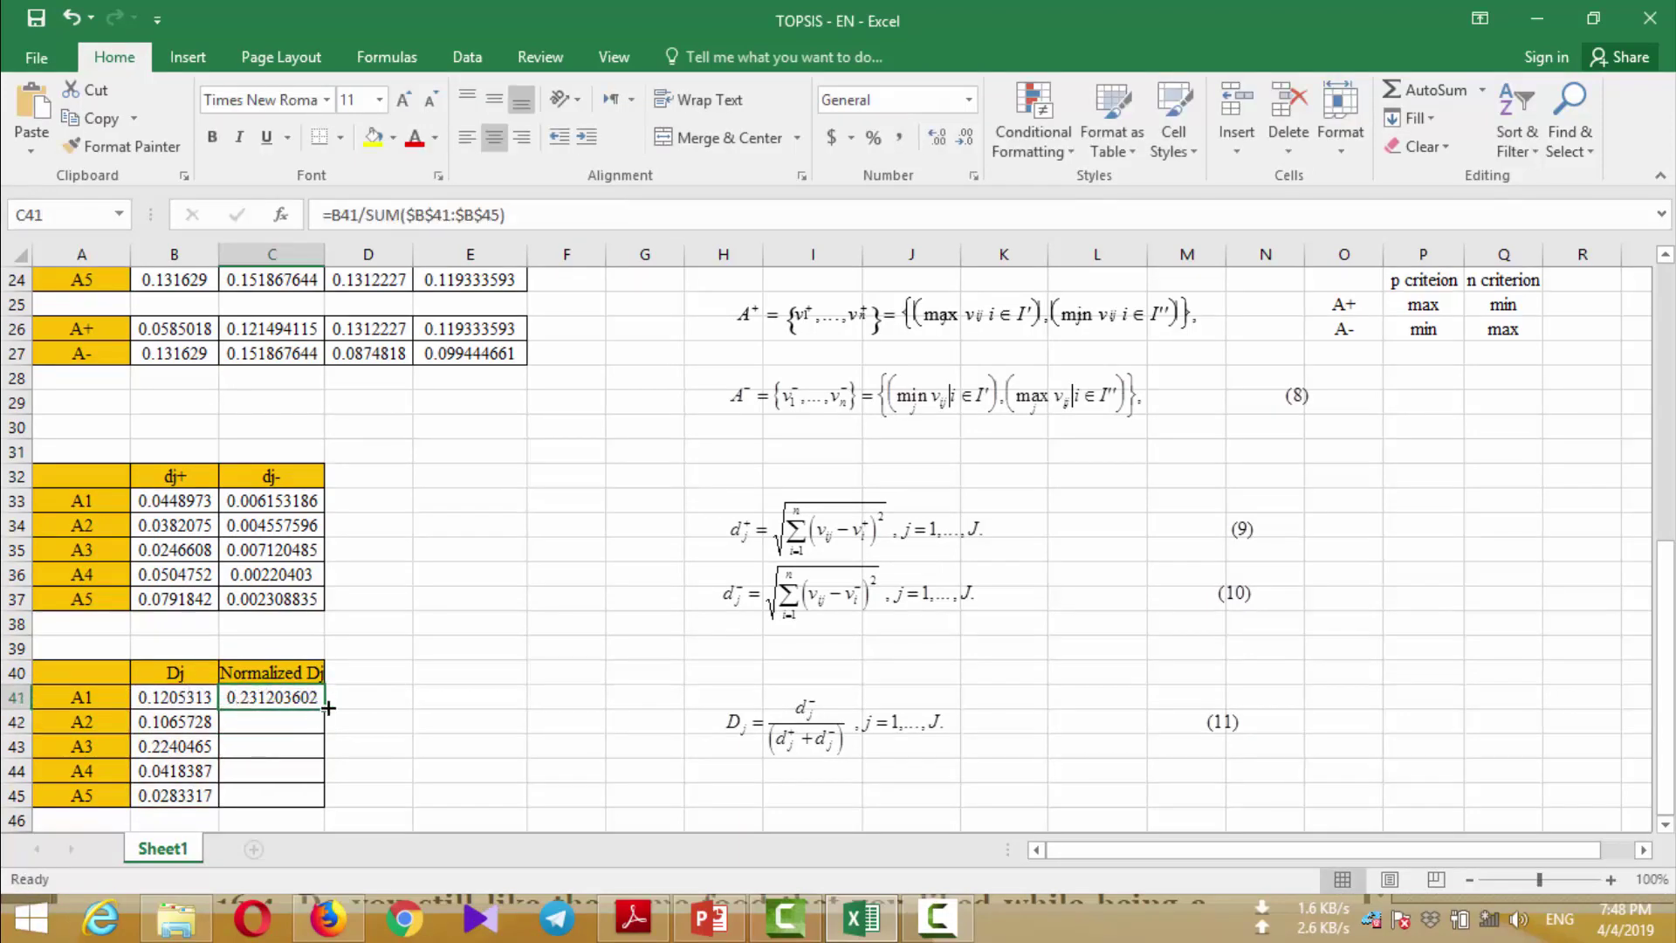
{"action": "left_click_drag", "start_coordinate": [324, 709], "coordinate": [317, 805]}
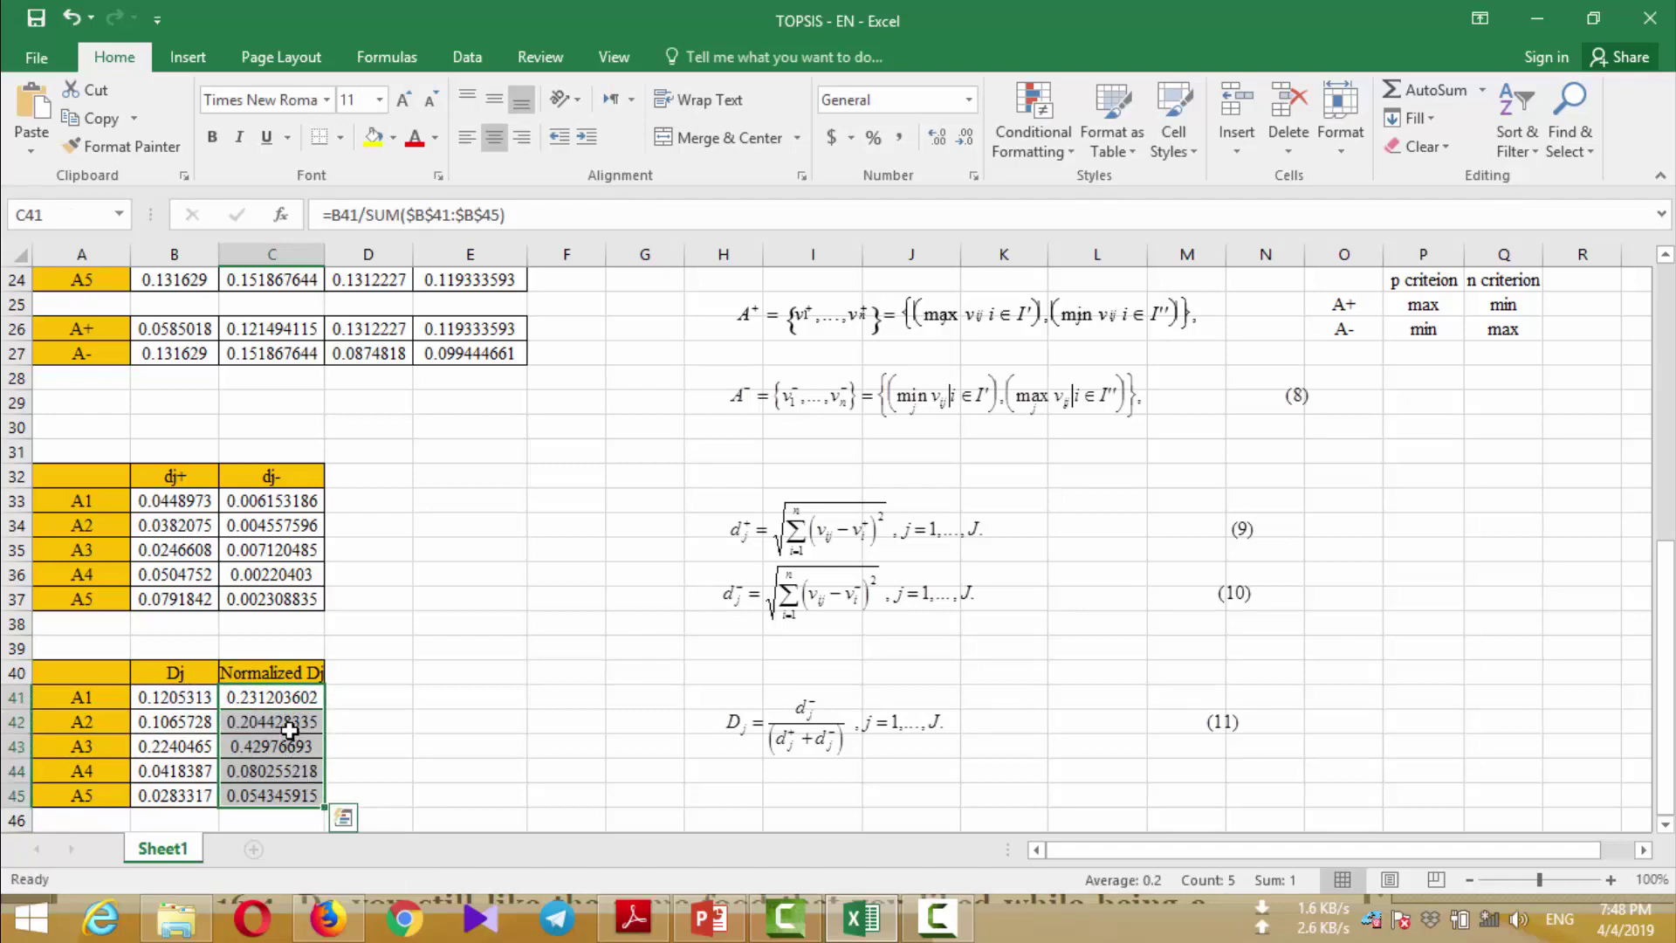